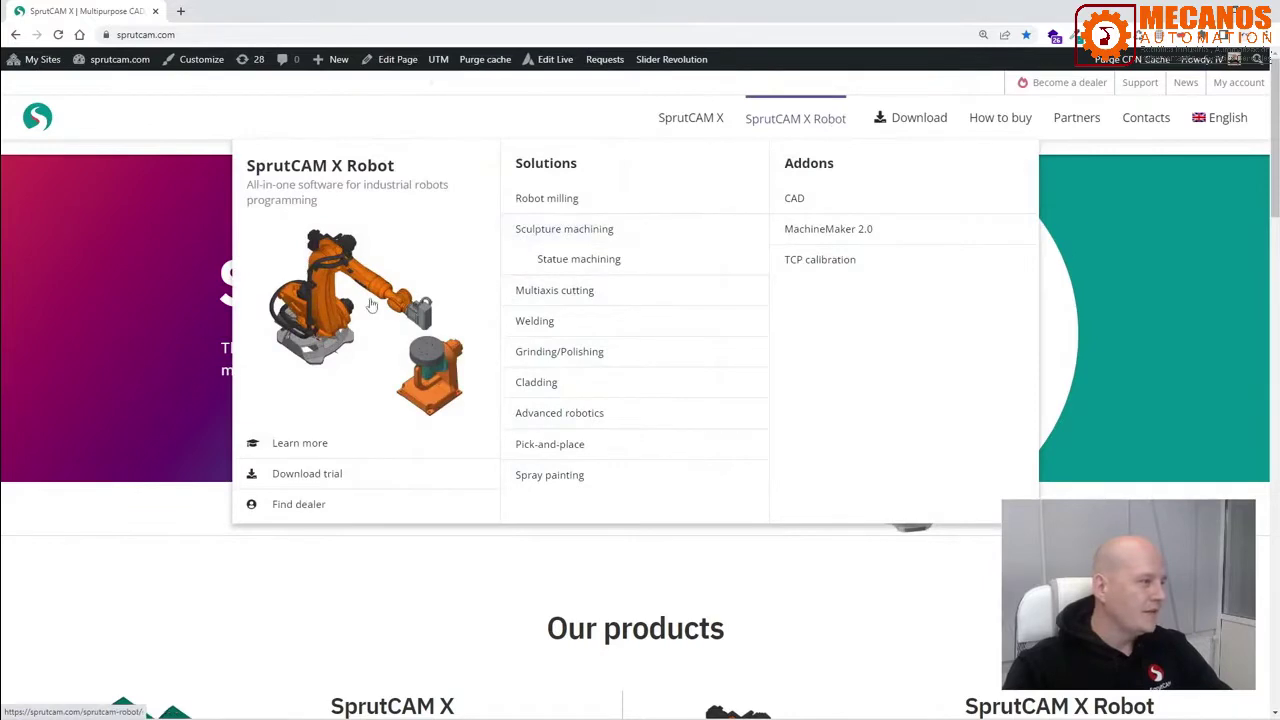
# Open the SprutCAM X Robot product page and review its Calculate toolpath, Optimize and Simulate sections.
pyautogui.click(505, 292)
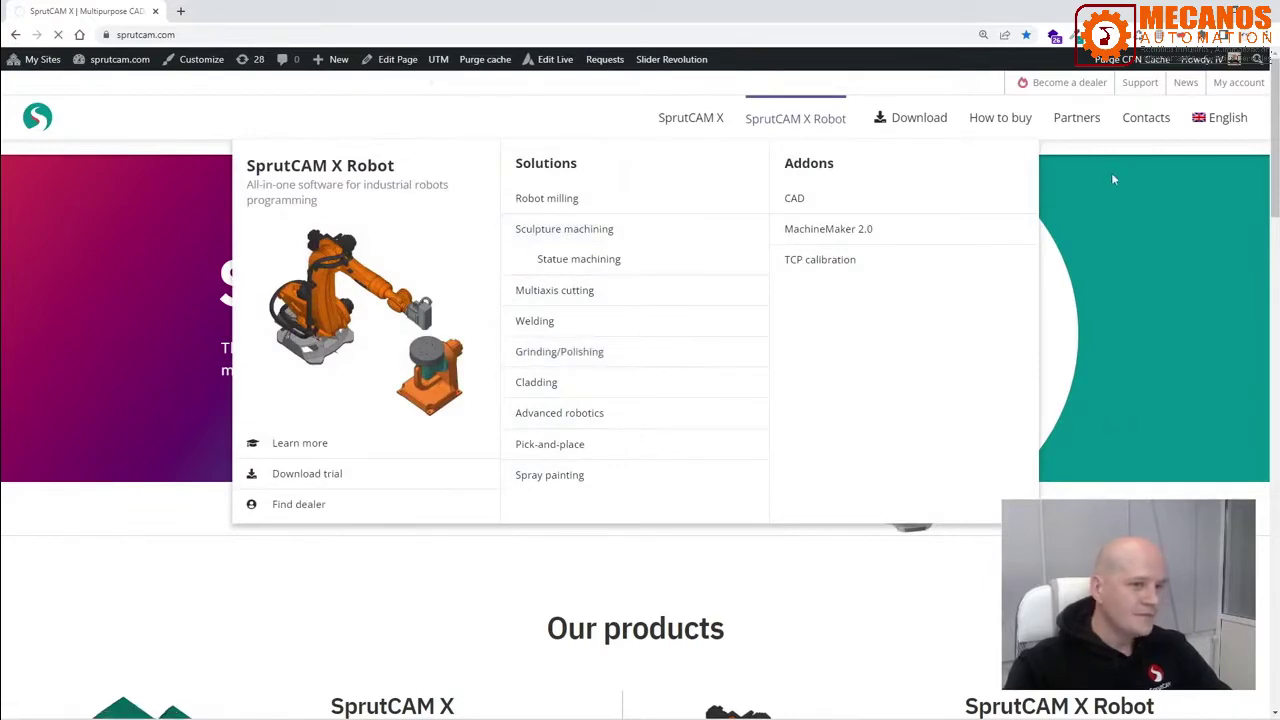
pyautogui.scroll(-4, 749, 343)
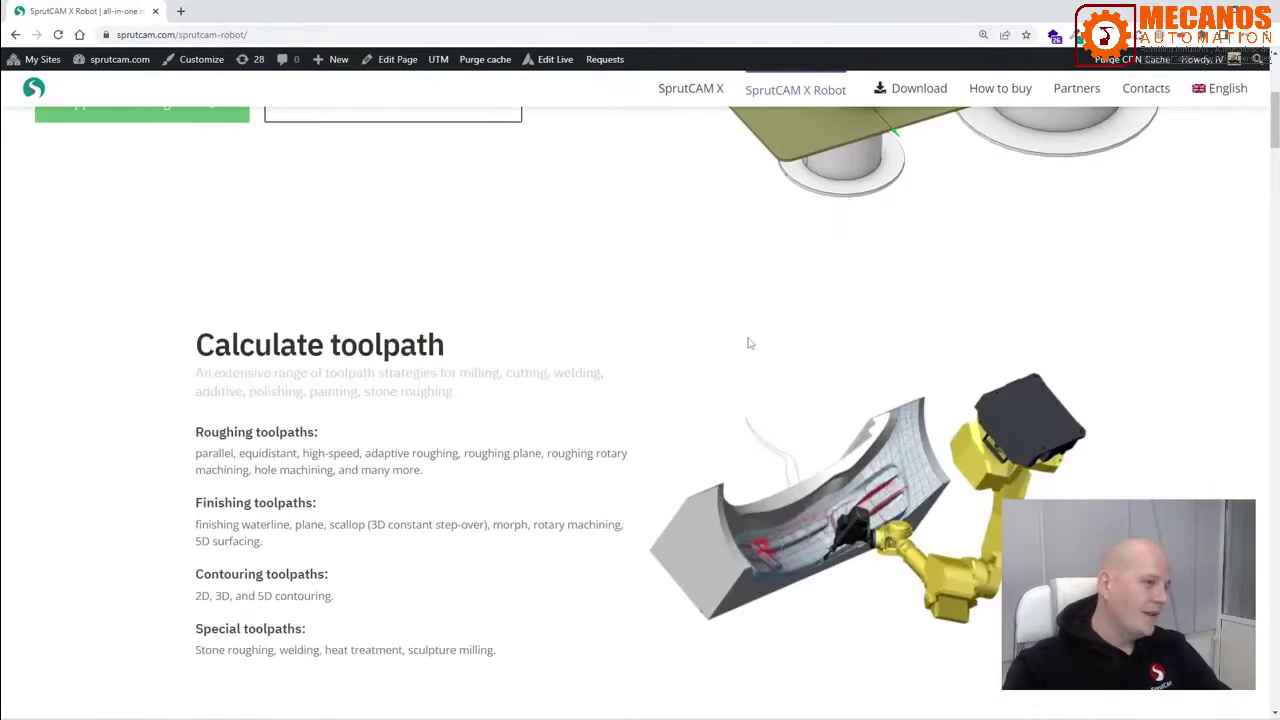
pyautogui.scroll(-15, 759, 341)
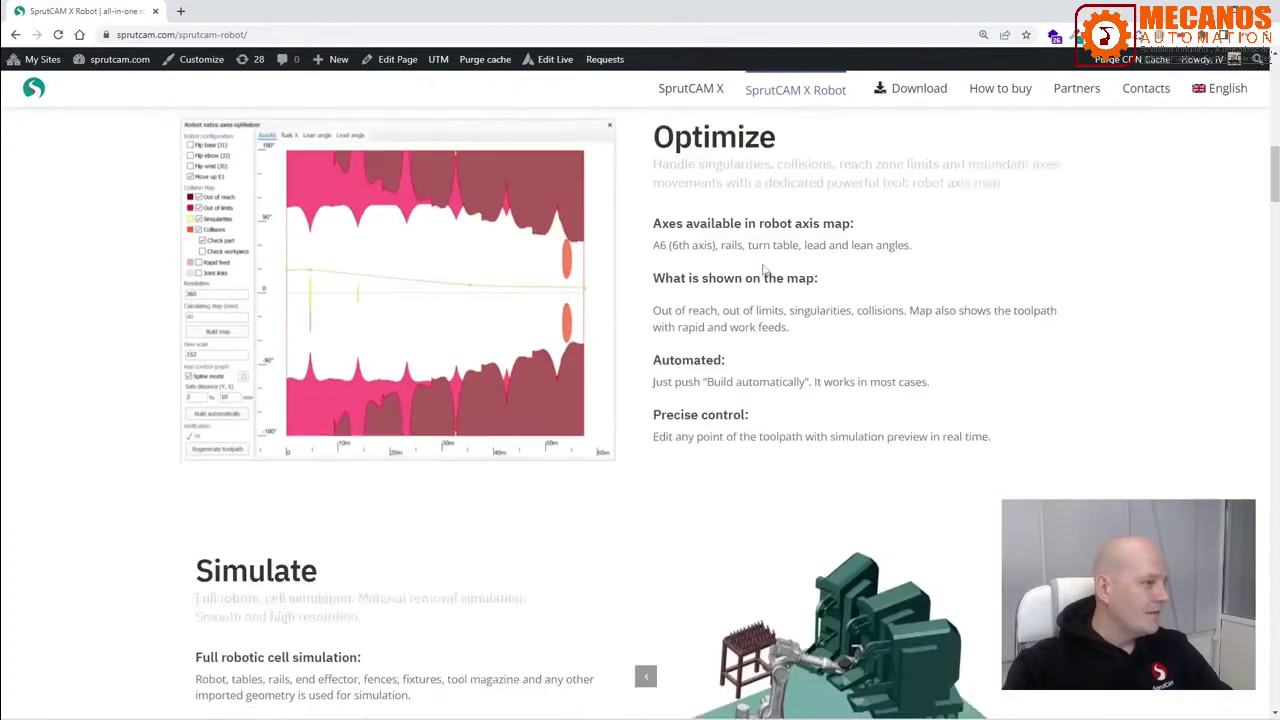
pyautogui.scroll(15, 942, 287)
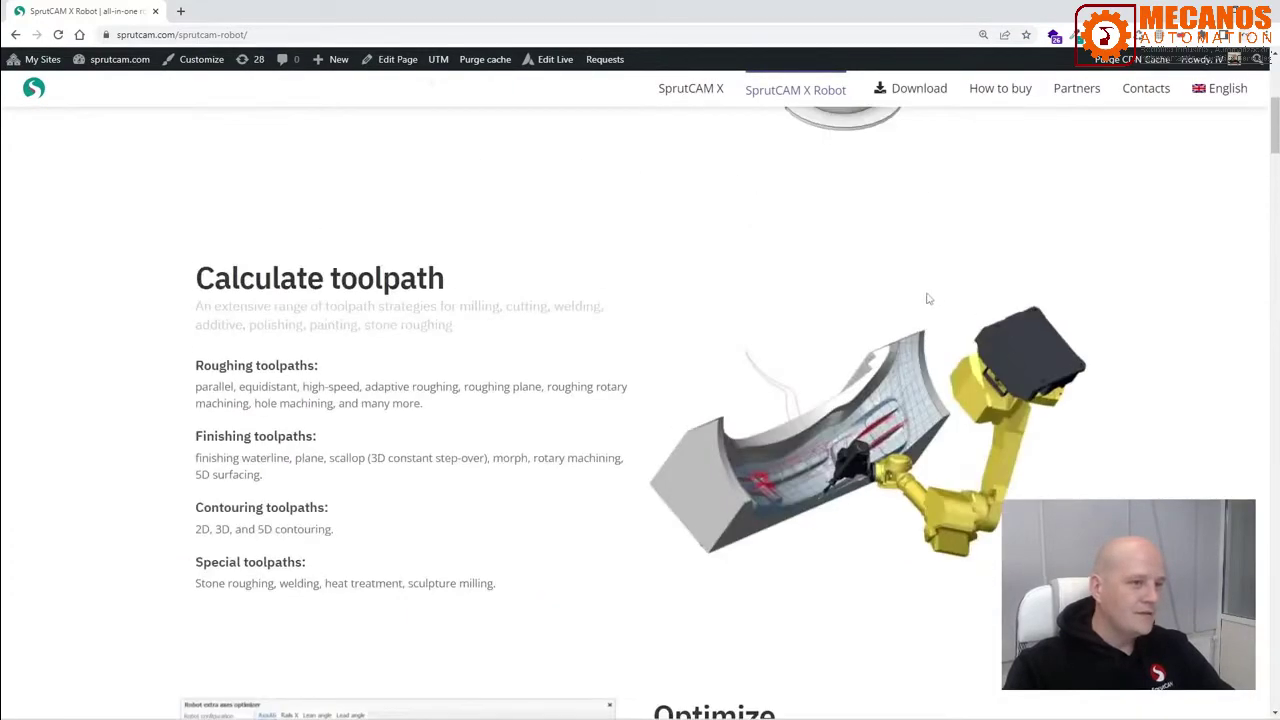
pyautogui.scroll(3, 880, 289)
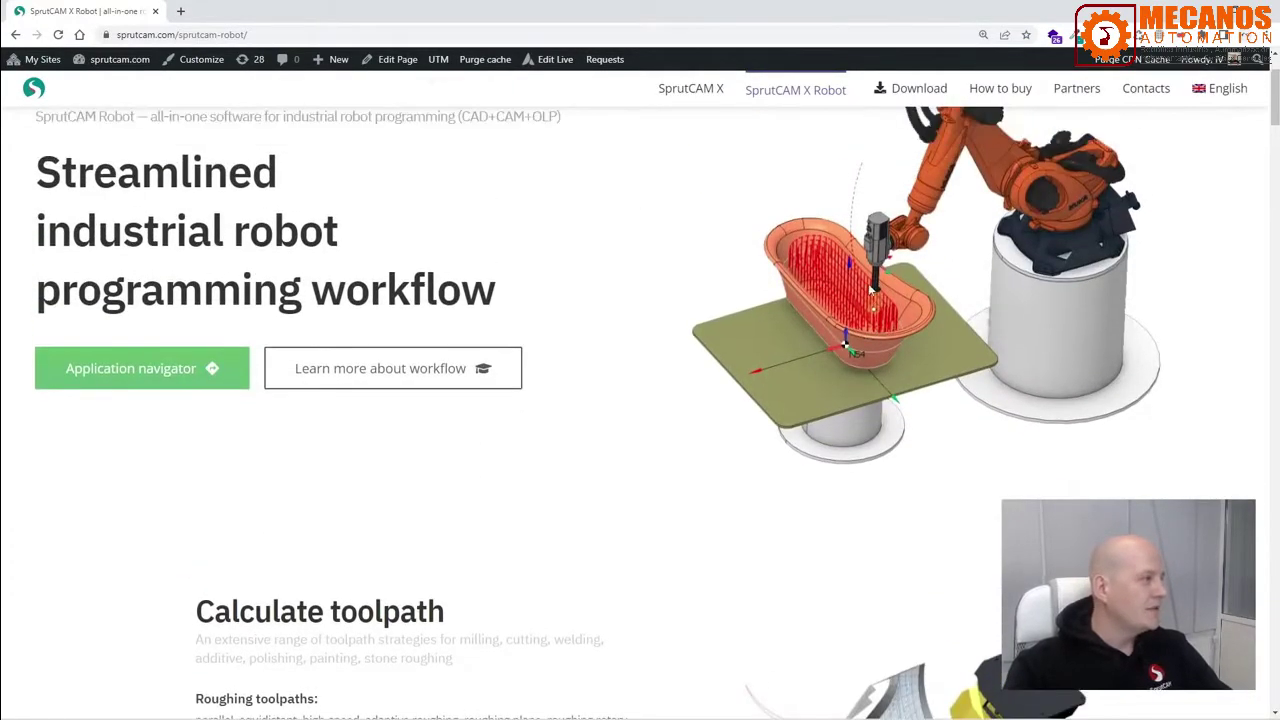
pyautogui.scroll(-20, 864, 289)
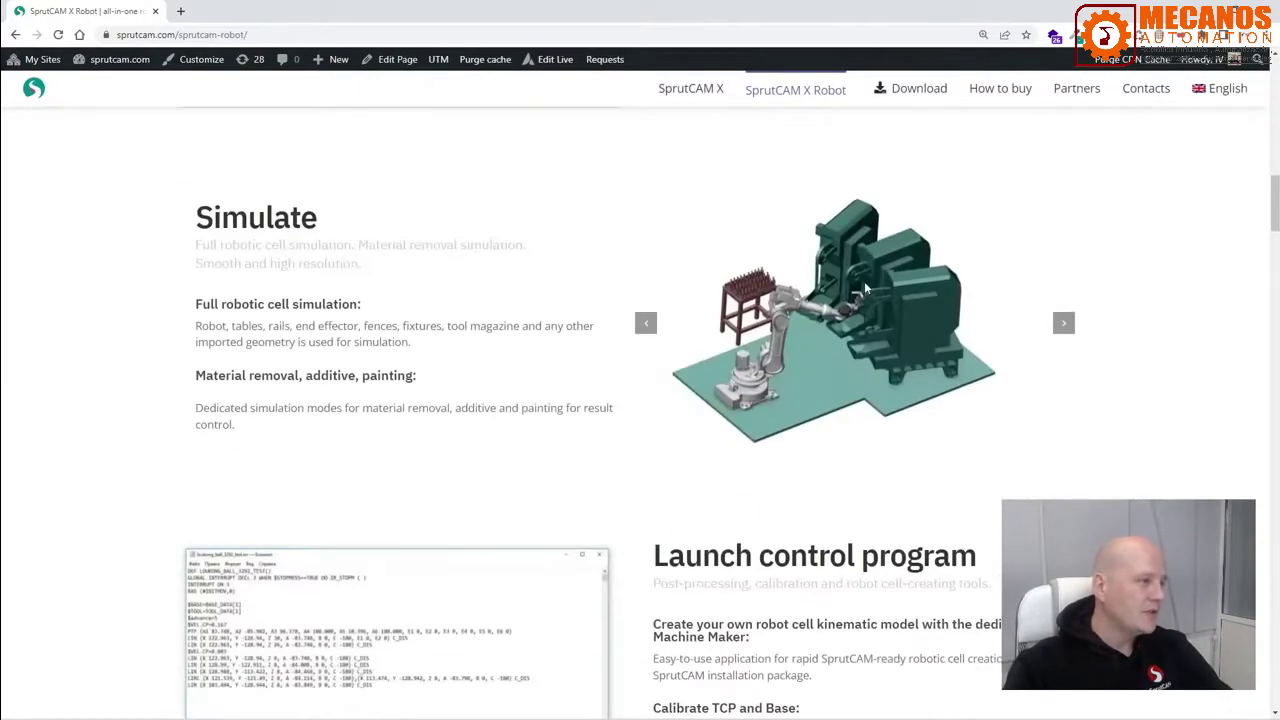
# Examine the Applications section of the product page, from Milling and Cutting through to Spray painting and Polishing.
pyautogui.scroll(-10, 866, 283)
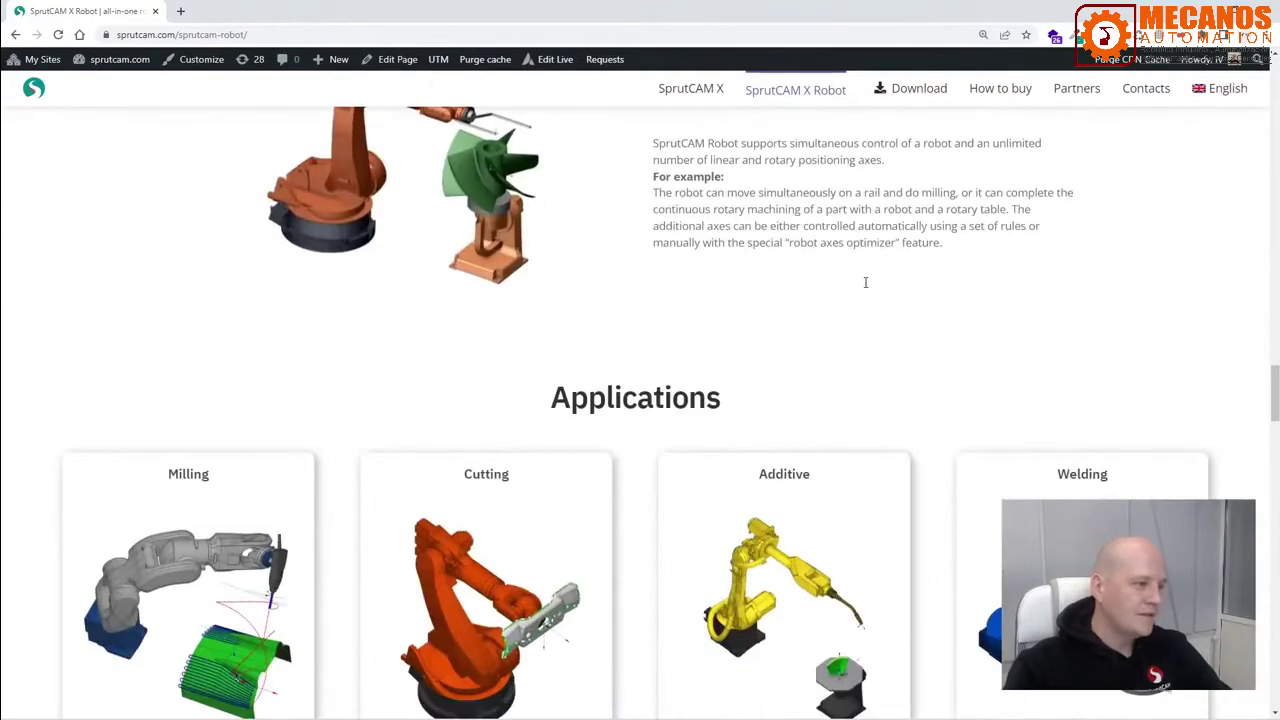
pyautogui.scroll(2, 1012, 295)
pyautogui.scroll(-1, 955, 252)
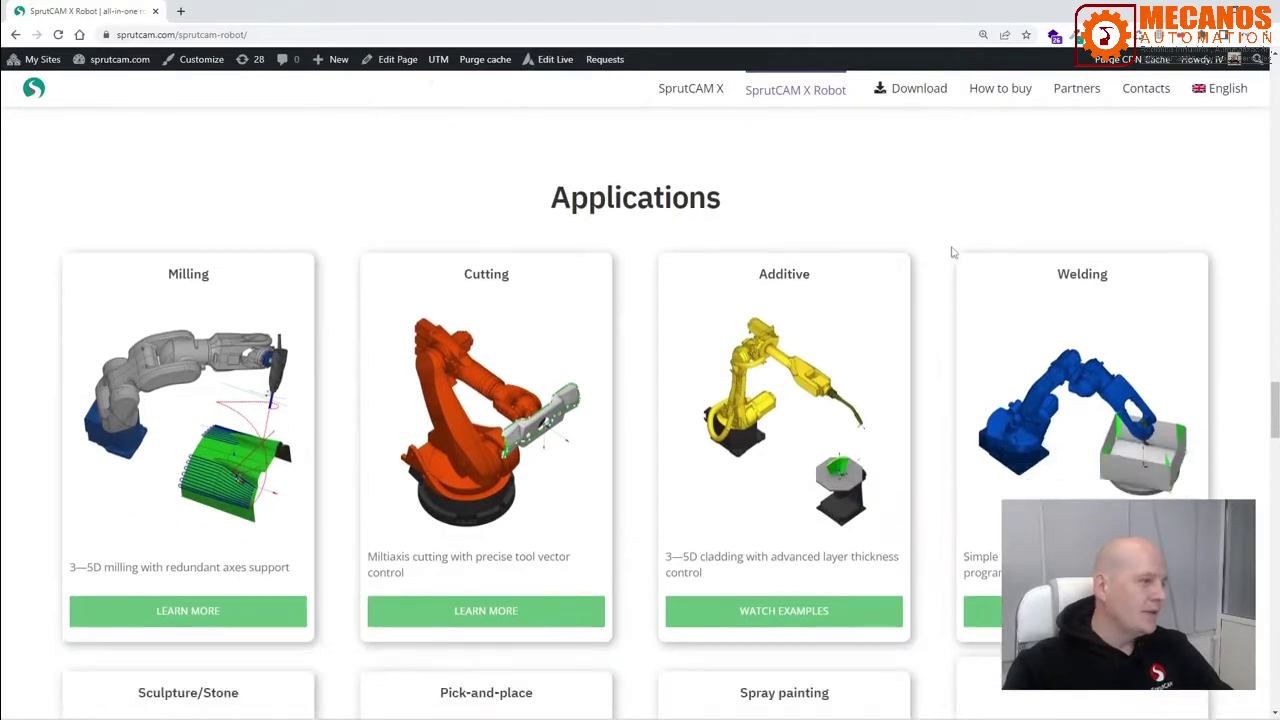
pyautogui.scroll(-1, 1128, 186)
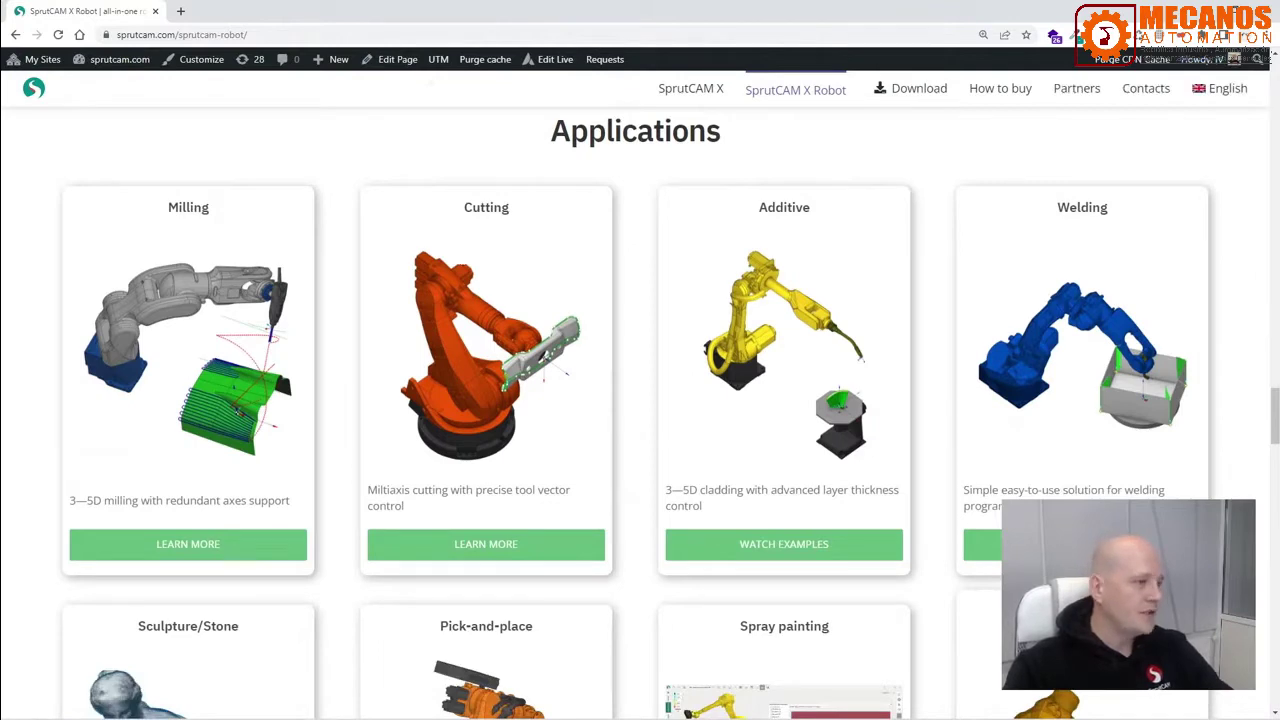
pyautogui.scroll(-5, 889, 283)
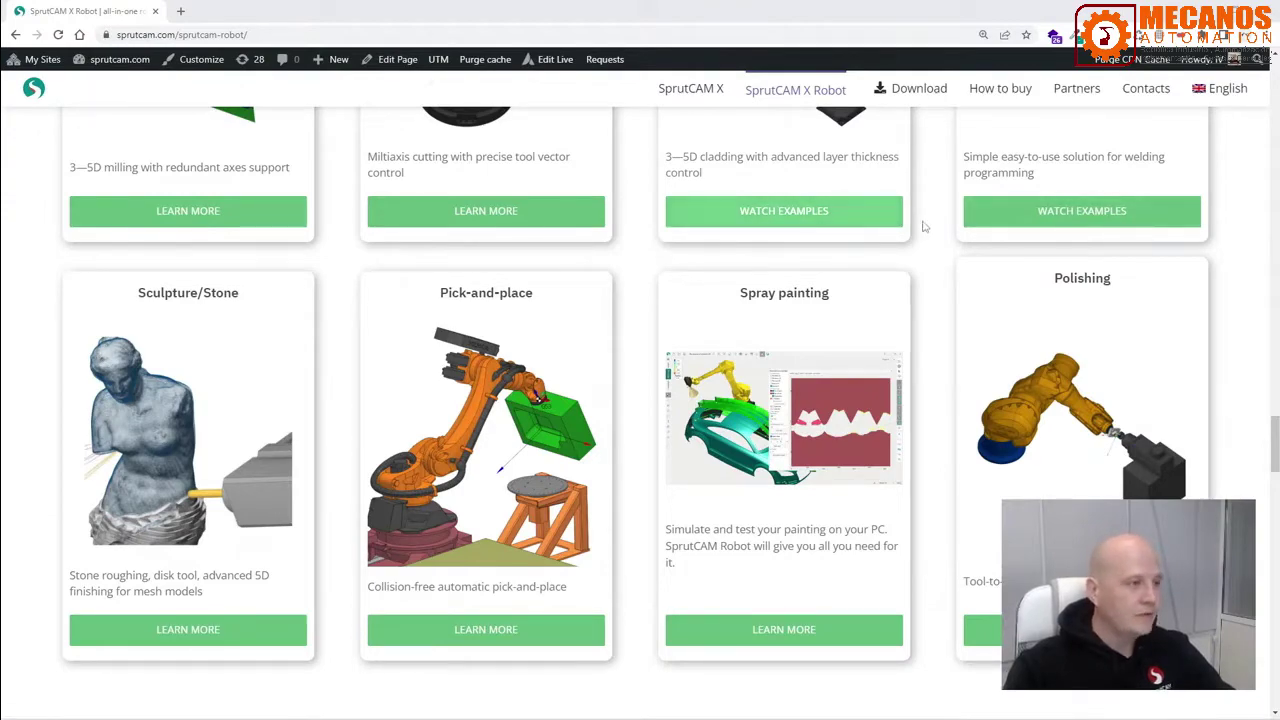
pyautogui.scroll(1, 926, 243)
# Open the Download center and review the installer options for SprutCAM X and SprutCAM X Robot.
pyautogui.scroll(20, 926, 243)
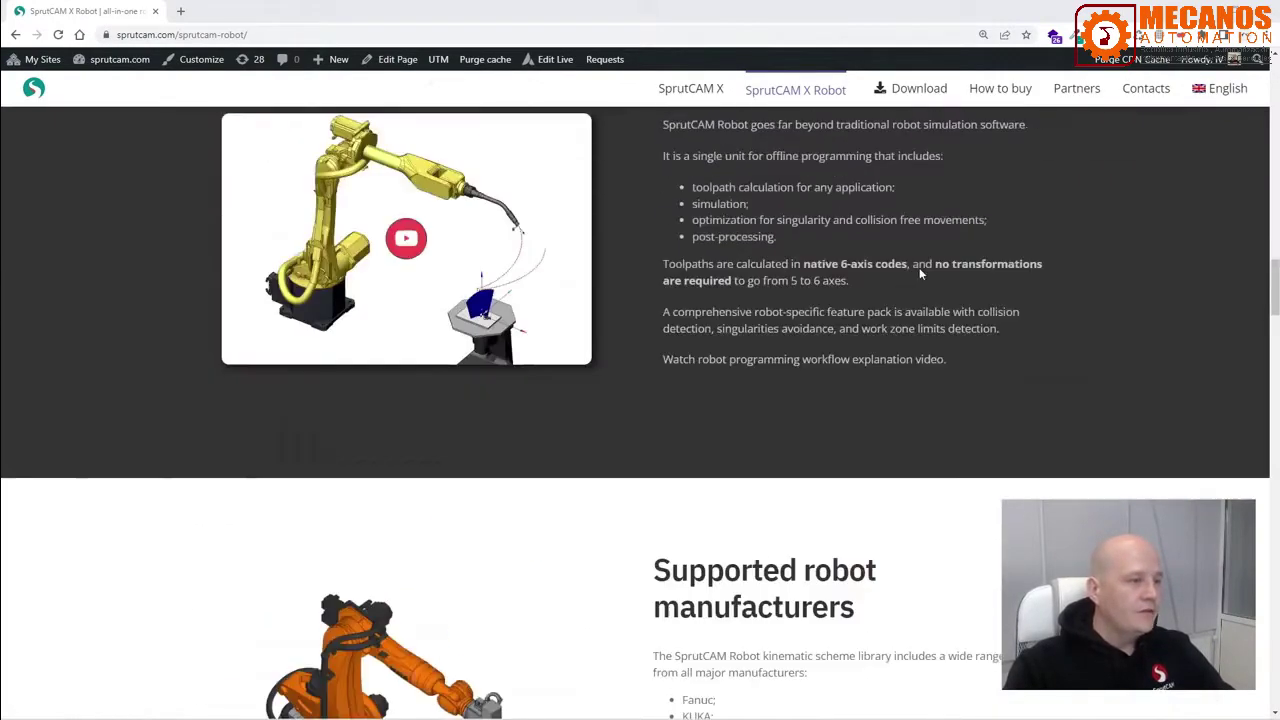
pyautogui.scroll(10, 918, 279)
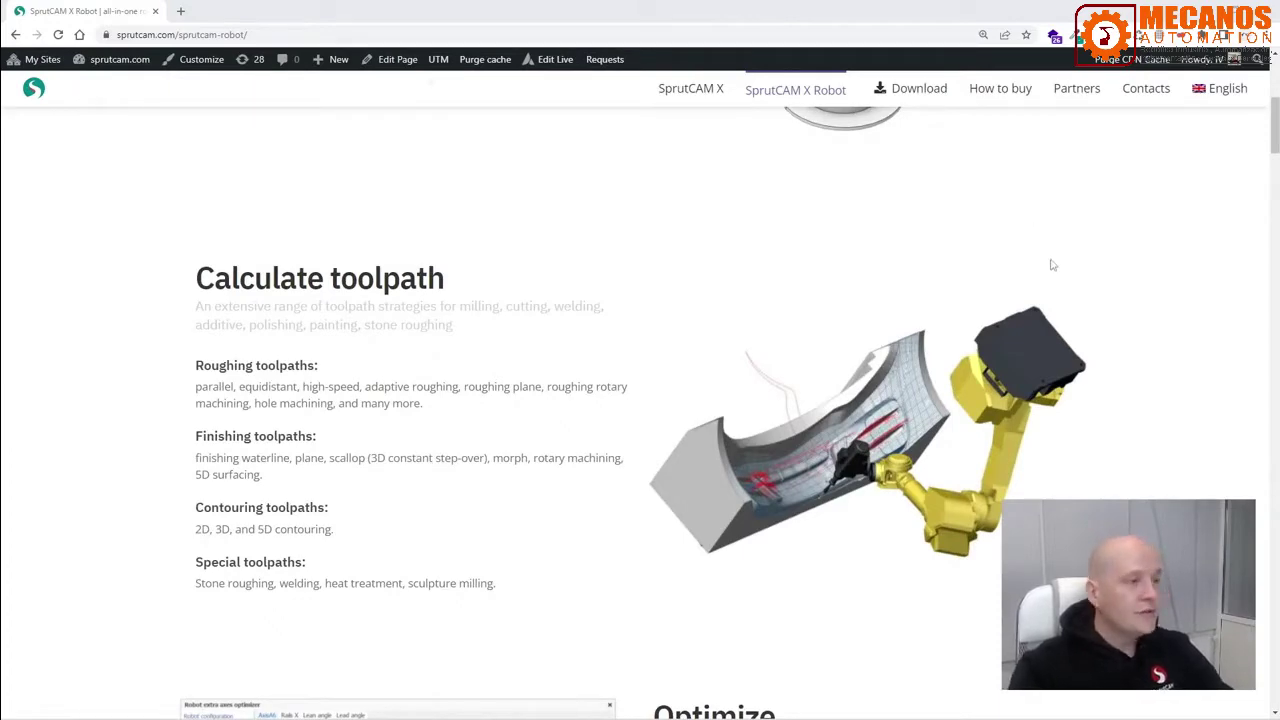
pyautogui.scroll(3, 1059, 250)
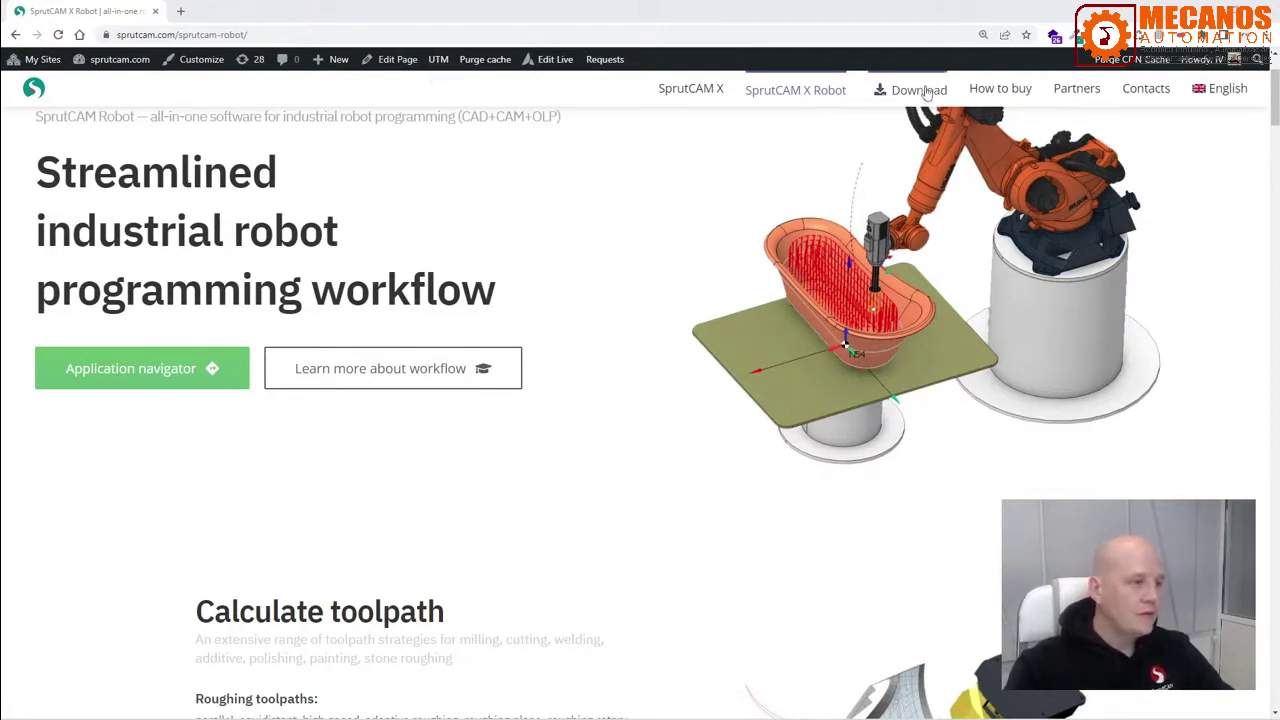
pyautogui.scroll(1, 981, 304)
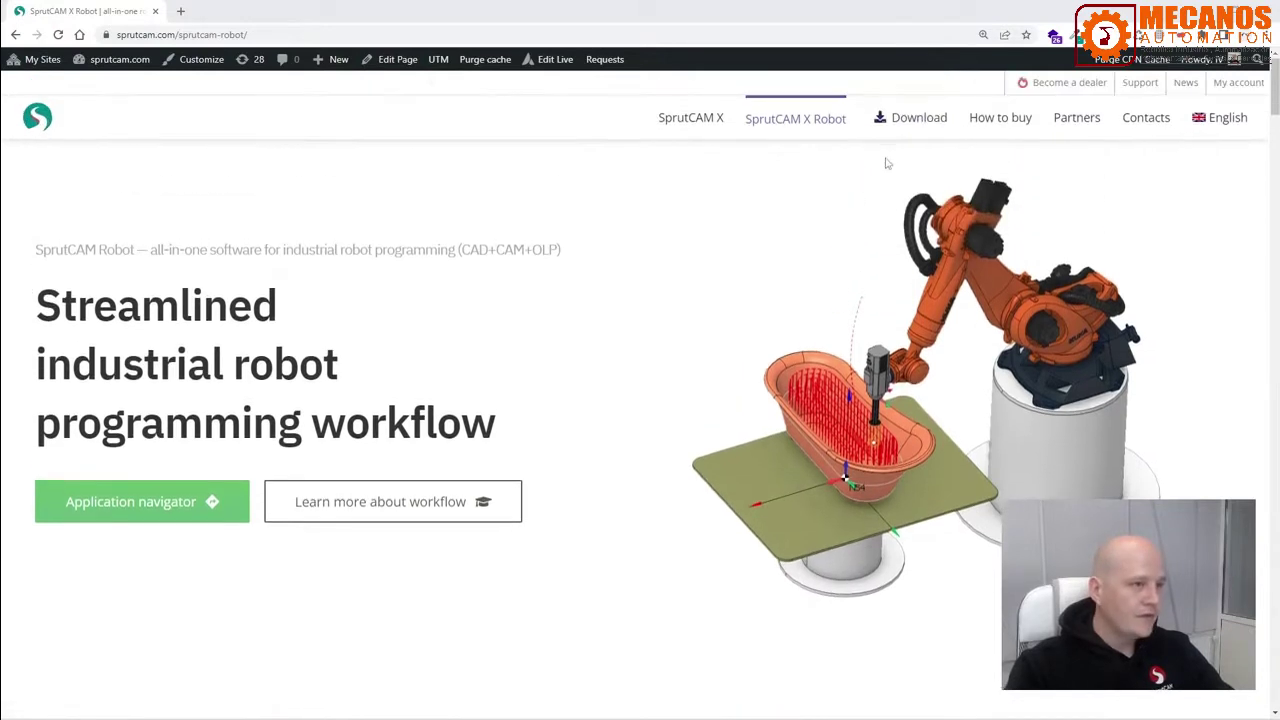
pyautogui.click(918, 130)
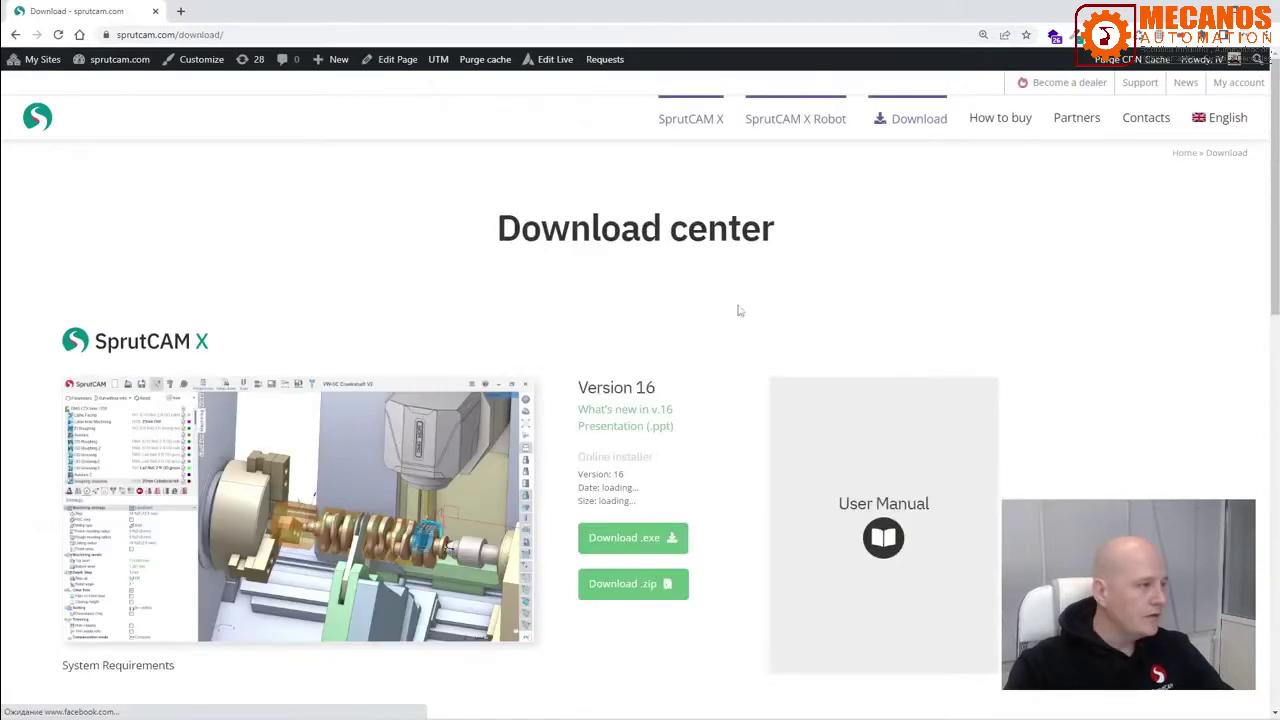
pyautogui.scroll(-5, 738, 311)
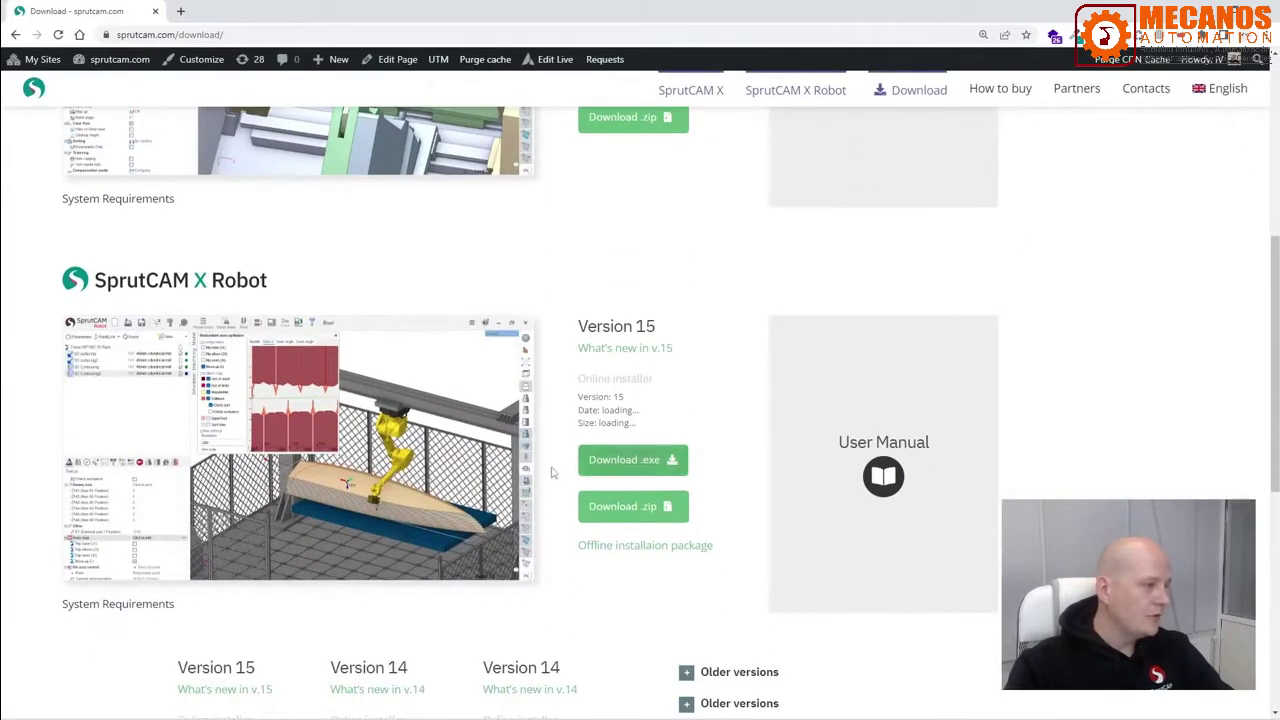
# Open the SprutCAM Online Training page and review the SprutCAM X and SprutCAM XV online courses.
pyautogui.scroll(5, 680, 300)
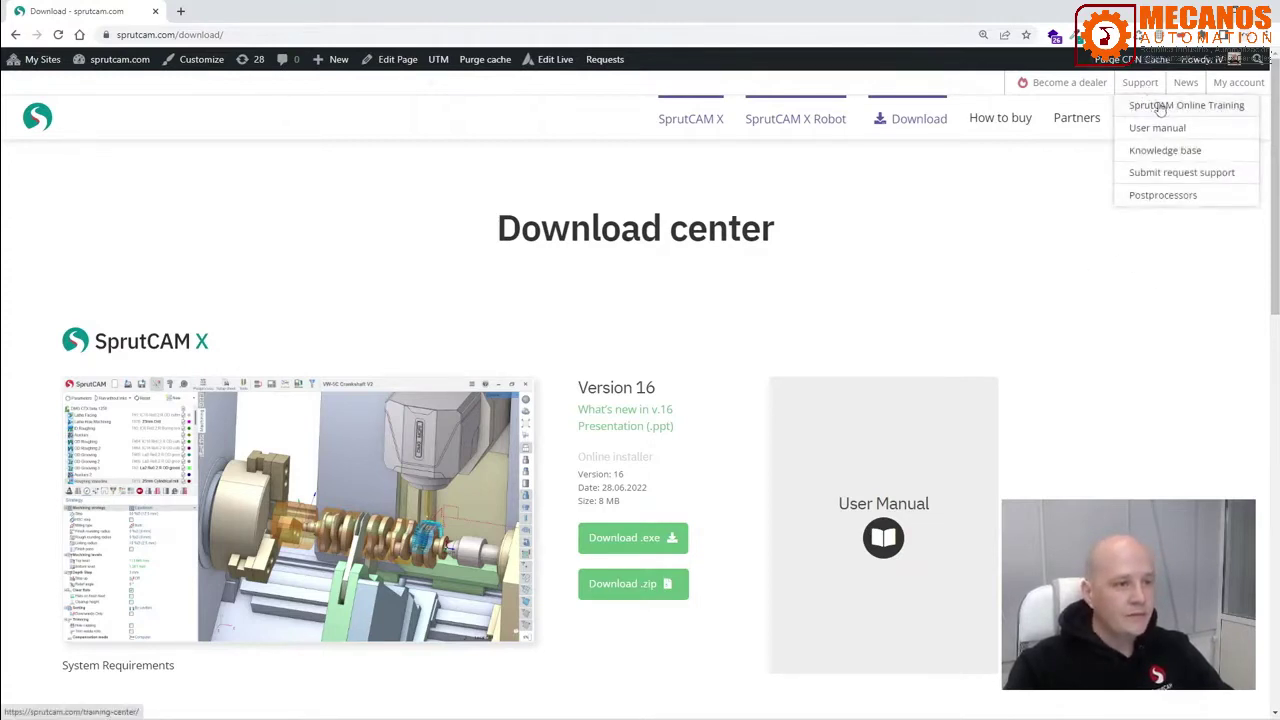
pyautogui.click(1160, 106)
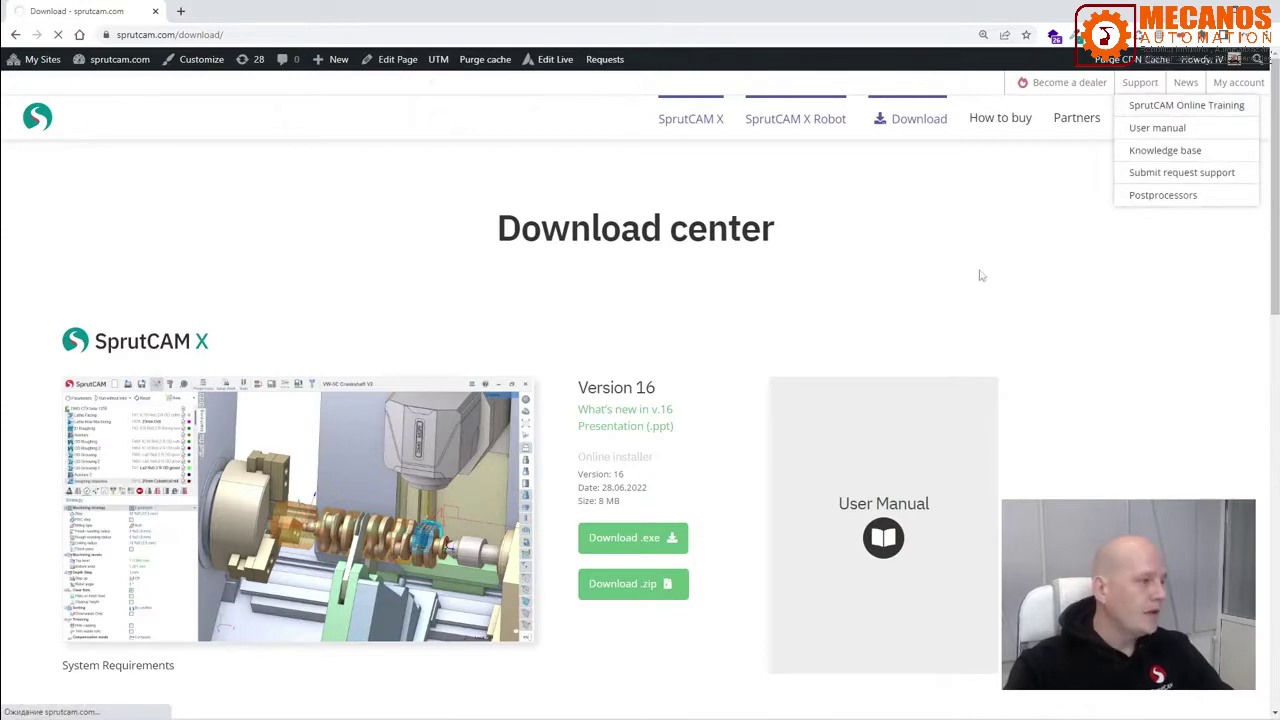
pyautogui.scroll(-3, 923, 274)
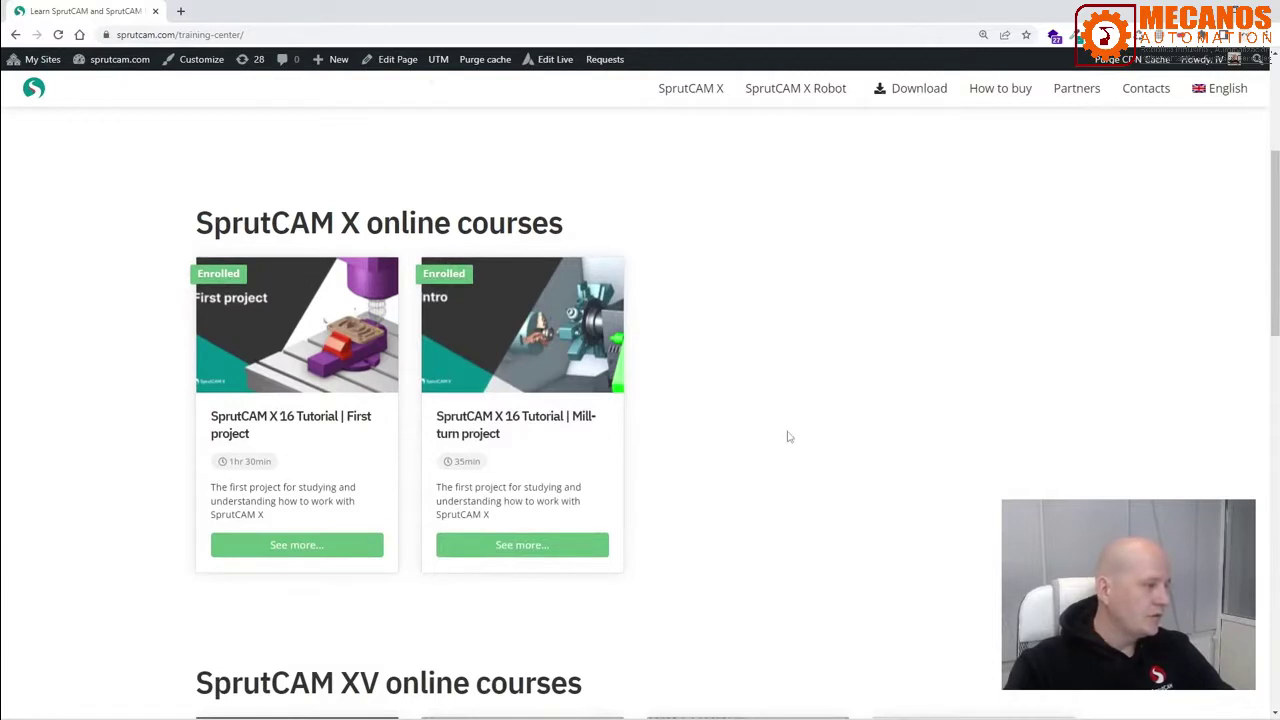
pyautogui.scroll(-2, 891, 378)
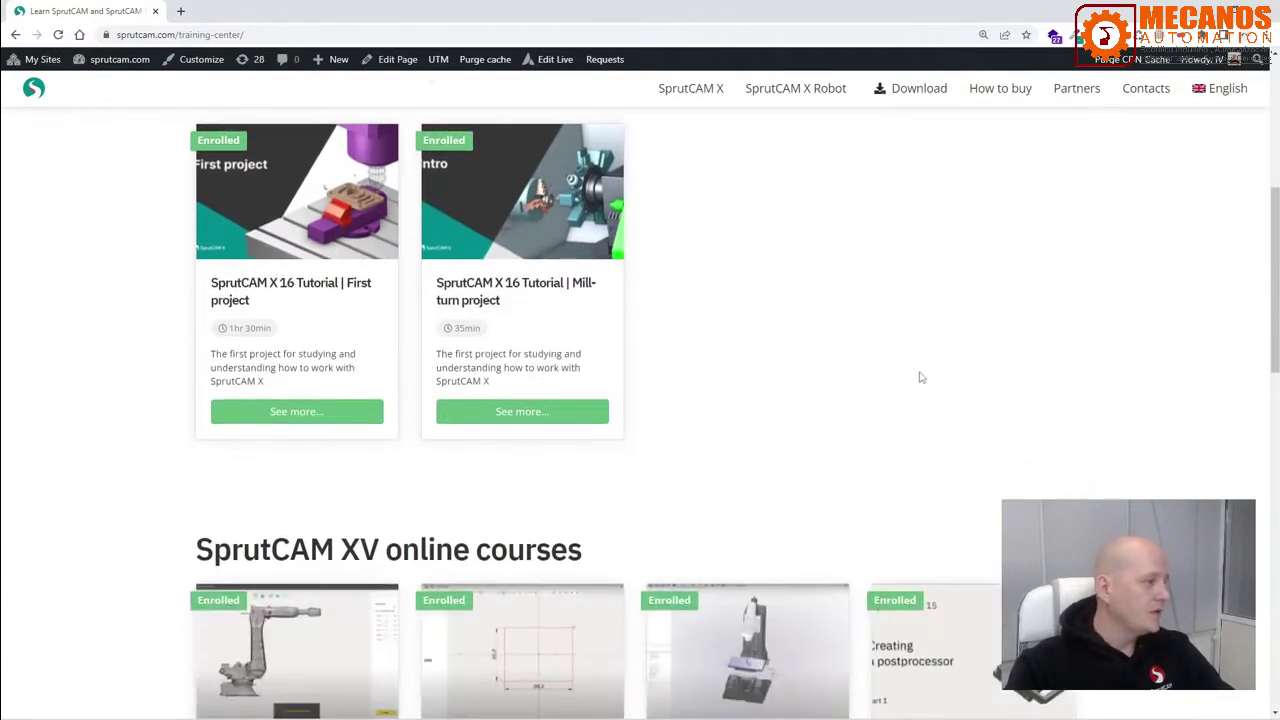
pyautogui.scroll(-2, 917, 374)
pyautogui.scroll(-2, 1171, 314)
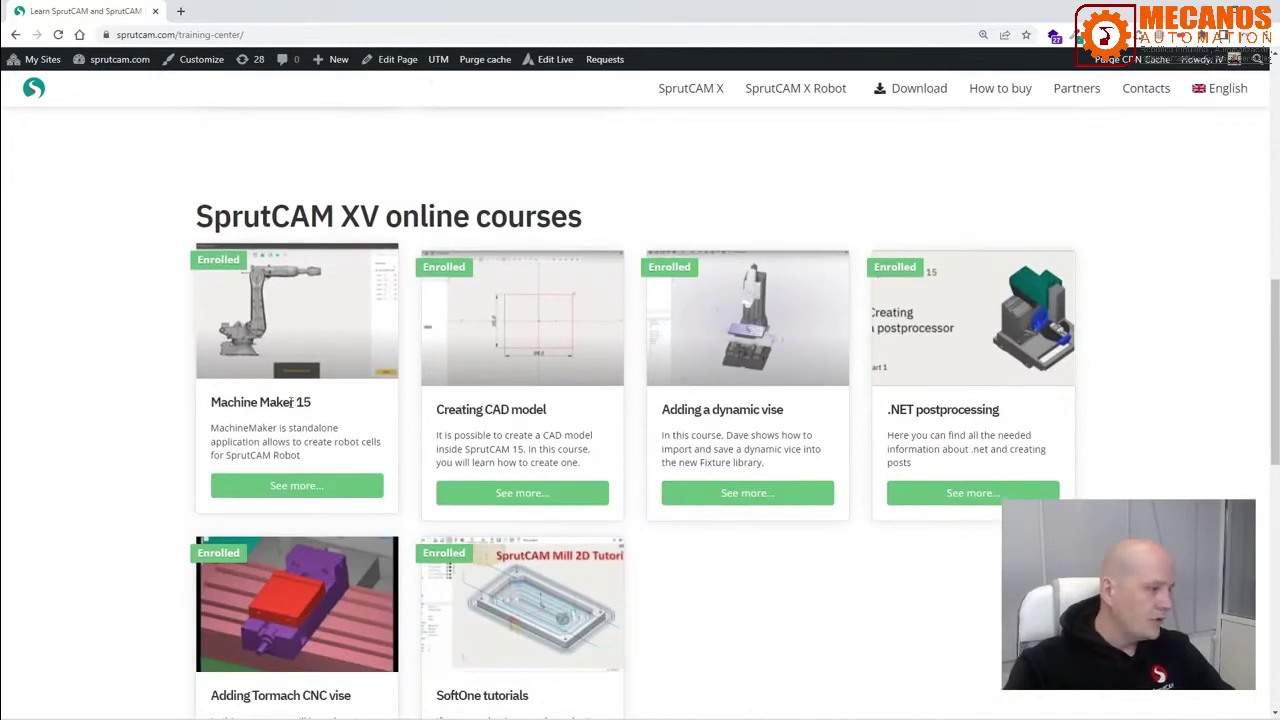
pyautogui.scroll(-1, 700, 450)
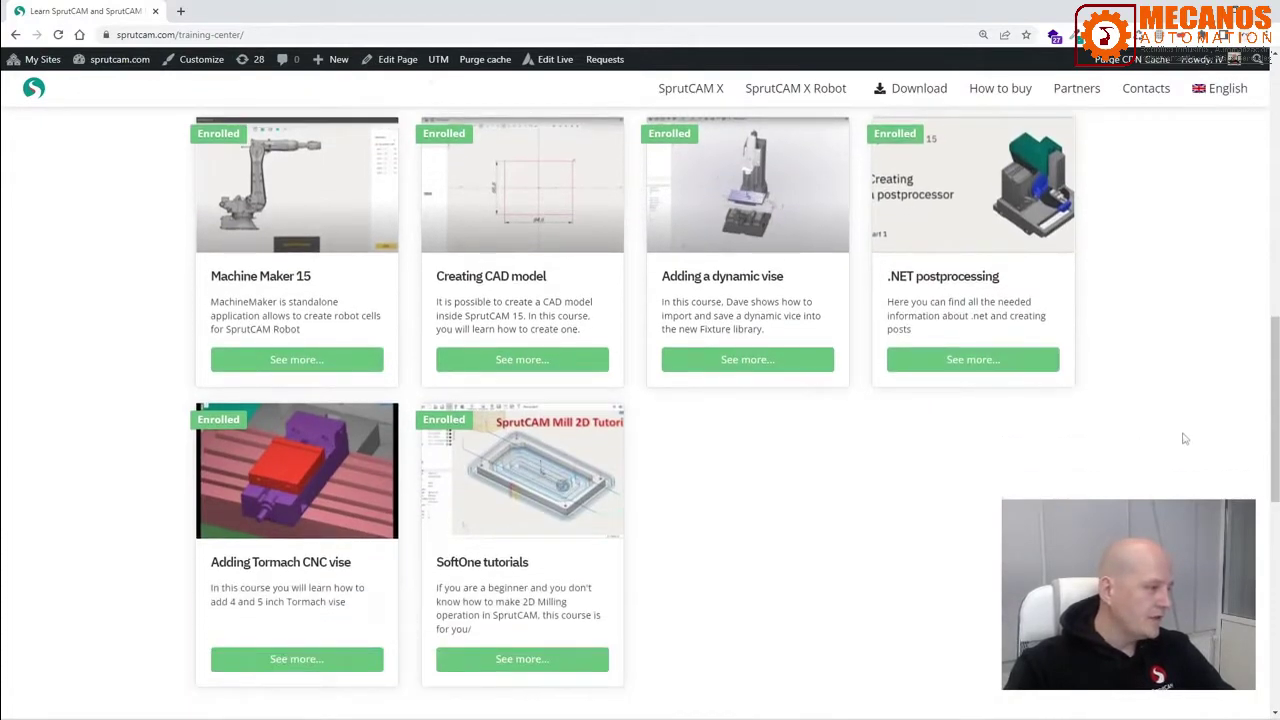
pyautogui.scroll(10, 1187, 447)
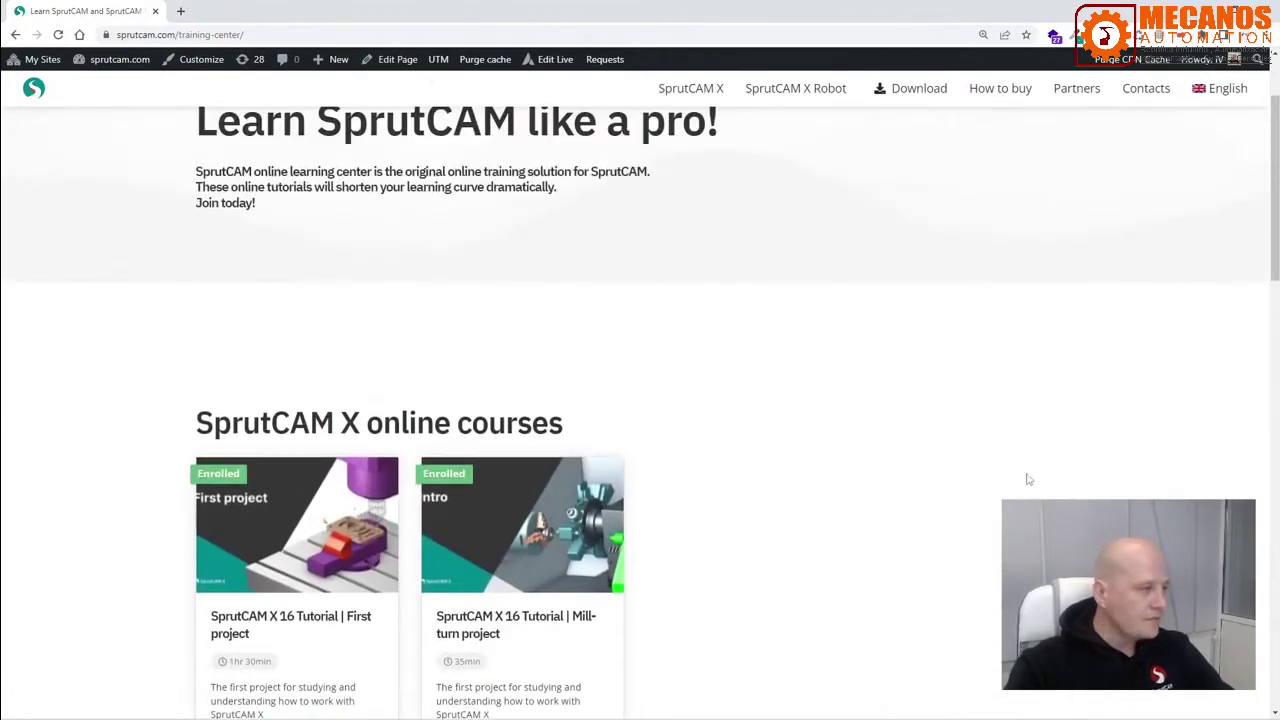
pyautogui.scroll(2, 1025, 472)
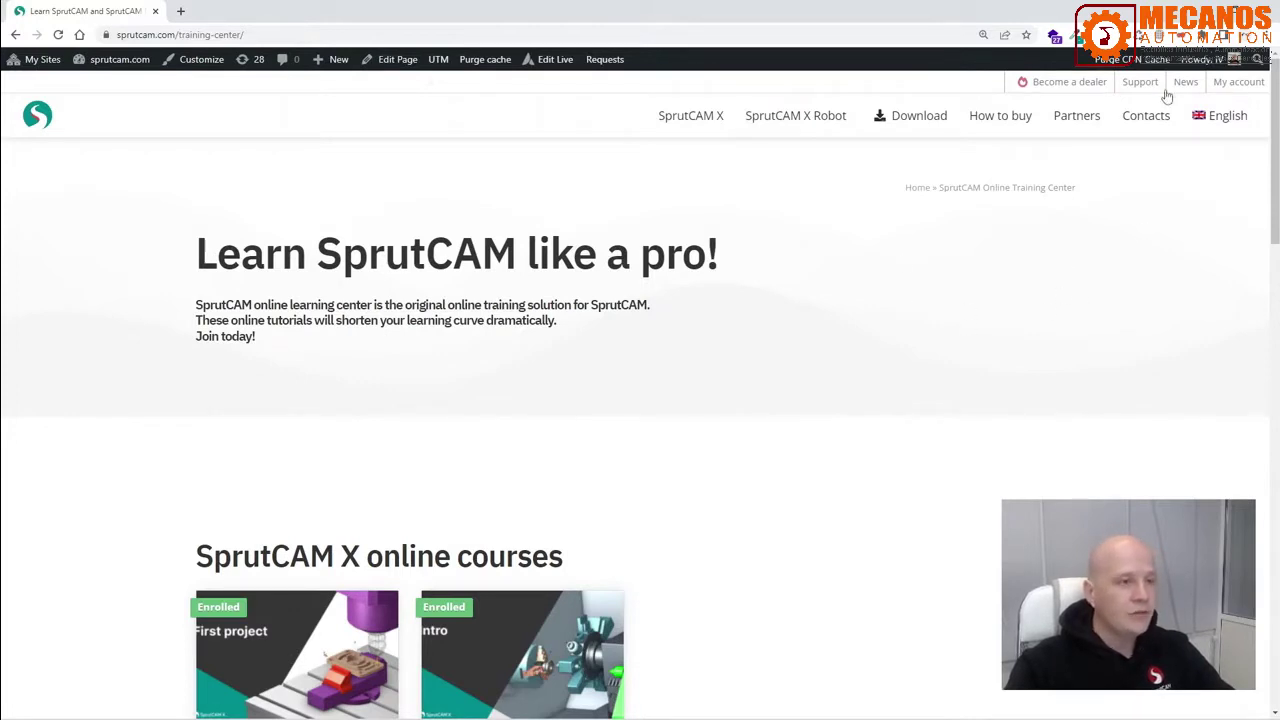
pyautogui.moveTo(1148, 90)
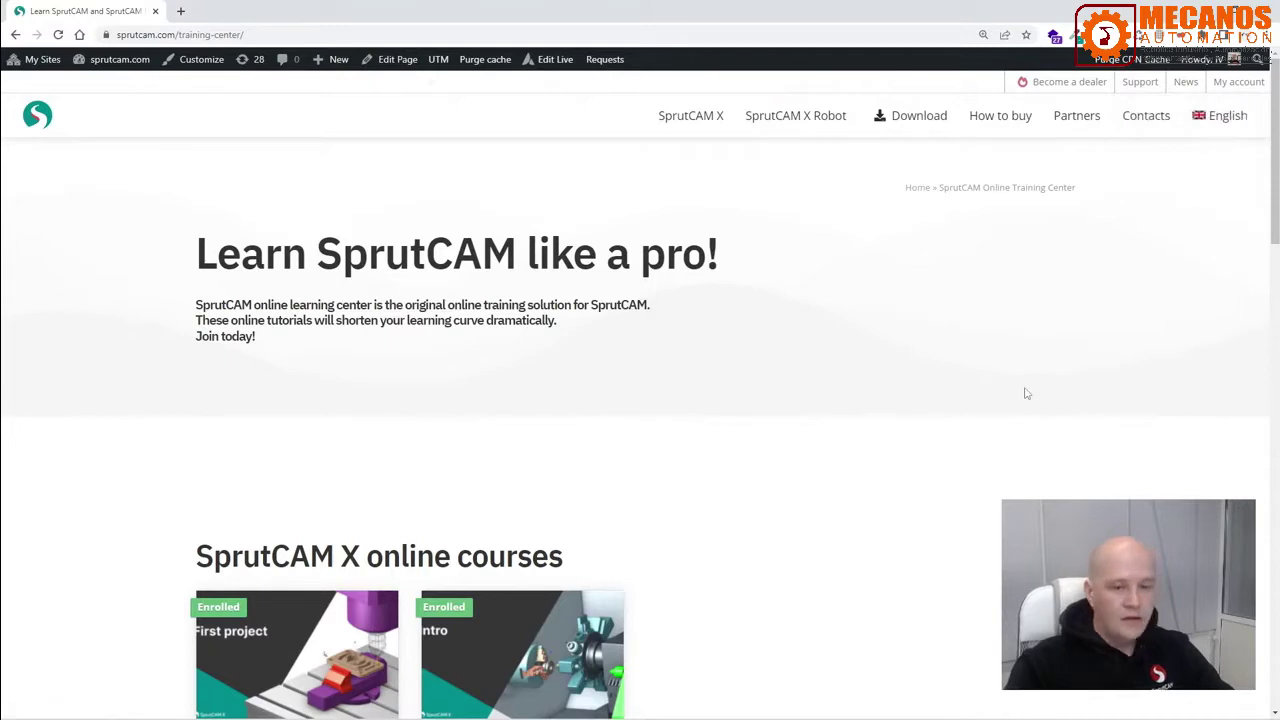
pyautogui.scroll(-5, 795, 397)
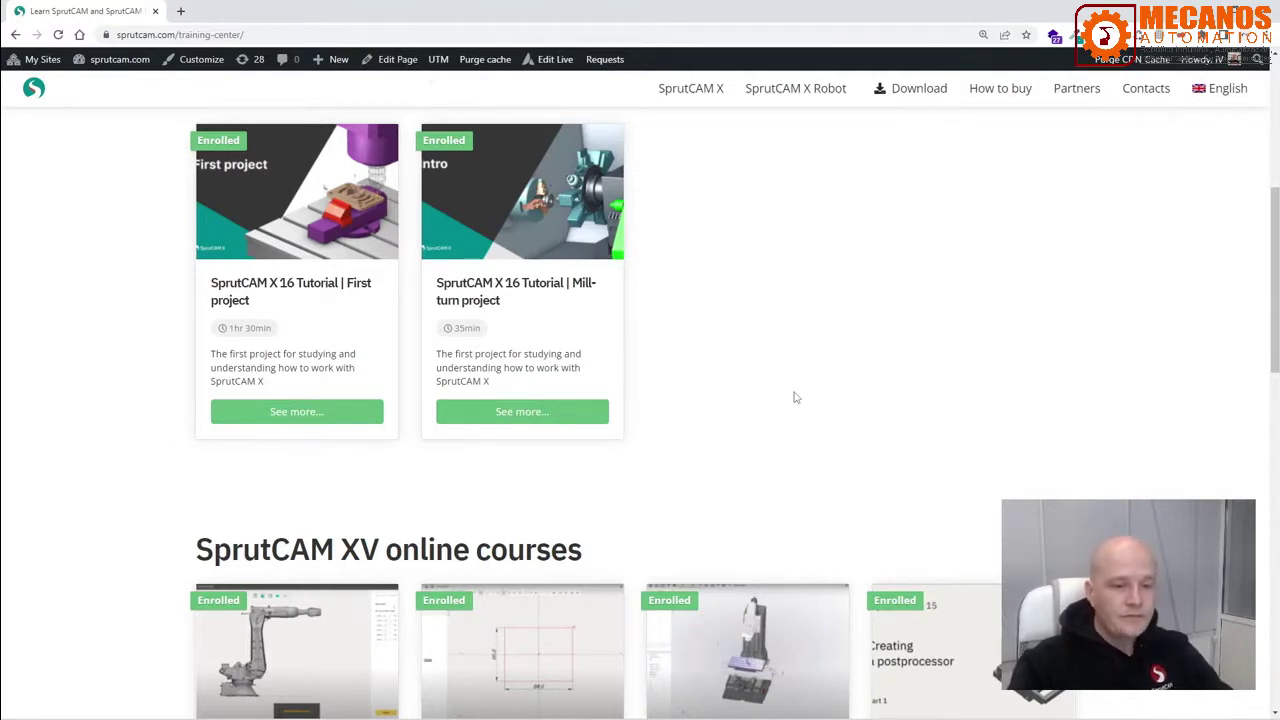
# Open the Find dealer page and examine the dealer map and the dealer contact form.
pyautogui.scroll(5, 771, 126)
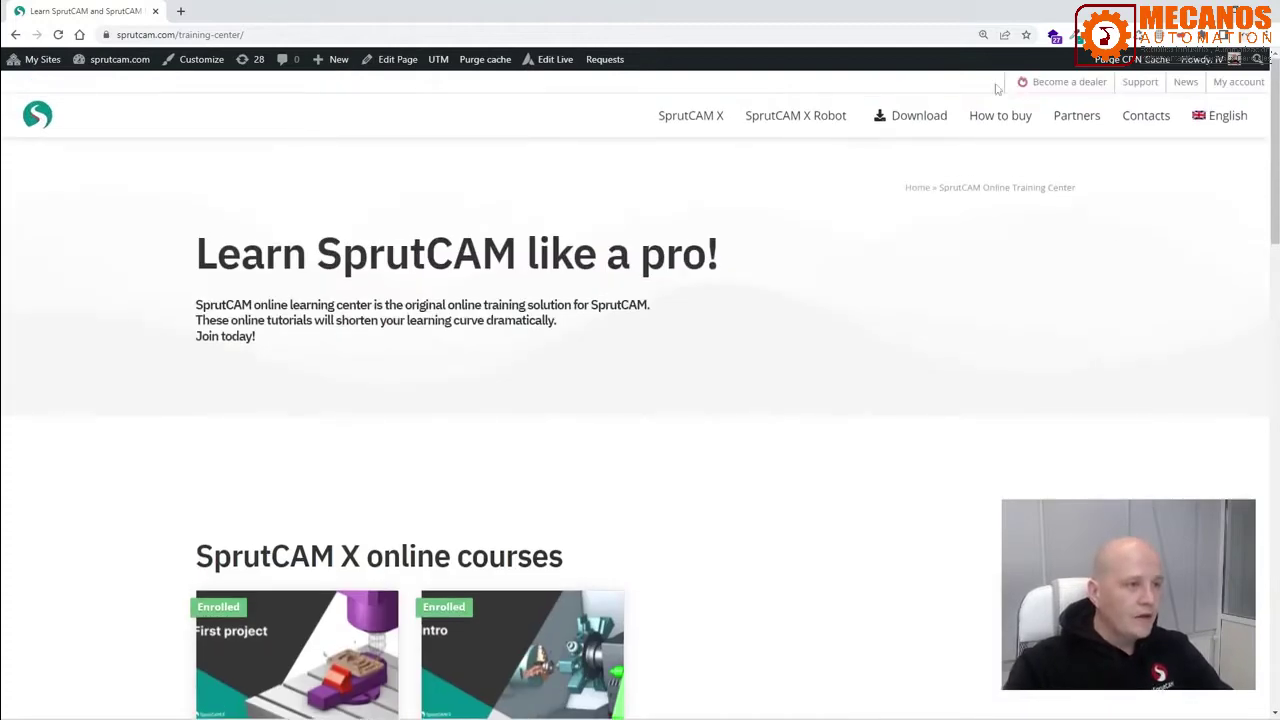
pyautogui.moveTo(1003, 118)
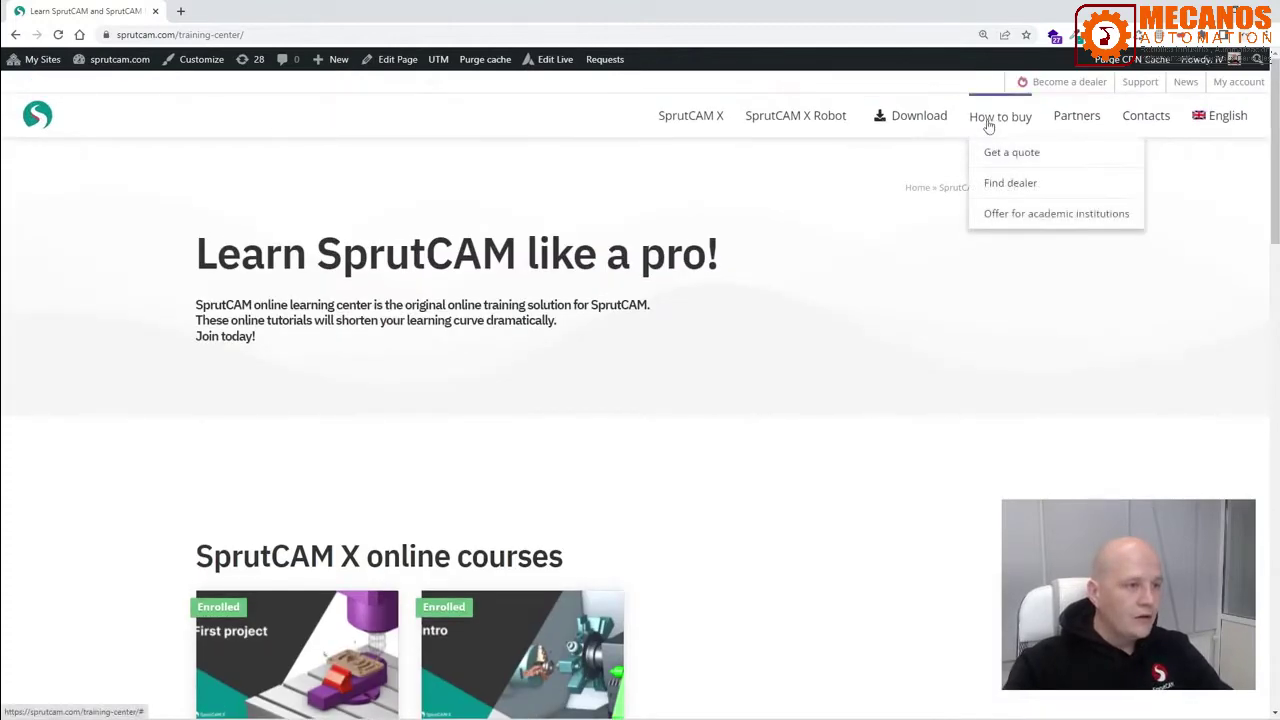
pyautogui.click(1024, 186)
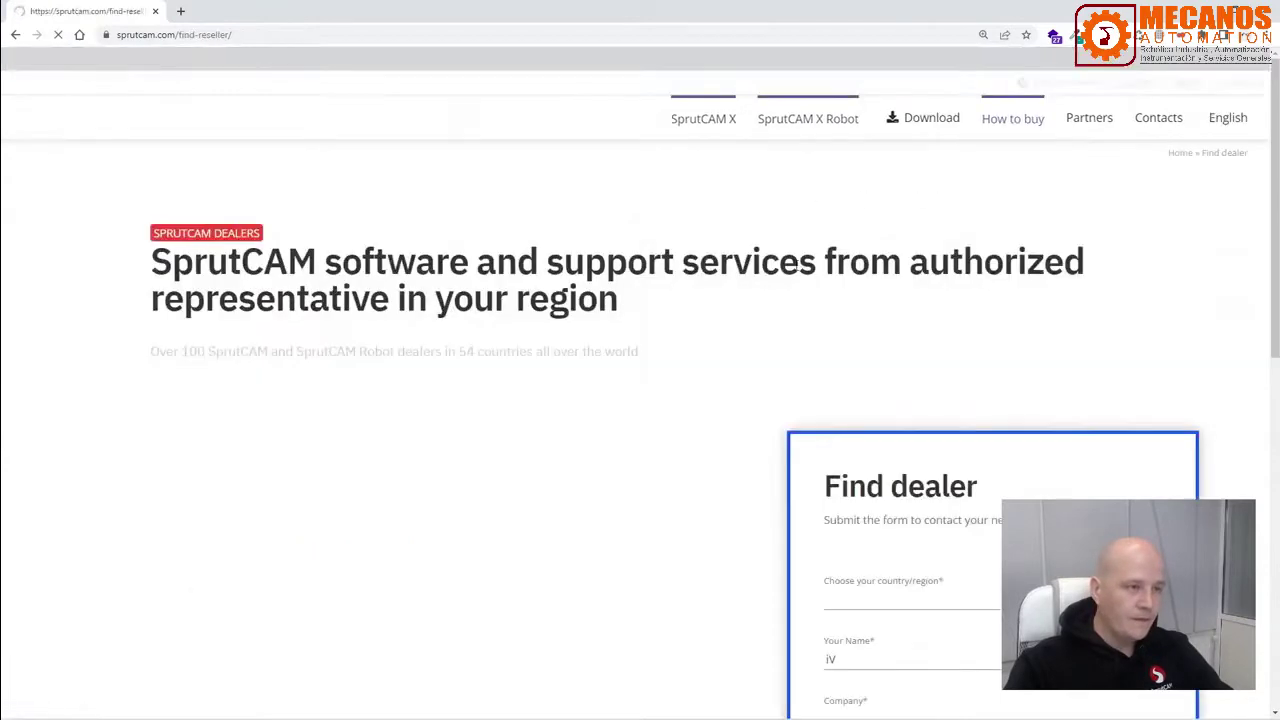
pyautogui.scroll(-3, 803, 328)
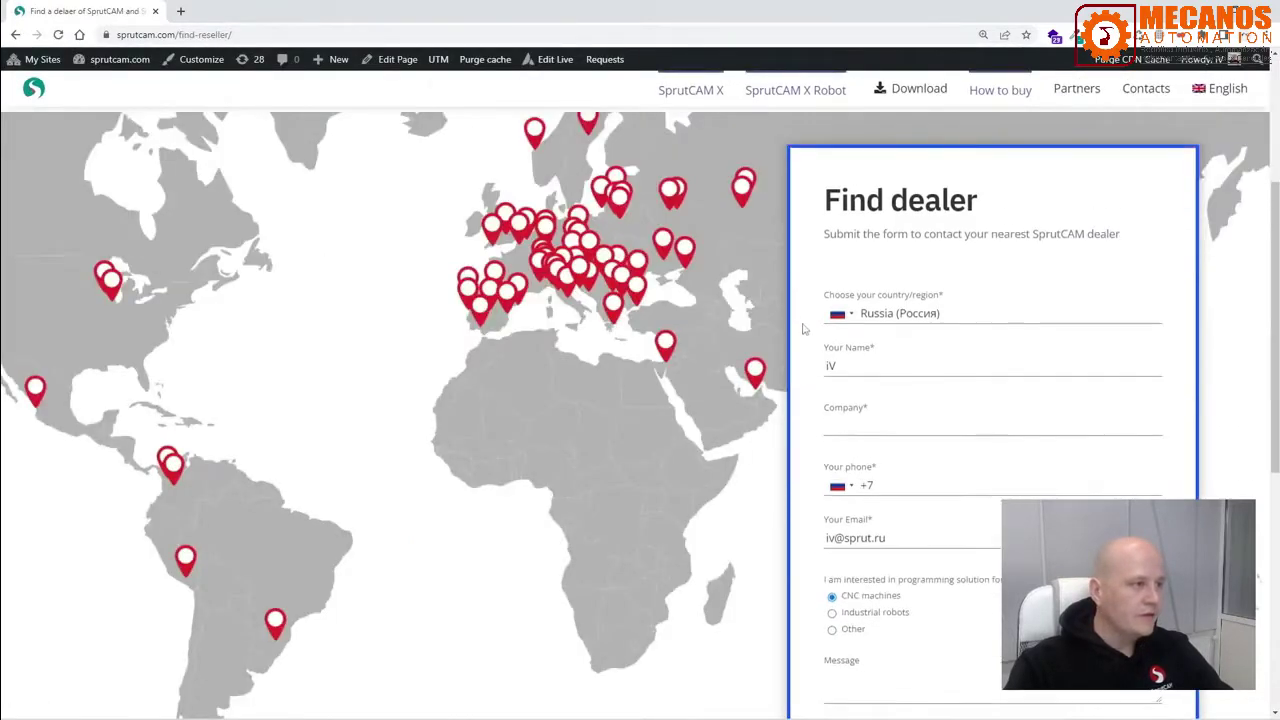
pyautogui.scroll(2, 803, 328)
pyautogui.scroll(-2, 1166, 242)
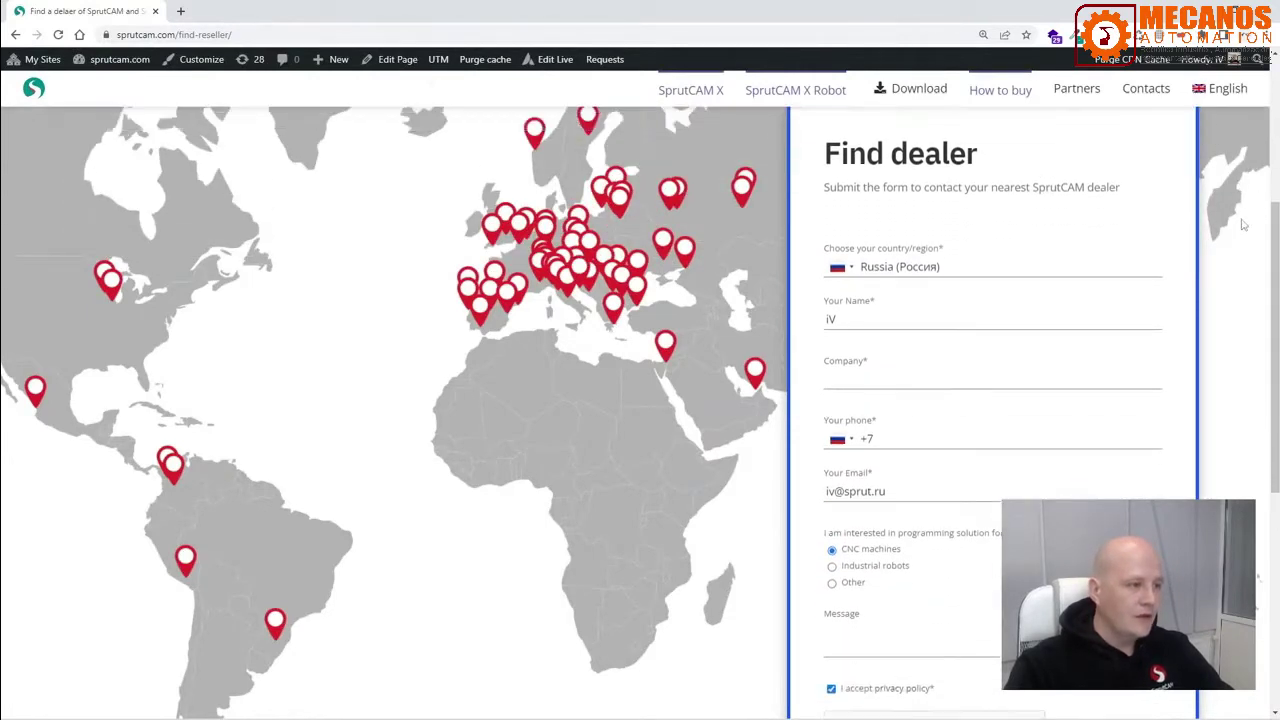
pyautogui.scroll(-1, 1242, 279)
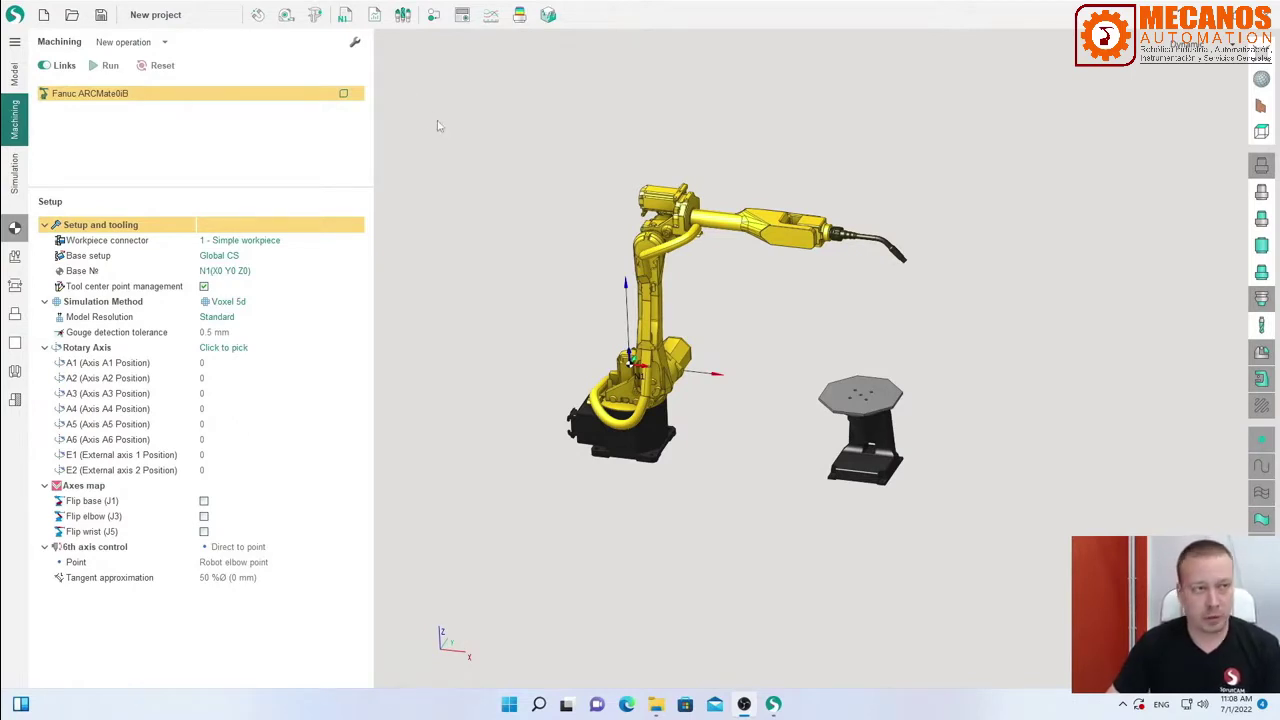
# Examine the Welding operation types offered for a new operation in the Fanuc ARCMate0iB project.
pyautogui.click(165, 42)
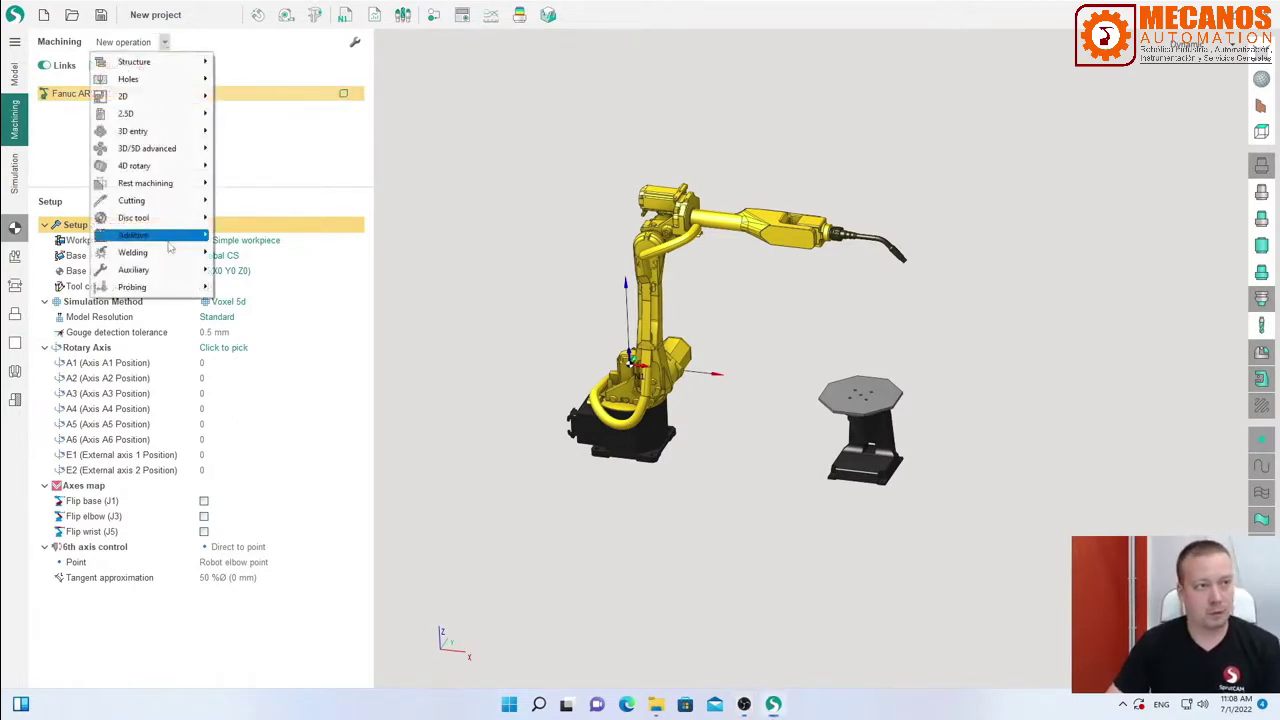
pyautogui.moveTo(163, 256)
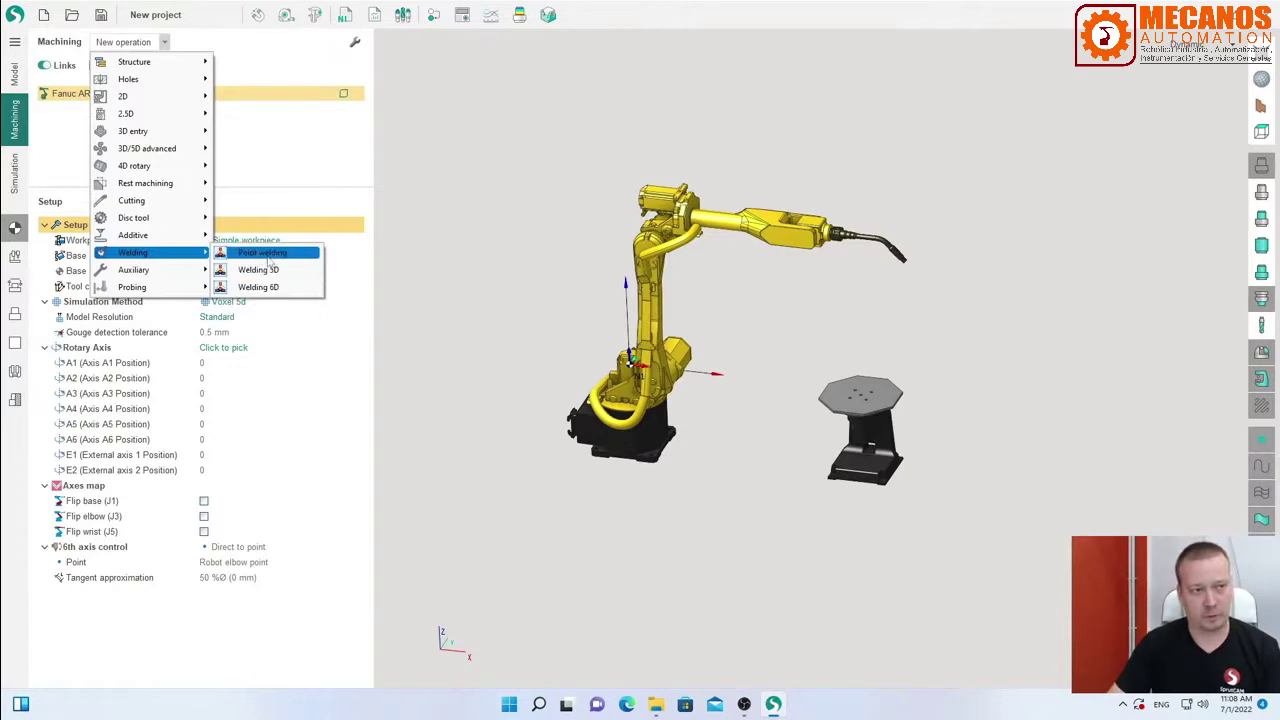
pyautogui.click(271, 171)
# Open the 1-Spot Welding project from the webinar (welding) folder on the Desktop.
pyautogui.click(72, 14)
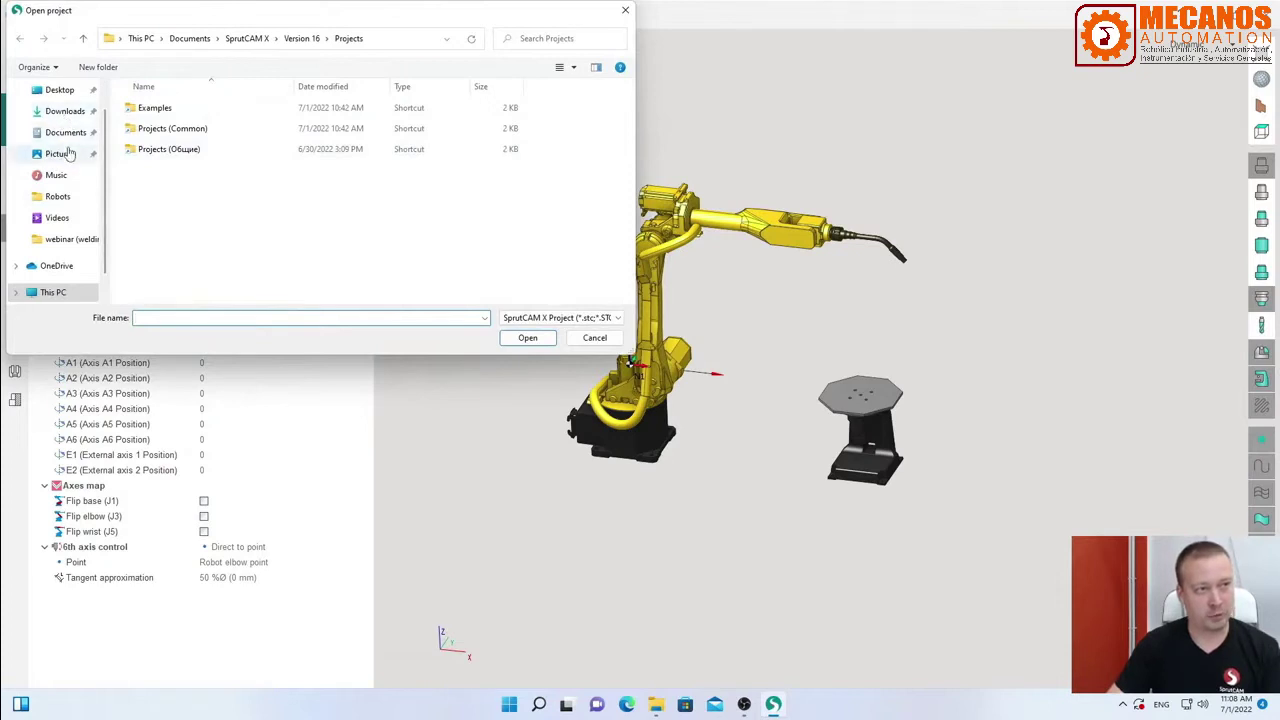
pyautogui.click(55, 90)
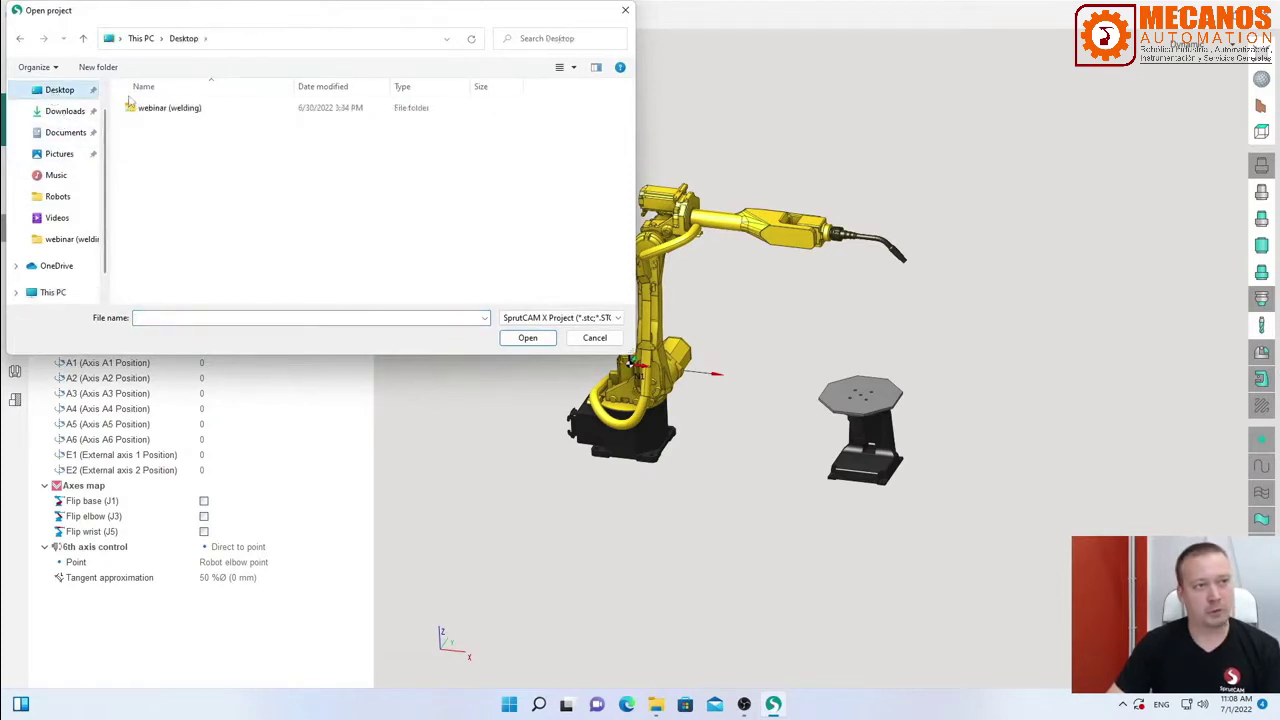
pyautogui.doubleClick(145, 107)
pyautogui.click(146, 110)
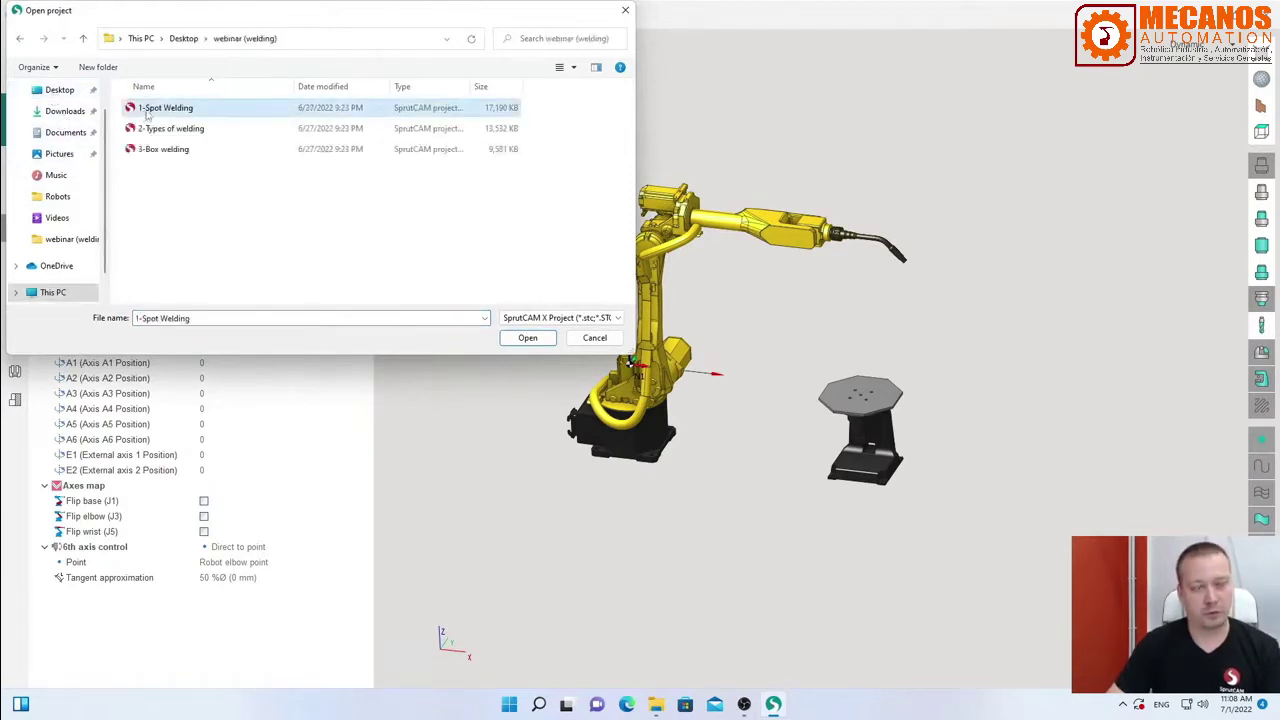
pyautogui.click(527, 338)
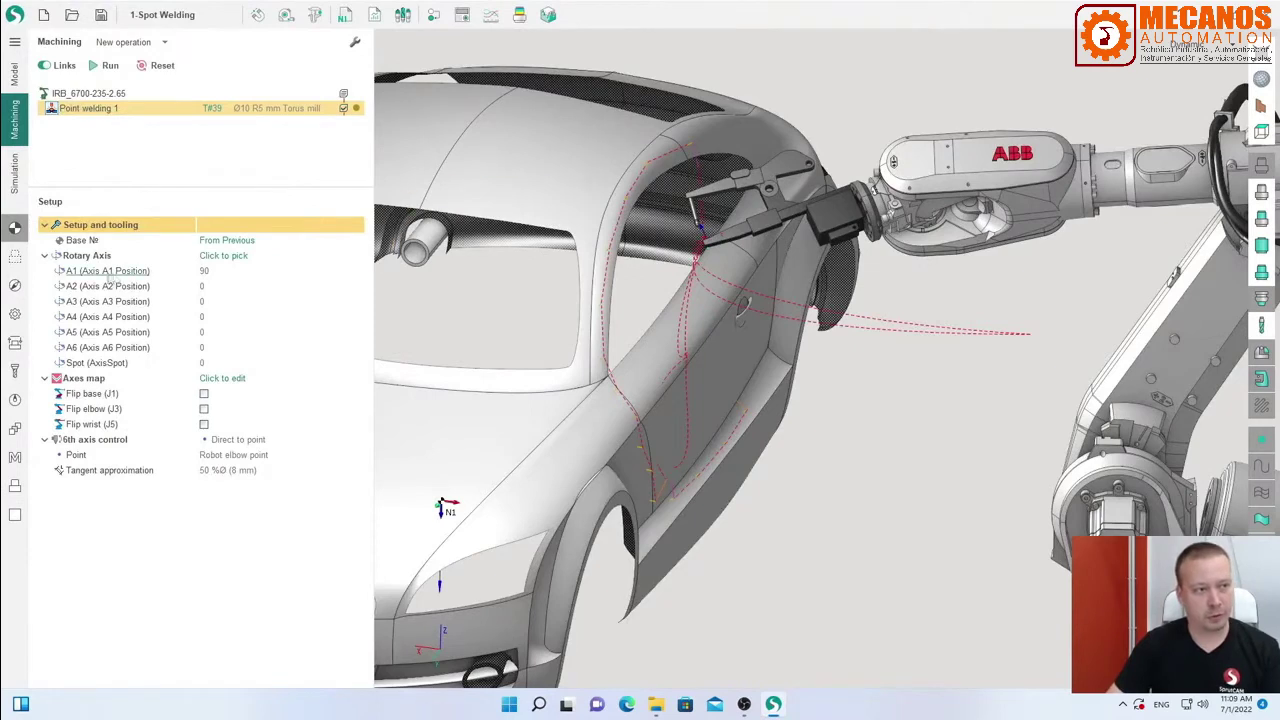
# Display the job assignment of the Point welding 1 operation and enlarge the properties area below the point list.
pyautogui.click(14, 256)
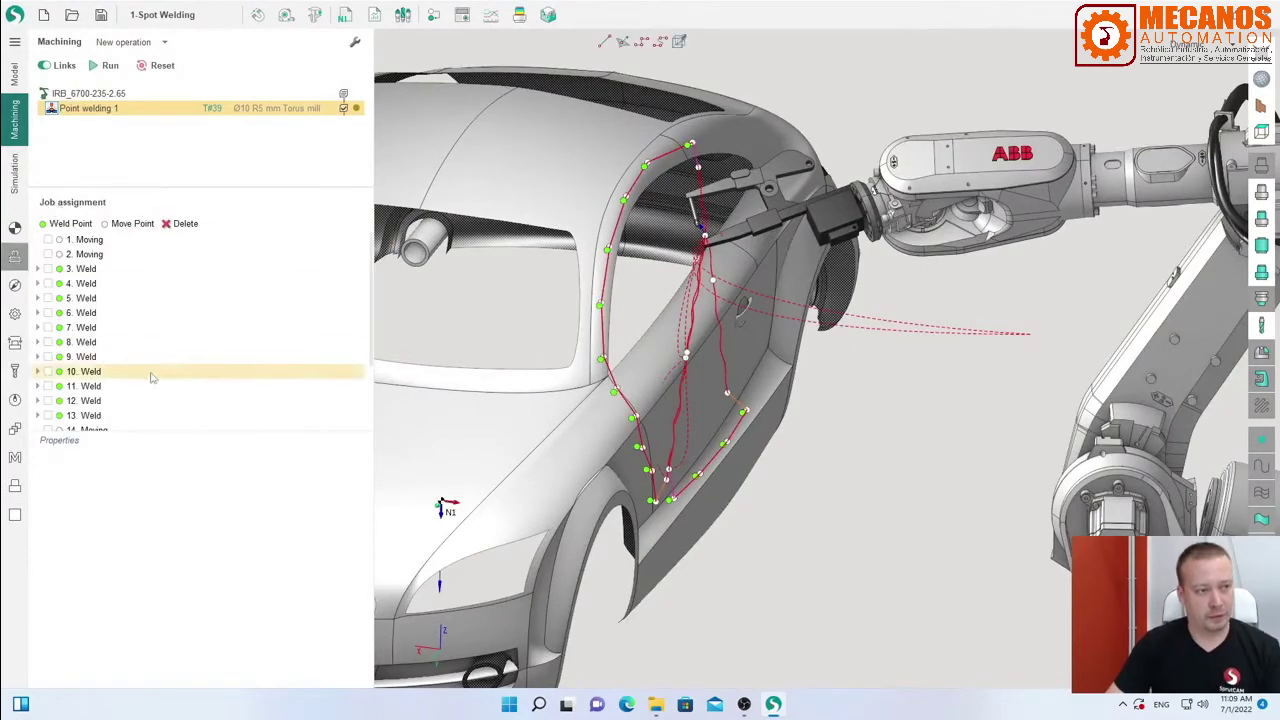
pyautogui.moveTo(200, 438); pyautogui.dragTo(210, 384)
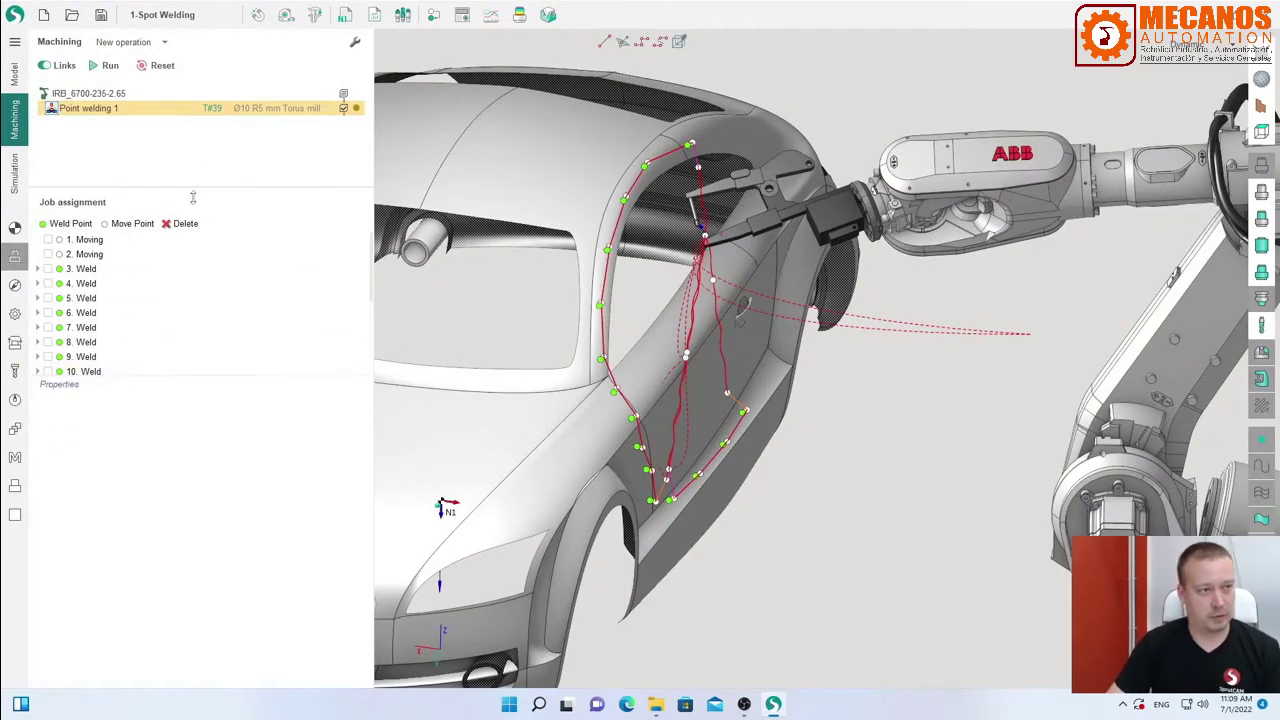
pyautogui.moveTo(192, 190); pyautogui.dragTo(192, 165)
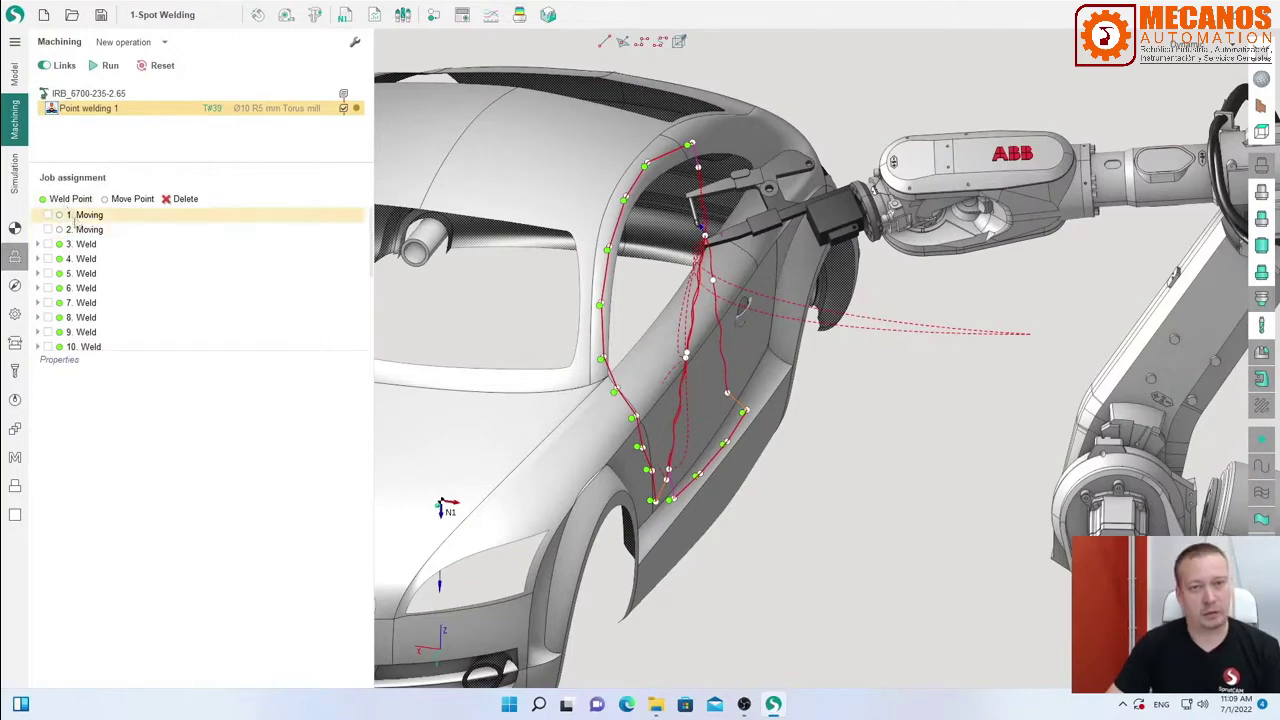
# Run the simulation of the Point welding 1 operation and watch the robot weld the car body's door opening.
pyautogui.click(15, 172)
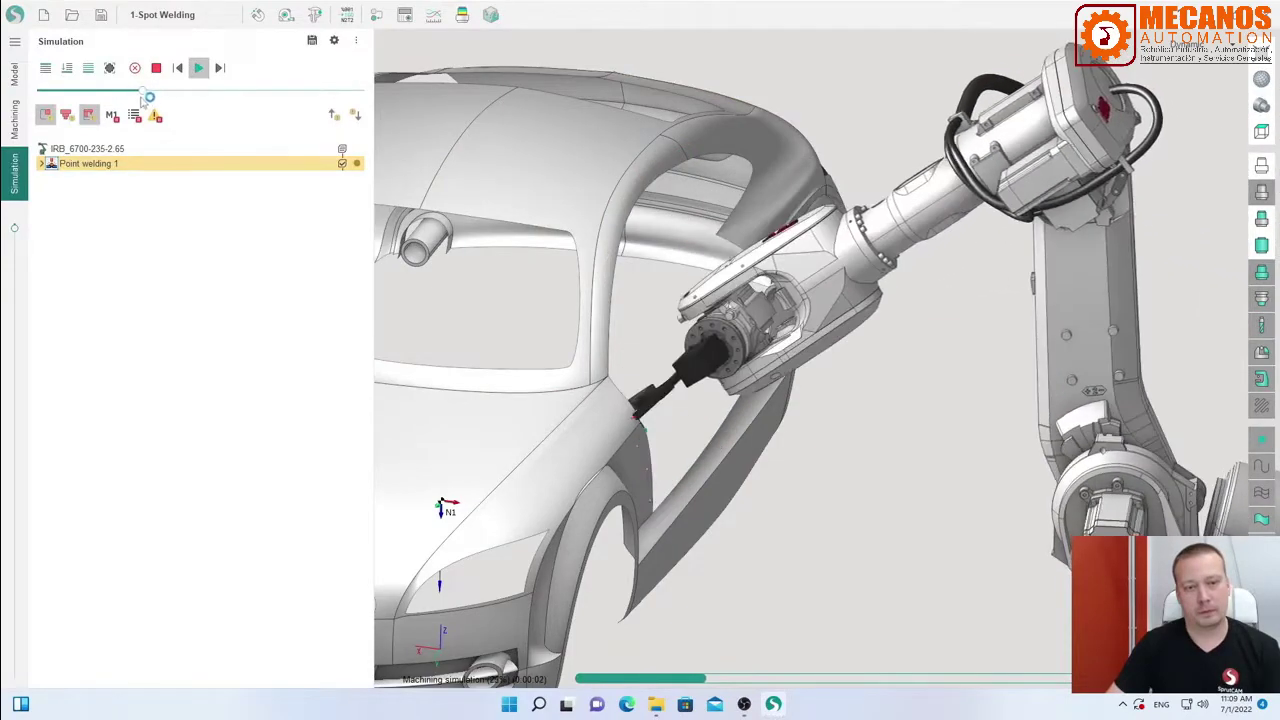
pyautogui.scroll(5, 612, 362)
pyautogui.scroll(-6, 612, 362)
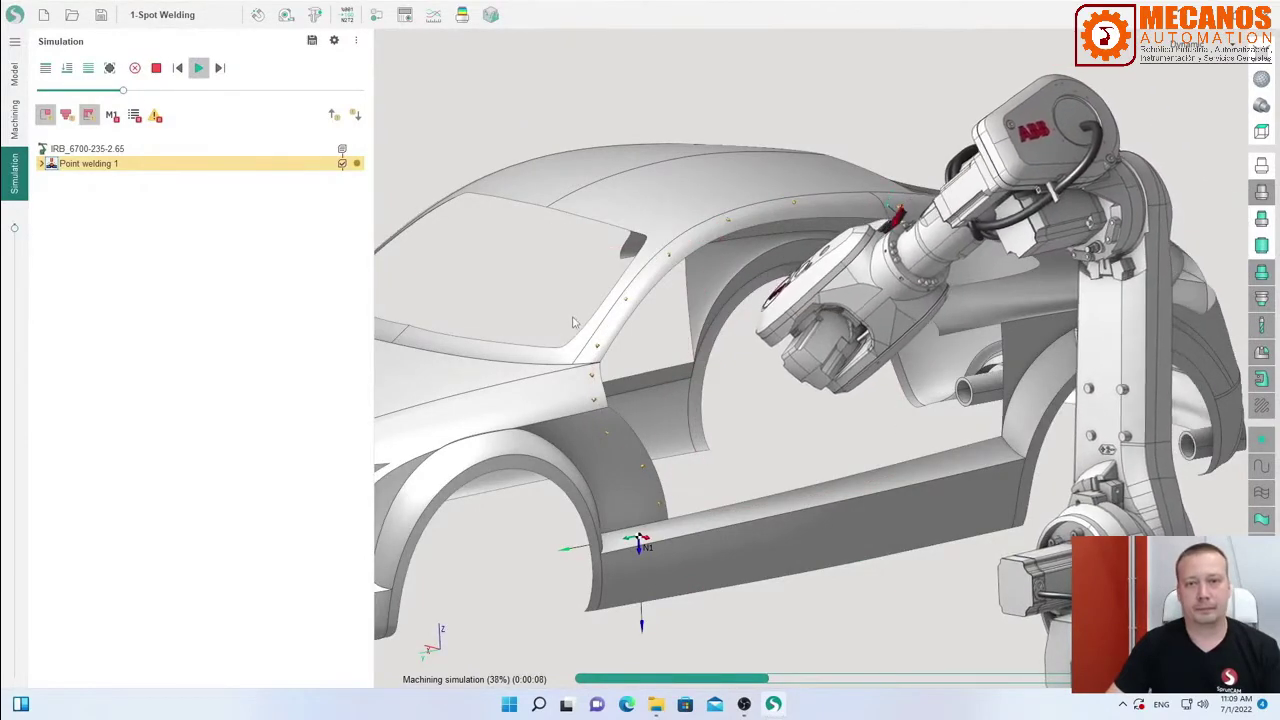
pyautogui.moveTo(573, 320); pyautogui.dragTo(643, 345, button='right')
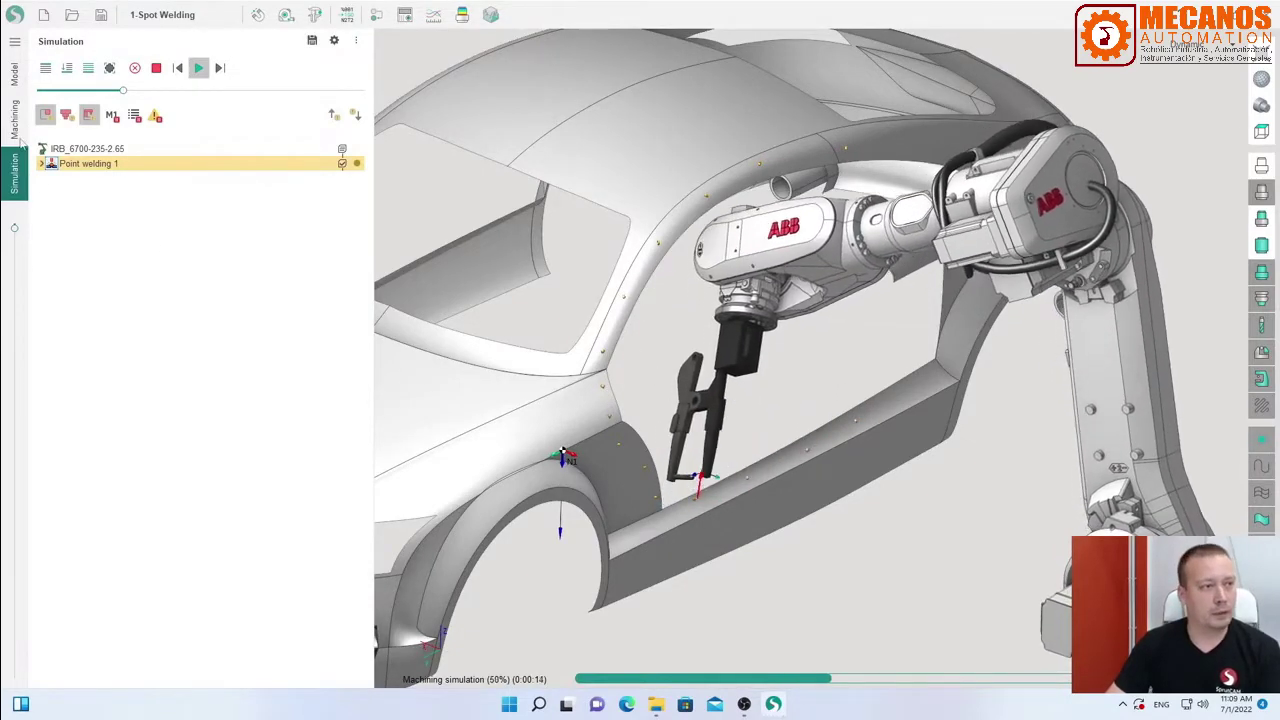
# Return to the operation's job assignment and add a weld point on the car body near the front corner of the door opening.
pyautogui.click(15, 120)
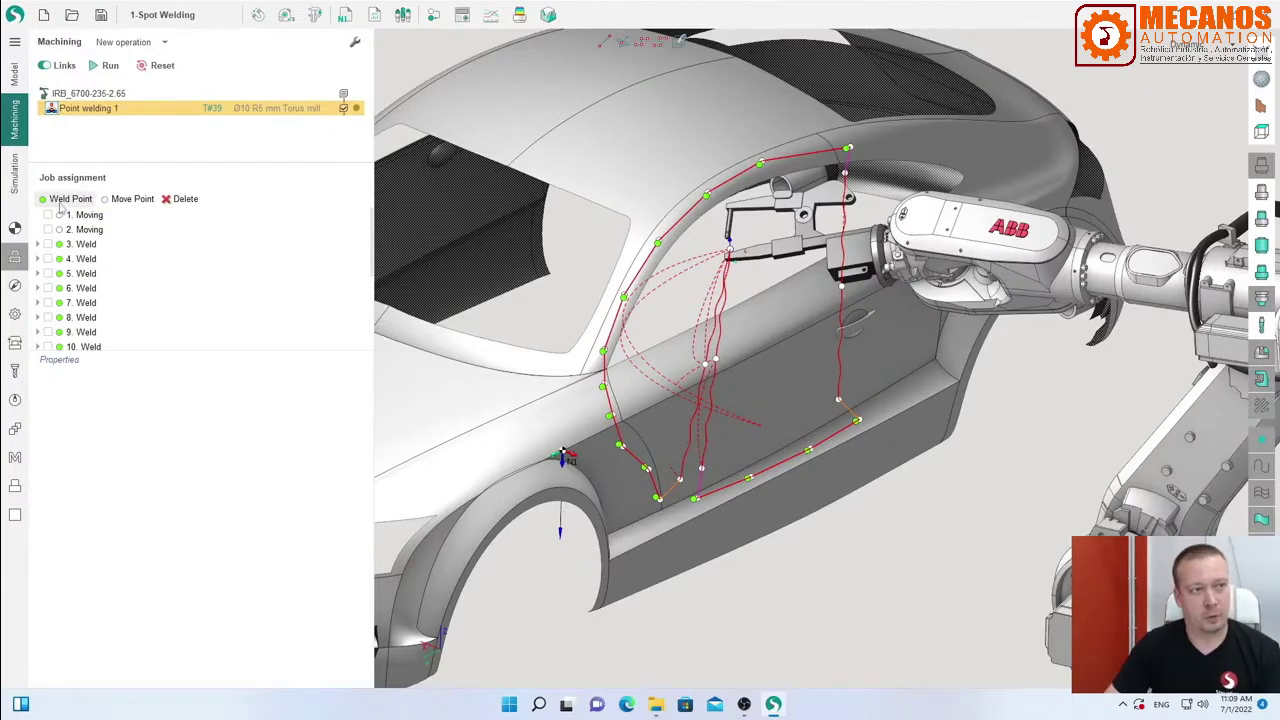
pyautogui.click(85, 216)
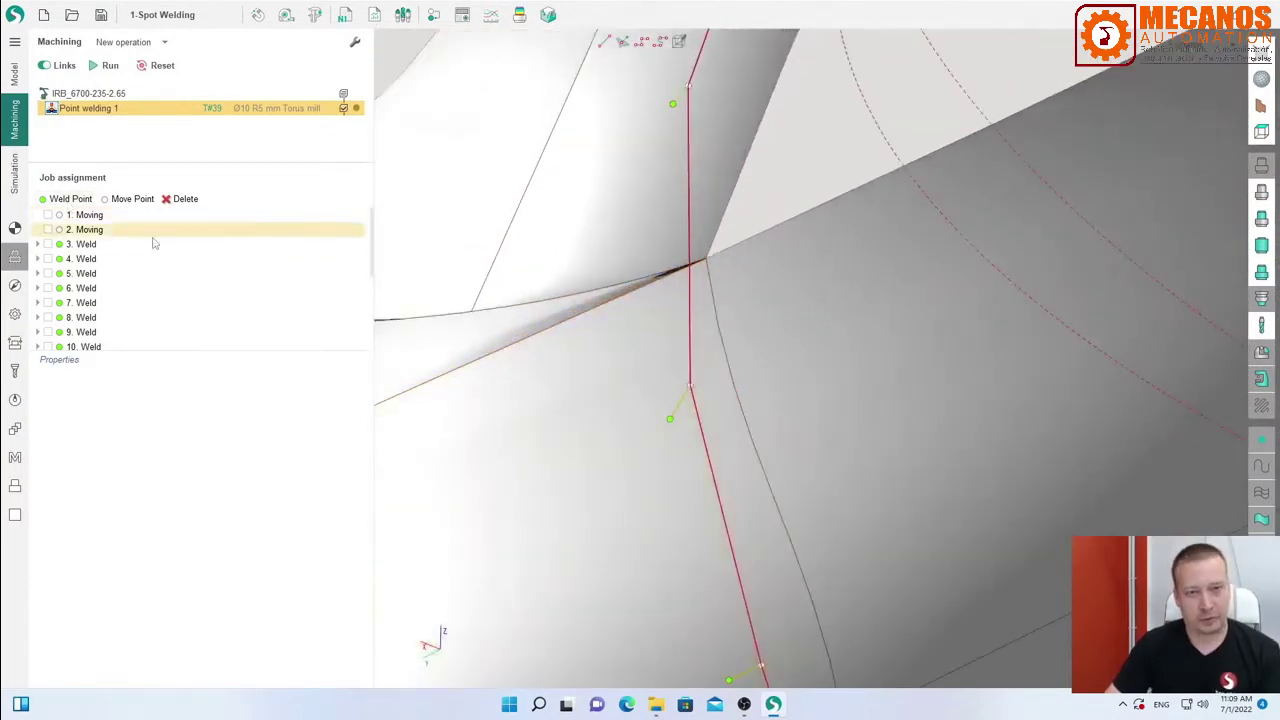
pyautogui.scroll(-8, 722, 380)
pyautogui.click(55, 199)
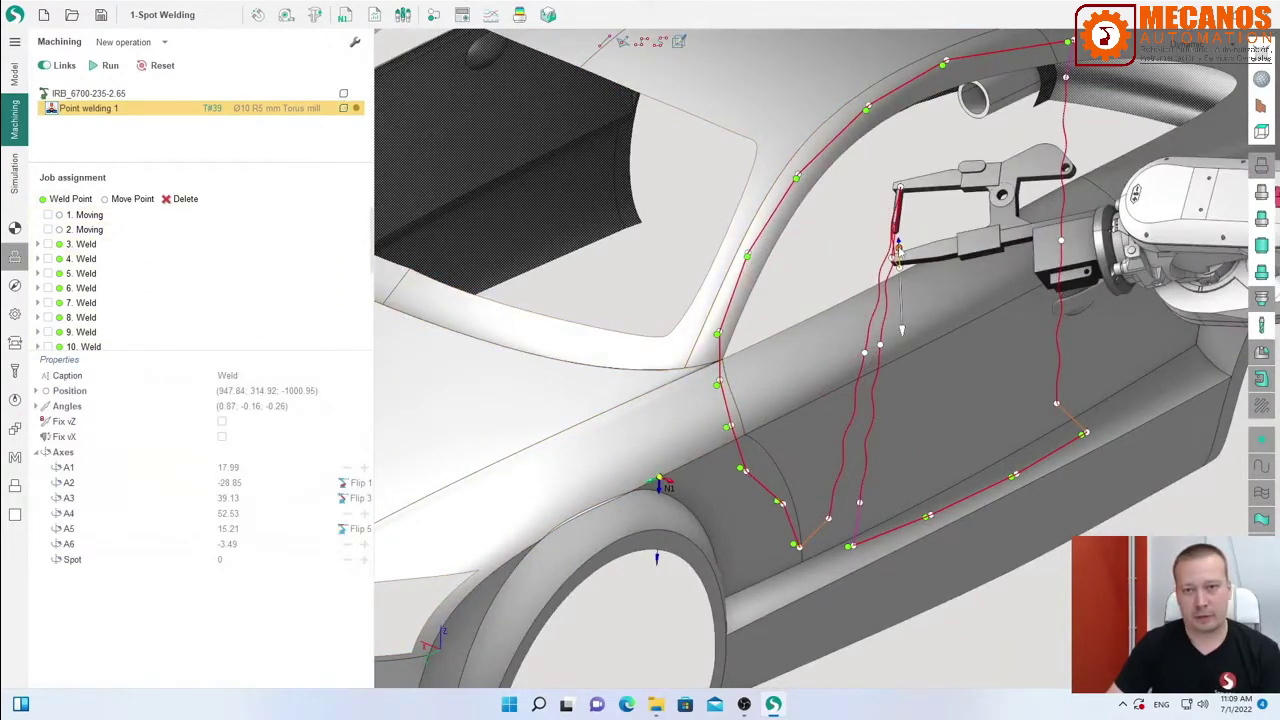
pyautogui.click(701, 400)
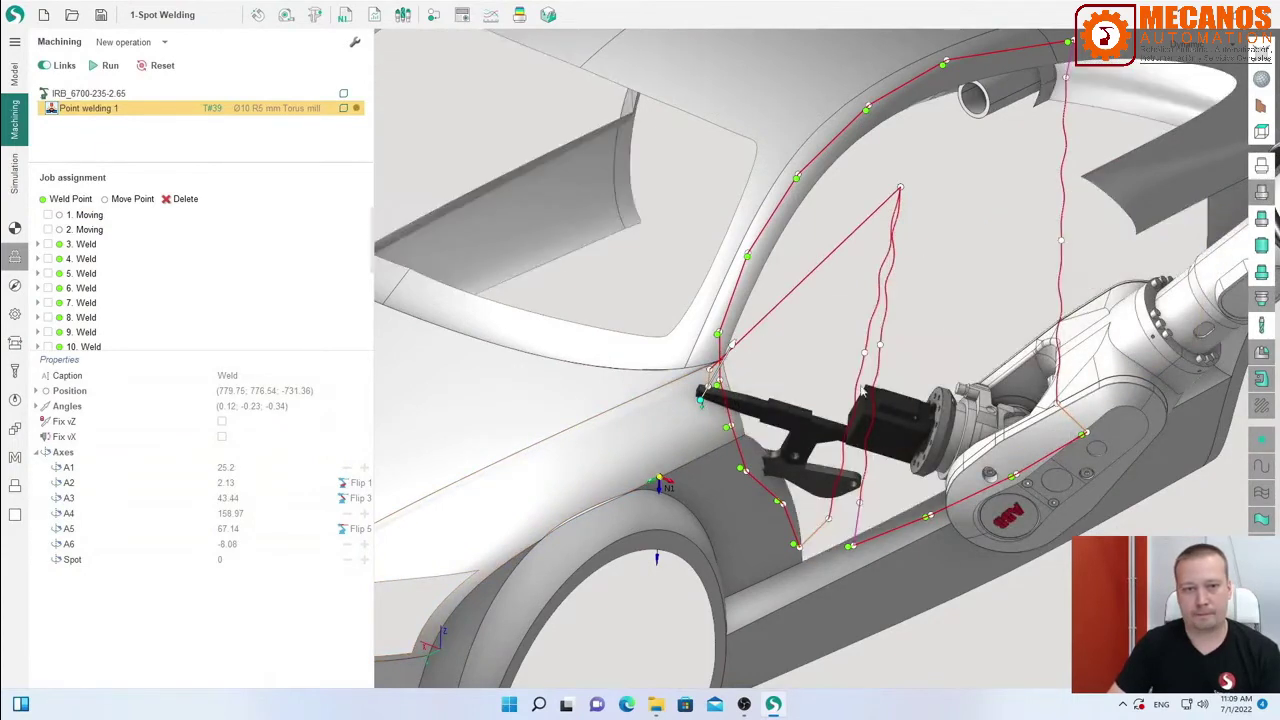
# Move the new weld point to about (674.59; 726.85; -787.89) below the windshield corner and inspect the welding gun around it.
pyautogui.scroll(5, 730, 378)
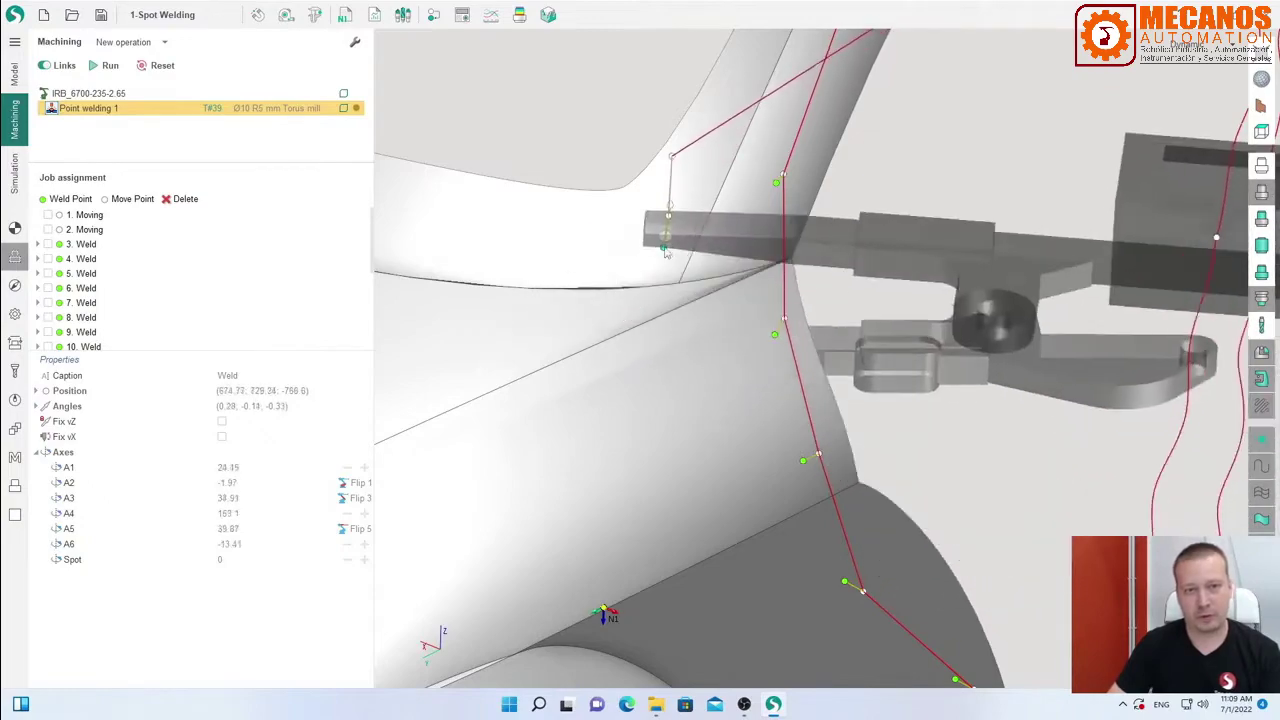
pyautogui.moveTo(672, 274); pyautogui.dragTo(820, 268, button='middle')
pyautogui.moveTo(730, 268); pyautogui.dragTo(690, 290, button='middle')
pyautogui.scroll(5, 706, 262)
pyautogui.scroll(-5, 568, 298)
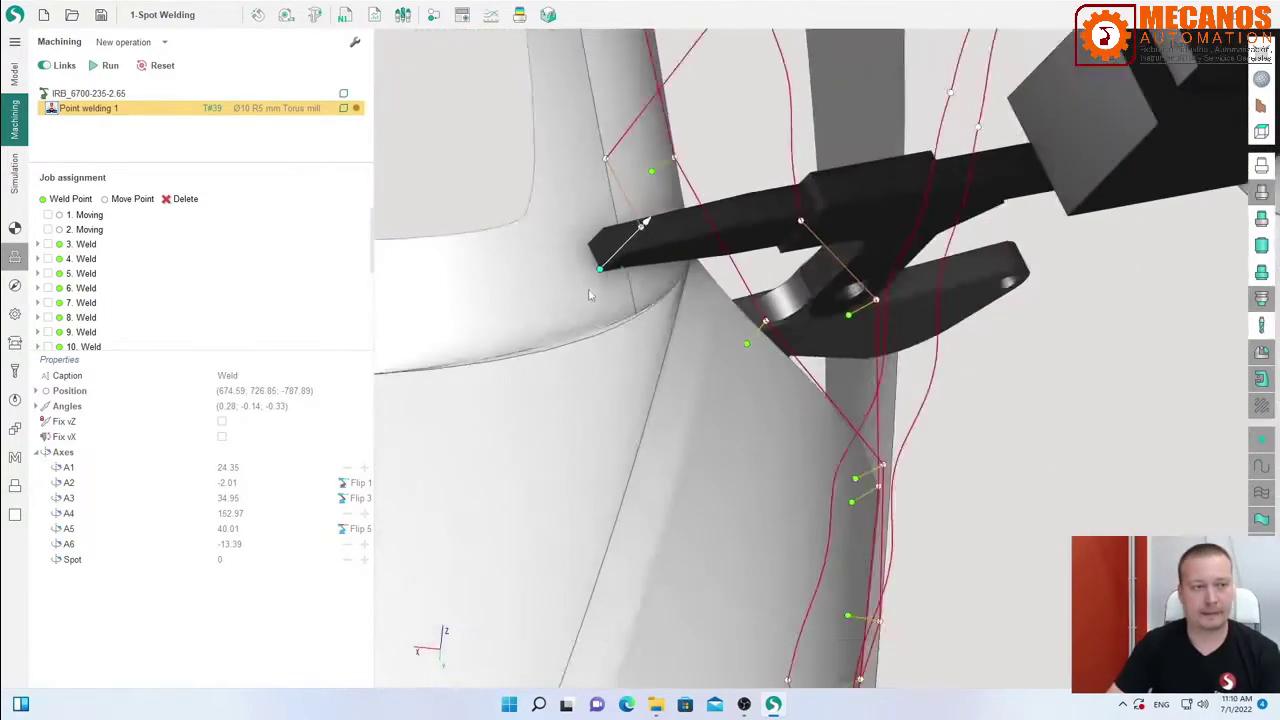
pyautogui.moveTo(568, 298)
pyautogui.mouseDown(button='middle')
pyautogui.moveTo(620, 290)
pyautogui.moveTo(582, 305)
pyautogui.mouseUp(button='middle')
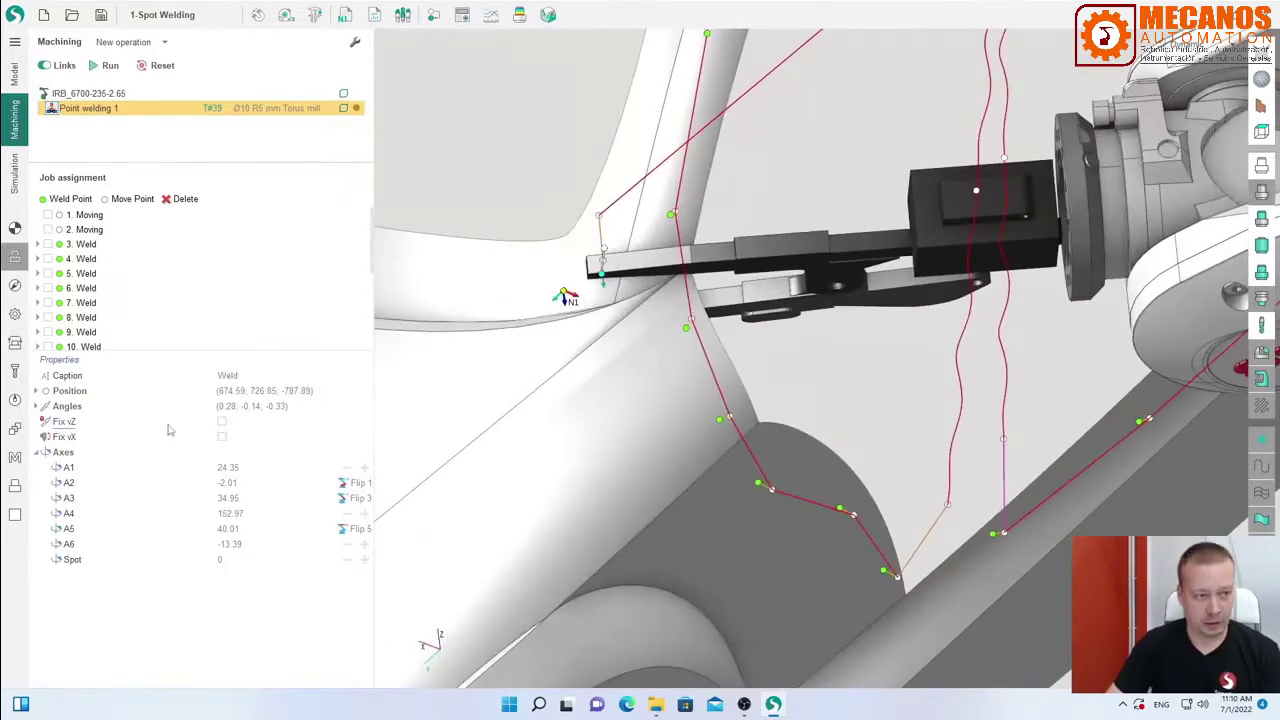
# Examine the weld point's X, Y, Z position values and its A, B, C angles.
pyautogui.click(36, 391)
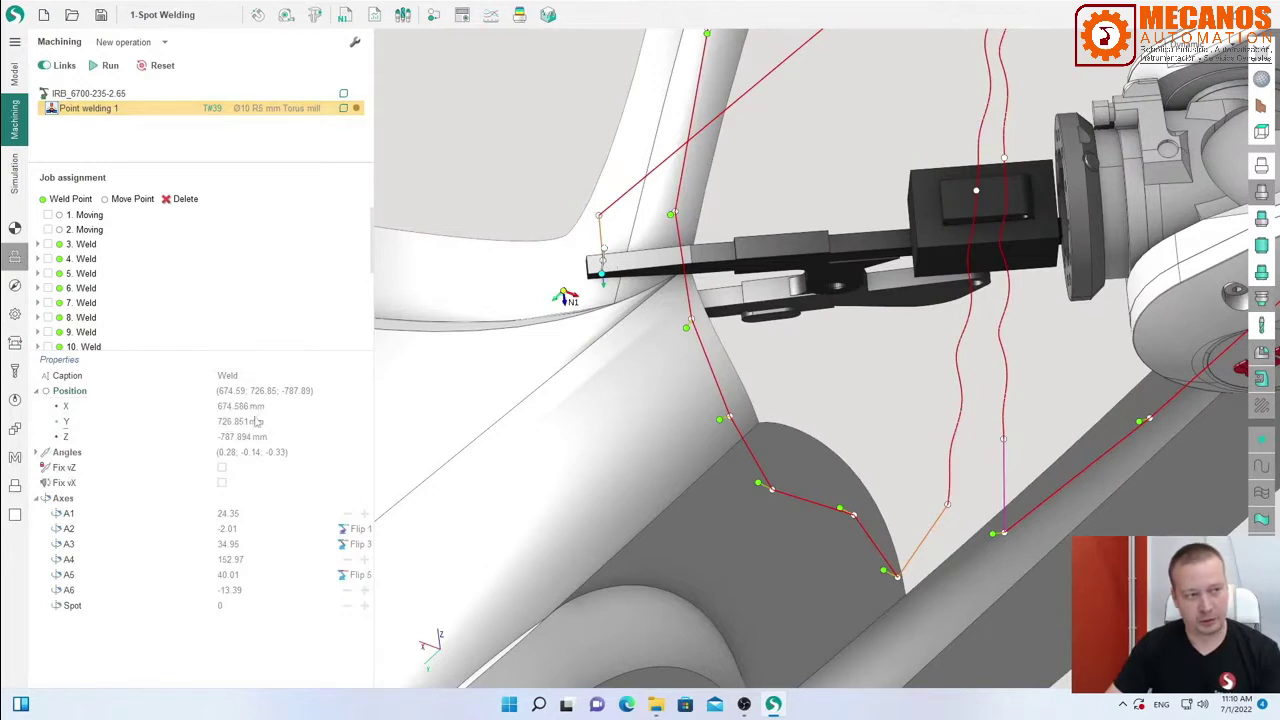
pyautogui.click(37, 452)
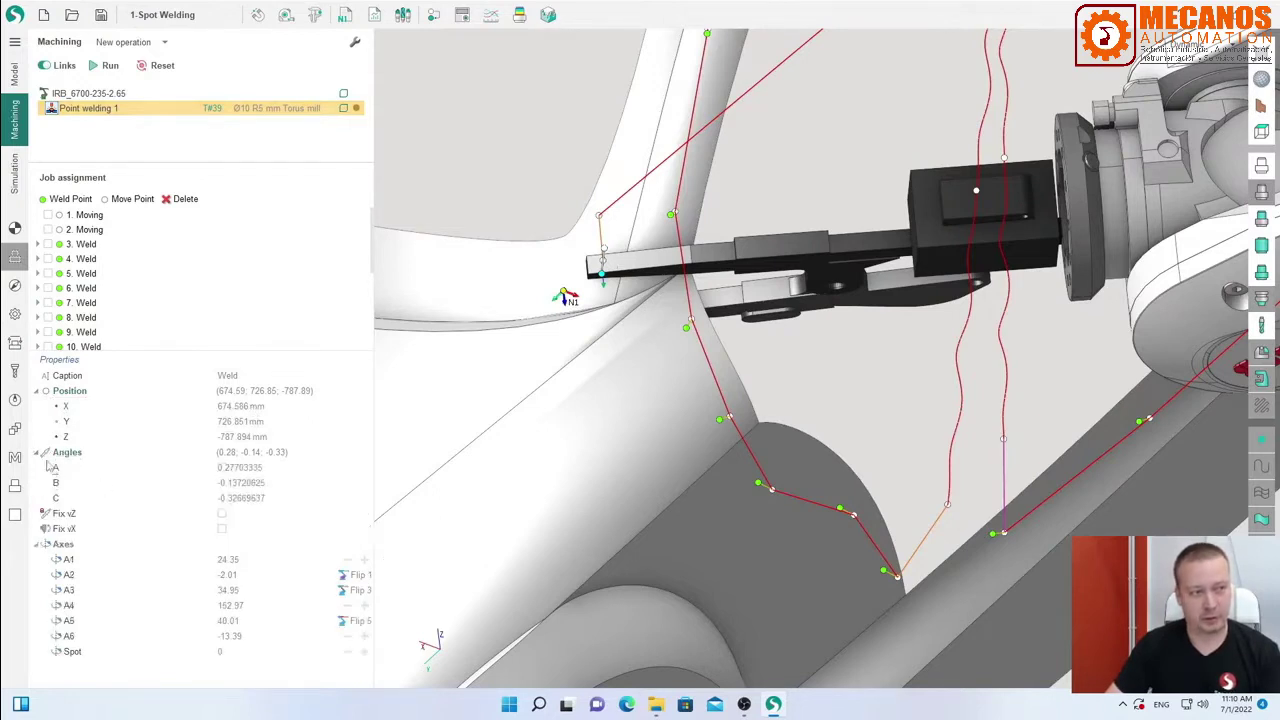
pyautogui.click(37, 452)
pyautogui.click(36, 391)
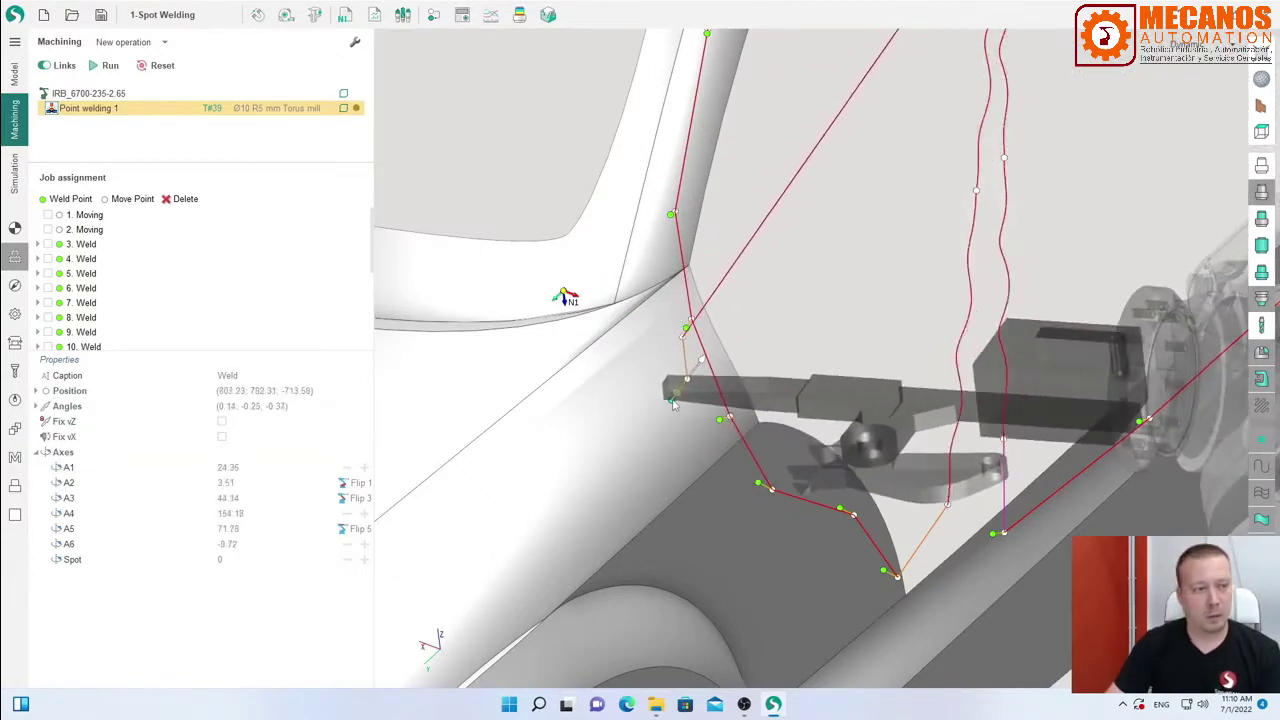
# Turn on Fix vZ for the weld point and slide it across the body to about (601.71; 789.73; -784.47).
pyautogui.click(673, 403)
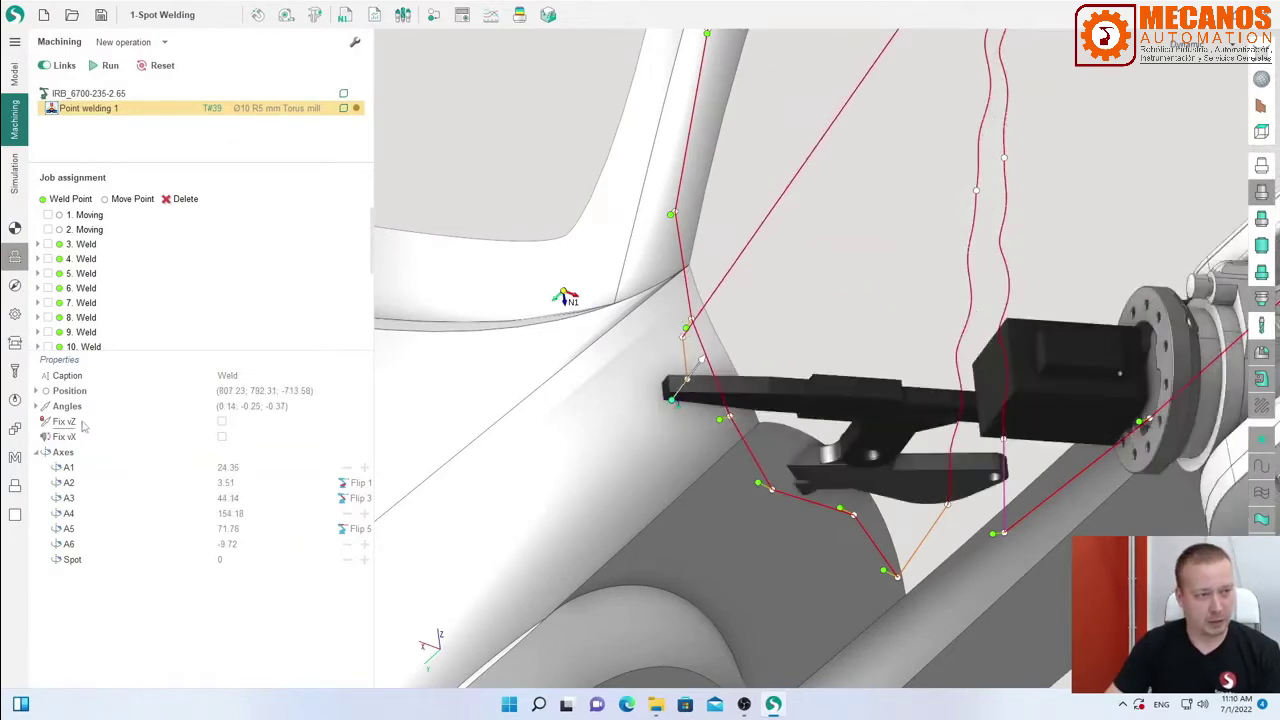
pyautogui.click(84, 425)
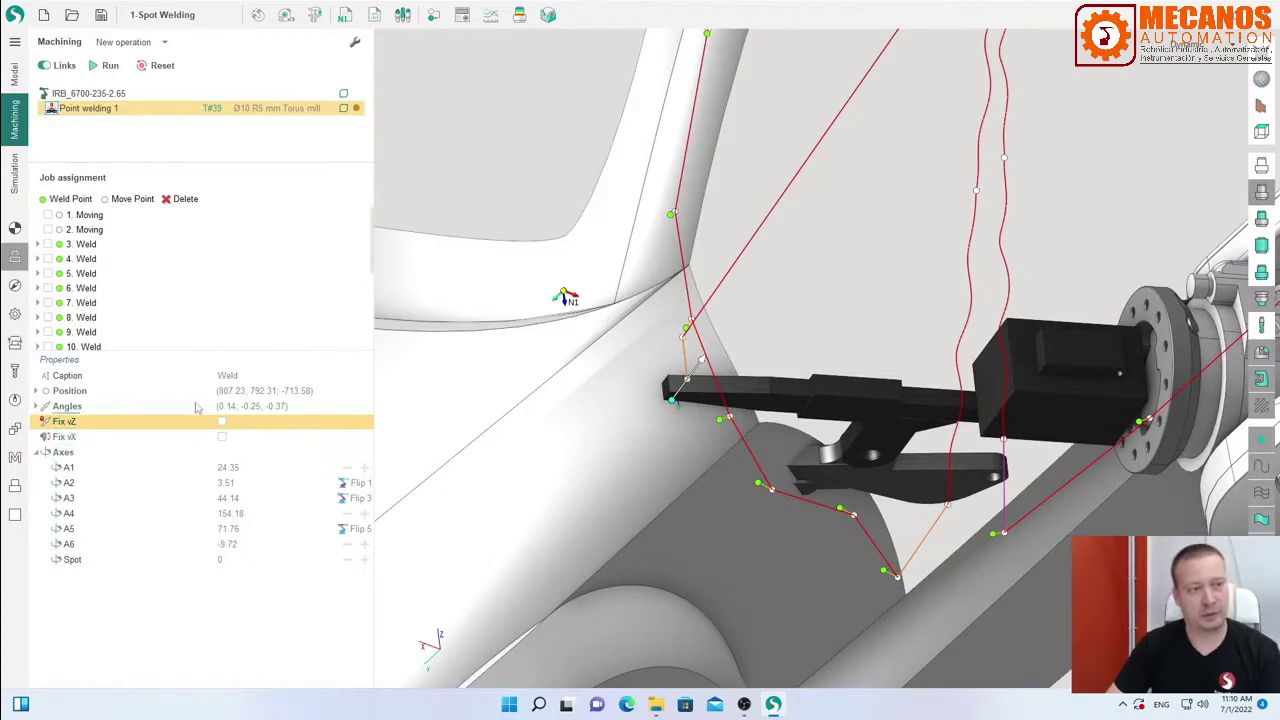
pyautogui.click(222, 422)
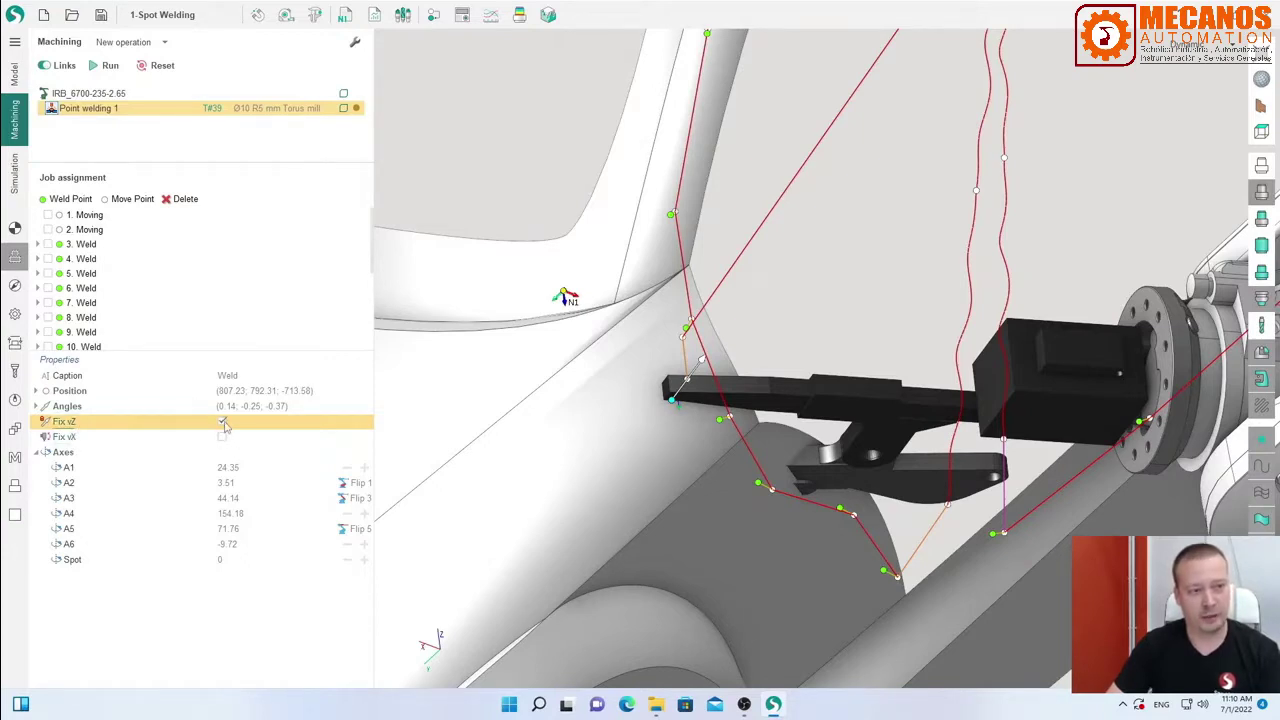
pyautogui.moveTo(673, 404); pyautogui.dragTo(512, 368)
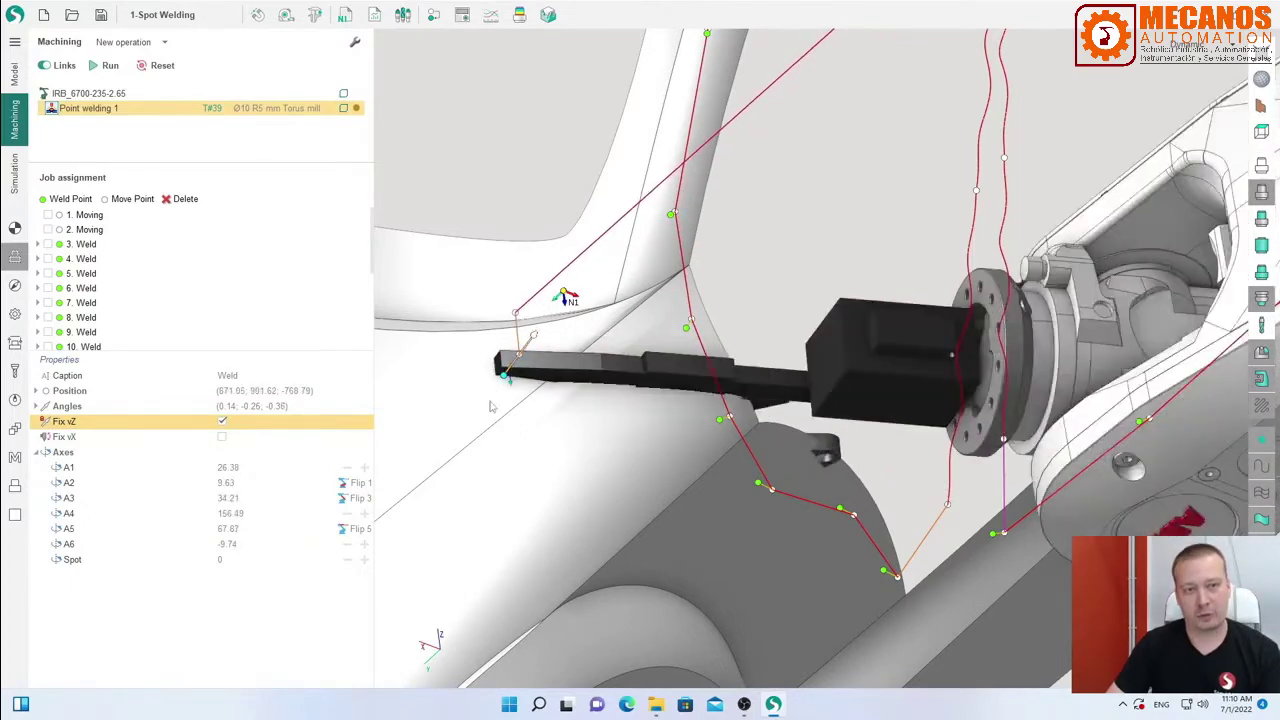
pyautogui.moveTo(508, 401); pyautogui.dragTo(516, 403, button='middle')
pyautogui.scroll(-3, 516, 403)
pyautogui.moveTo(512, 392); pyautogui.dragTo(506, 338)
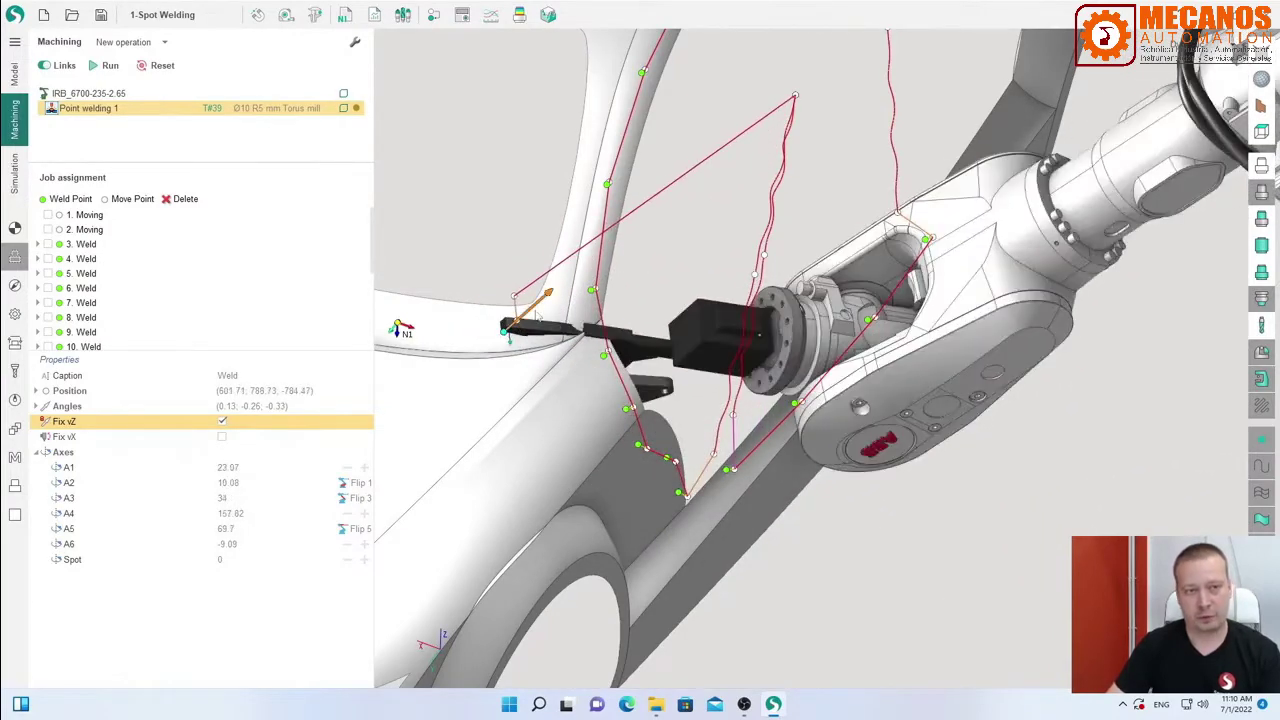
# Move the weld point to about (780.28; 814.7; -728.02) with Fix vZ released, and turn Fix vZ back on.
pyautogui.click(222, 422)
pyautogui.moveTo(507, 338); pyautogui.dragTo(584, 396)
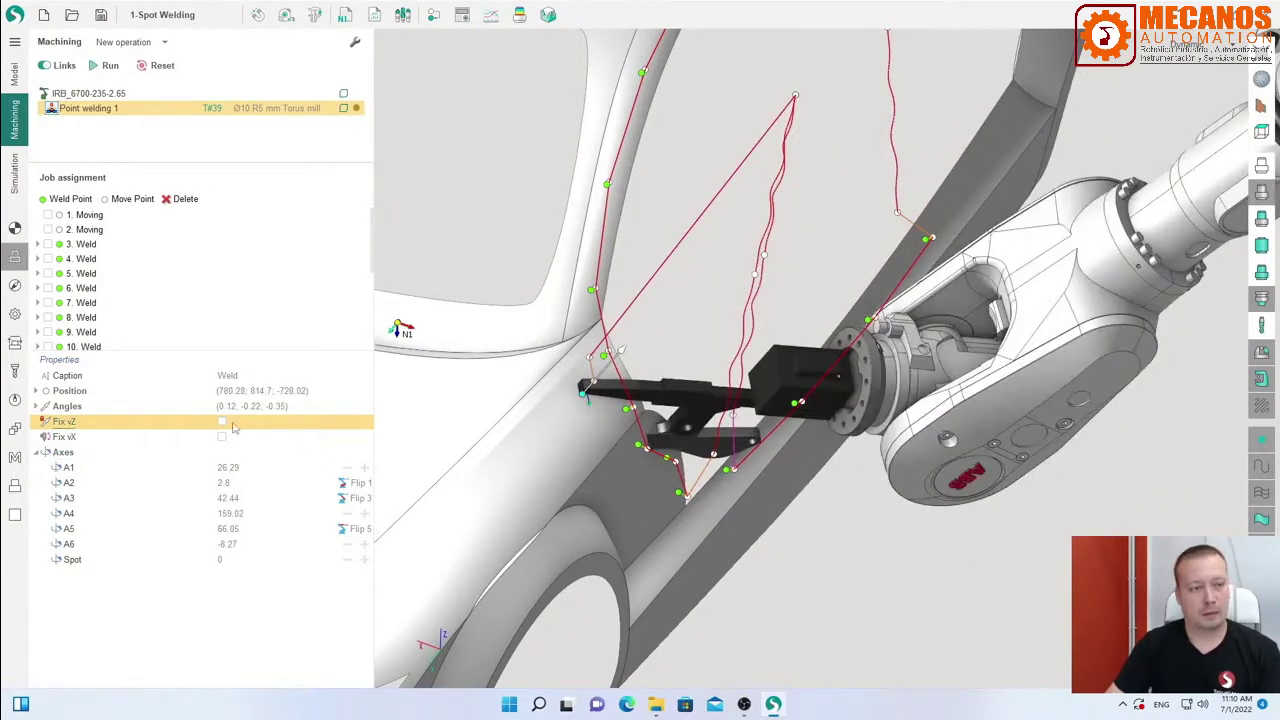
pyautogui.click(222, 423)
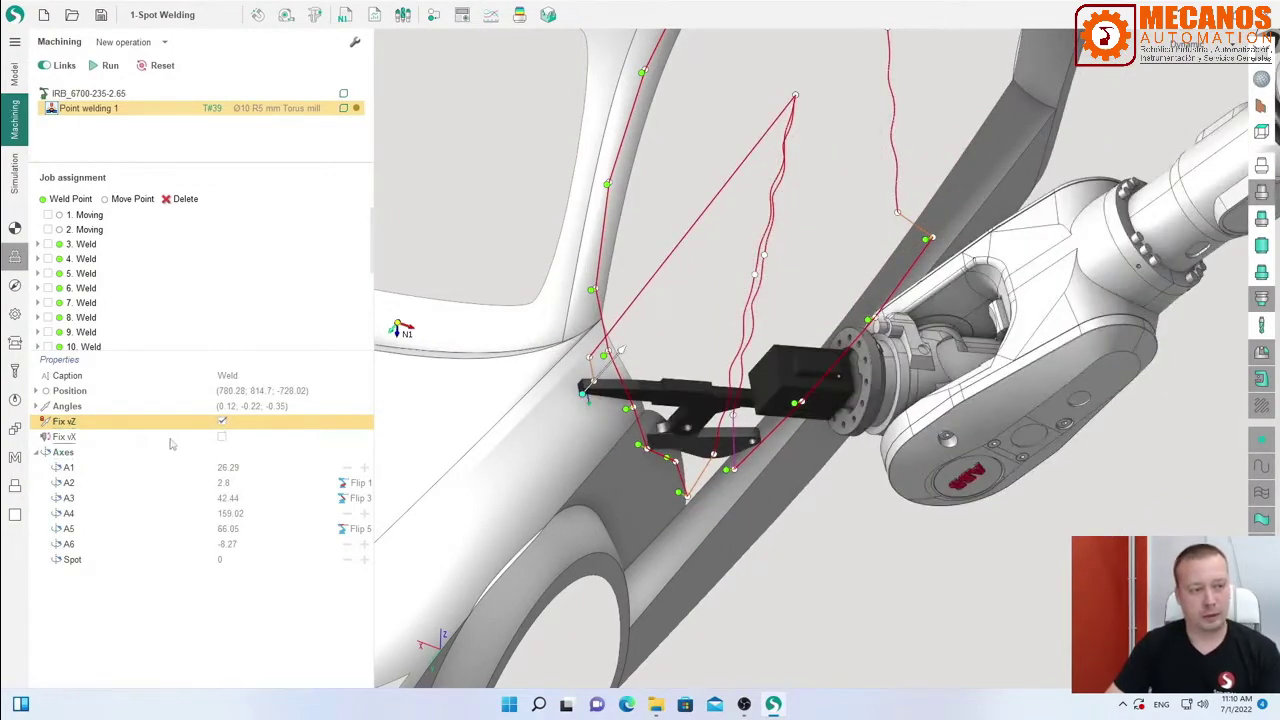
# Turn on Fix vX for the weld point and rotate the welding gun around it to about 185°.
pyautogui.click(222, 438)
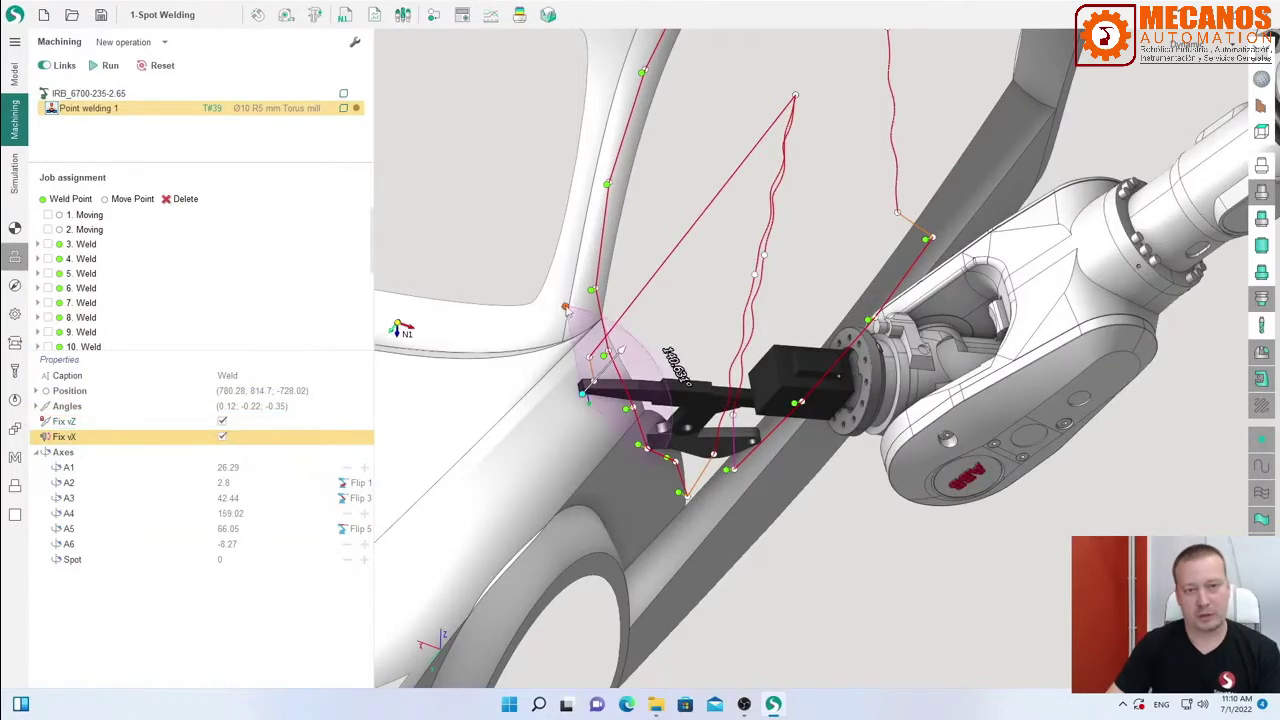
pyautogui.moveTo(566, 308); pyautogui.dragTo(514, 321)
pyautogui.moveTo(606, 370); pyautogui.dragTo(550, 447, button='middle')
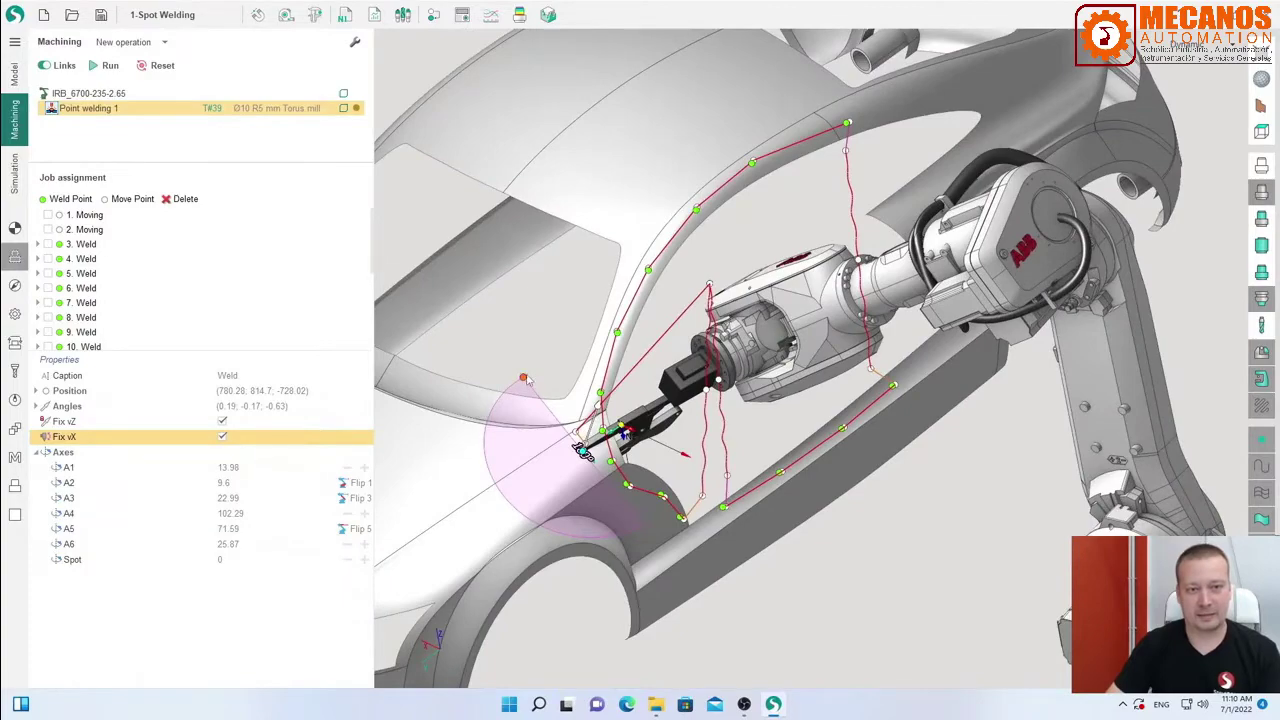
pyautogui.moveTo(524, 379); pyautogui.dragTo(492, 510)
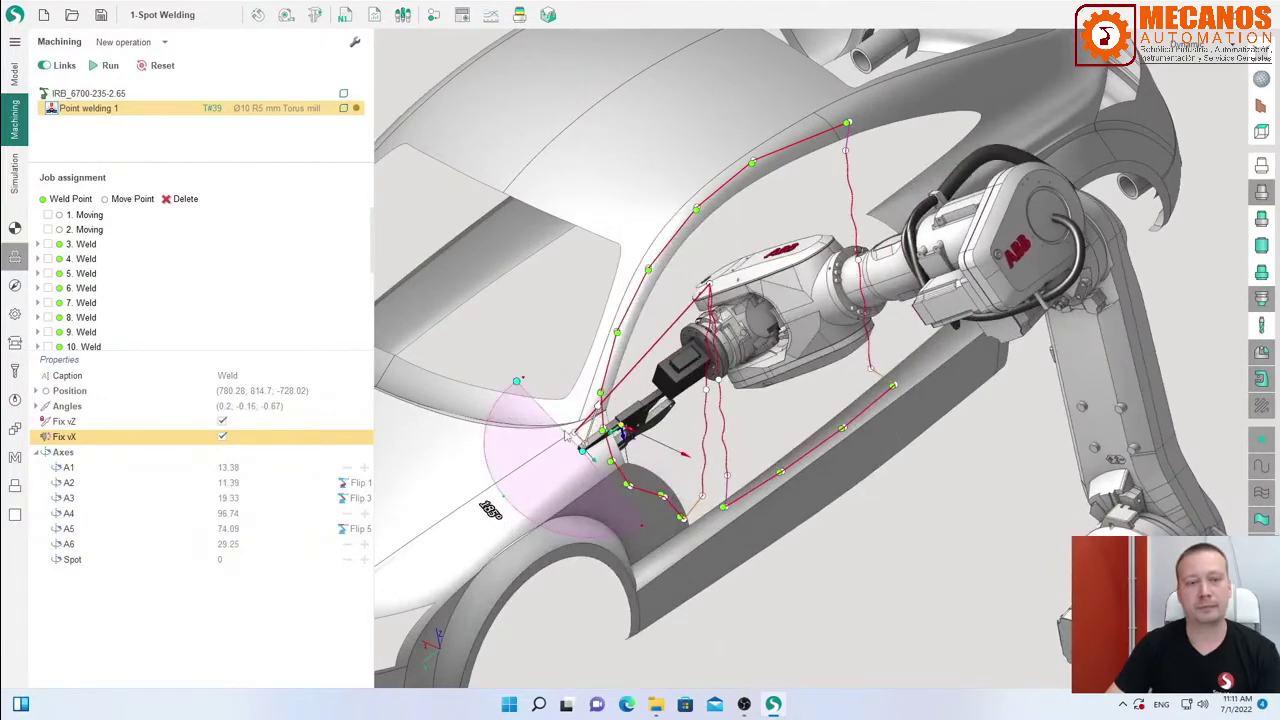
pyautogui.scroll(5, 566, 436)
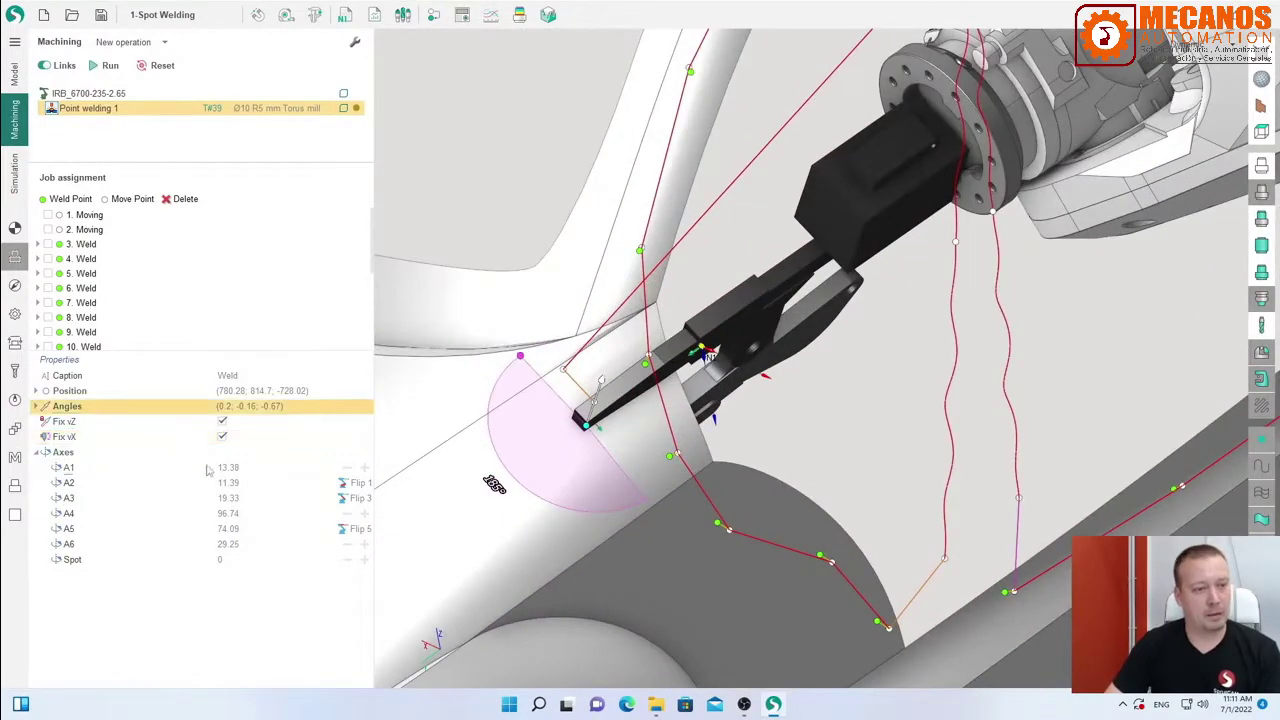
pyautogui.scroll(-5, 427, 465)
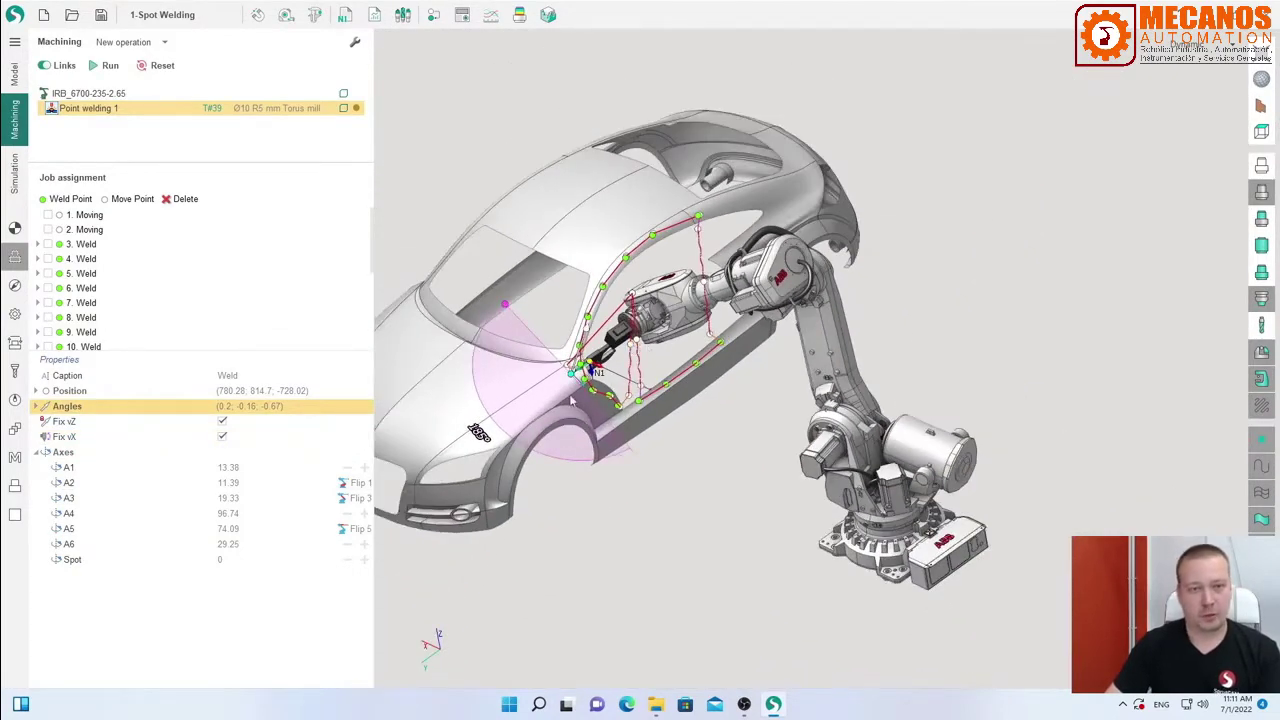
# Try the Flip 3 and Flip 1 robot configurations for the weld point and restore the original pose after each.
pyautogui.moveTo(572, 400); pyautogui.dragTo(727, 364, button='middle')
pyautogui.scroll(-6, 628, 400)
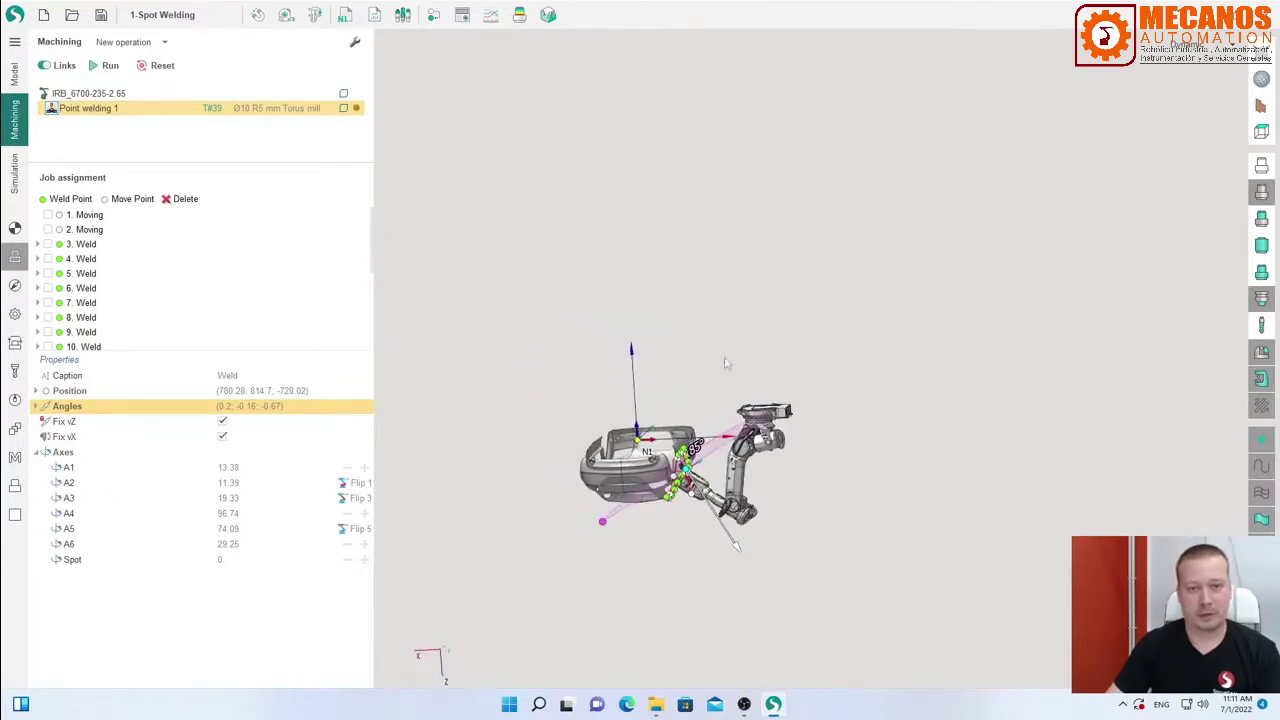
pyautogui.click(362, 501)
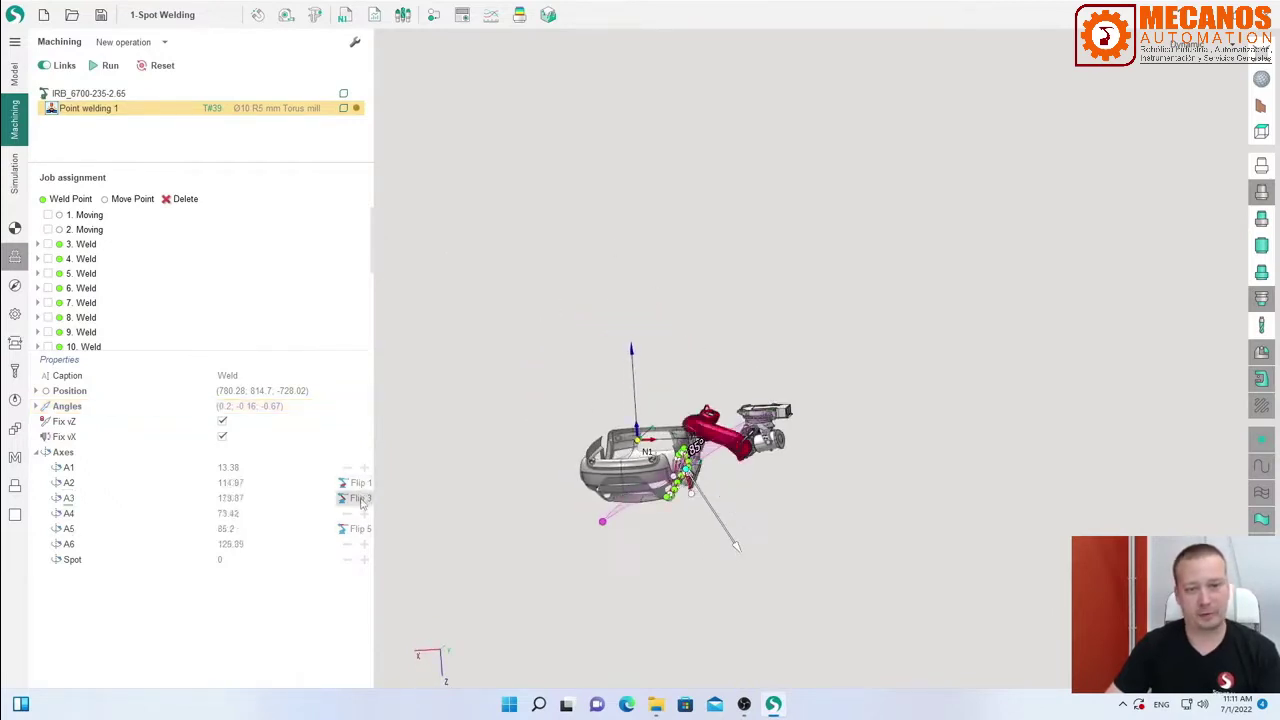
pyautogui.click(362, 501)
pyautogui.click(362, 486)
pyautogui.click(362, 486)
pyautogui.moveTo(691, 326); pyautogui.dragTo(638, 483, button='middle')
pyautogui.scroll(10, 638, 484)
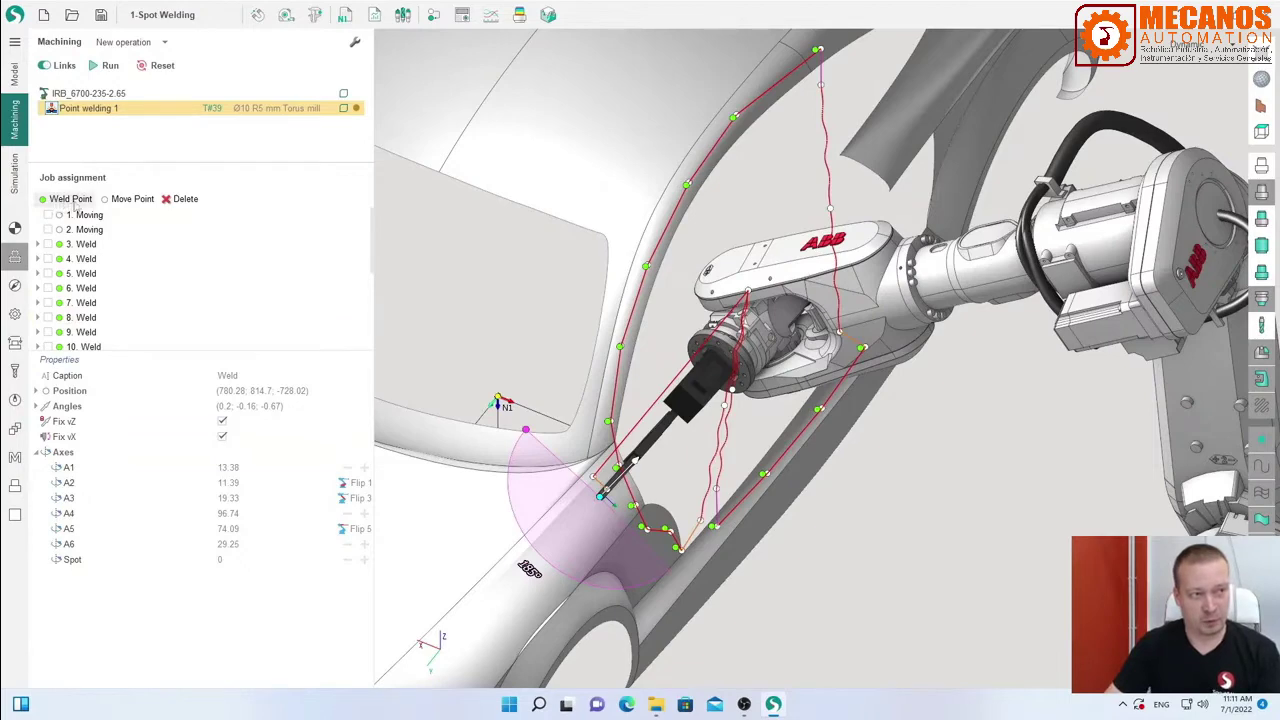
# Examine the last weld point's gun position closely, and select the fifth weld in the job assignment to view the robot's pose there.
pyautogui.scroll(5, 560, 480)
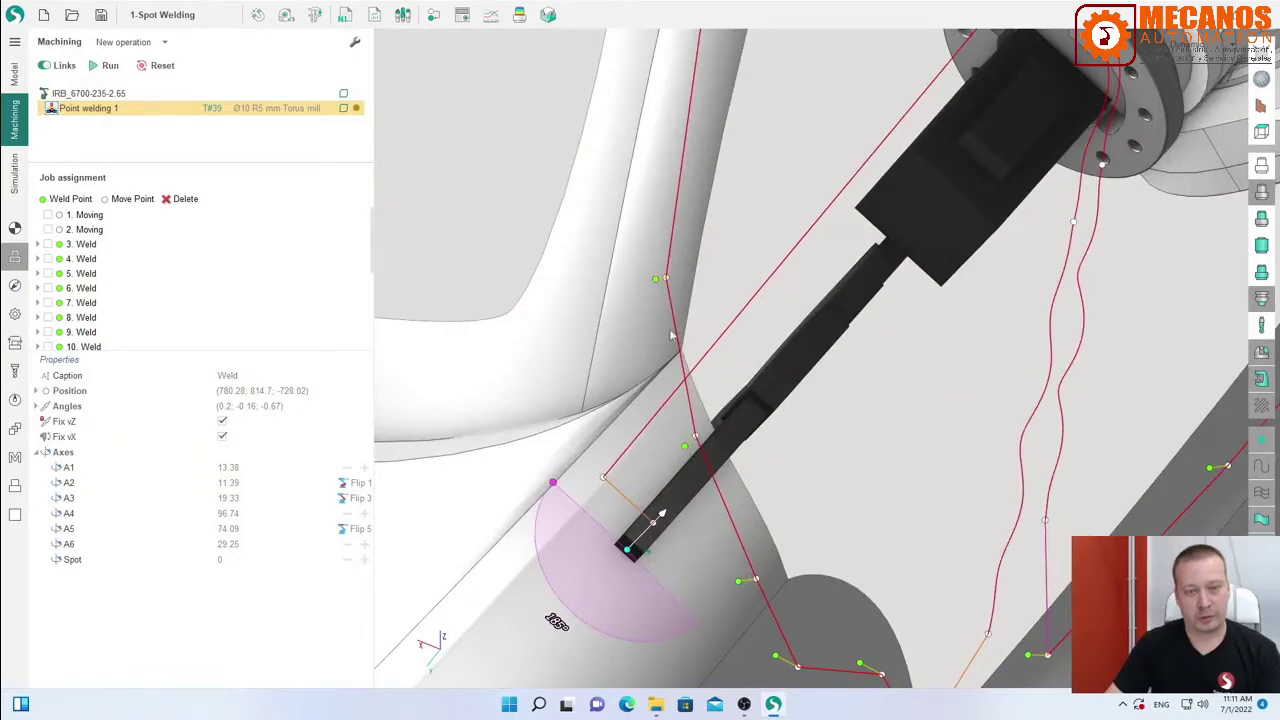
pyautogui.moveTo(686, 457)
pyautogui.mouseDown(button='middle')
pyautogui.moveTo(693, 466)
pyautogui.moveTo(707, 451)
pyautogui.mouseUp(button='middle')
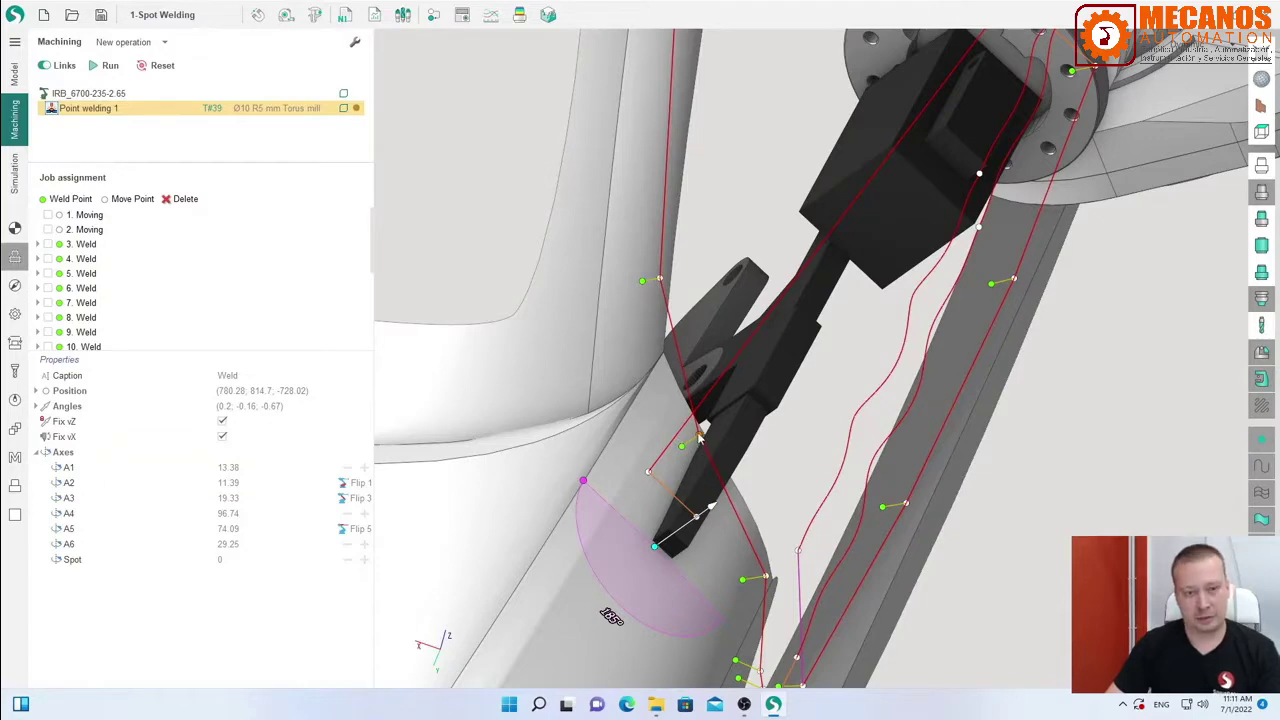
pyautogui.click(123, 274)
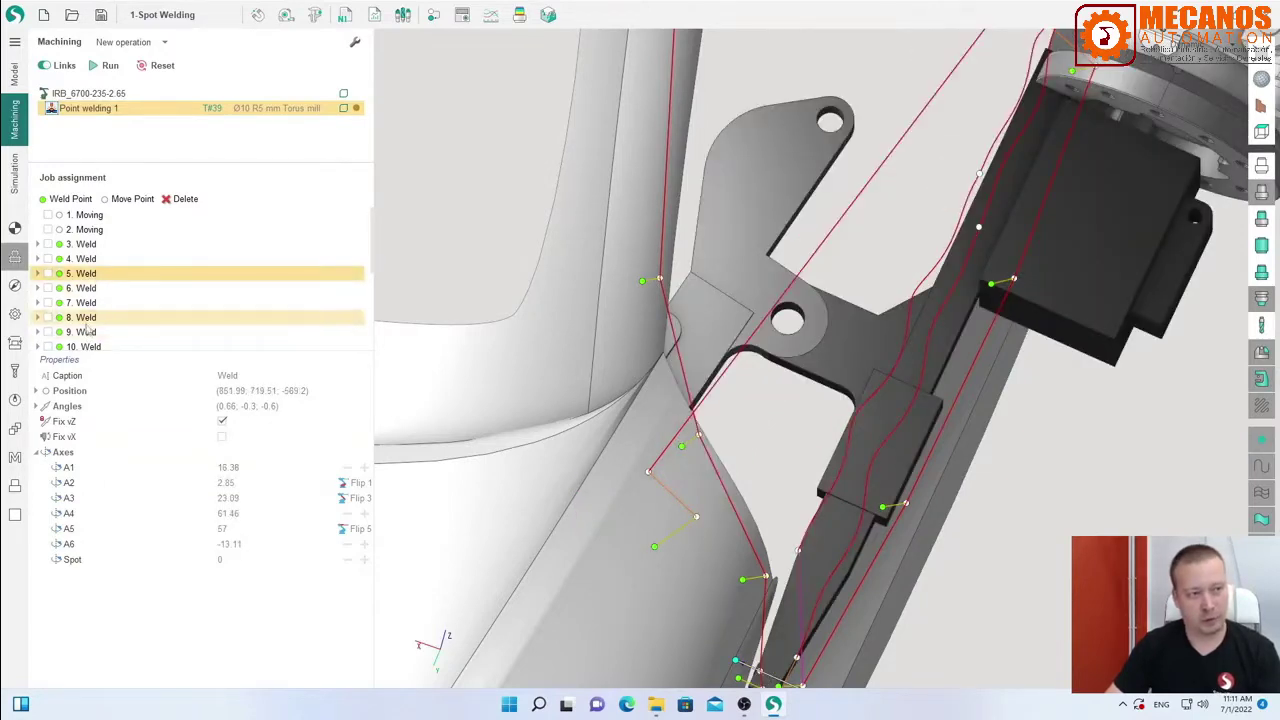
pyautogui.scroll(-5, 530, 368)
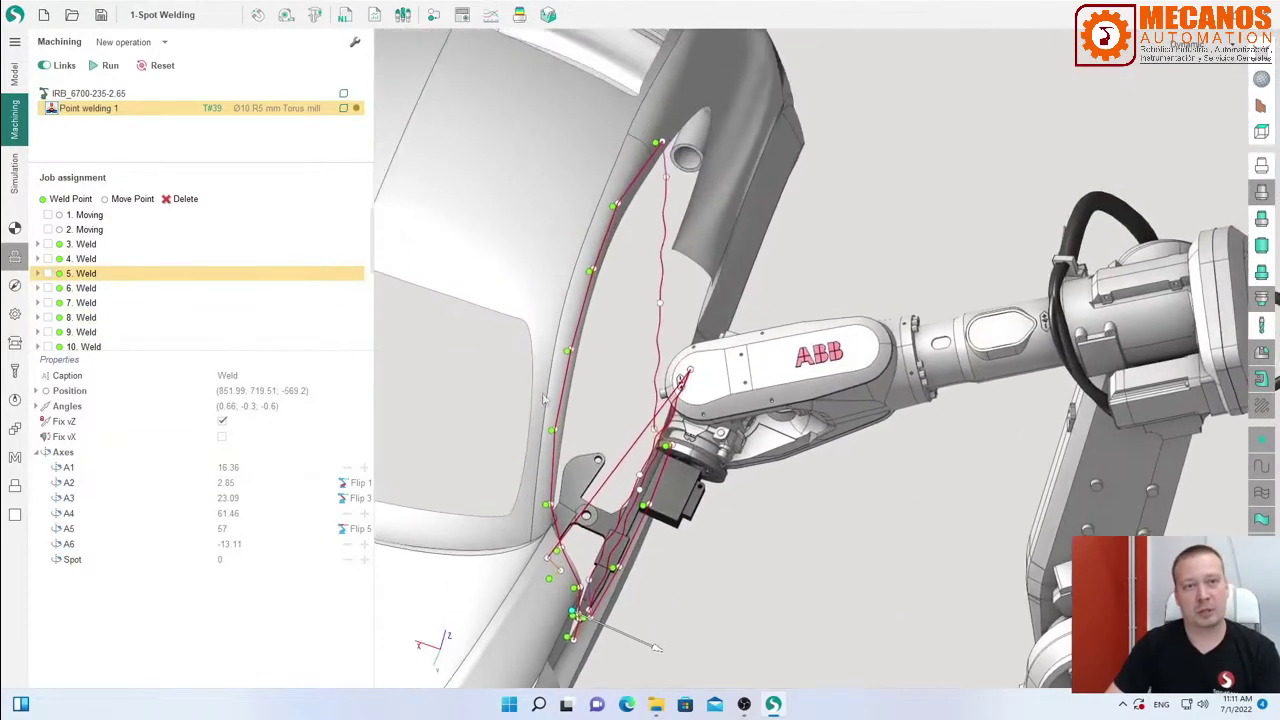
pyautogui.moveTo(543, 398); pyautogui.dragTo(520, 330, button='middle')
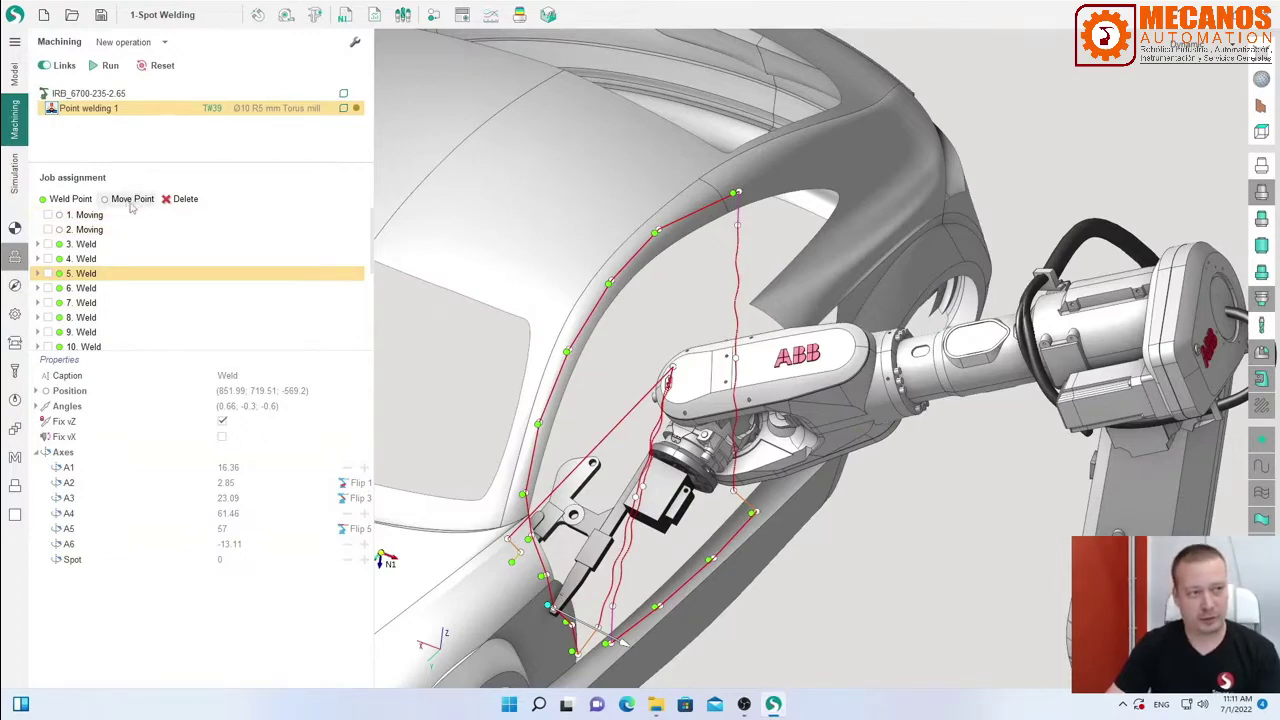
# Go through the job assignment points from the fifth weld to 22. Moving, viewing the robot's pose at each.
pyautogui.press('Down')
pyautogui.press('Down')
pyautogui.press('Down')
pyautogui.press('Down')
pyautogui.press('Down')
pyautogui.press('Down')
pyautogui.press('Down')
pyautogui.press('Down')
pyautogui.press('Down')
pyautogui.press('Down')
pyautogui.press('Down')
pyautogui.press('Down')
pyautogui.press('Down')
pyautogui.press('Down')
pyautogui.press('Down')
pyautogui.press('Down')
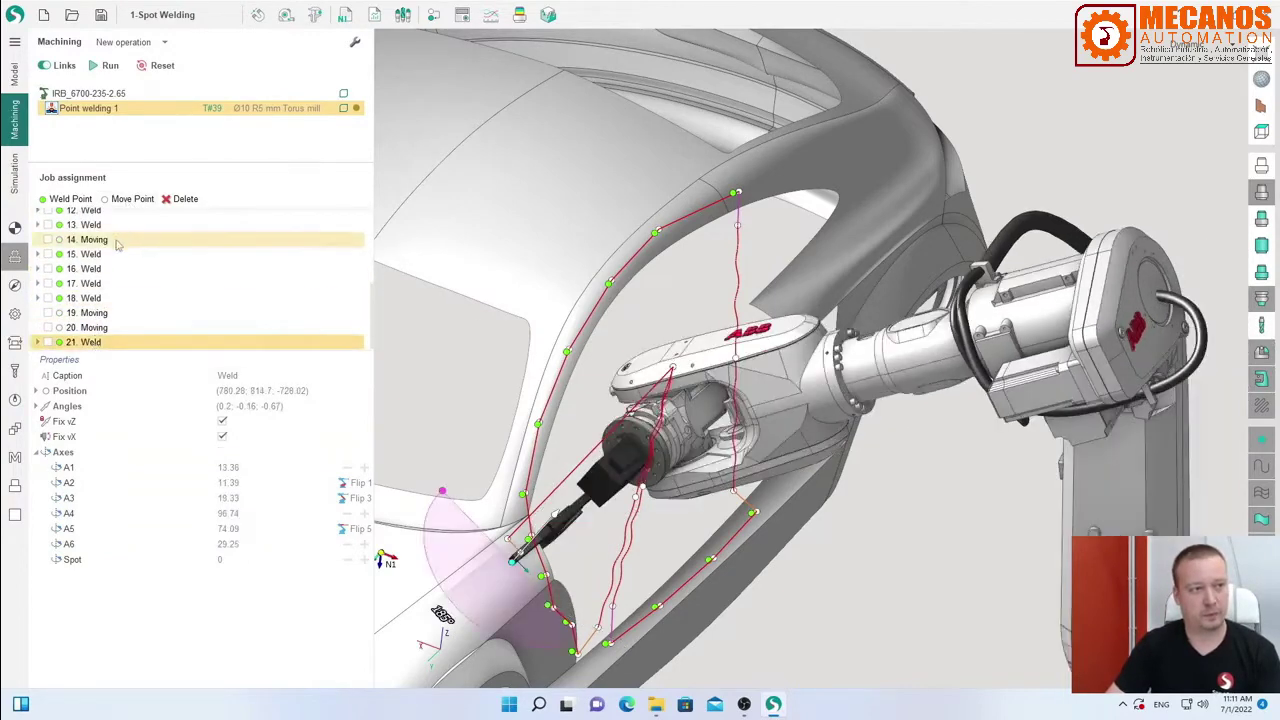
pyautogui.press('Down')
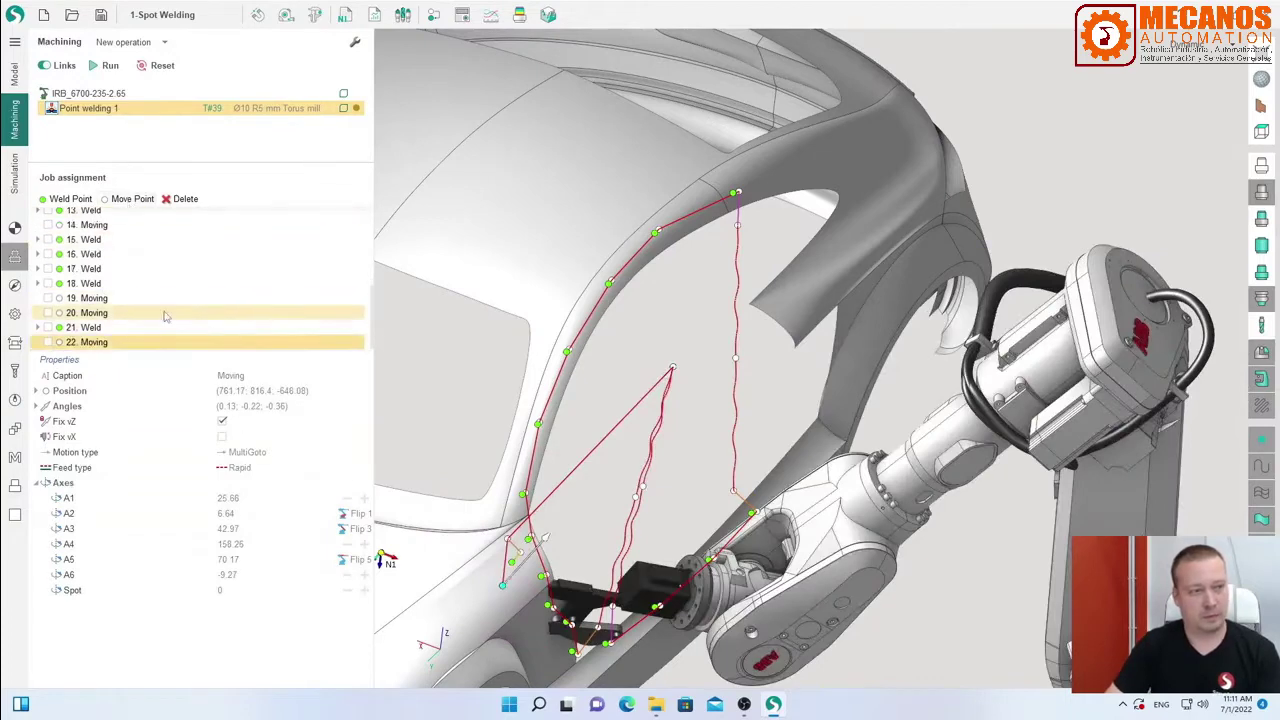
pyautogui.scroll(3, 522, 336)
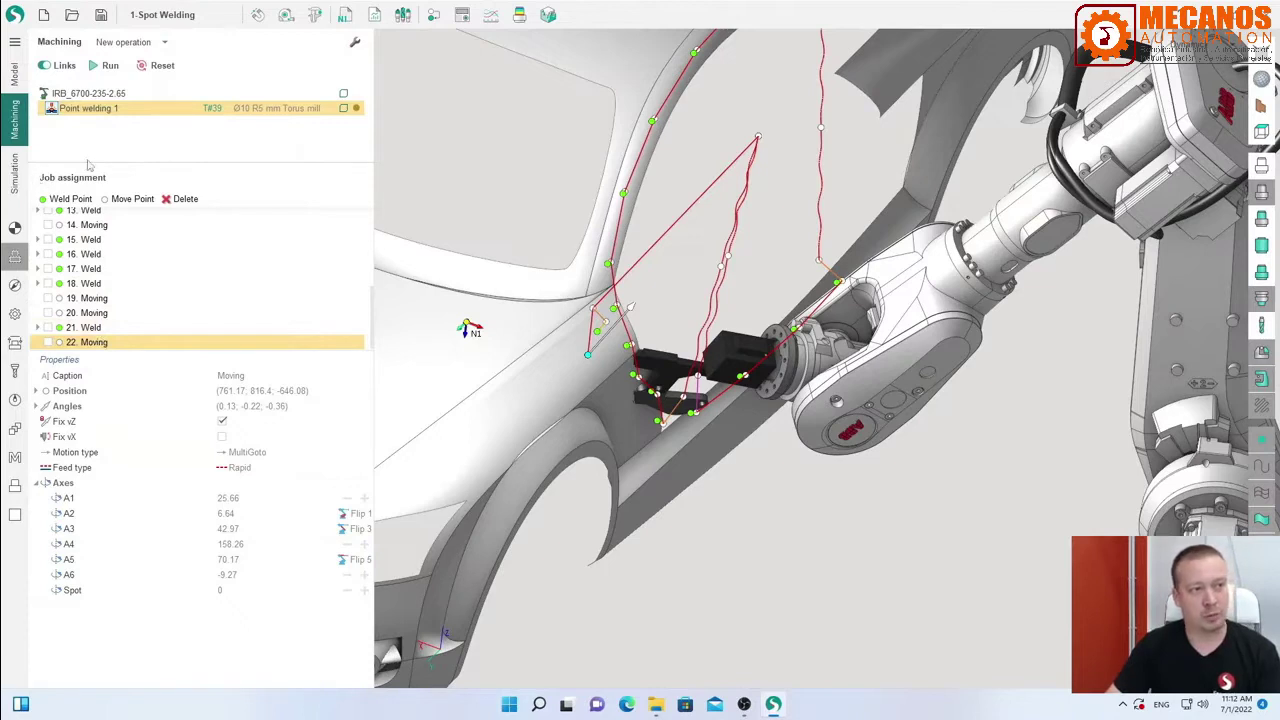
# In the Point welding 1 strategy, try Tack welding as the welding type and return it to Spot welding.
pyautogui.click(15, 285)
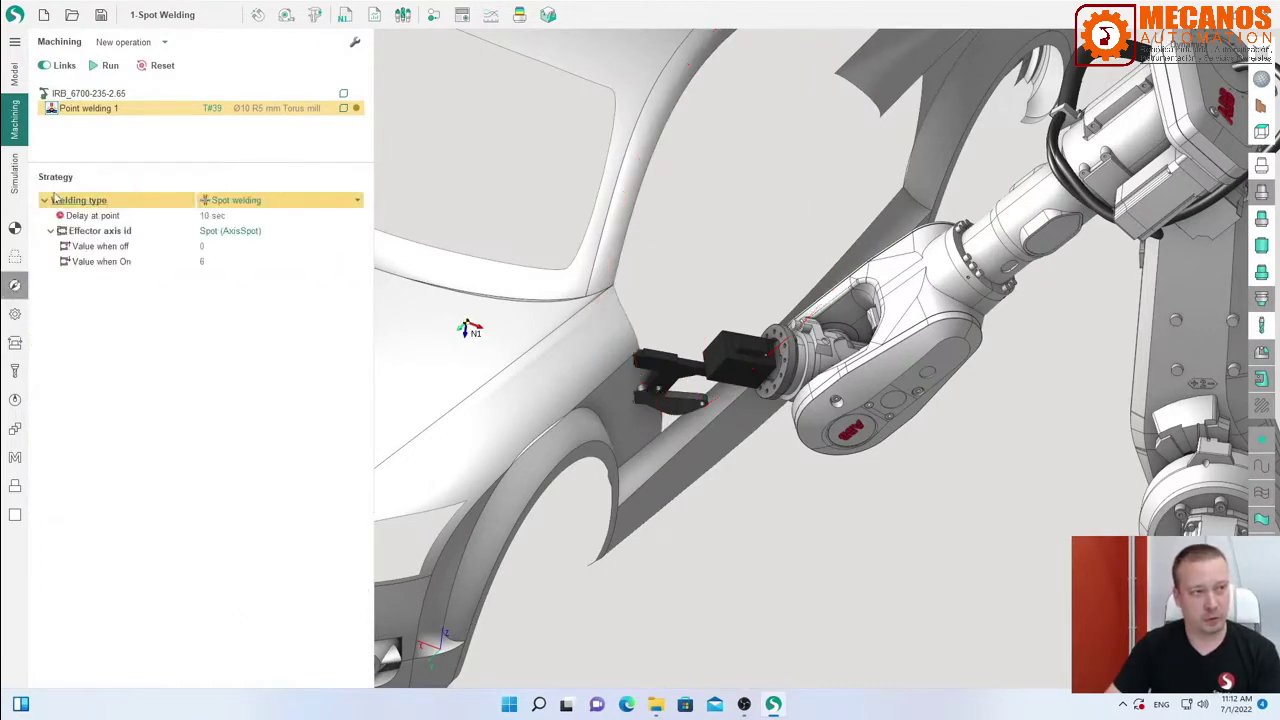
pyautogui.click(236, 199)
pyautogui.click(232, 222)
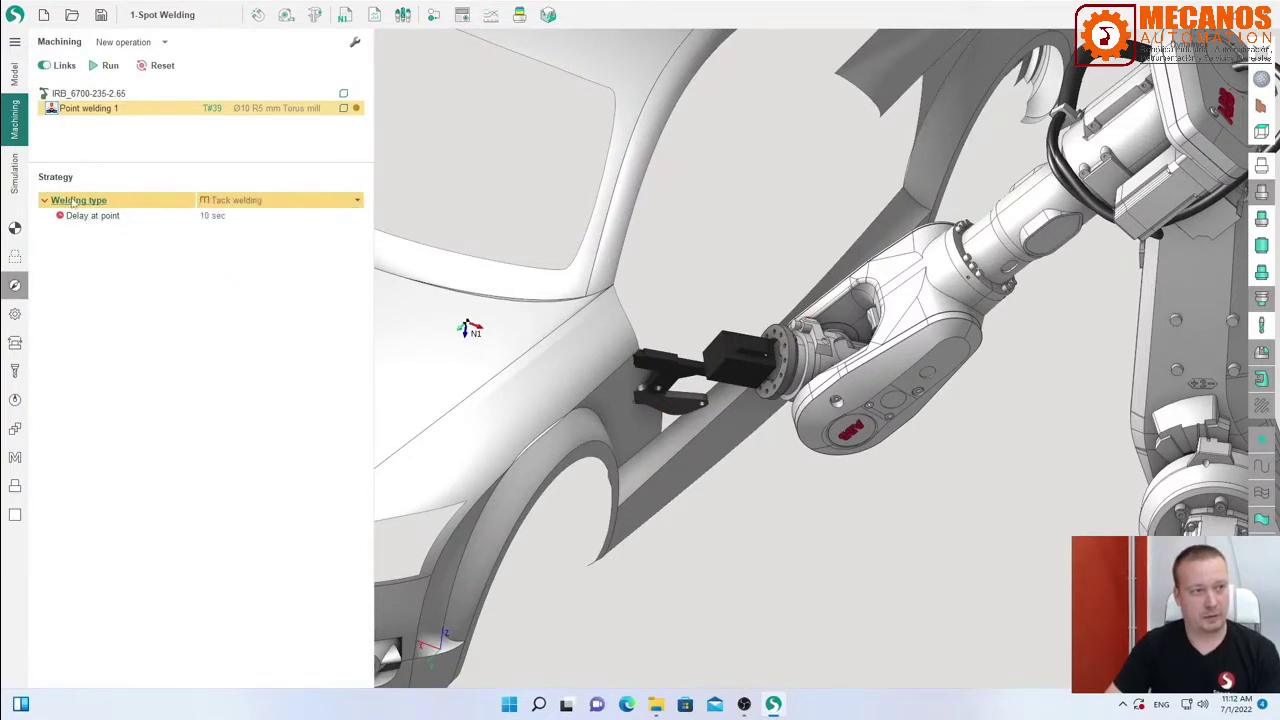
pyautogui.click(240, 200)
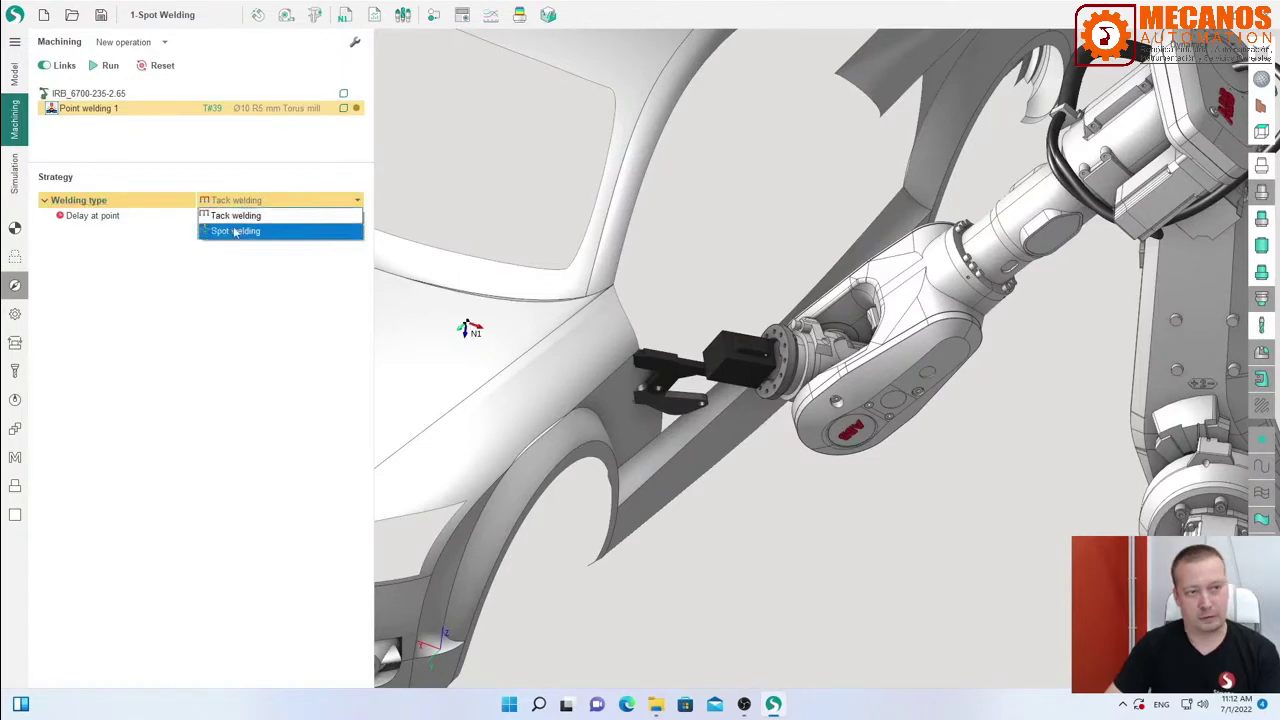
pyautogui.click(234, 233)
# Hide the car body and examine the spot welding gun on the robot up close.
pyautogui.scroll(4, 646, 420)
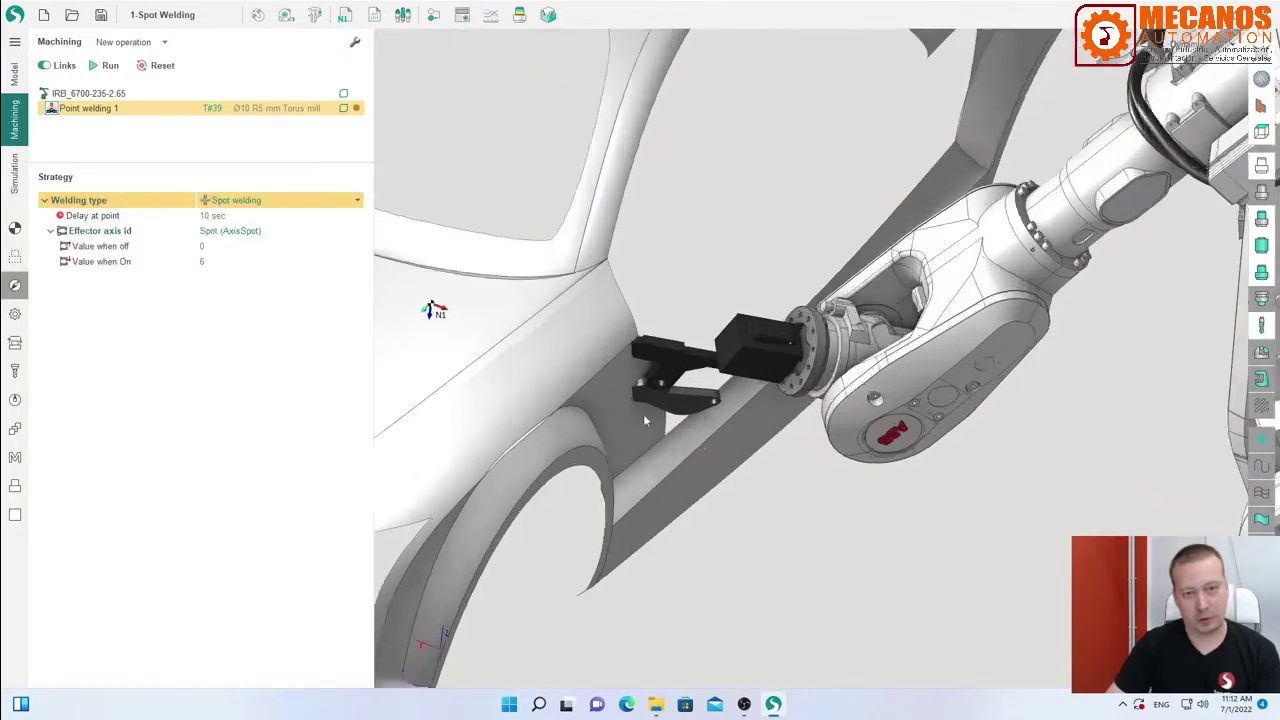
pyautogui.moveTo(646, 420); pyautogui.dragTo(738, 341, button='middle')
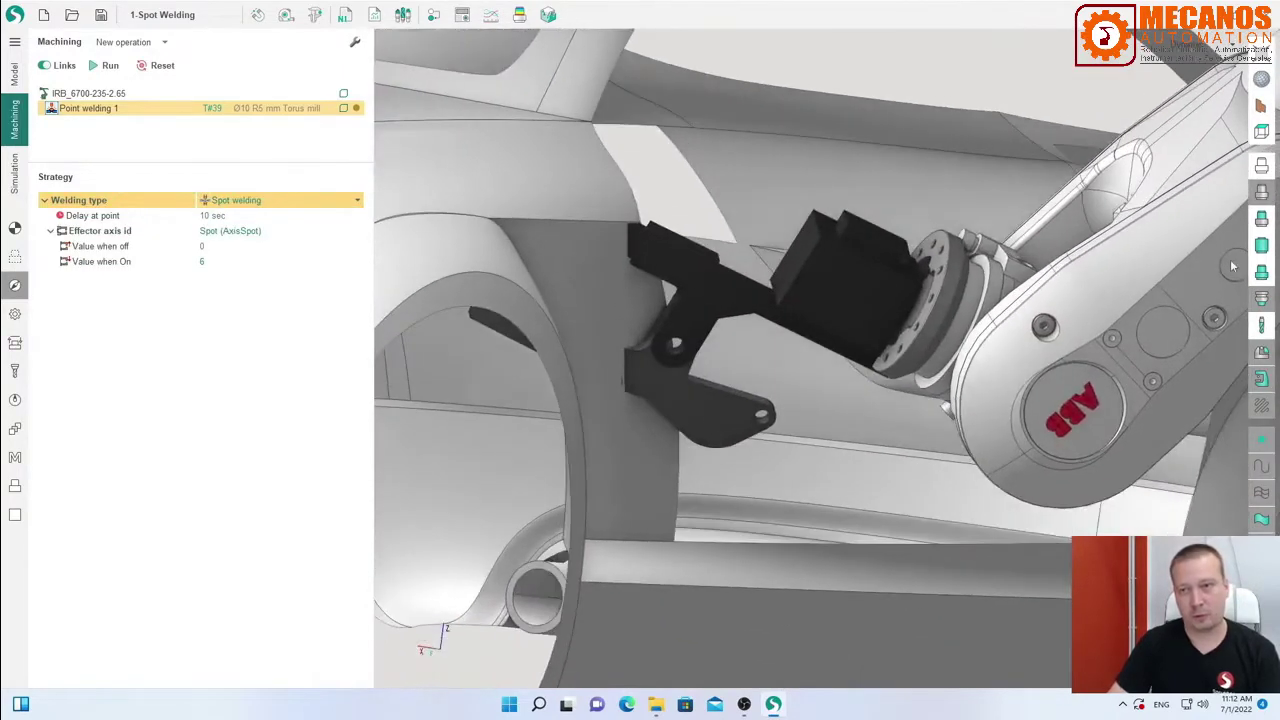
pyautogui.click(1261, 192)
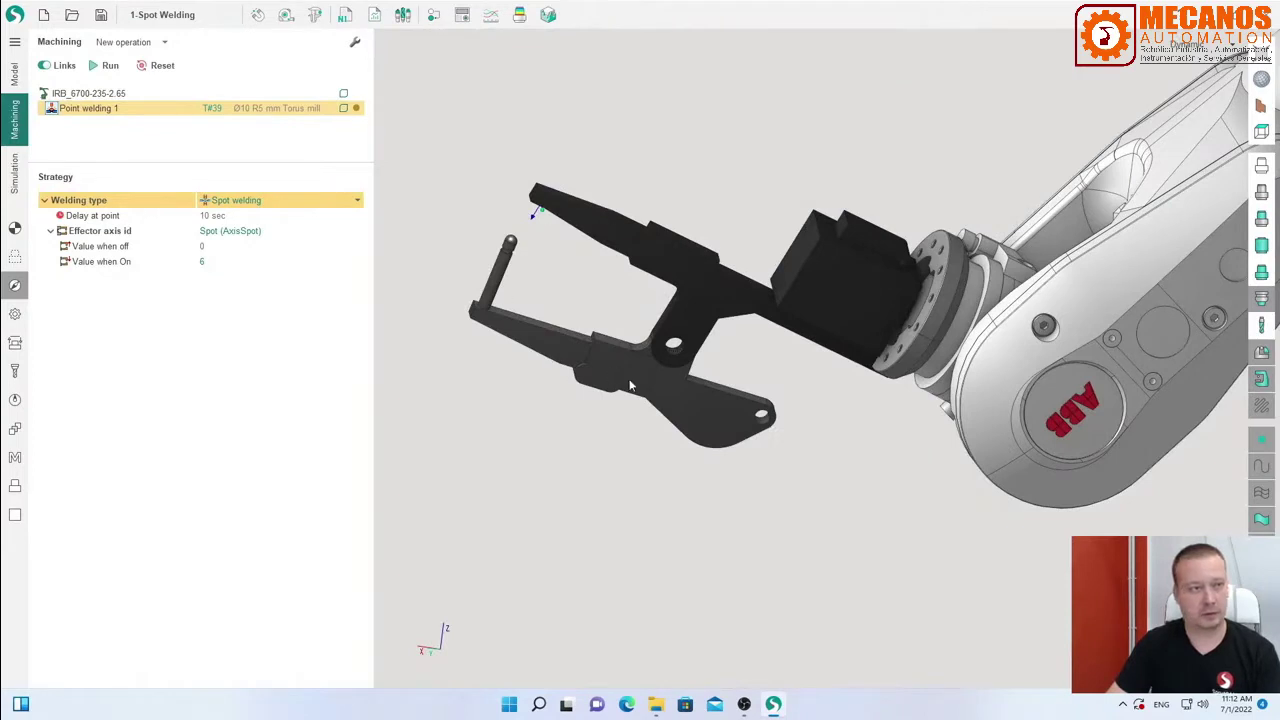
# Compare the Tack welding settings with the gun in view, and restore Spot welding as the welding type.
pyautogui.click(287, 207)
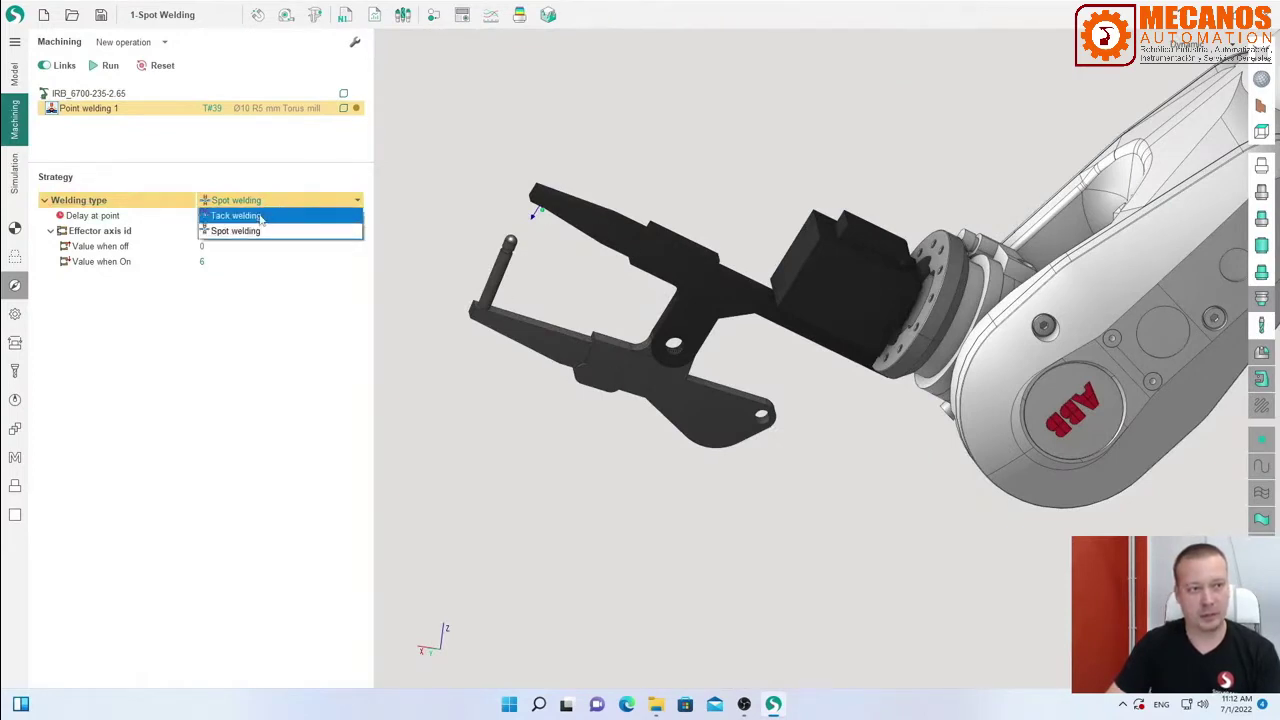
pyautogui.click(260, 218)
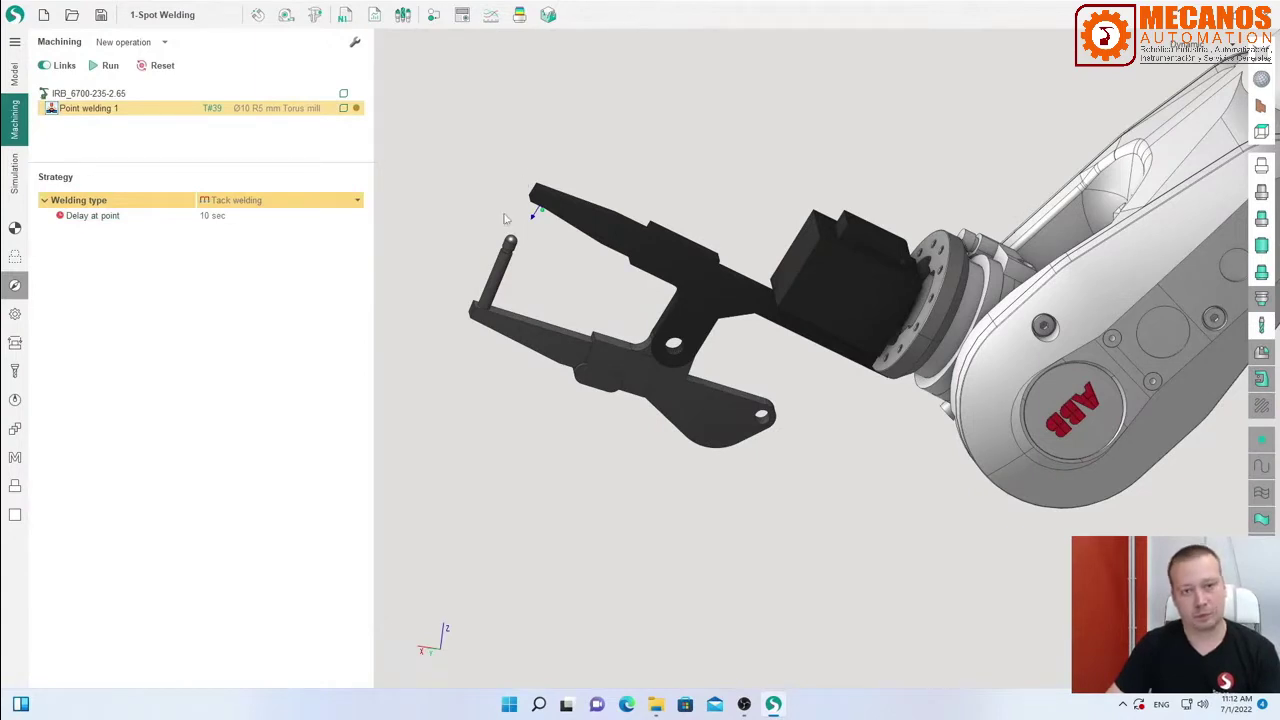
pyautogui.click(340, 201)
pyautogui.click(293, 231)
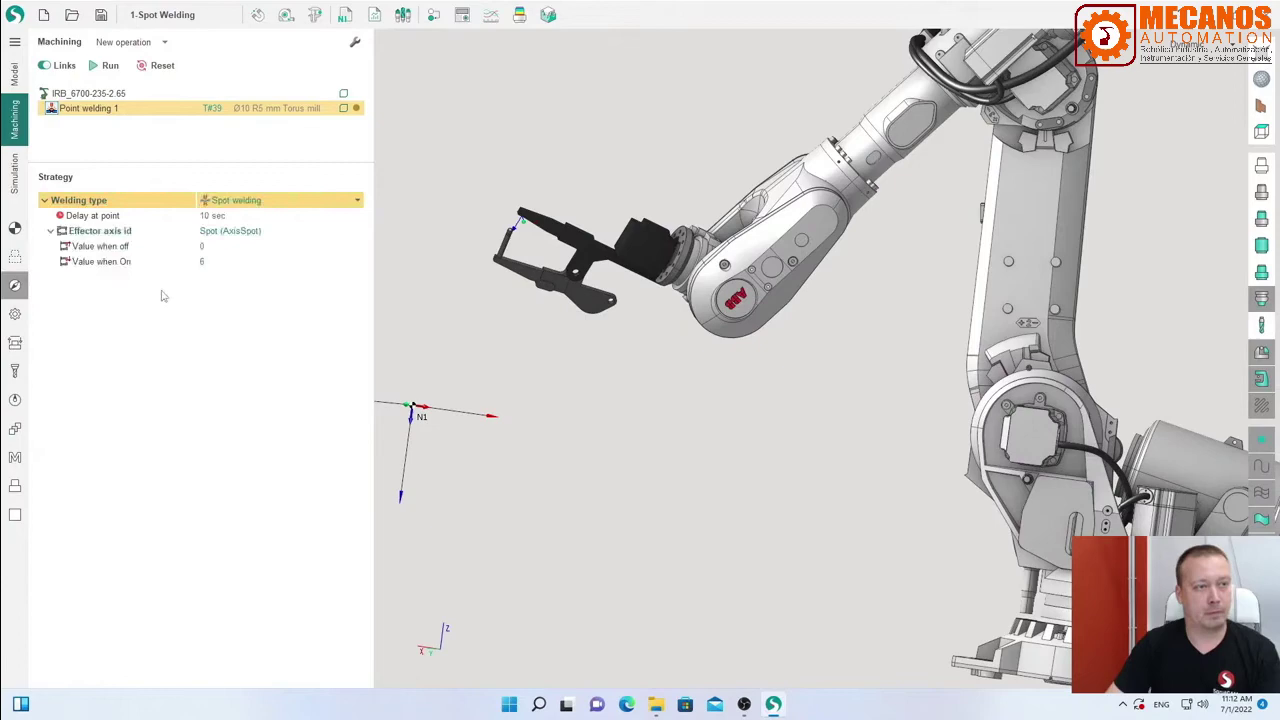
# Return to the operation's job assignment and show the car body again with the weld path and robot.
pyautogui.click(15, 256)
pyautogui.scroll(-4, 473, 239)
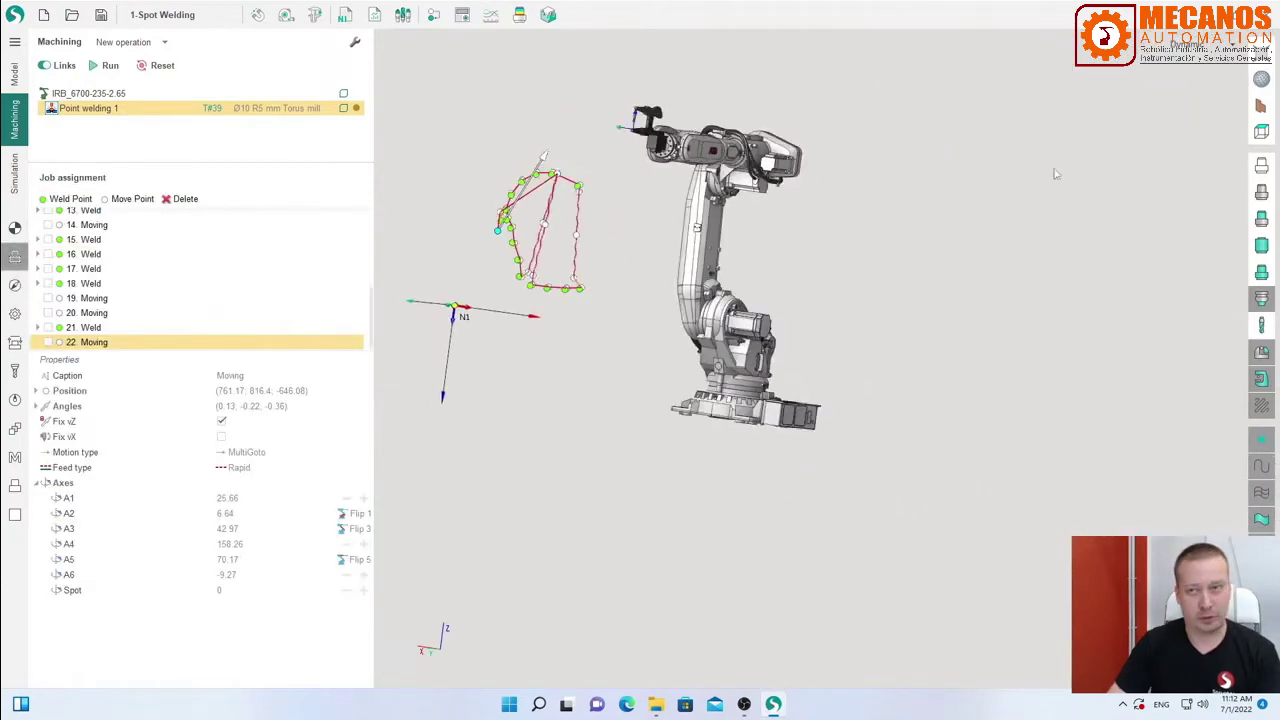
pyautogui.click(1261, 193)
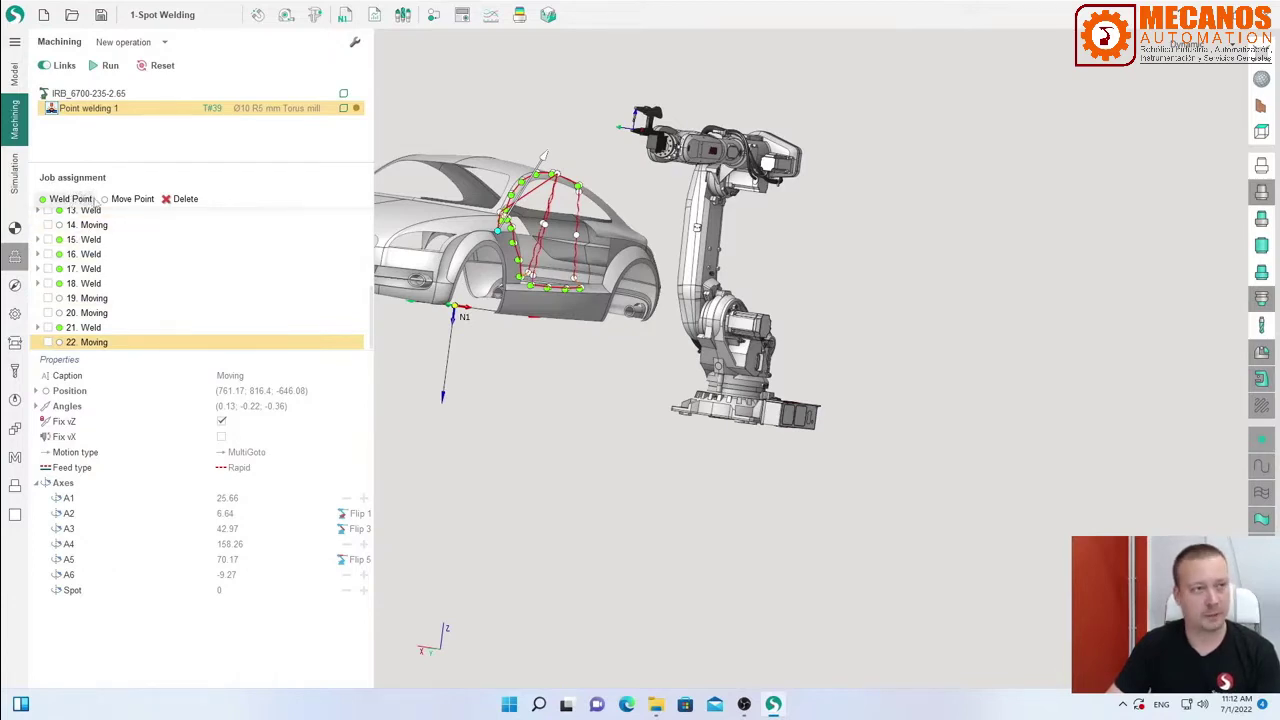
# Open the project 2-Types of welding without saving the changes to 1-Spot Welding.
pyautogui.click(71, 15)
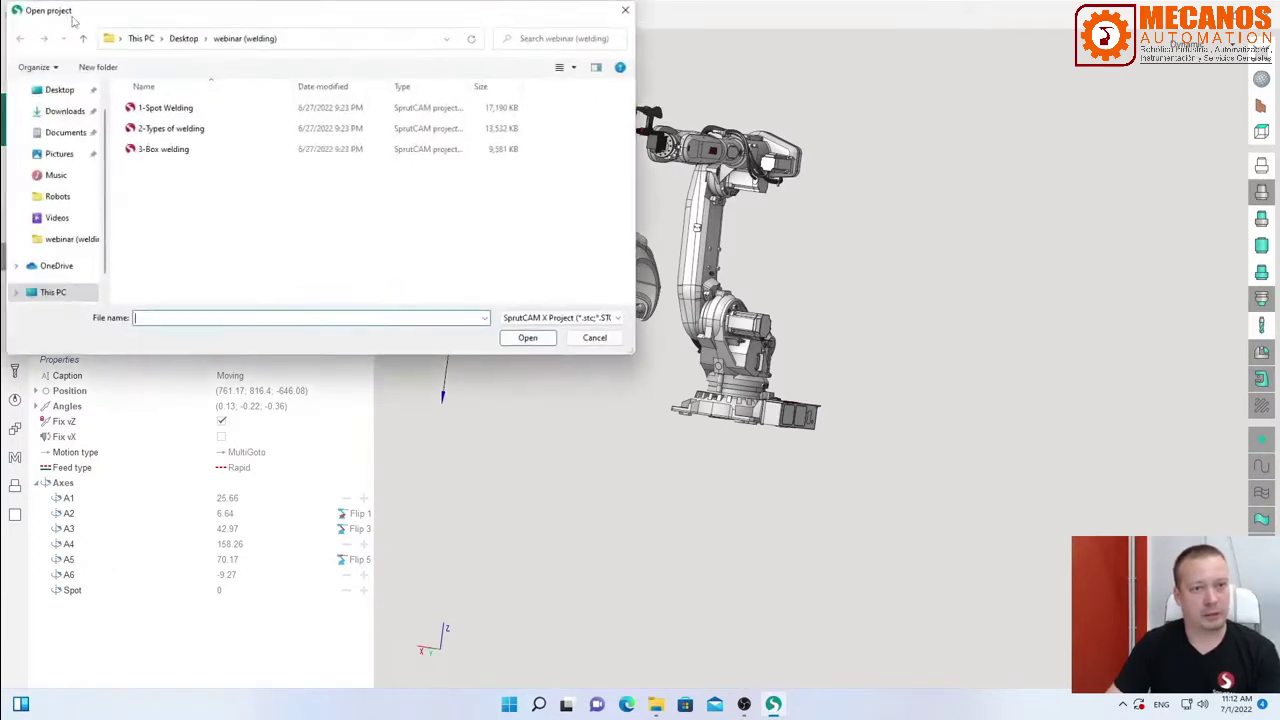
pyautogui.click(170, 128)
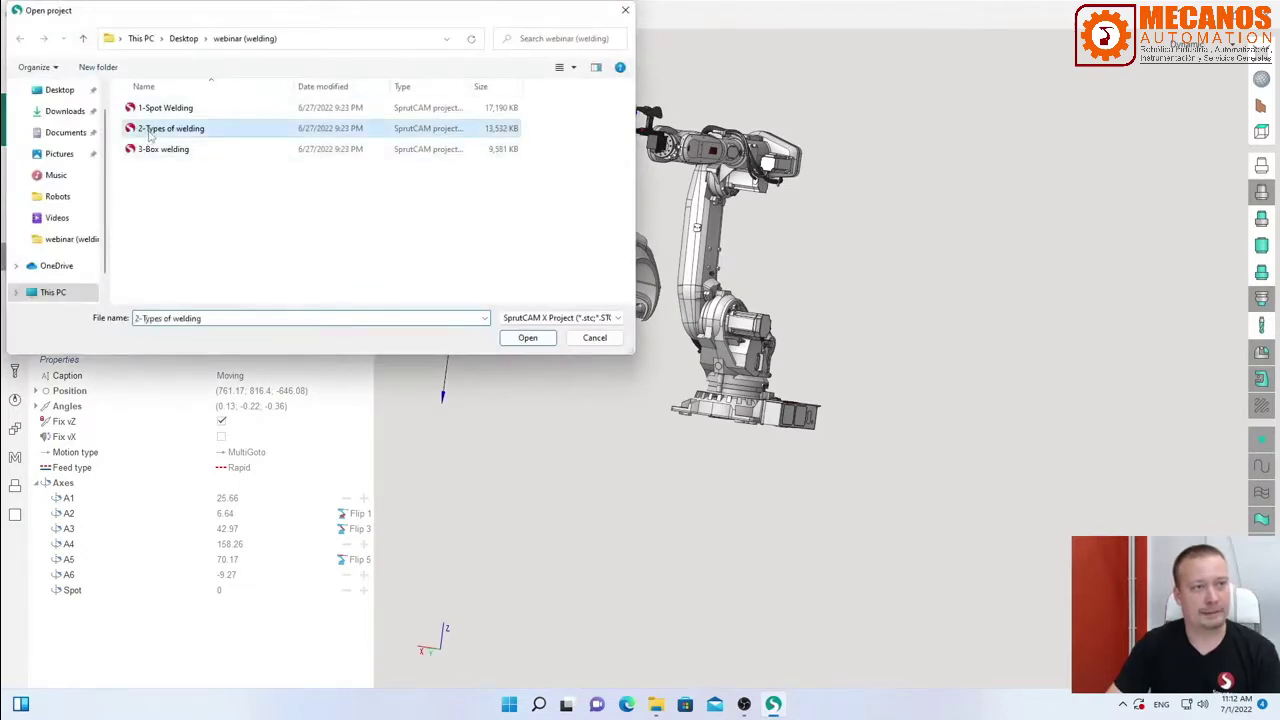
pyautogui.click(524, 339)
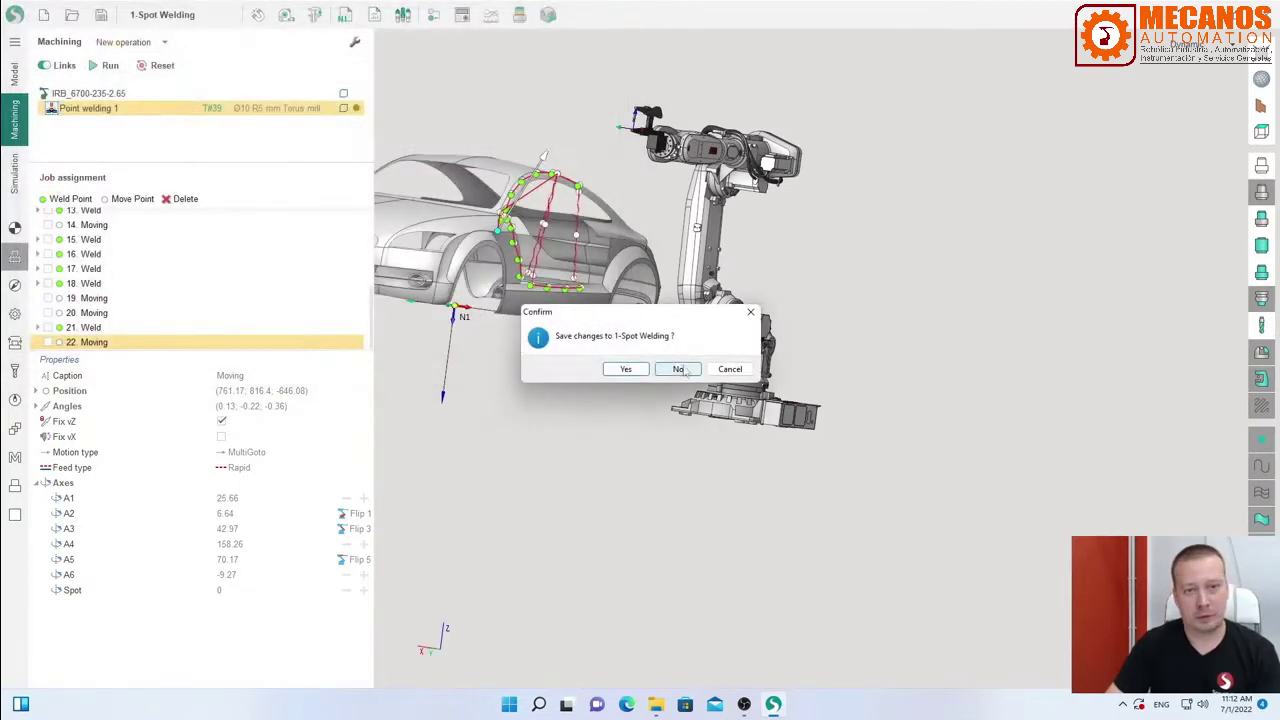
pyautogui.click(680, 367)
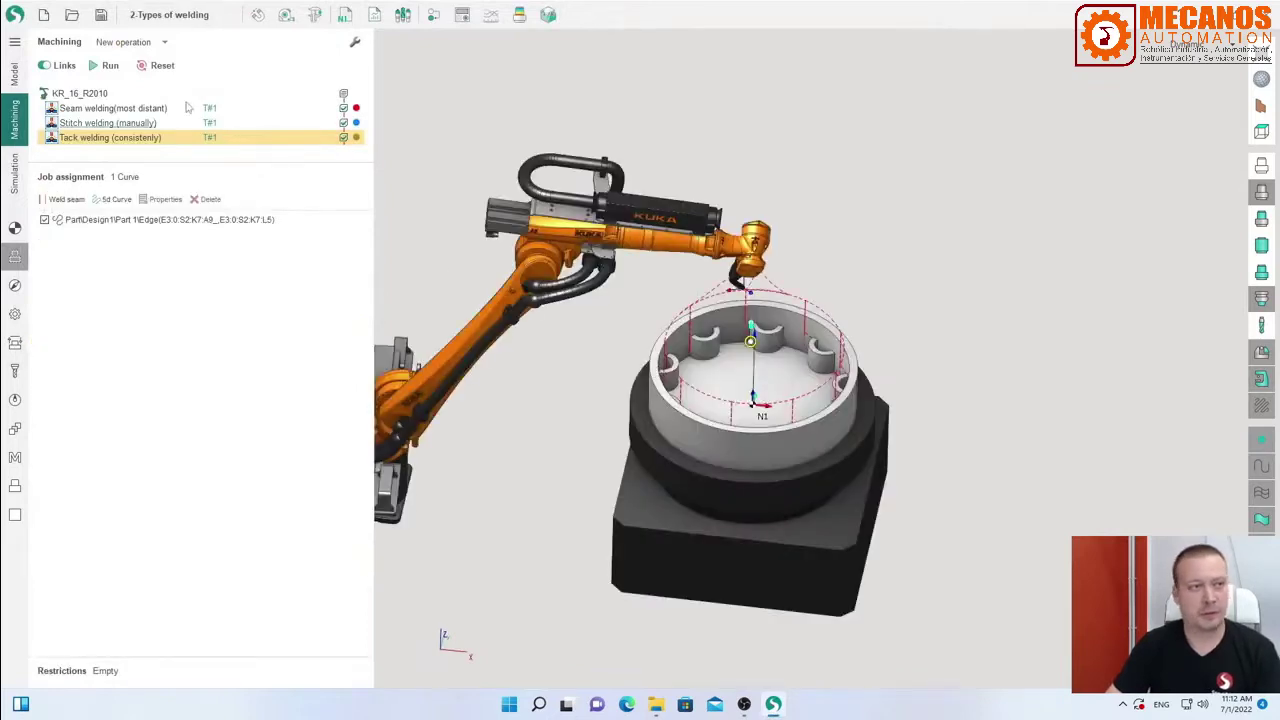
# Review the welding operation types available for a new operation without adding one.
pyautogui.click(164, 42)
pyautogui.moveTo(172, 118)
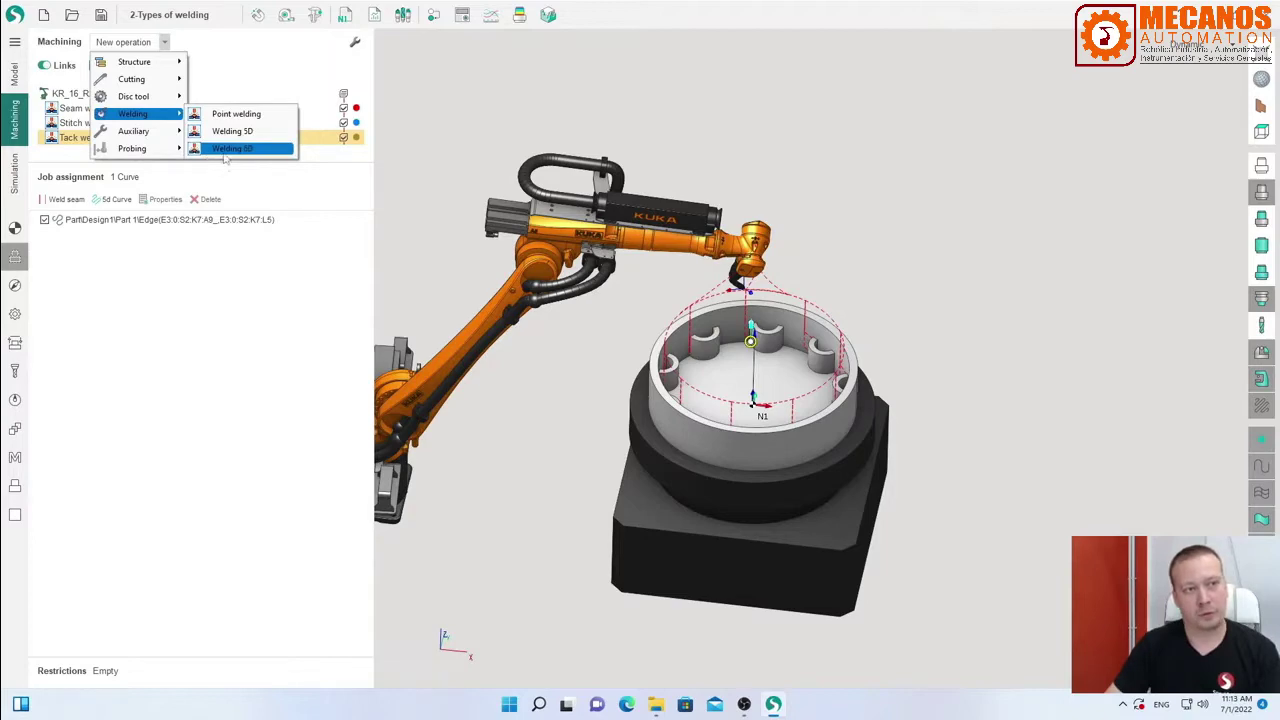
pyautogui.click(167, 292)
# Select the Seam welding(most distant) operation and reset its calculated toolpath, with the bracket's weld curve in close view.
pyautogui.click(104, 110)
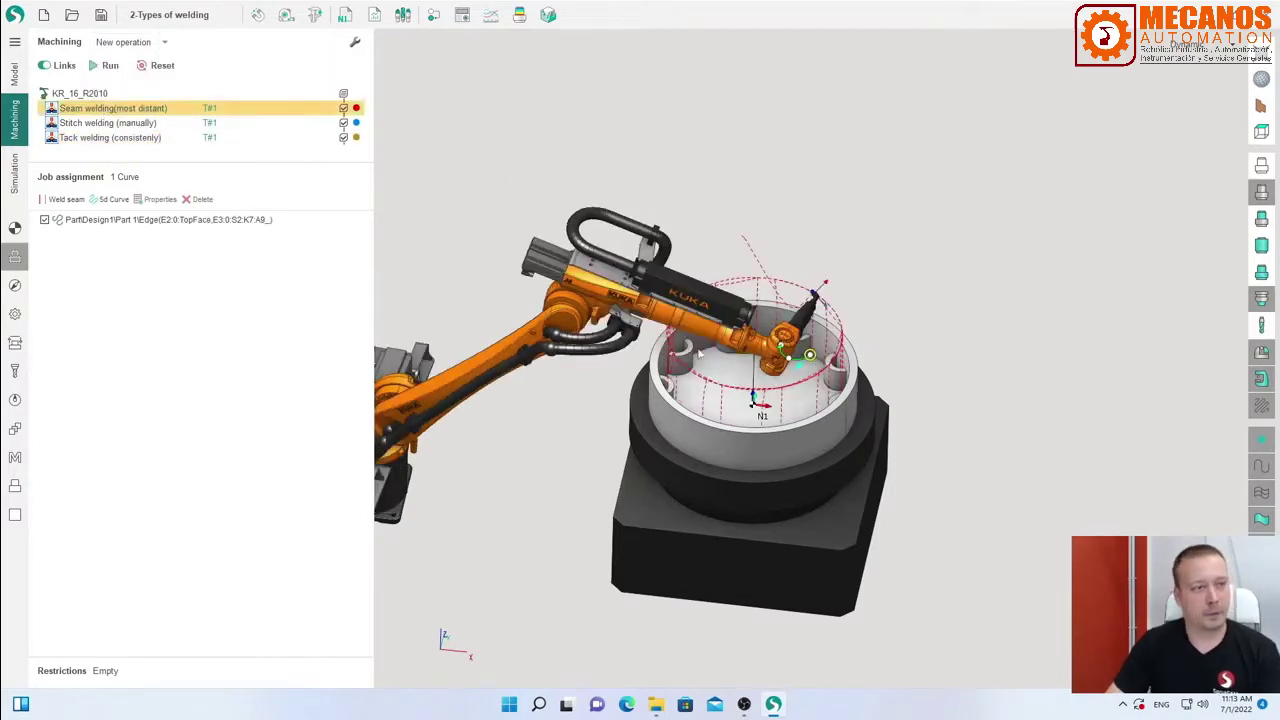
pyautogui.scroll(5, 722, 366)
pyautogui.moveTo(769, 363); pyautogui.dragTo(793, 417, button='middle')
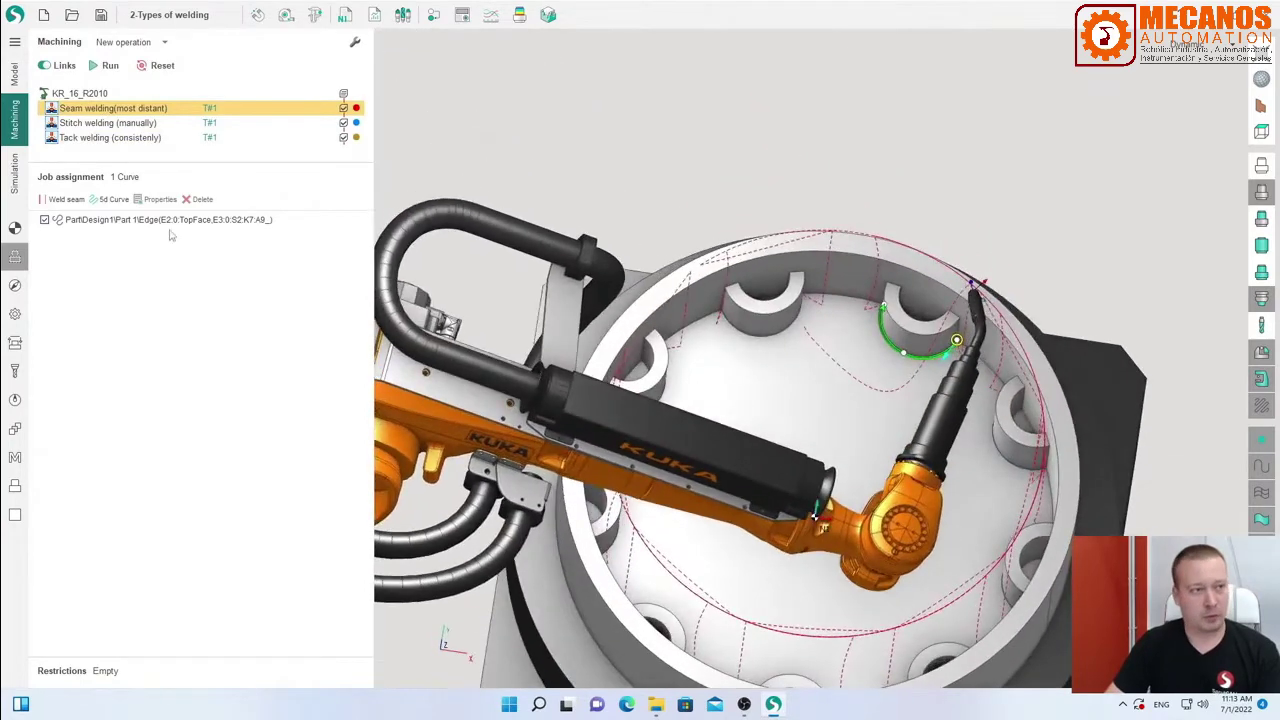
pyautogui.click(160, 67)
pyautogui.scroll(5, 863, 314)
pyautogui.moveTo(863, 314); pyautogui.dragTo(861, 255, button='middle')
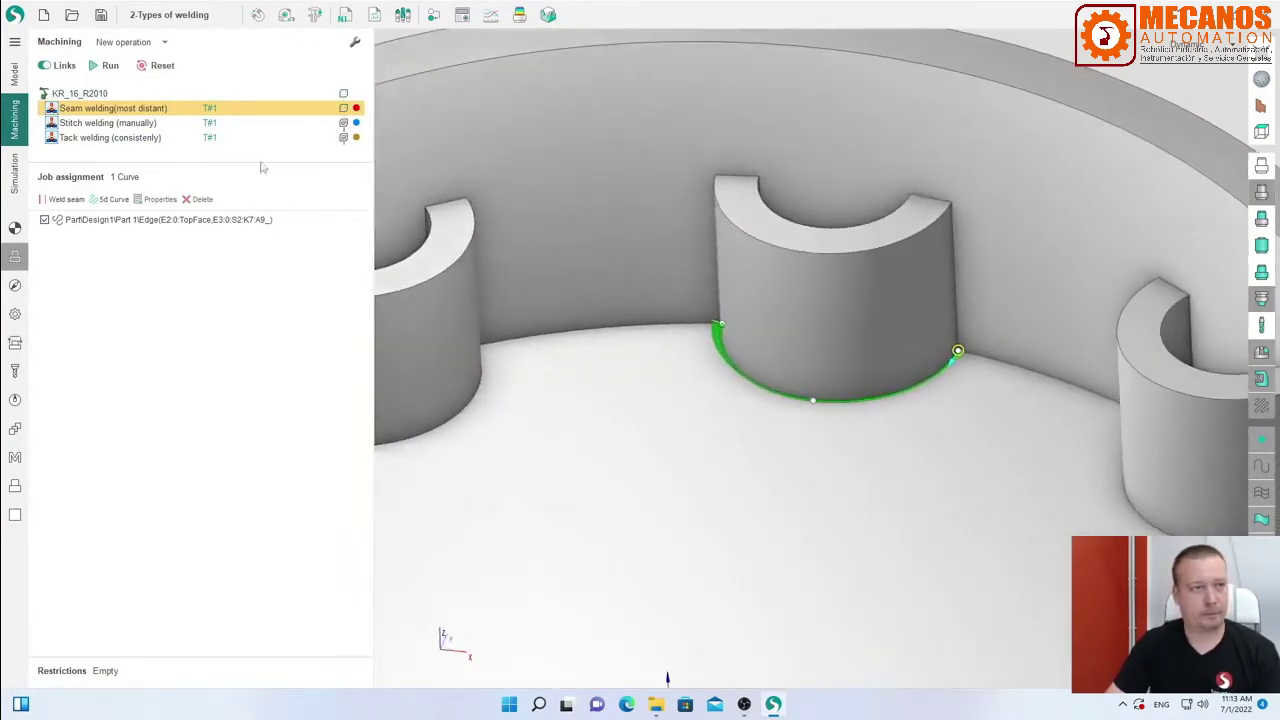
# Add a new Welding 6D operation under the KR_16_R2010 robot.
pyautogui.click(80, 93)
pyautogui.click(165, 42)
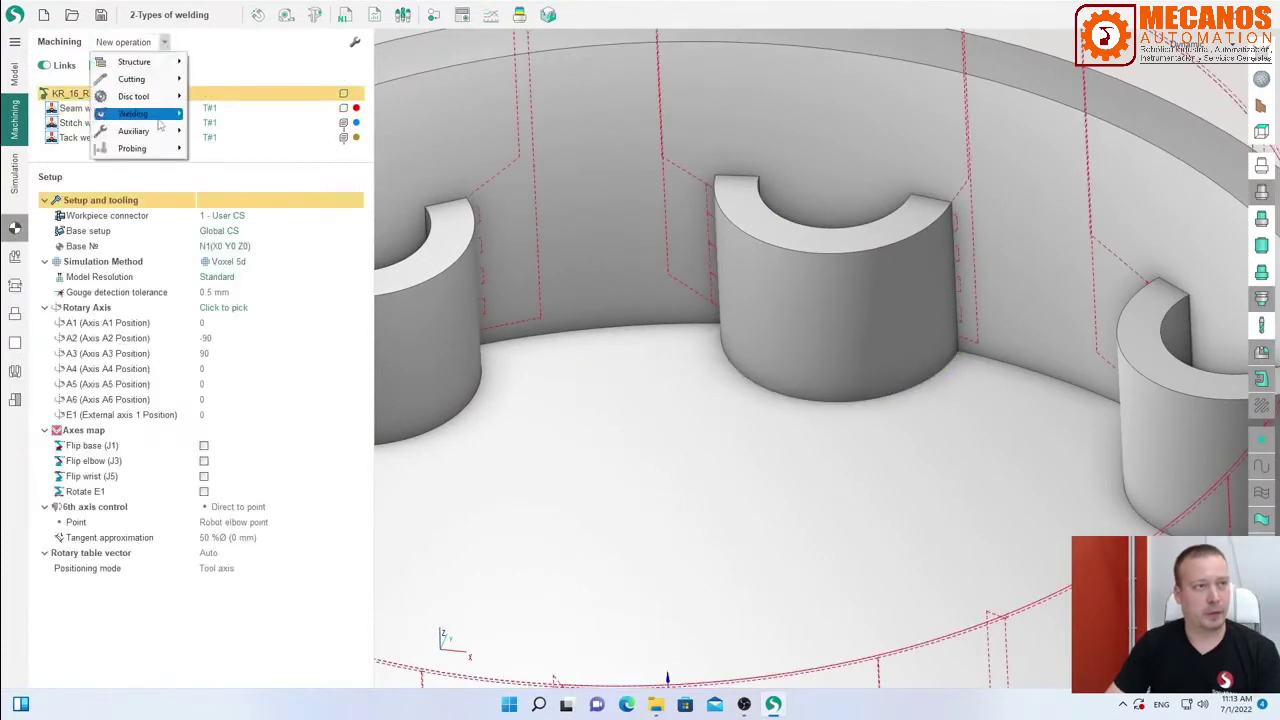
pyautogui.click(219, 150)
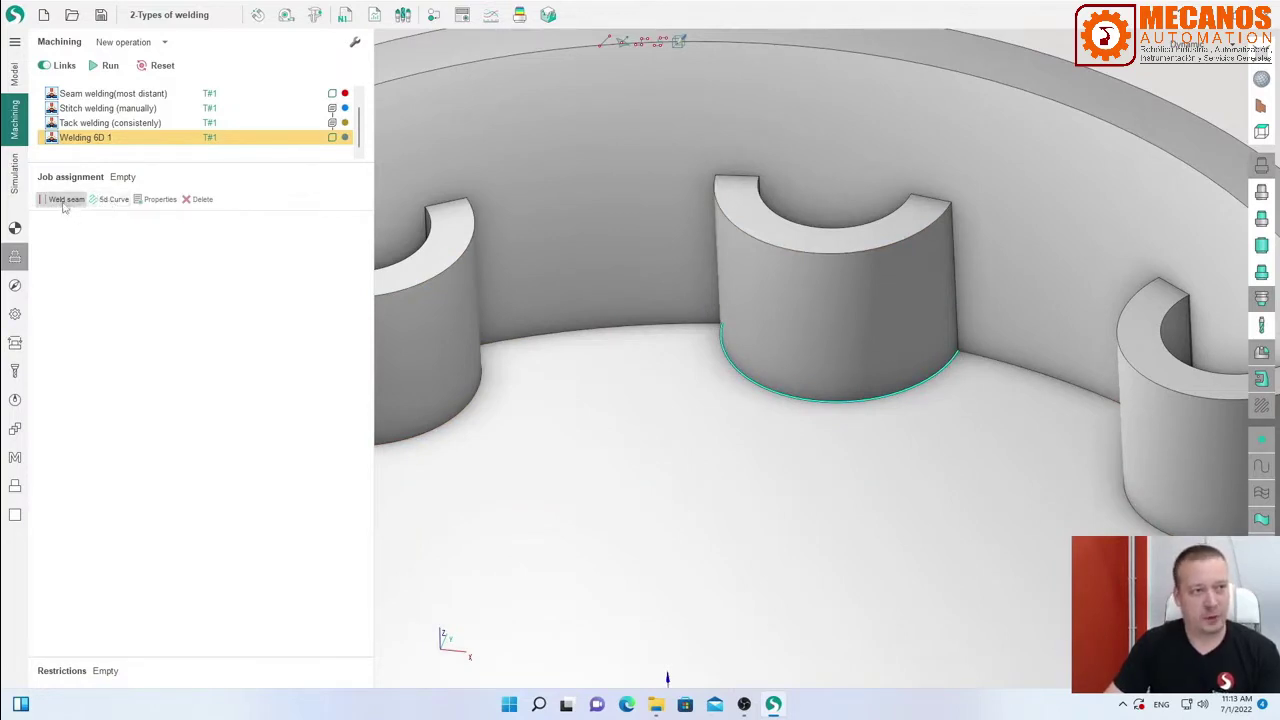
# Add the curved bottom edge of the half-ring bracket as a weld seam in the new Welding 6D operation.
pyautogui.click(68, 203)
pyautogui.scroll(5, 870, 365)
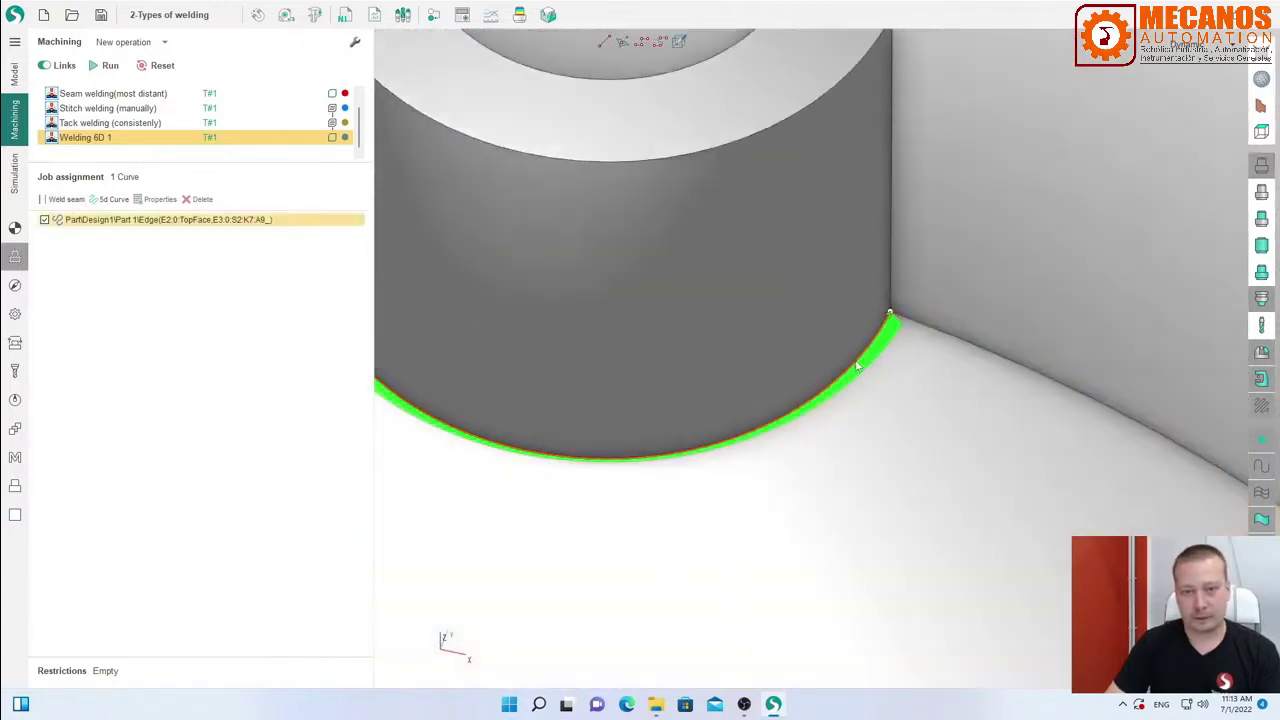
pyautogui.scroll(-5, 800, 437)
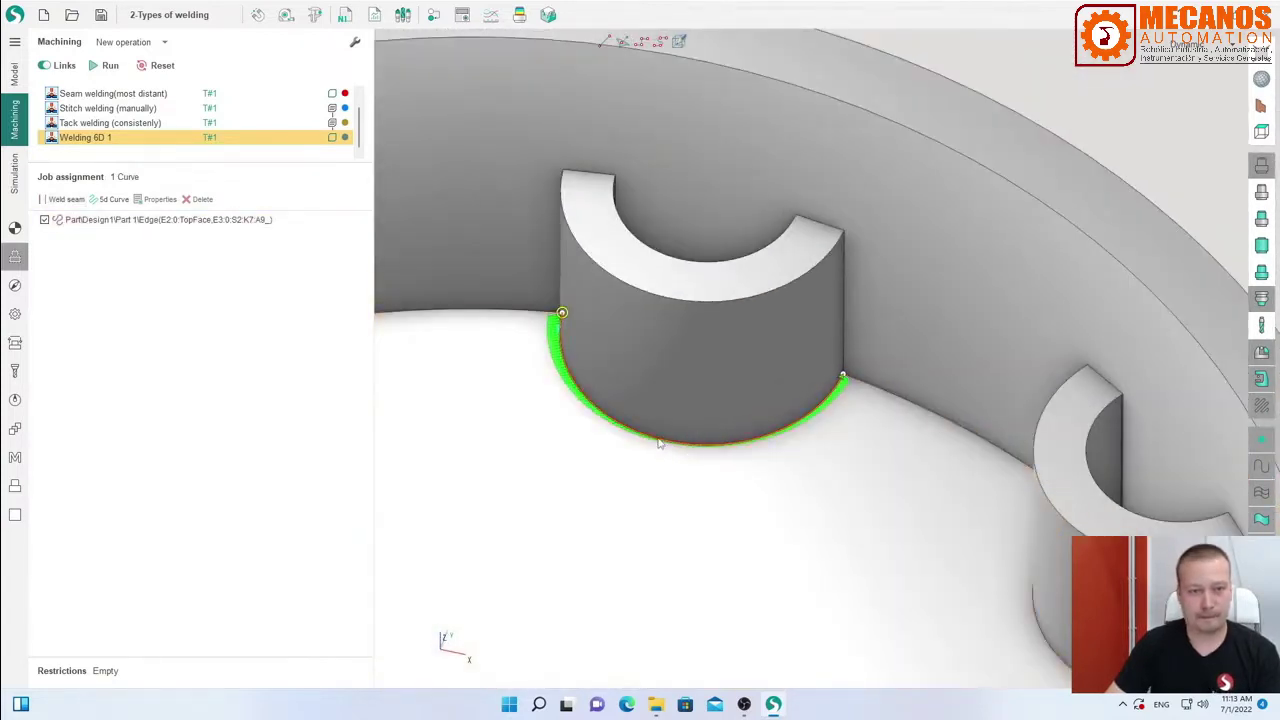
# Examine the new weld seam's editable value, its adjoining faces and the torch angles at its end point.
pyautogui.click(659, 443)
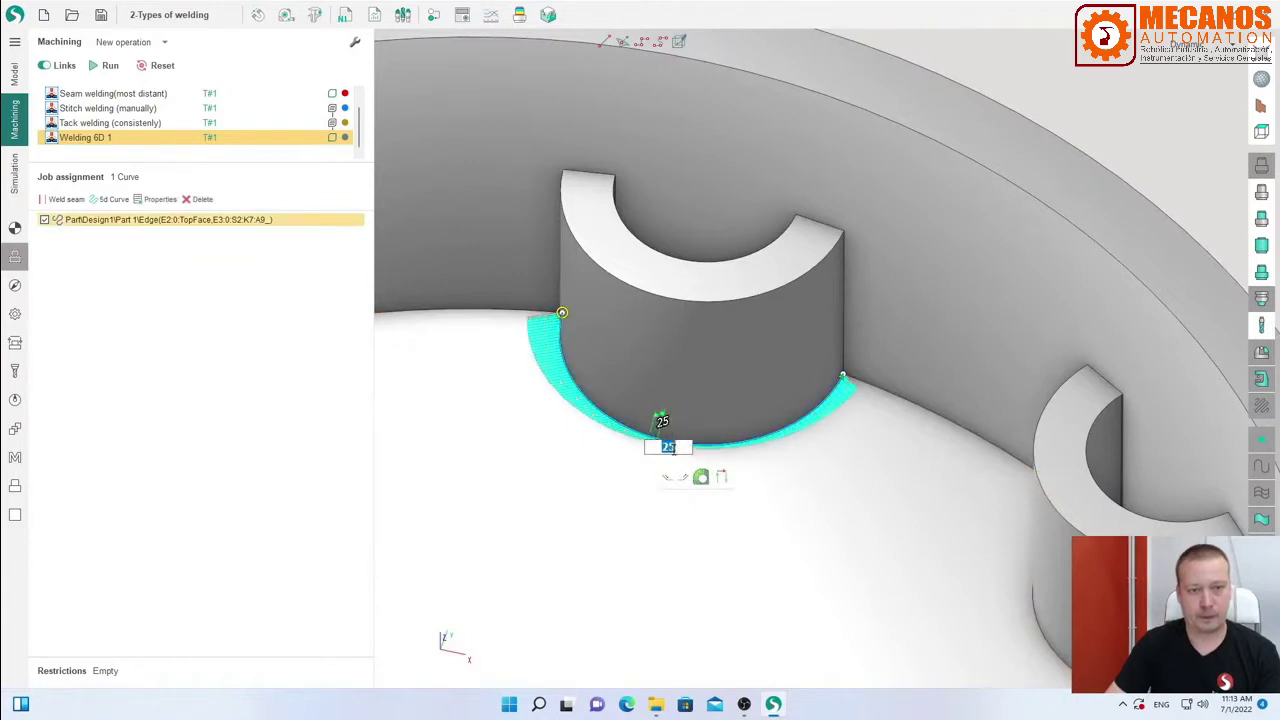
pyautogui.scroll(4, 674, 449)
pyautogui.click(826, 486)
pyautogui.moveTo(826, 486); pyautogui.dragTo(850, 402, button='middle')
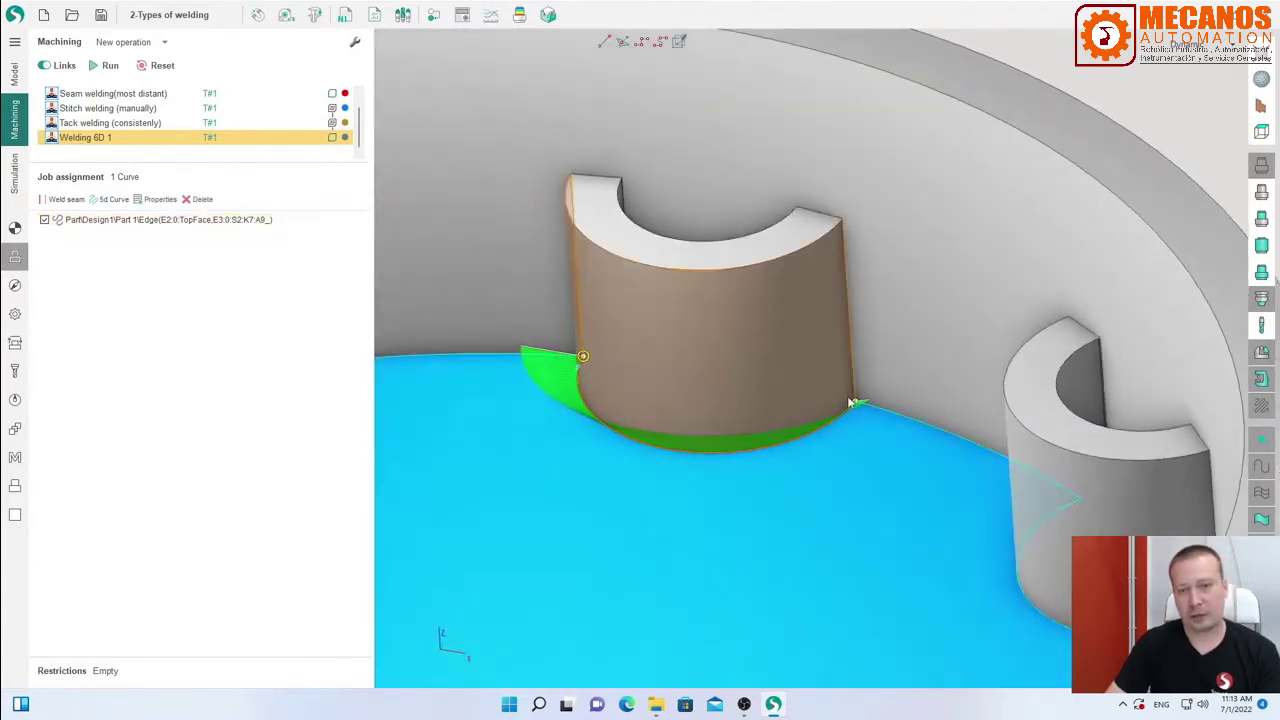
pyautogui.scroll(5, 850, 402)
pyautogui.moveTo(888, 397)
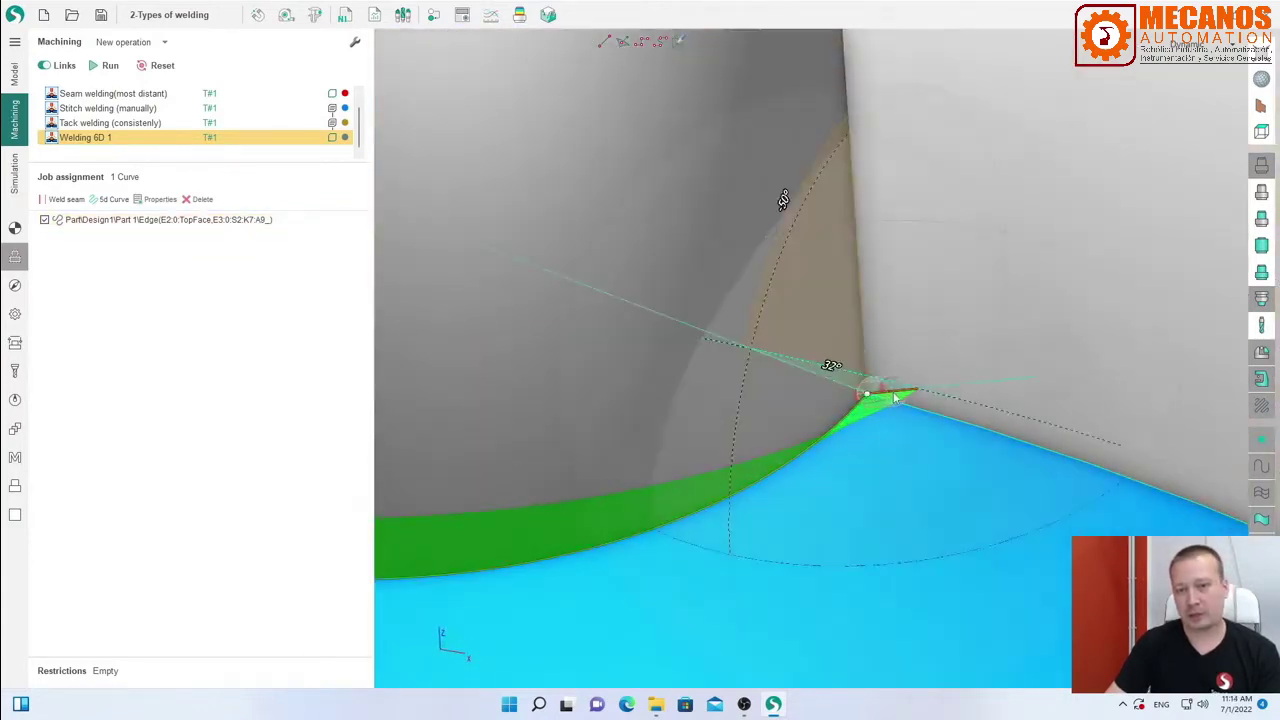
pyautogui.scroll(-4, 893, 399)
pyautogui.moveTo(893, 400); pyautogui.dragTo(803, 399, button='middle')
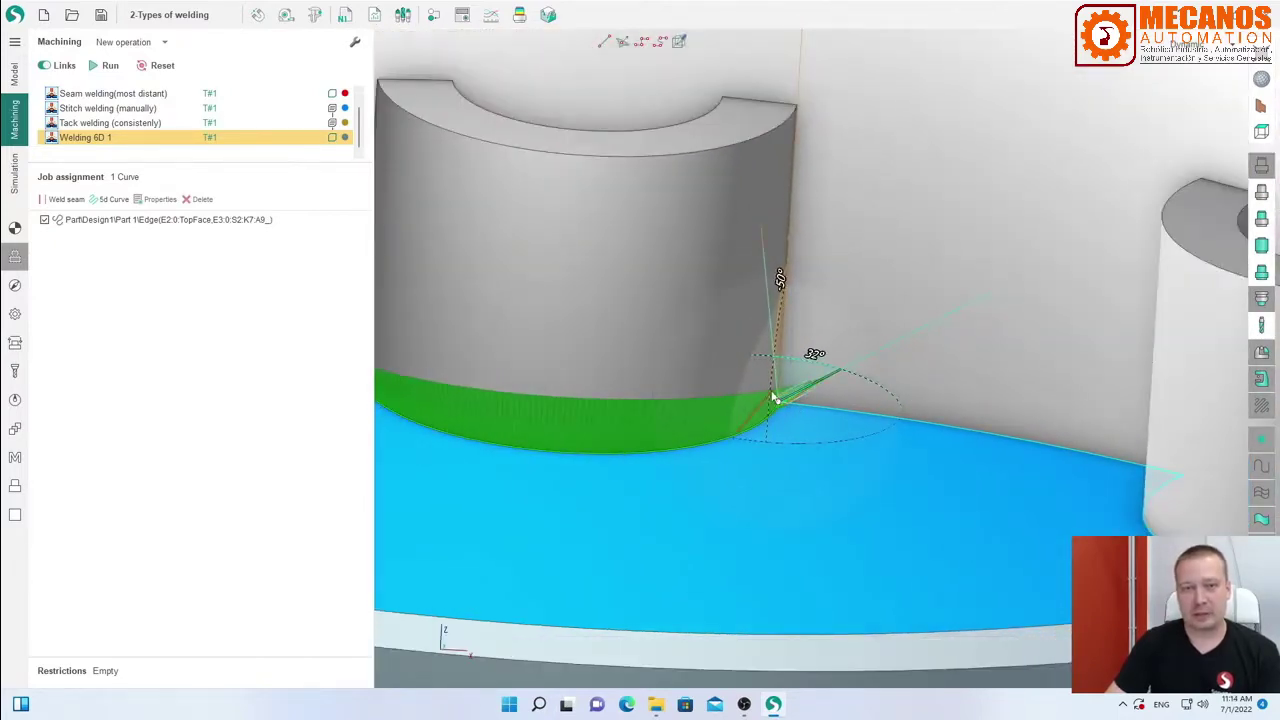
# Adjust the torch tilt at the start point of the bracket's weld seam, bringing one angle to about 43°.
pyautogui.moveTo(833, 363); pyautogui.dragTo(766, 350, button='middle')
pyautogui.moveTo(889, 298); pyautogui.dragTo(878, 328, button='middle')
pyautogui.scroll(-4, 915, 348)
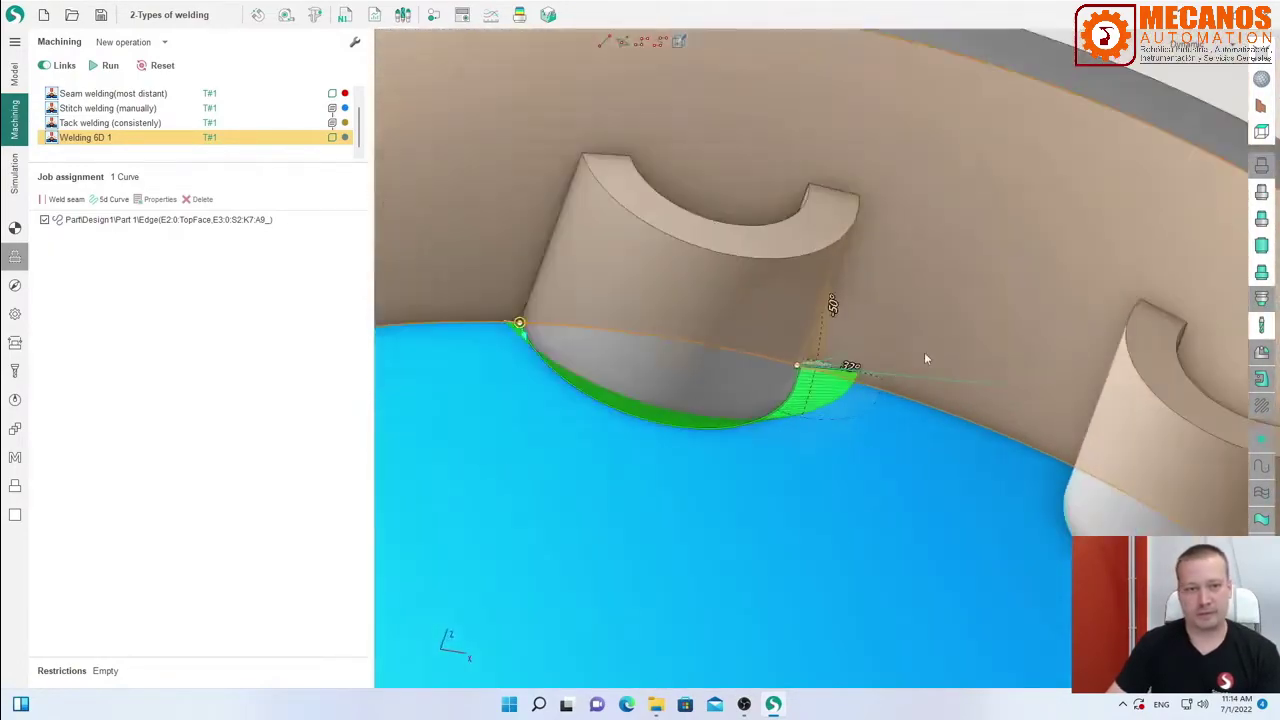
pyautogui.scroll(7, 672, 360)
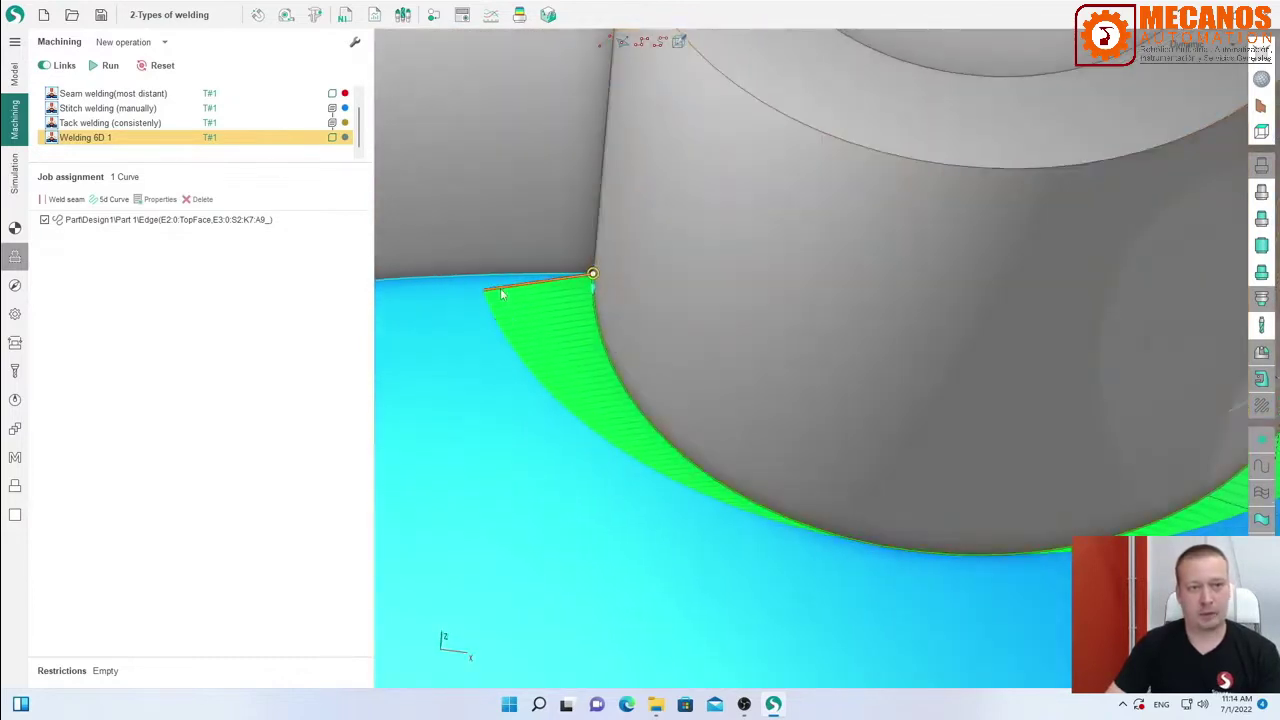
pyautogui.moveTo(493, 289); pyautogui.dragTo(508, 227)
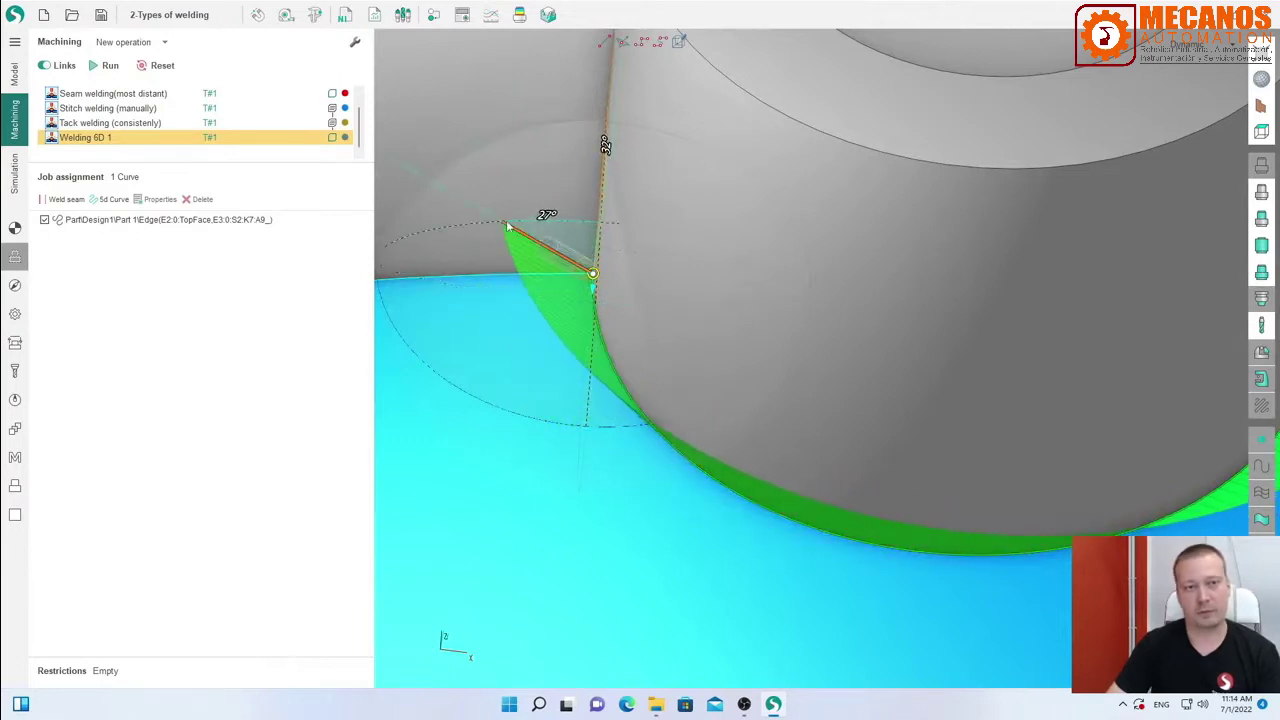
pyautogui.moveTo(508, 227); pyautogui.dragTo(640, 275, button='middle')
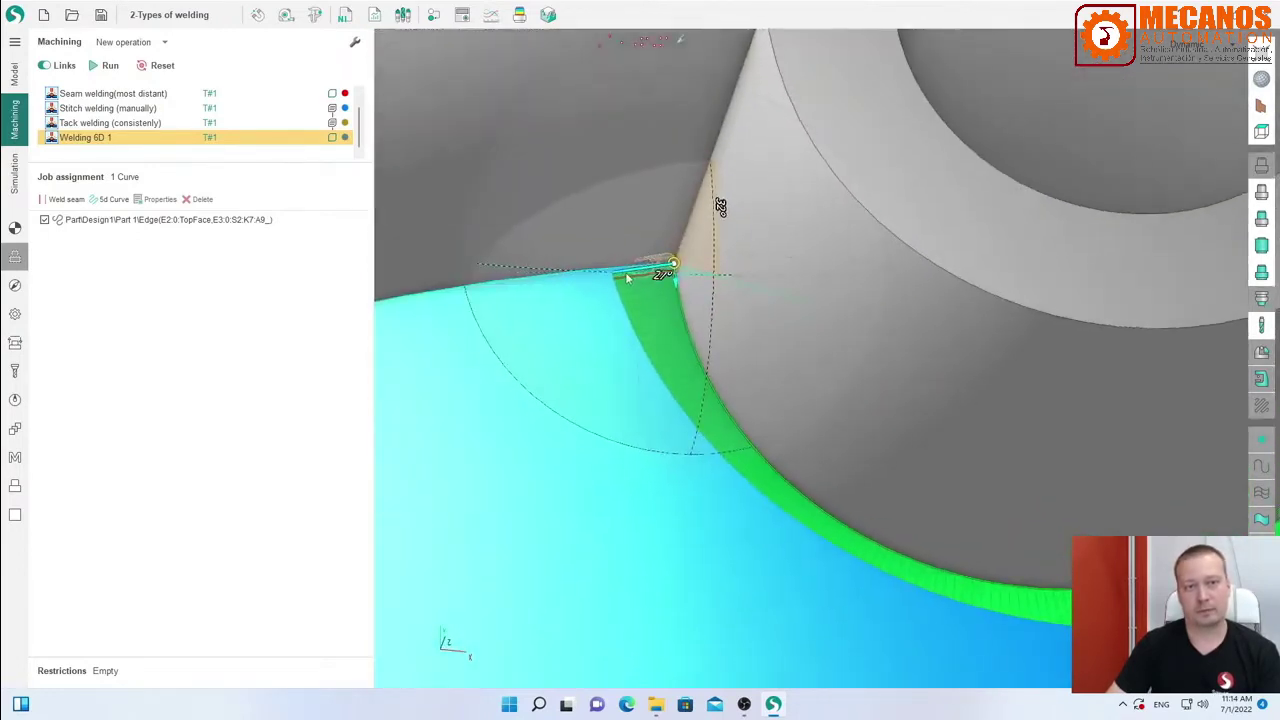
pyautogui.moveTo(629, 277); pyautogui.dragTo(559, 249)
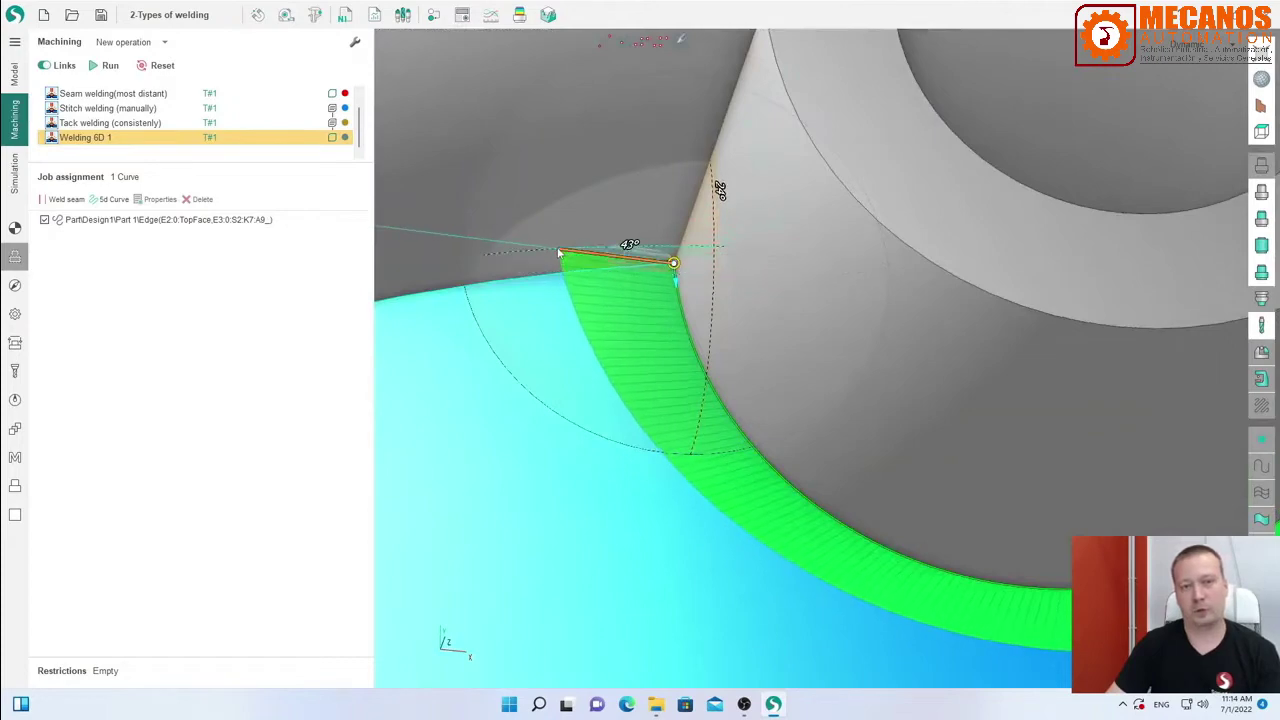
# Adjust the torch tilt at the end point of the bracket's weld seam, bringing one angle to about 33°.
pyautogui.scroll(-4, 559, 249)
pyautogui.moveTo(935, 313); pyautogui.dragTo(946, 272)
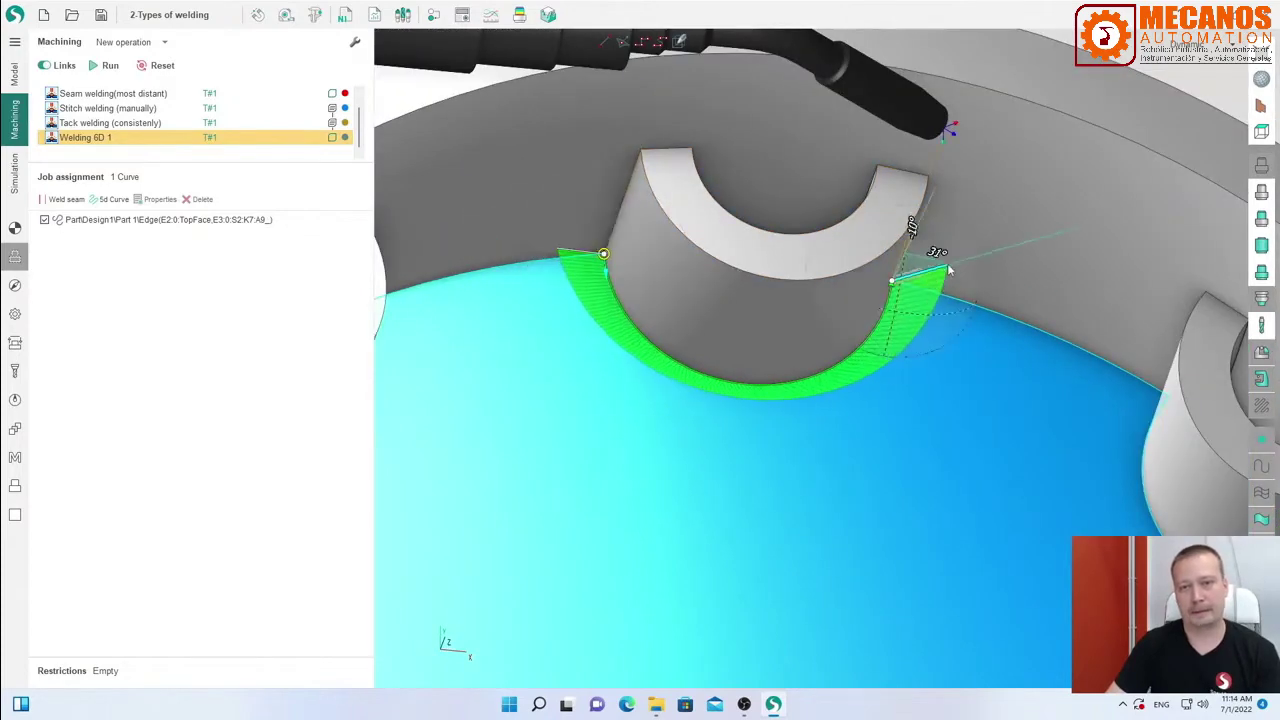
pyautogui.scroll(4, 942, 280)
pyautogui.moveTo(942, 280); pyautogui.dragTo(969, 181, button='middle')
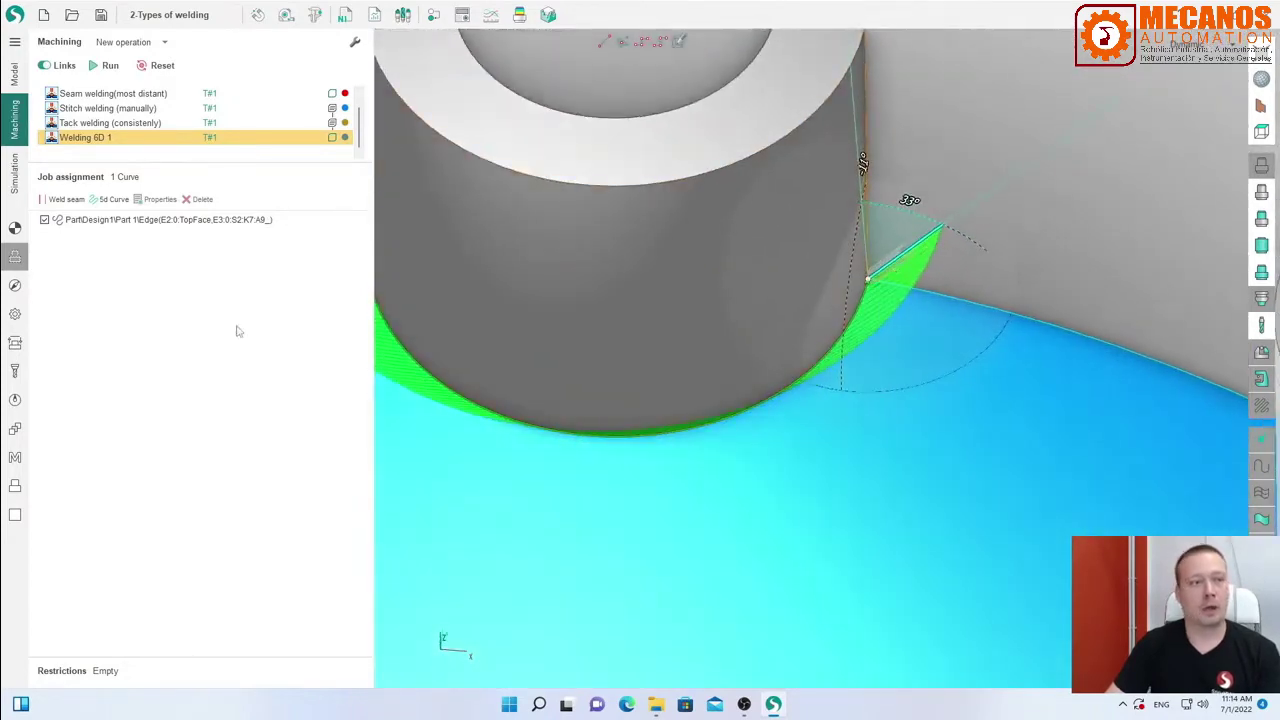
# Delete the edge curve from the Welding 6D 1 job assignment.
pyautogui.click(115, 219)
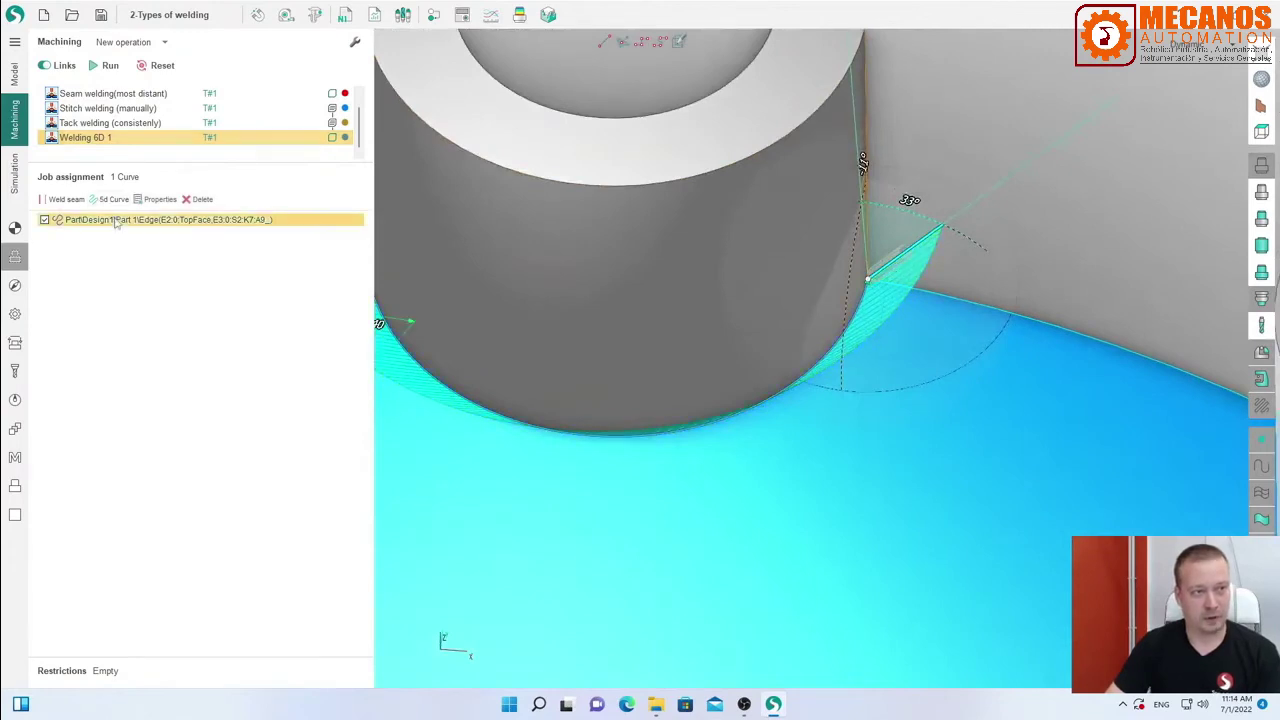
pyautogui.click(197, 199)
pyautogui.scroll(-6, 700, 330)
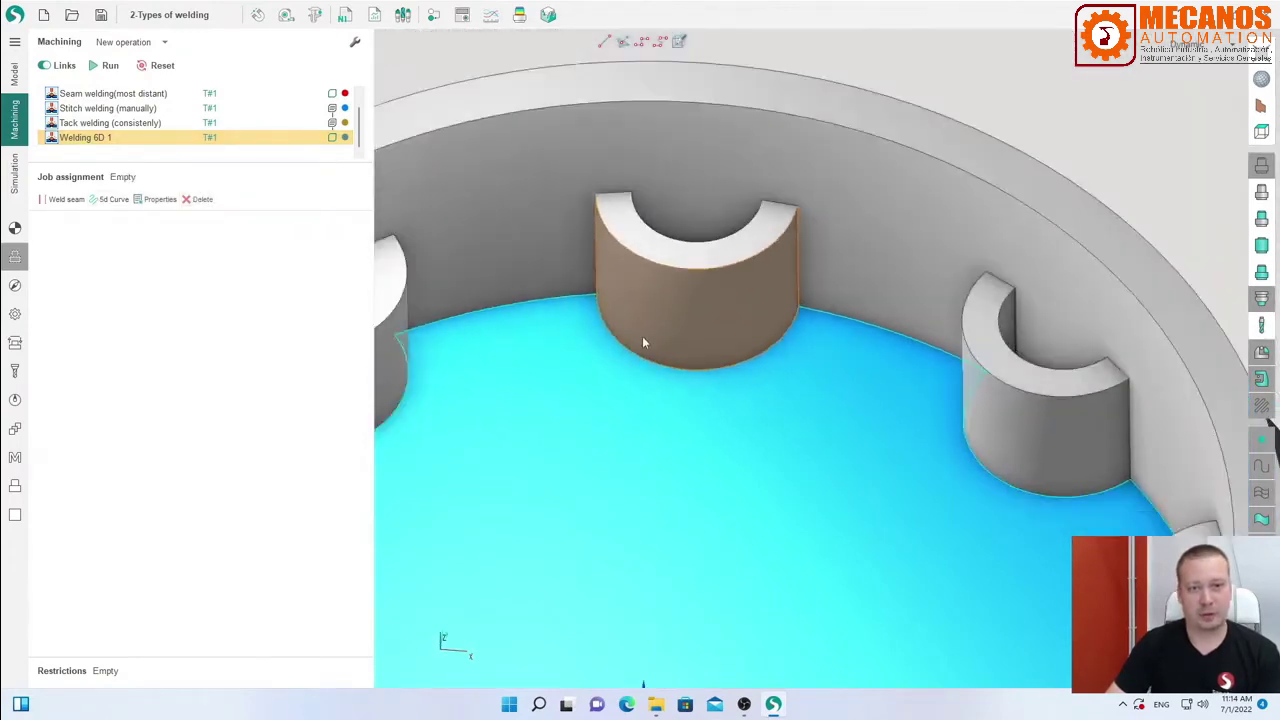
# Select the half-ring bracket's curved bottom edge and draw a multi-point spline on the floor just outside it.
pyautogui.scroll(1, 593, 305)
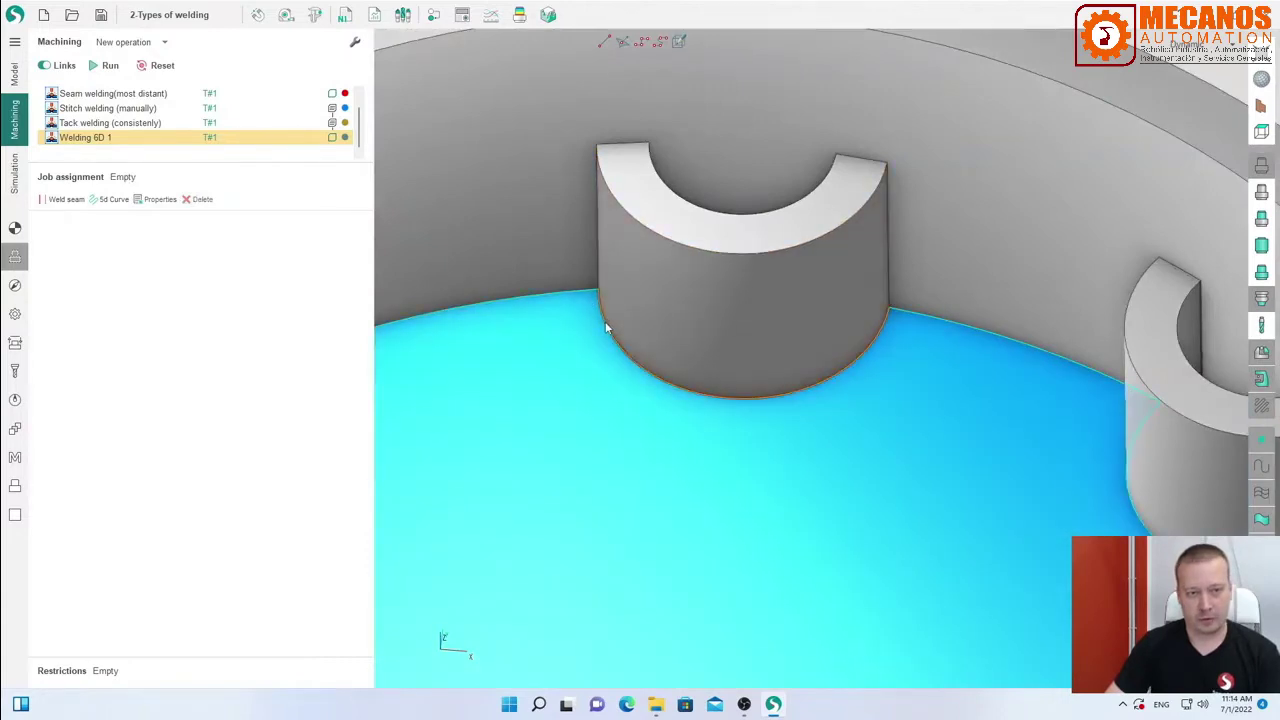
pyautogui.click(606, 330)
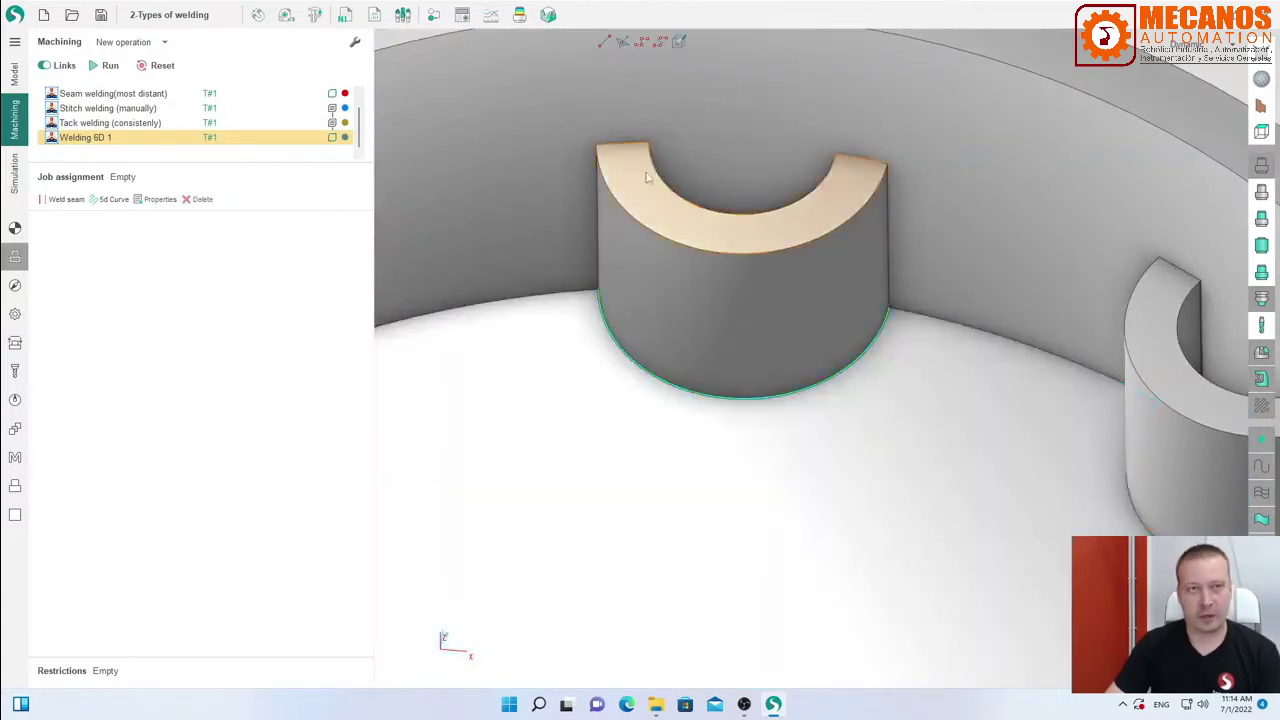
pyautogui.click(656, 43)
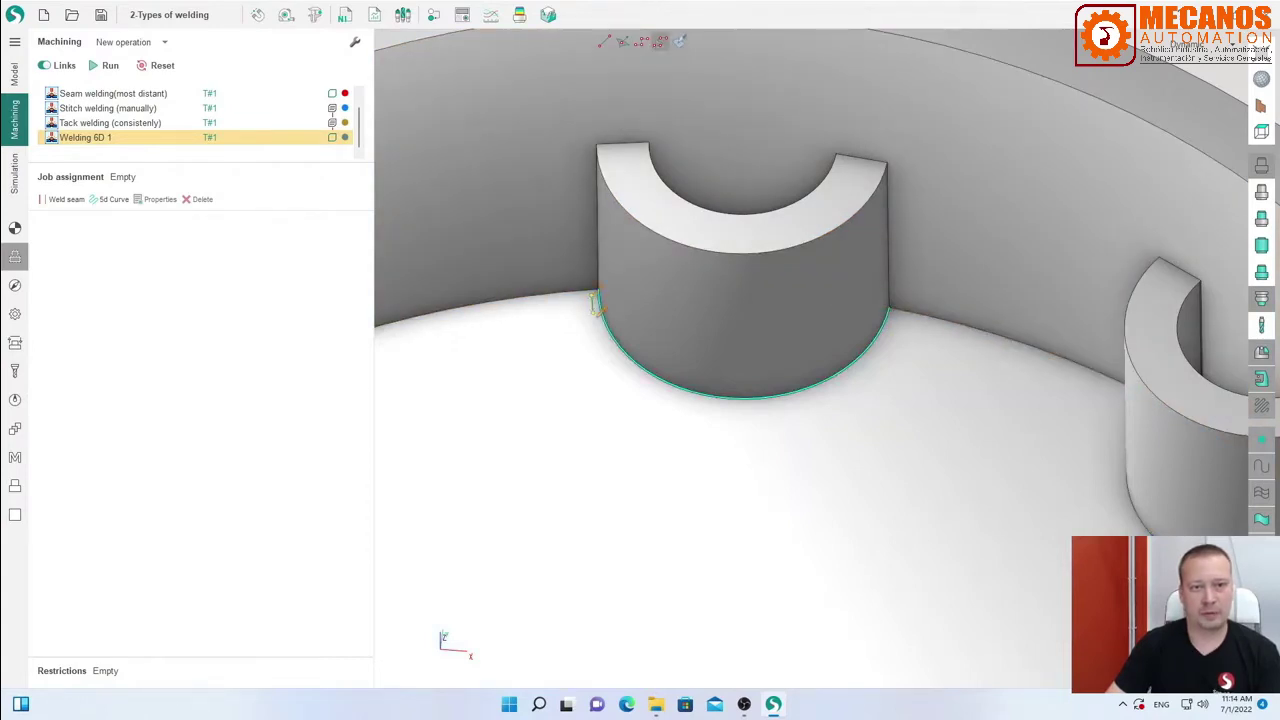
pyautogui.click(635, 376)
pyautogui.click(715, 407)
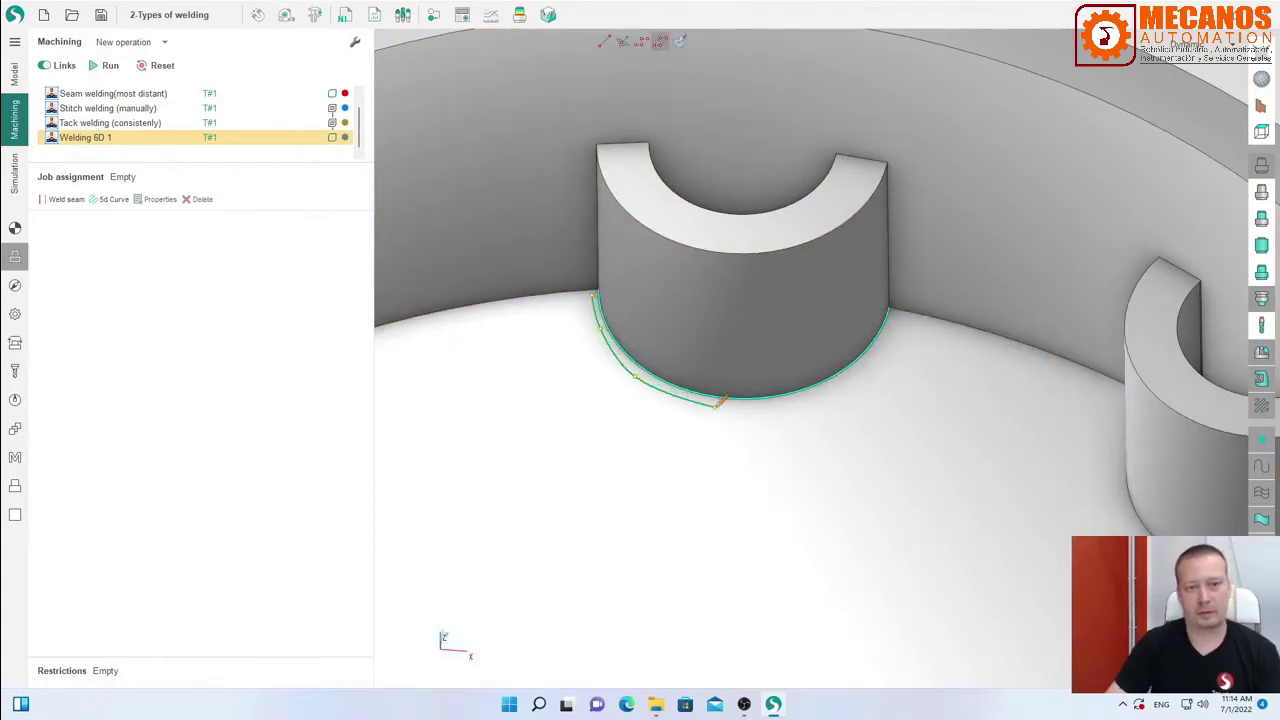
pyautogui.click(784, 402)
pyautogui.click(857, 372)
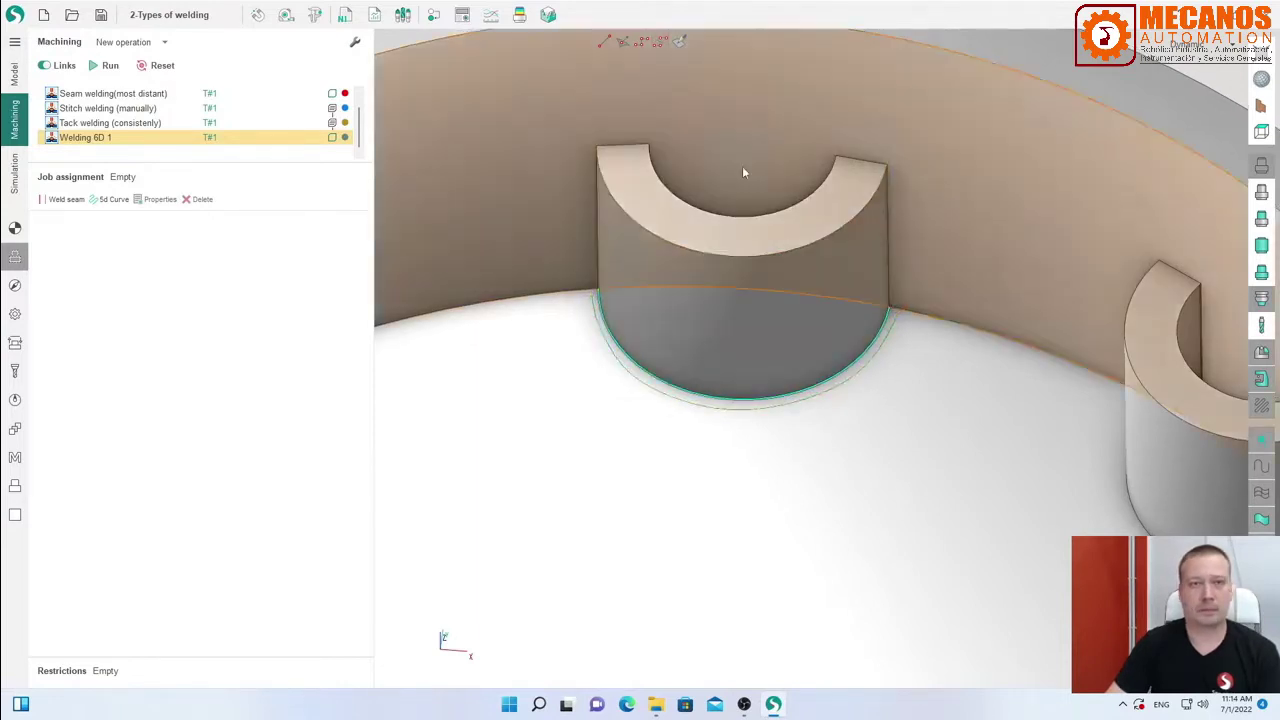
# Add the drawn spline to the job assignment as a 5d Curve and delete the edge curve, keeping only the spline.
pyautogui.click(625, 376)
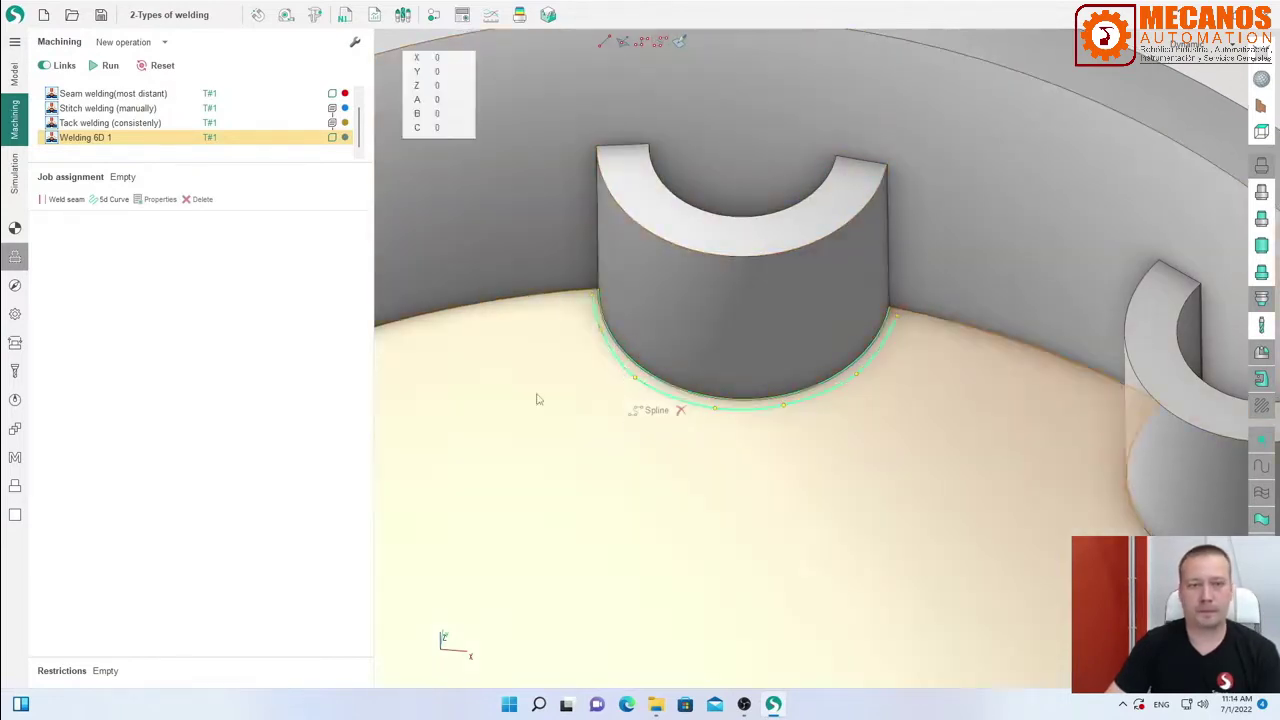
pyautogui.click(107, 200)
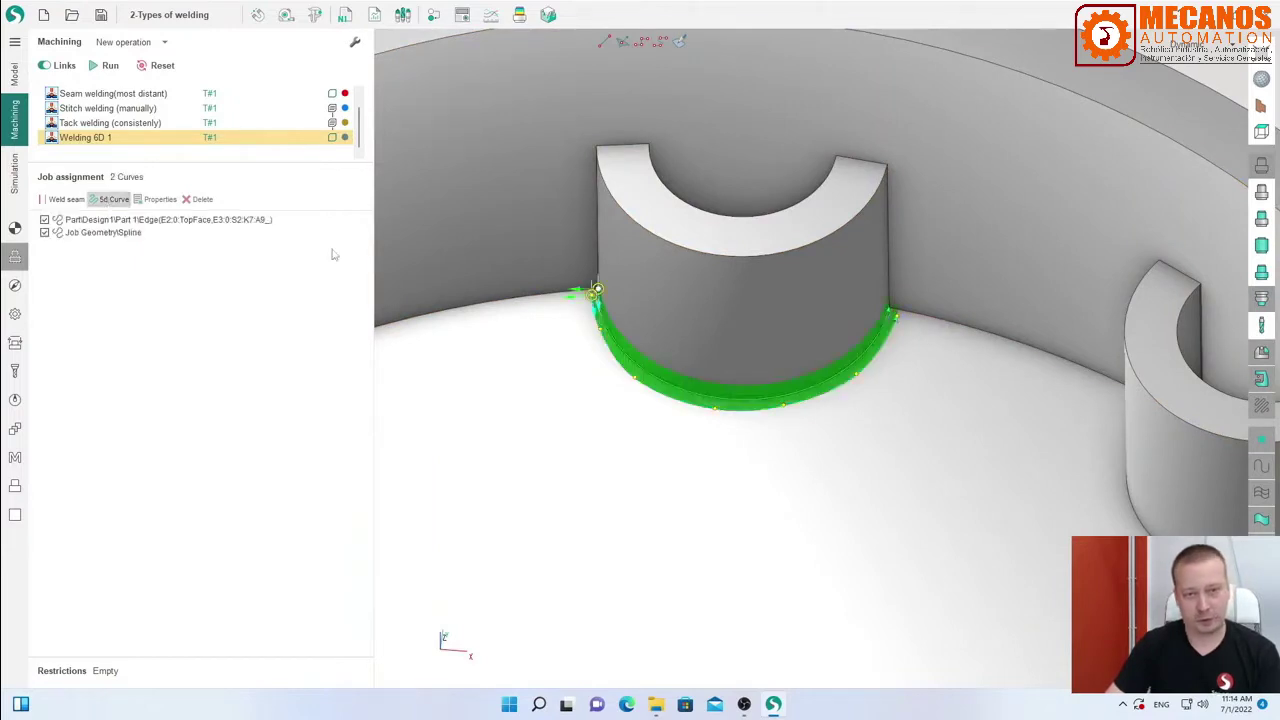
pyautogui.click(155, 222)
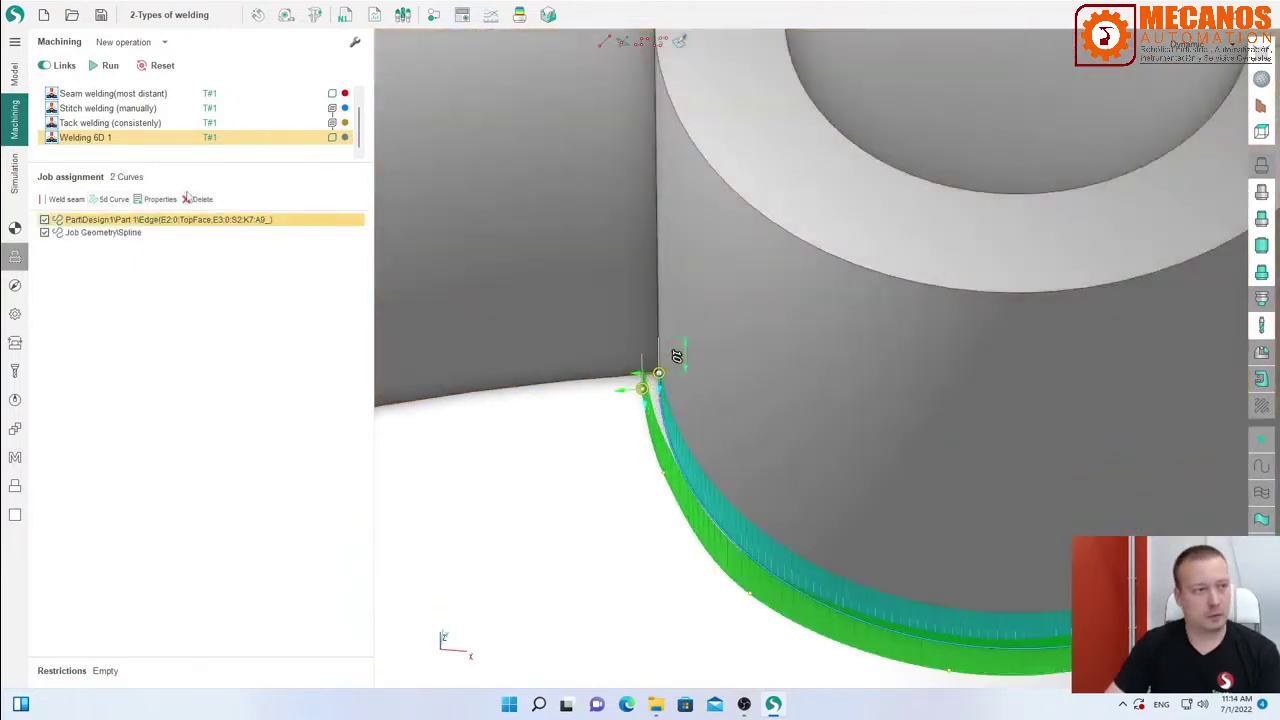
pyautogui.click(192, 199)
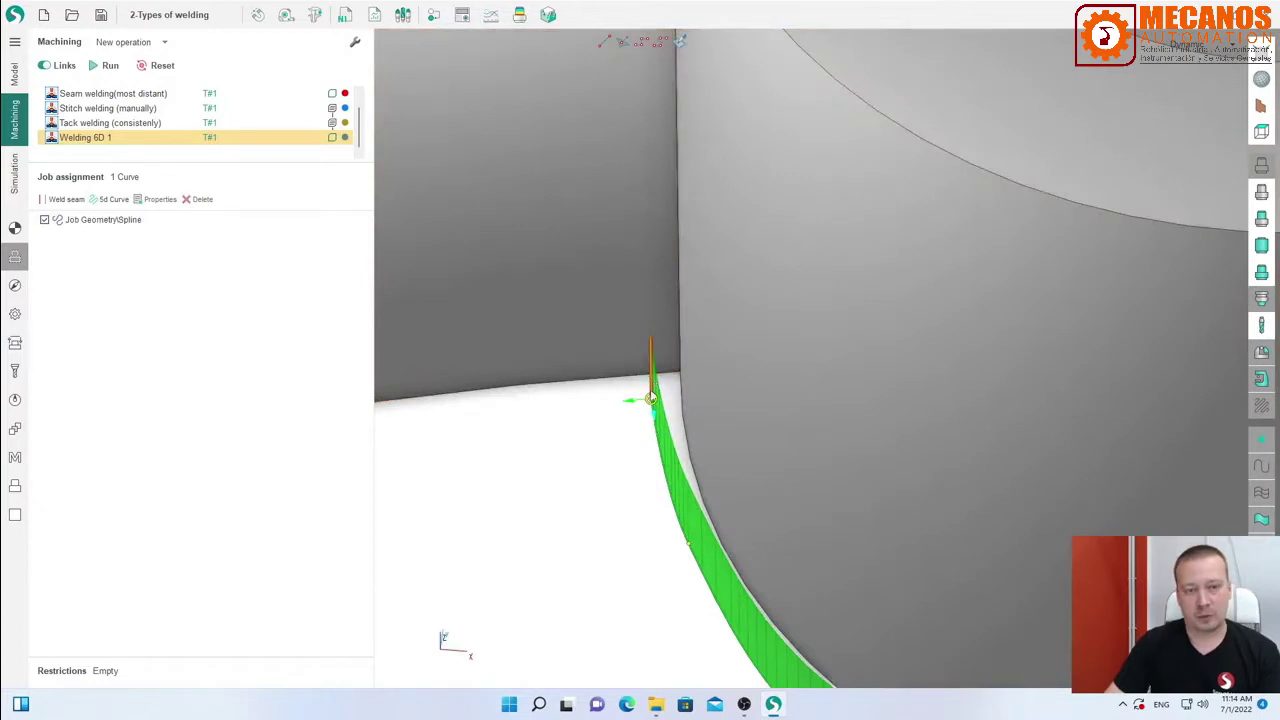
# Tilt the torch direction at the start point of the spline weld curve.
pyautogui.scroll(-4, 651, 371)
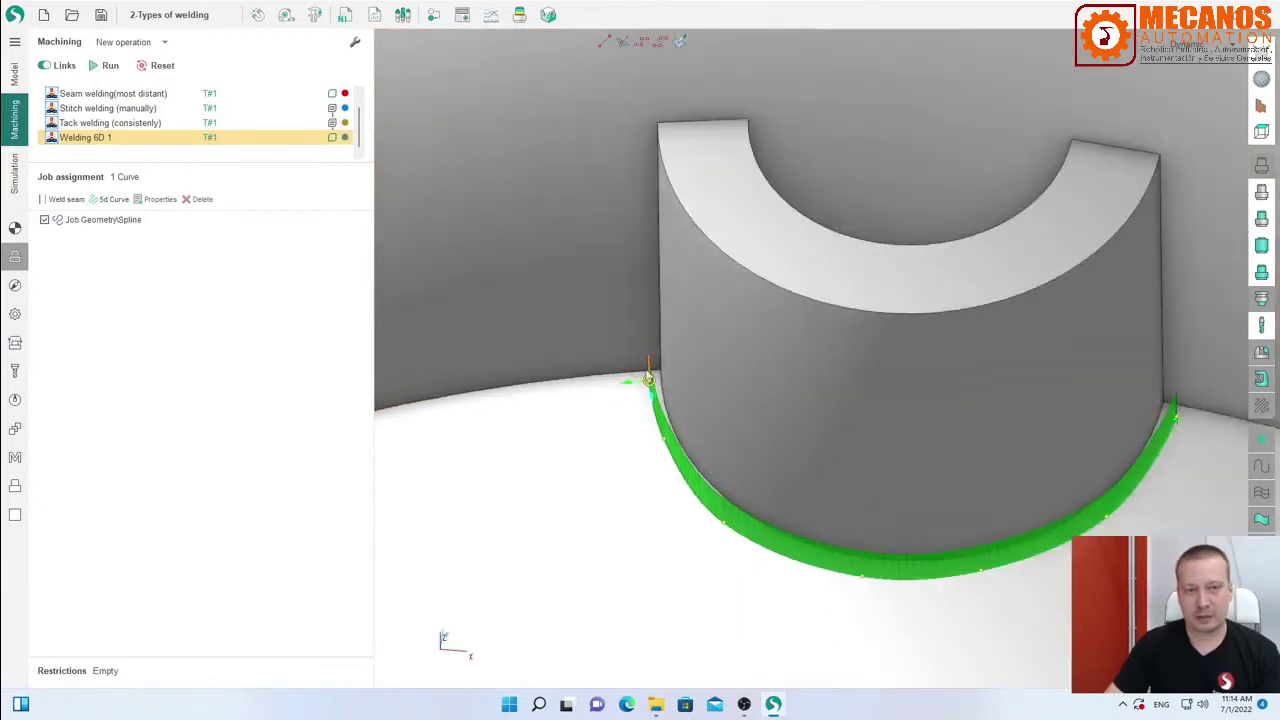
pyautogui.scroll(-5, 740, 331)
pyautogui.scroll(8, 702, 342)
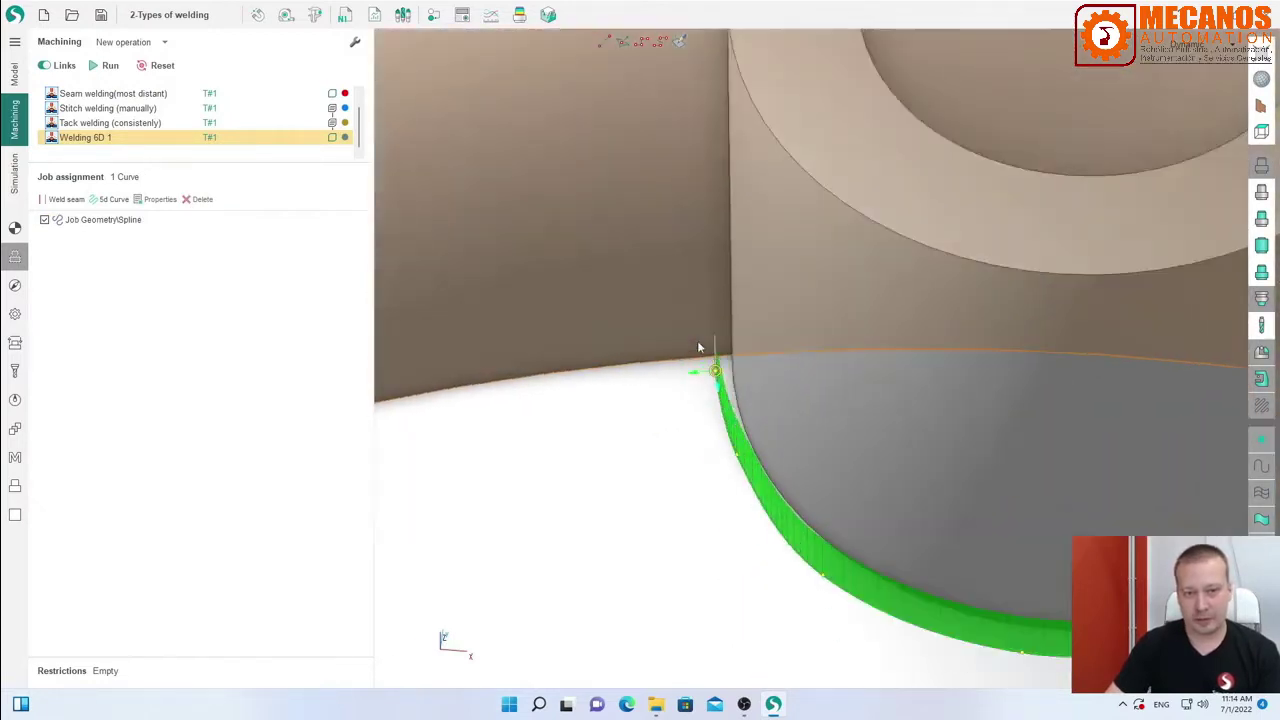
pyautogui.moveTo(719, 354); pyautogui.dragTo(728, 362, button='middle')
pyautogui.moveTo(727, 362); pyautogui.dragTo(695, 372)
# Tilt the torch direction at the end point of the spline weld curve to about -30° in both angles.
pyautogui.scroll(-5, 696, 372)
pyautogui.scroll(6, 1029, 364)
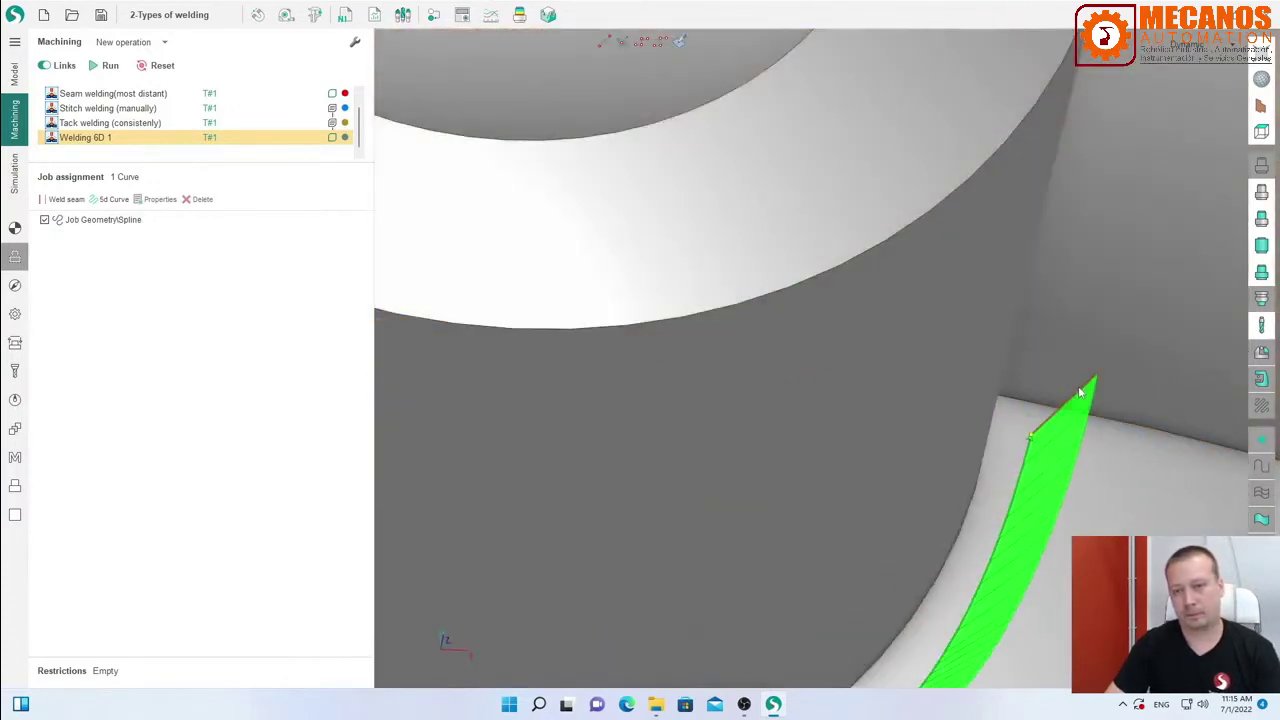
pyautogui.moveTo(1087, 394); pyautogui.dragTo(1070, 446)
pyautogui.scroll(-5, 1040, 455)
pyautogui.moveTo(1036, 457); pyautogui.dragTo(1030, 390, button='middle')
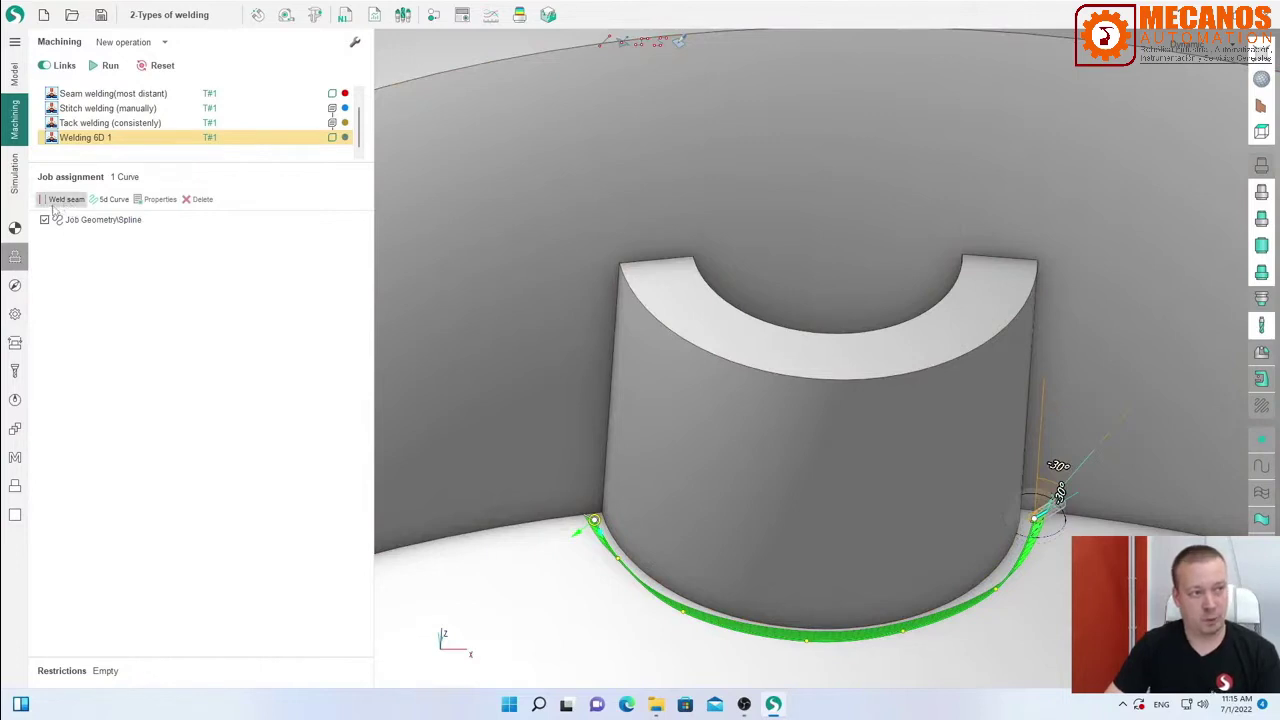
# Delete the Welding 6D 1 operation and confirm its removal.
pyautogui.scroll(-5, 573, 303)
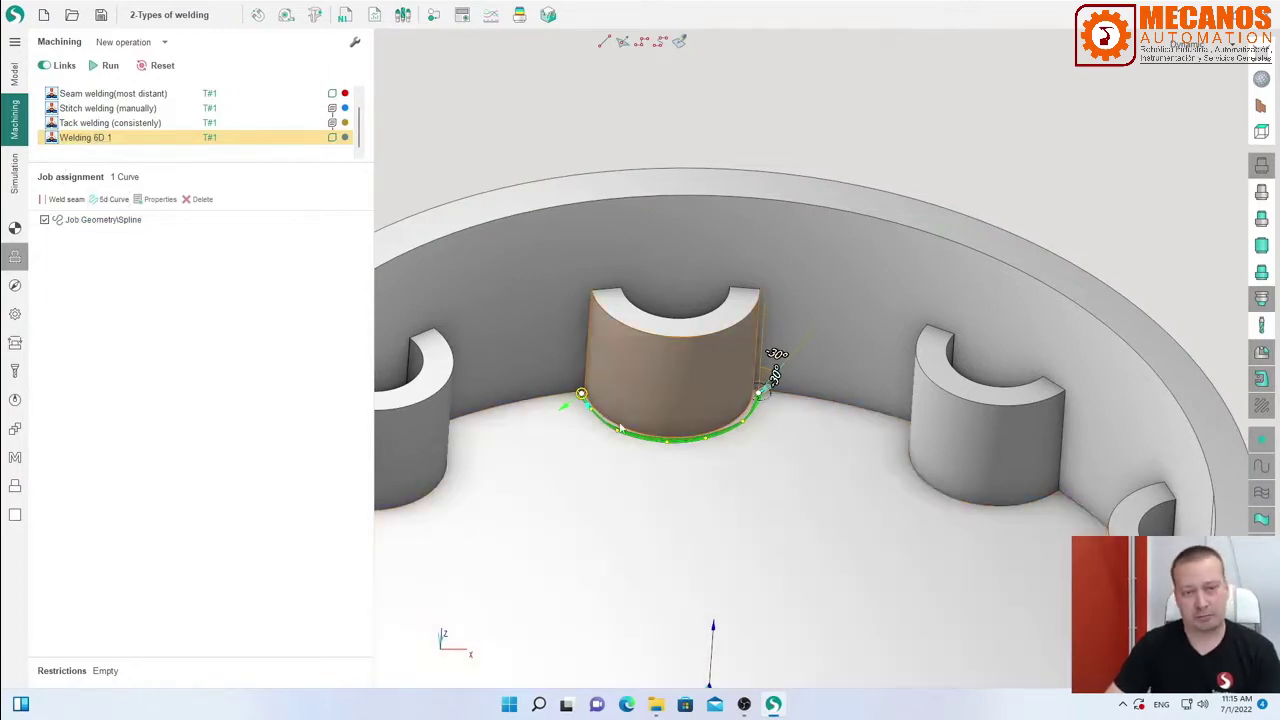
pyautogui.rightClick(98, 140)
pyautogui.click(150, 281)
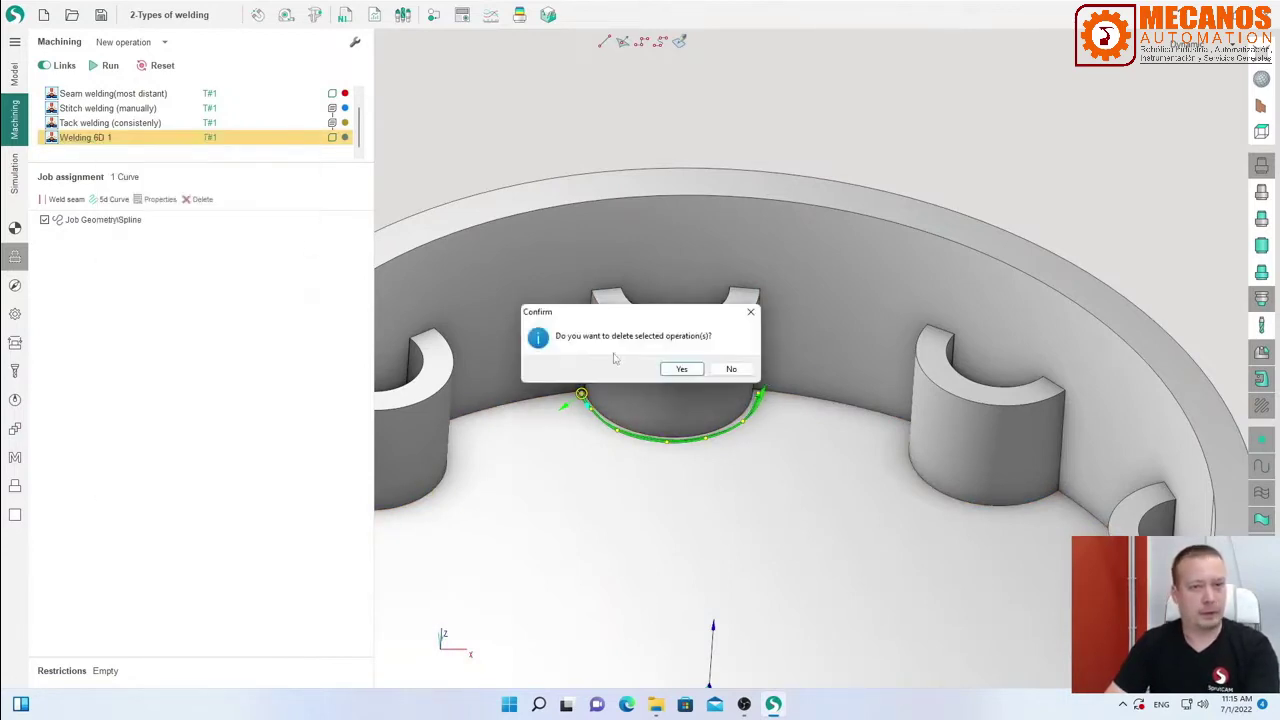
pyautogui.click(681, 370)
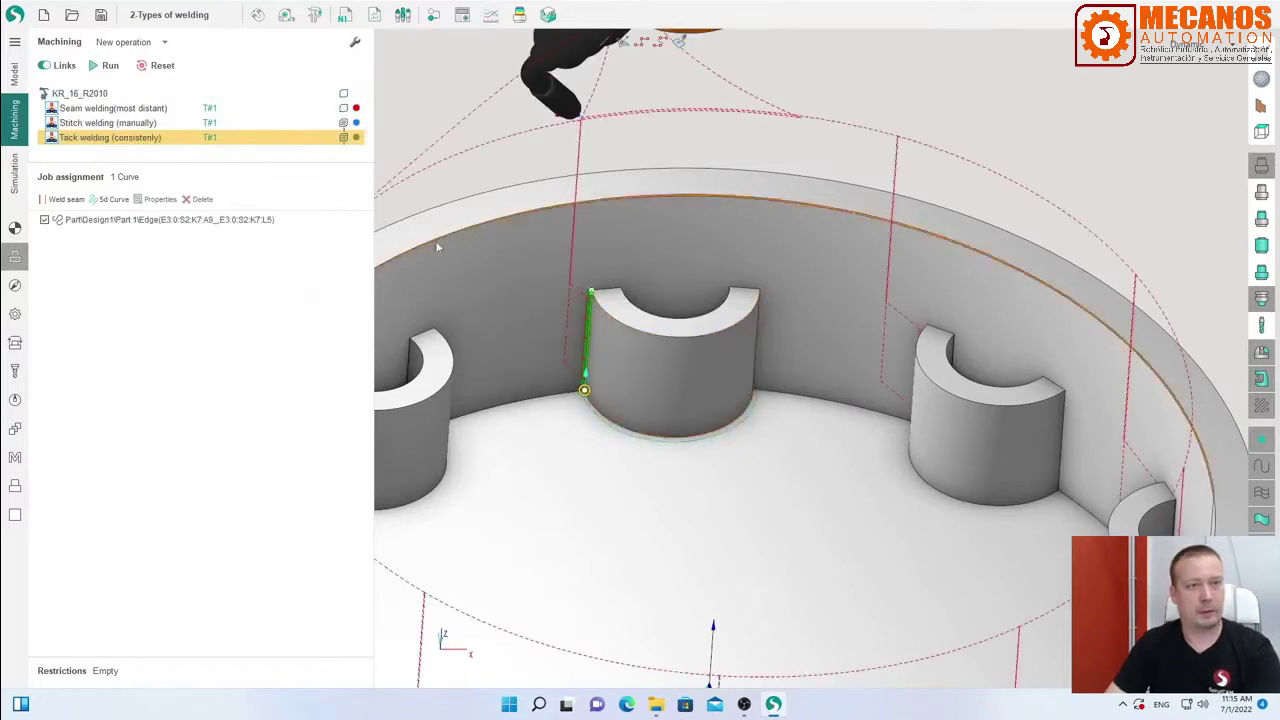
# Change the welding type of the Seam welding(most distant) operation to Stitch welding in its strategy parameters.
pyautogui.click(104, 108)
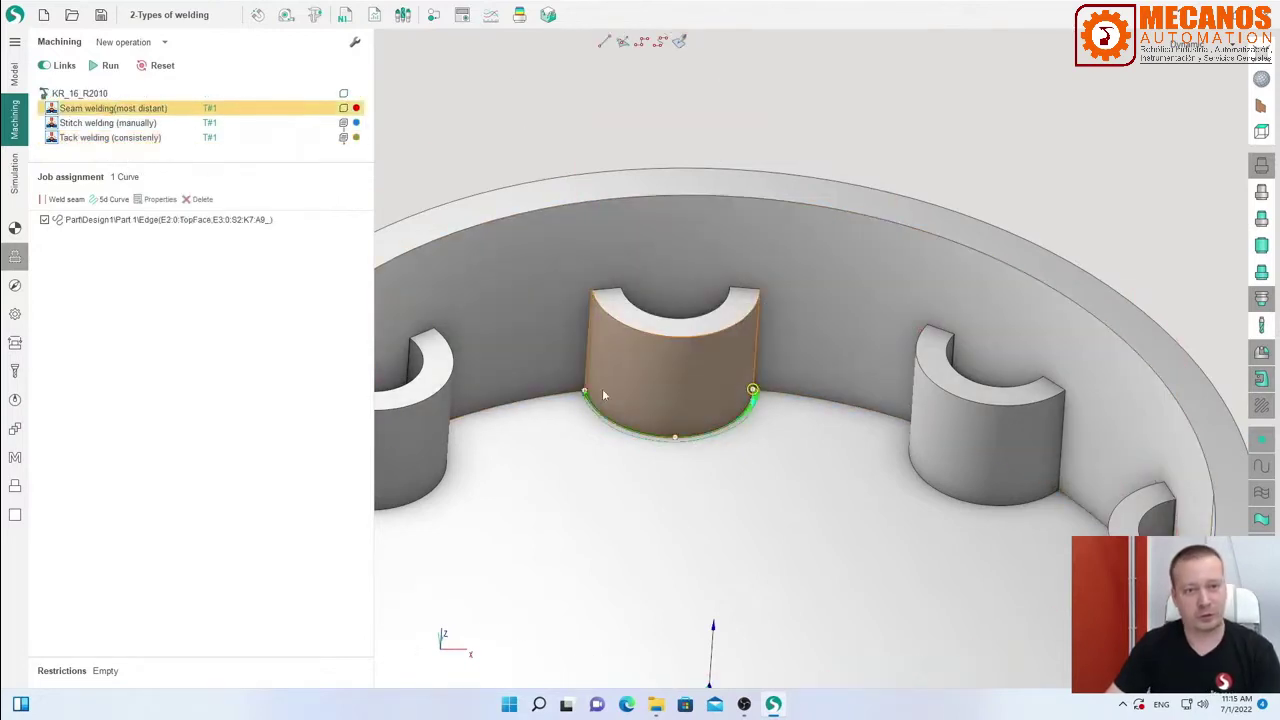
pyautogui.scroll(4, 697, 410)
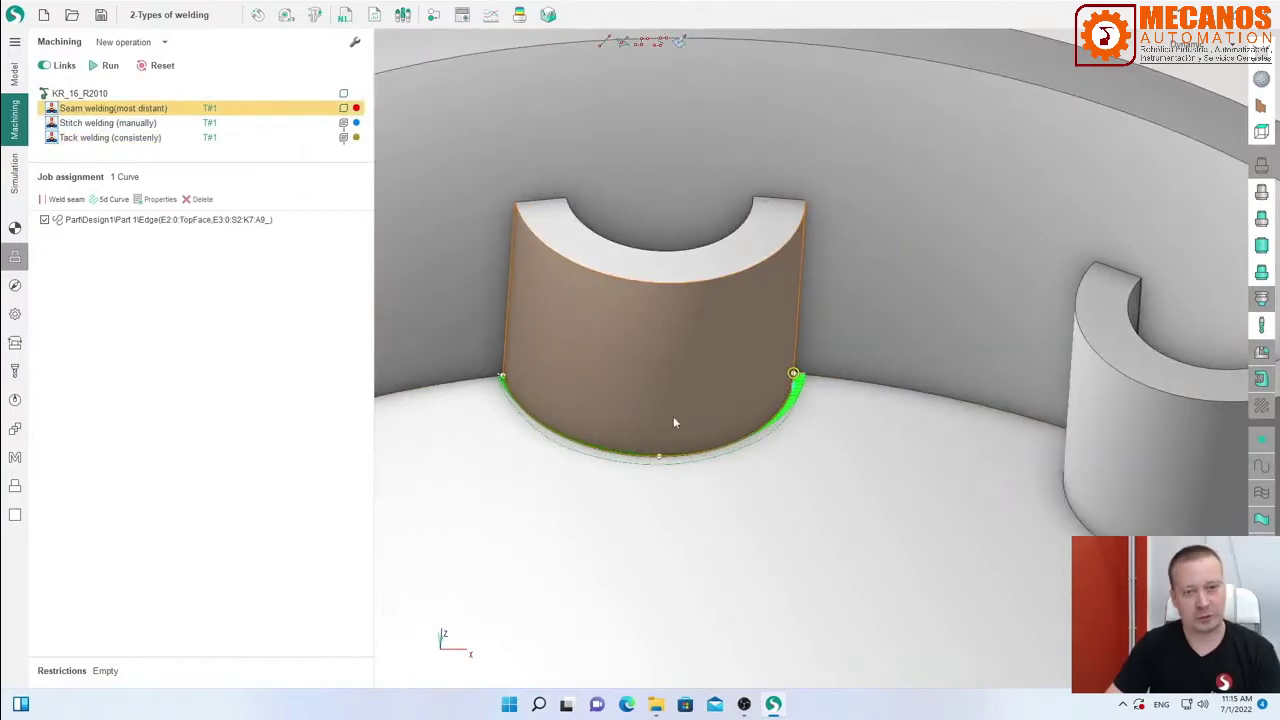
pyautogui.moveTo(673, 422); pyautogui.dragTo(653, 405, button='right')
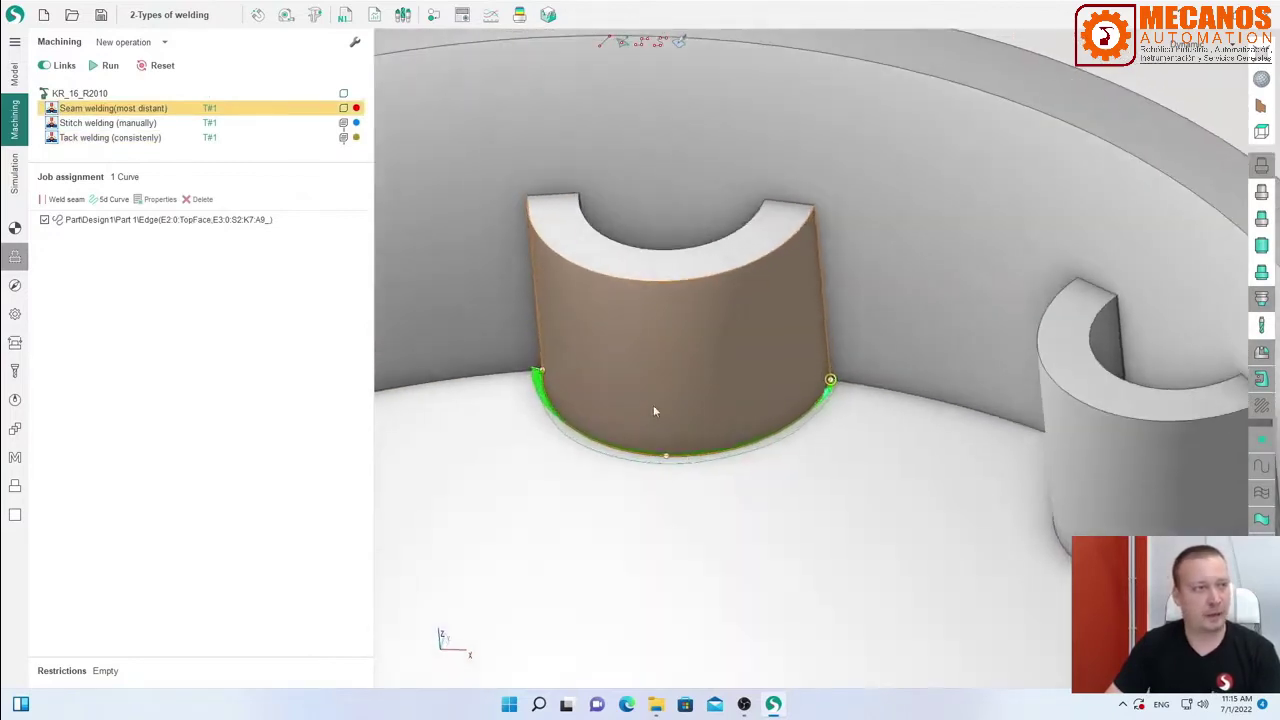
pyautogui.click(15, 286)
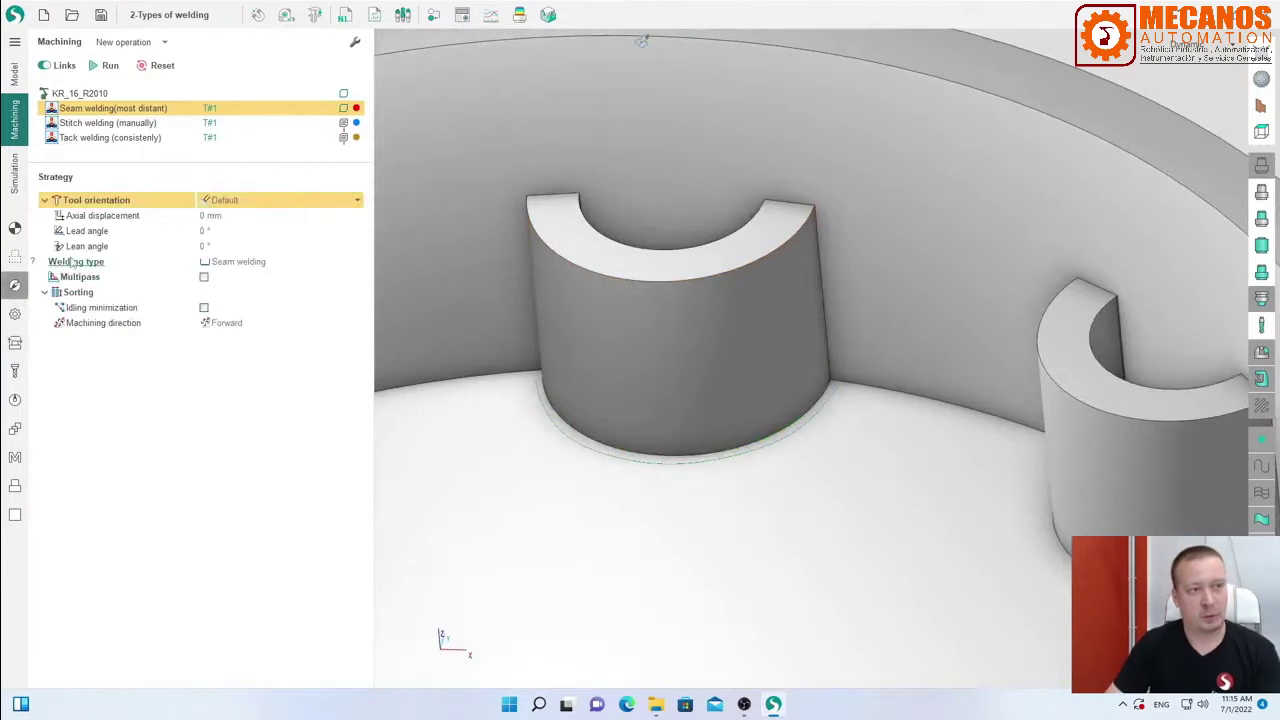
pyautogui.click(62, 262)
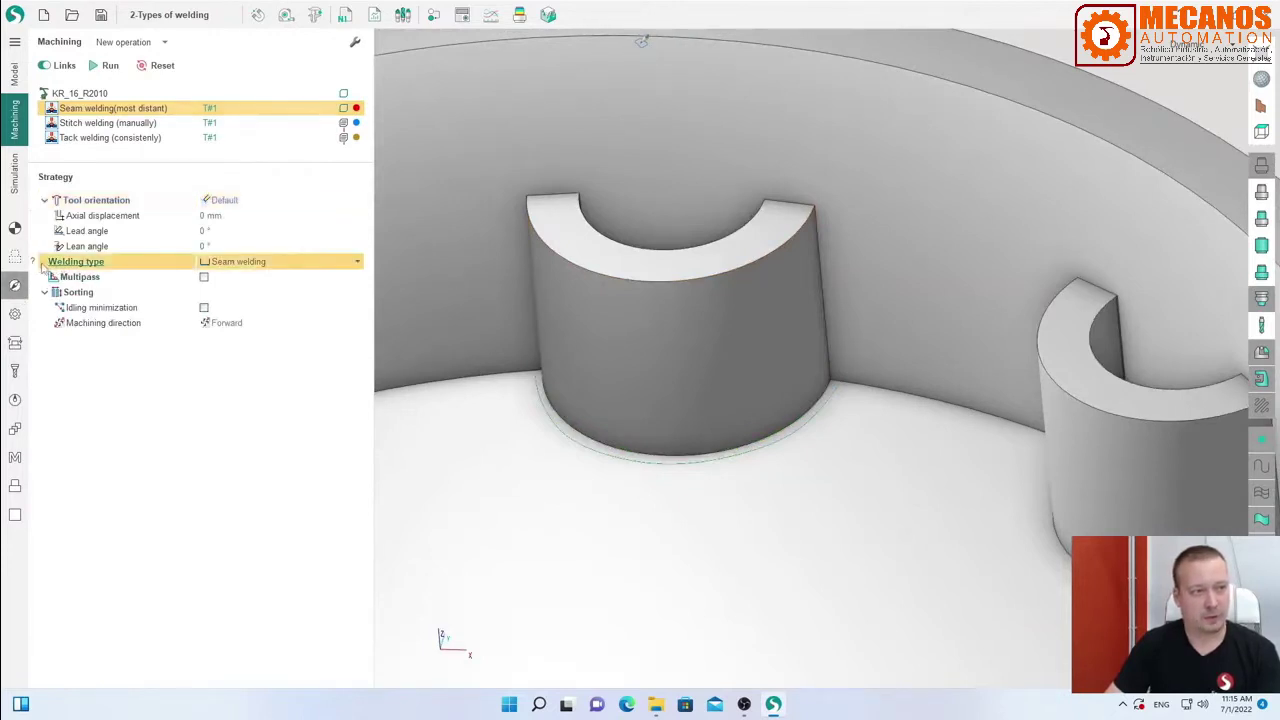
pyautogui.moveTo(35, 263)
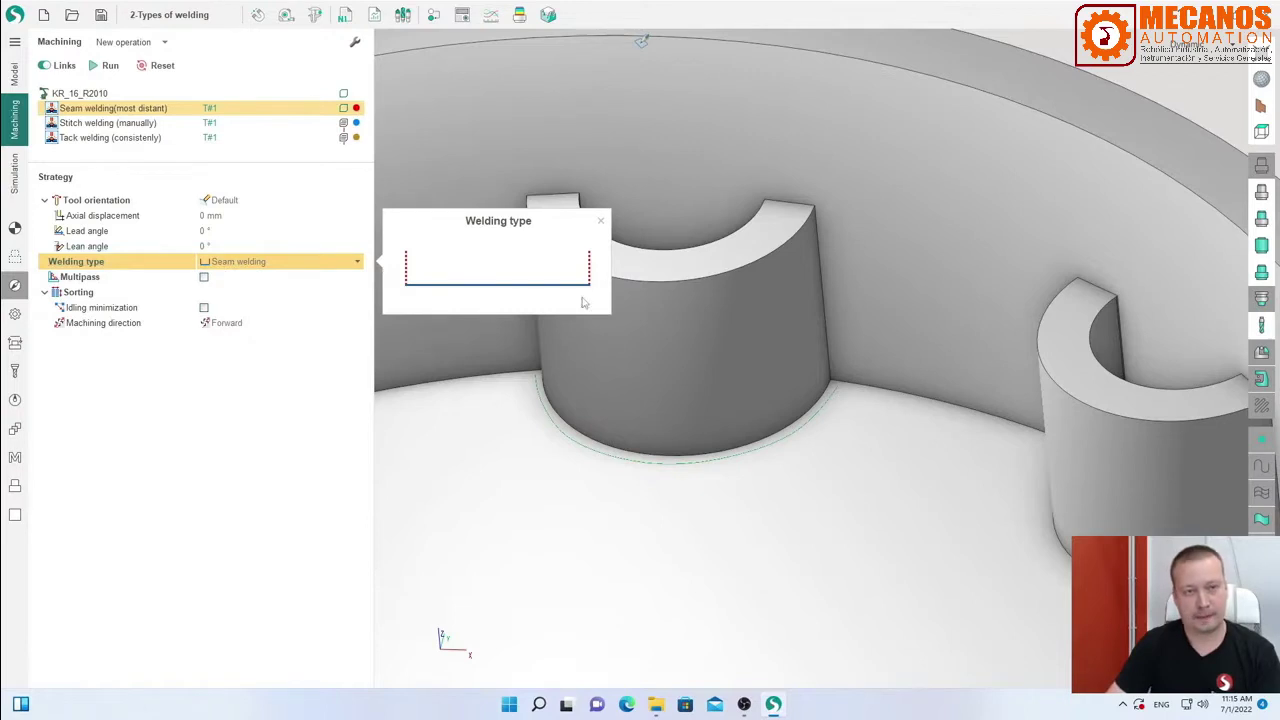
pyautogui.click(240, 262)
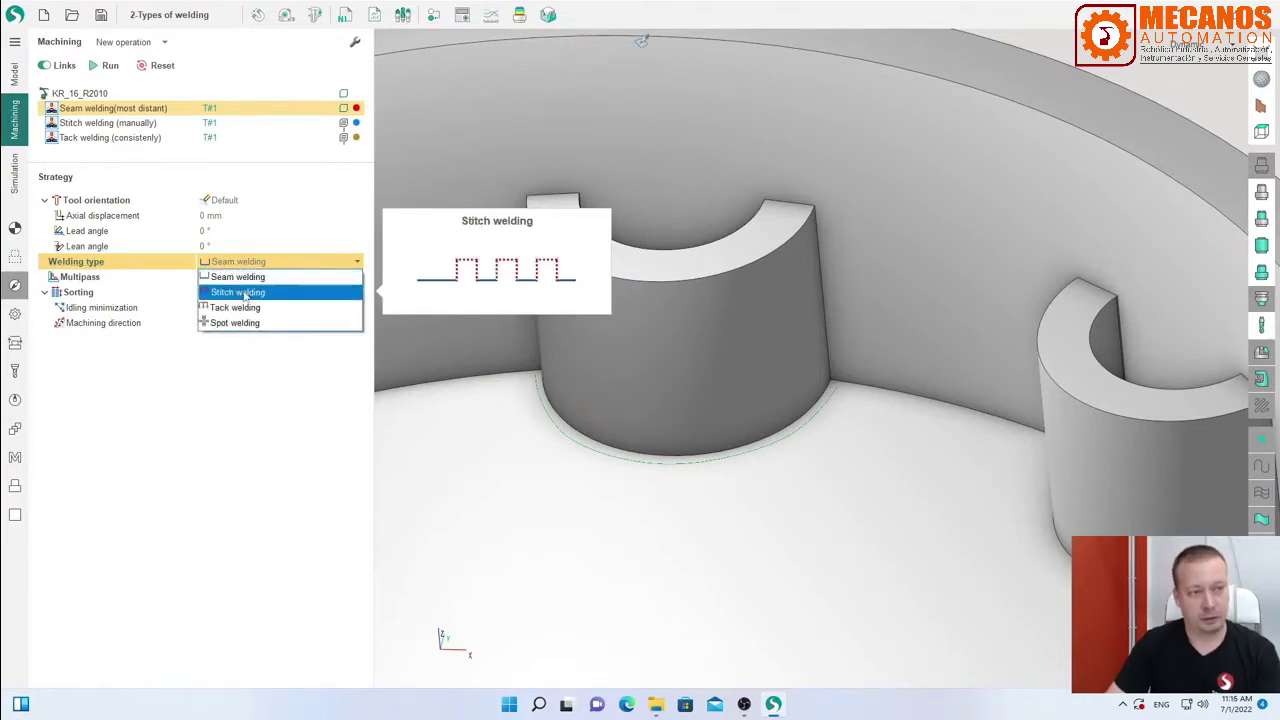
pyautogui.click(246, 292)
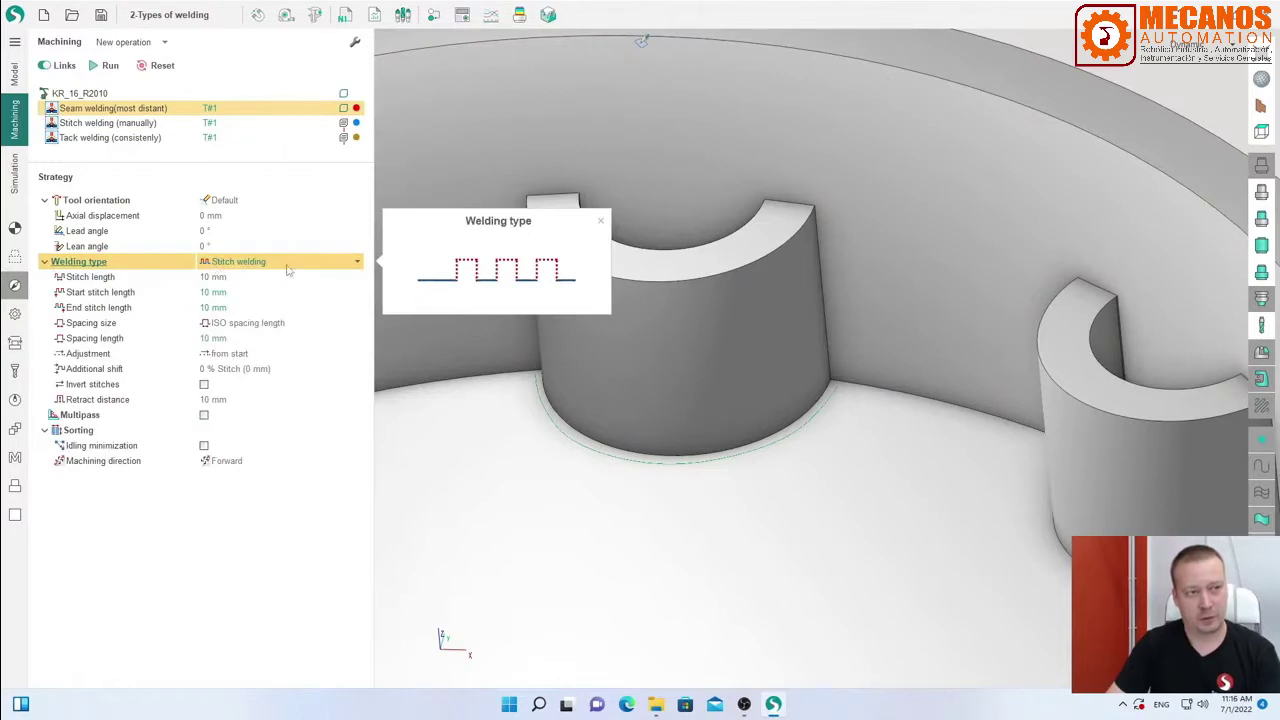
# Calculate the stitch toolpath of the Seam welding(most distant) operation and open it in simulation.
pyautogui.click(107, 67)
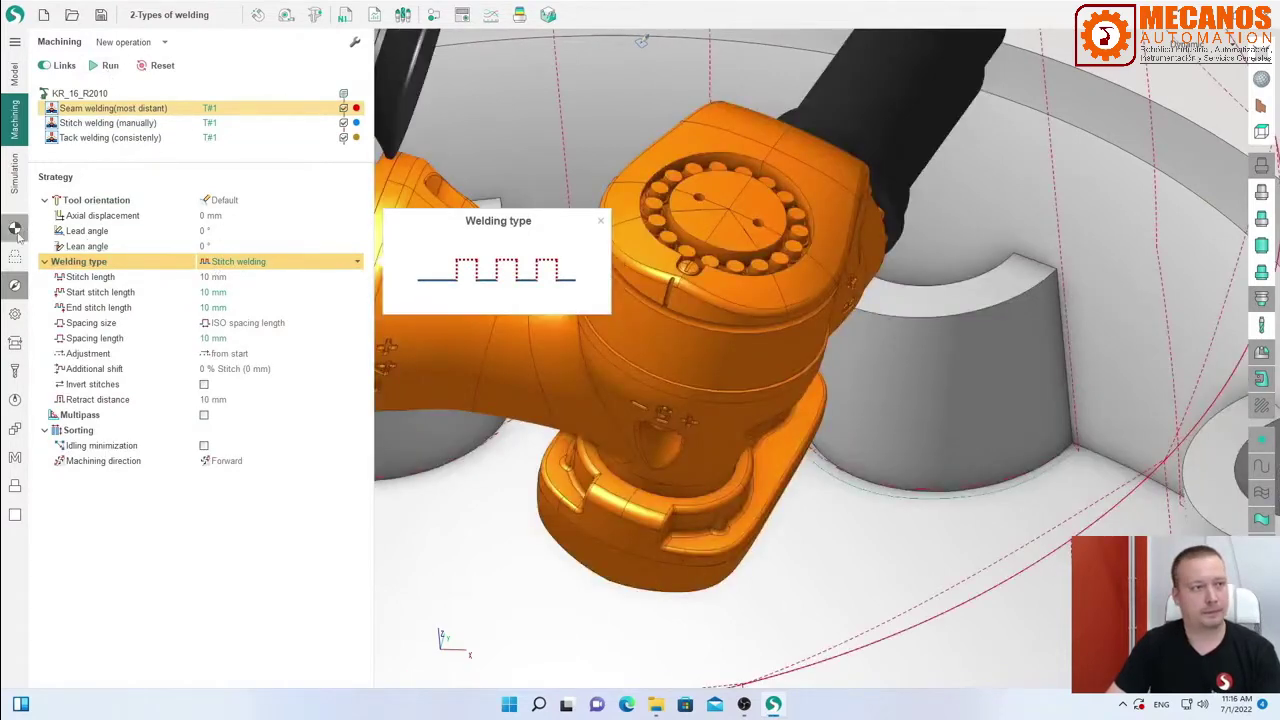
pyautogui.click(16, 176)
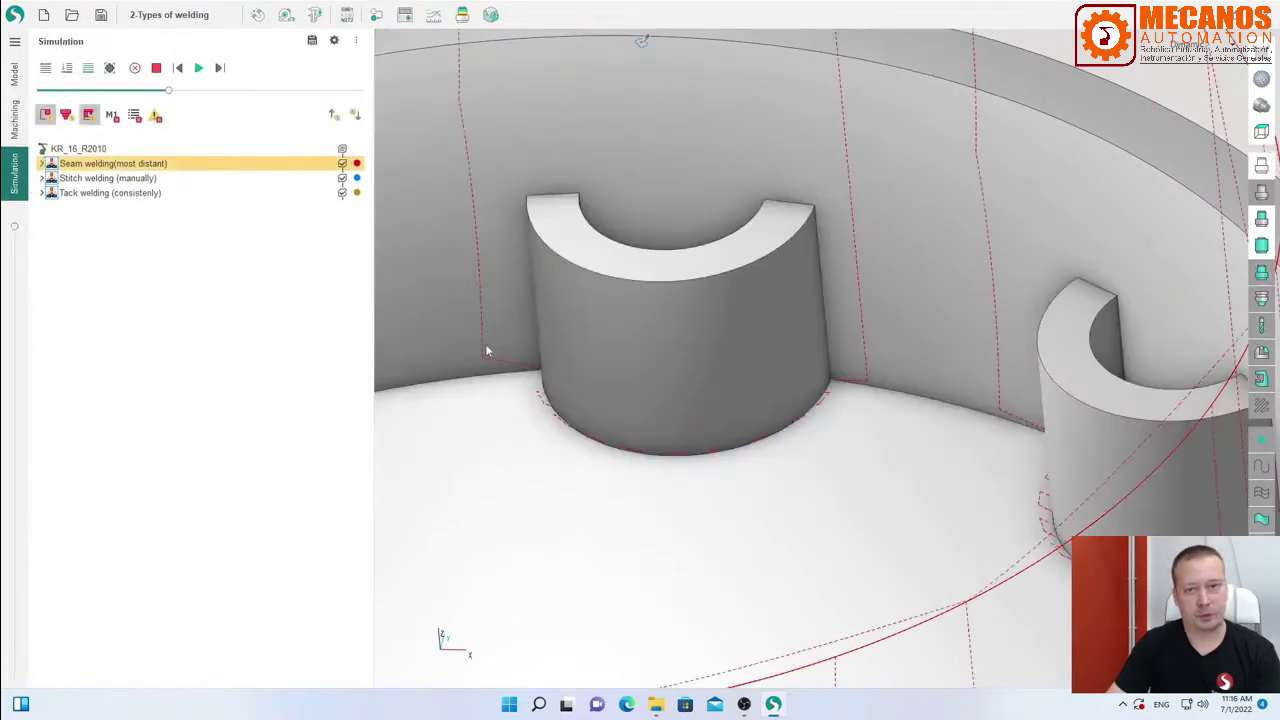
# Simulate the stitch weld of the Seam welding(most distant) operation from its first level and inspect the stitches around the bracket.
pyautogui.click(41, 163)
pyautogui.click(90, 236)
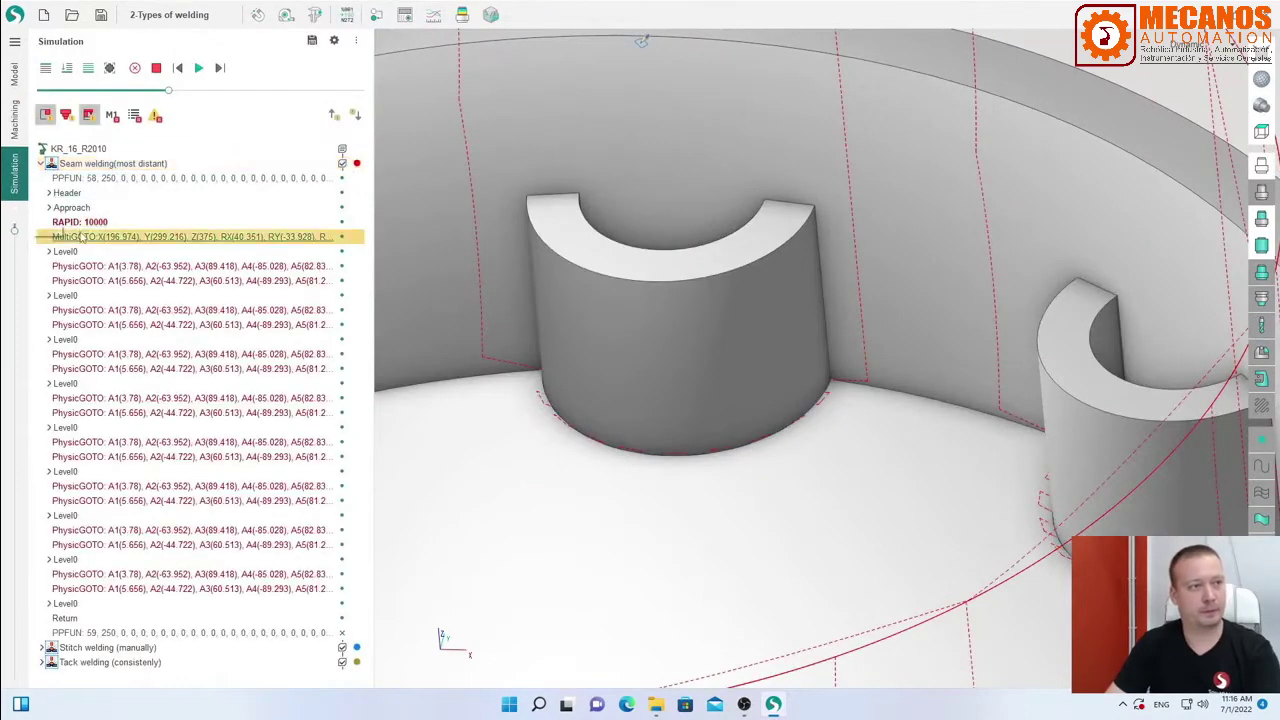
pyautogui.click(199, 68)
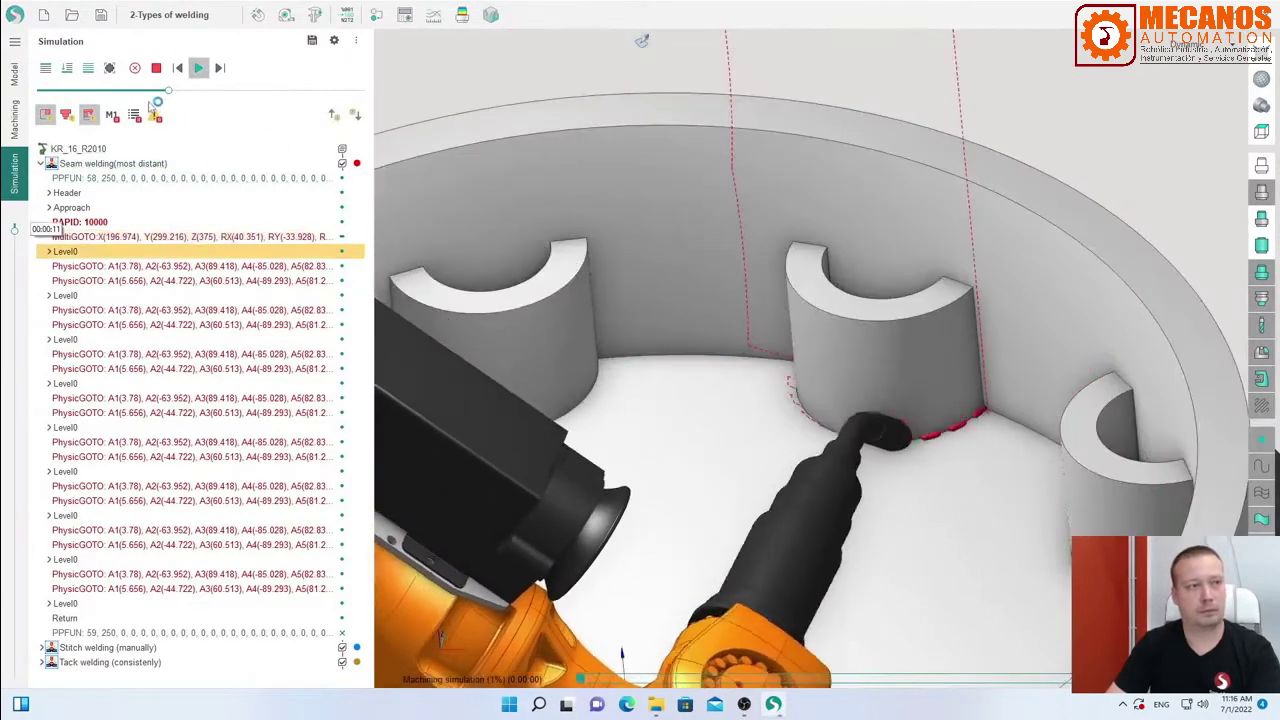
pyautogui.scroll(6, 930, 432)
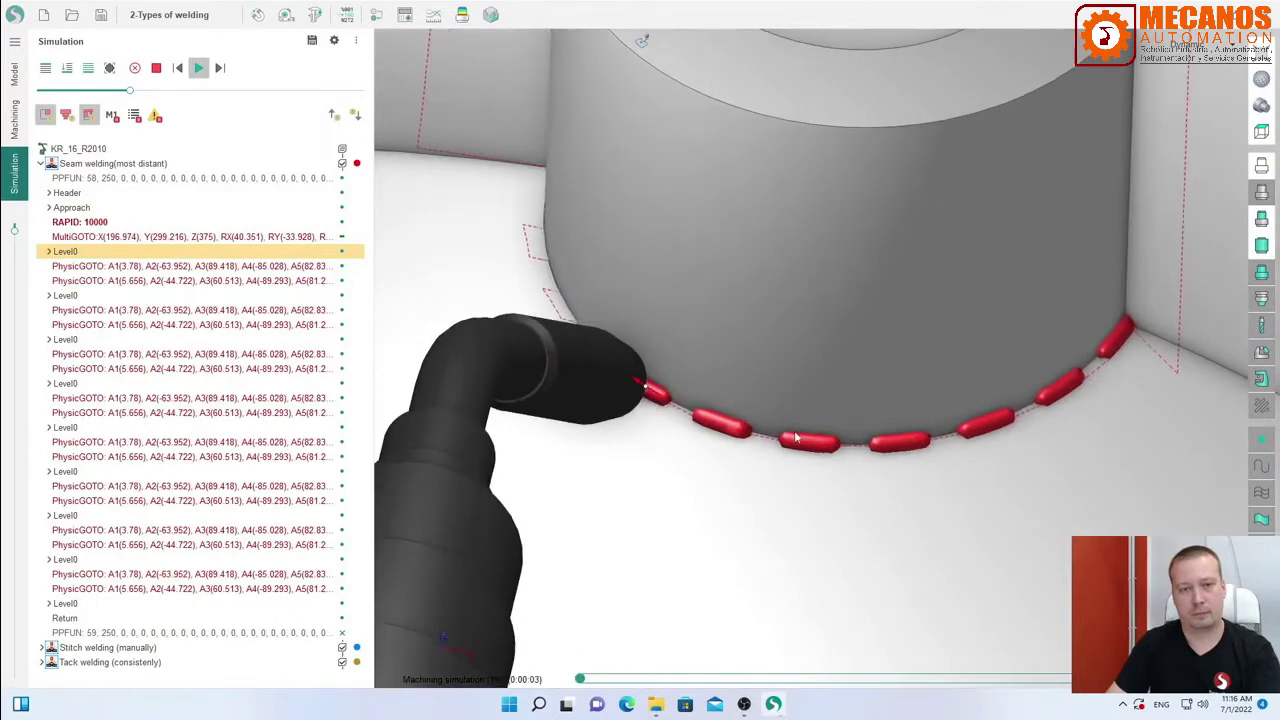
pyautogui.moveTo(795, 435); pyautogui.dragTo(831, 414, button='middle')
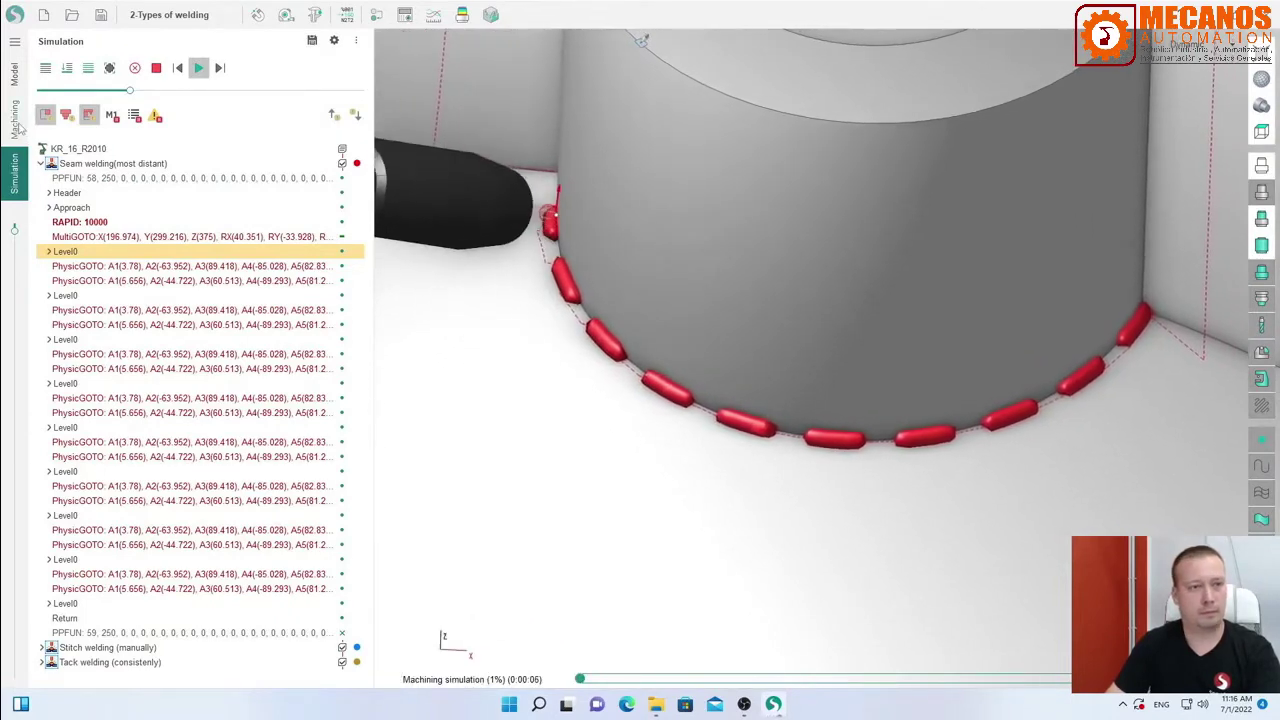
# Review the stitch welding strategy parameters of Seam welding(most distant): stitch lengths, spacing, adjustment, additional shift and inverted stitches.
pyautogui.click(15, 120)
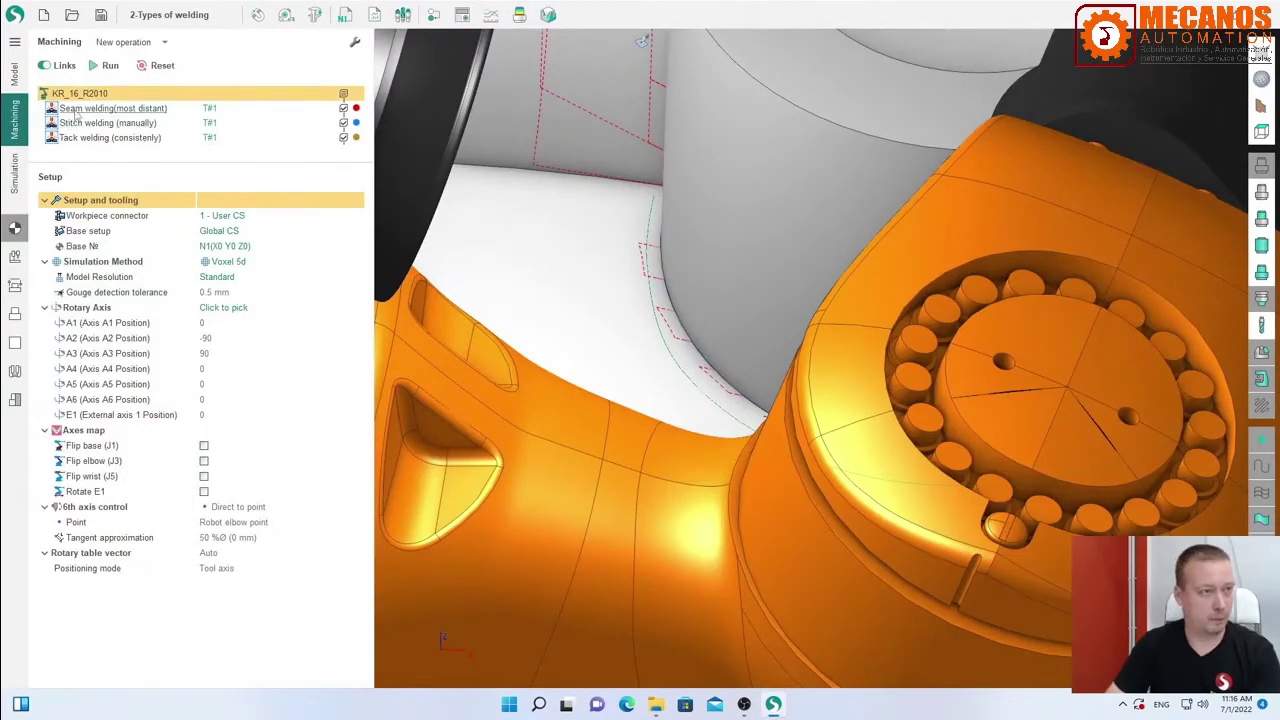
pyautogui.click(110, 108)
pyautogui.click(14, 287)
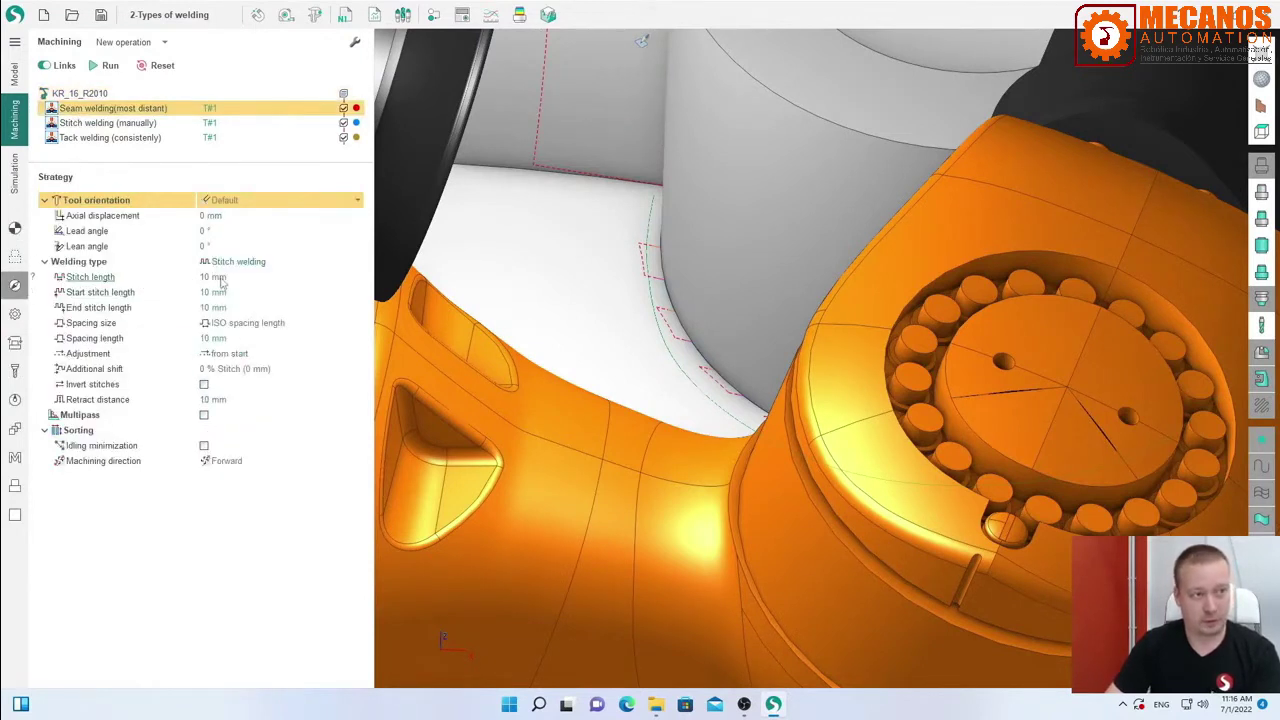
pyautogui.click(90, 277)
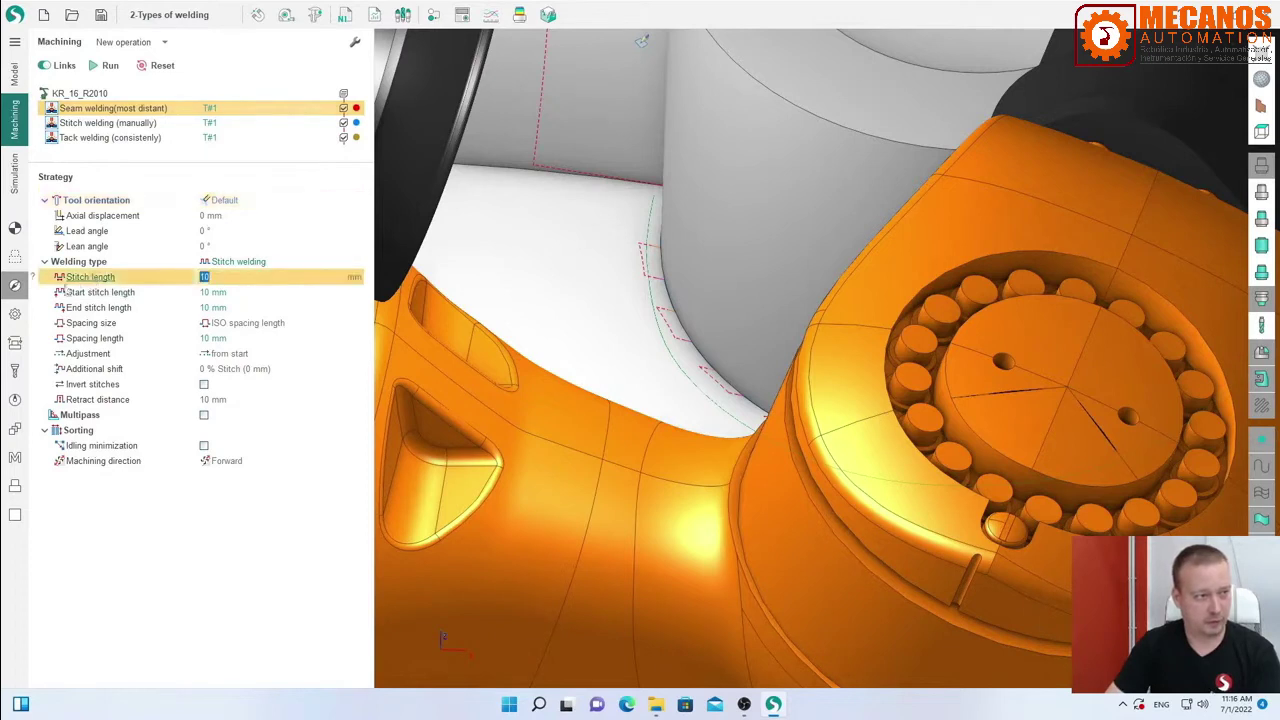
pyautogui.click(82, 292)
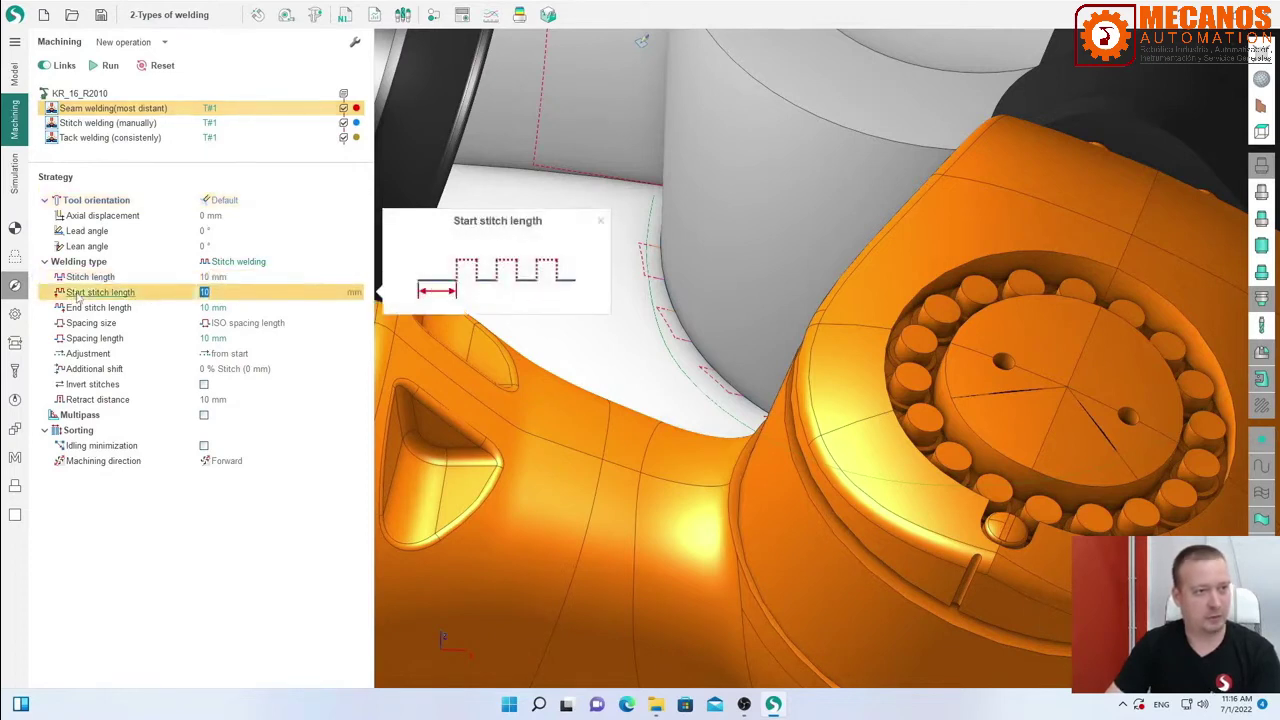
pyautogui.click(80, 308)
pyautogui.click(80, 323)
pyautogui.click(80, 338)
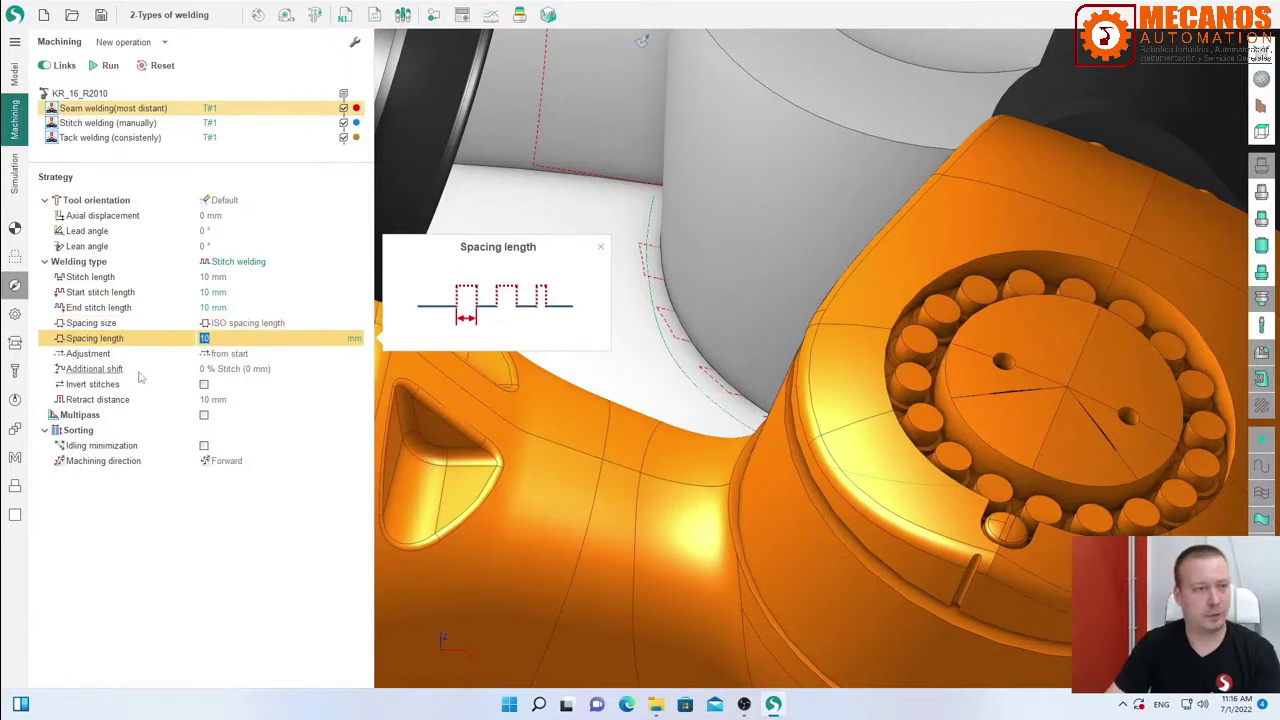
pyautogui.click(90, 354)
pyautogui.click(104, 370)
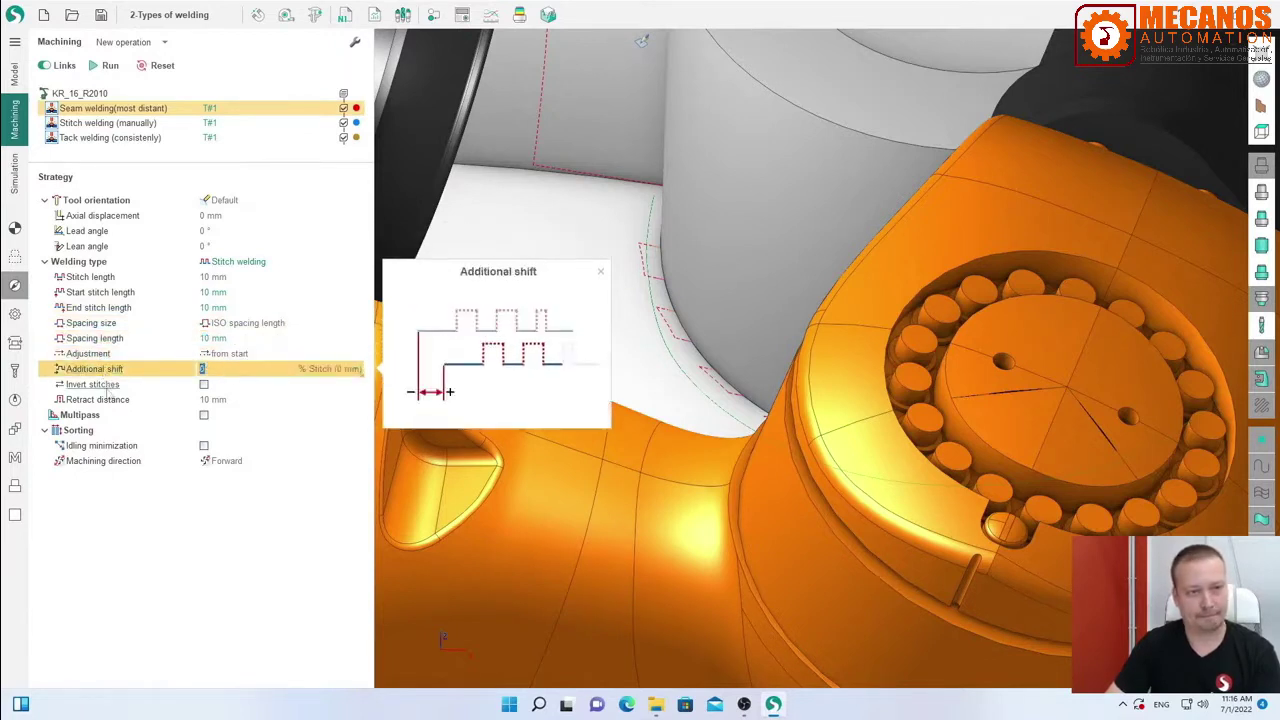
pyautogui.click(100, 385)
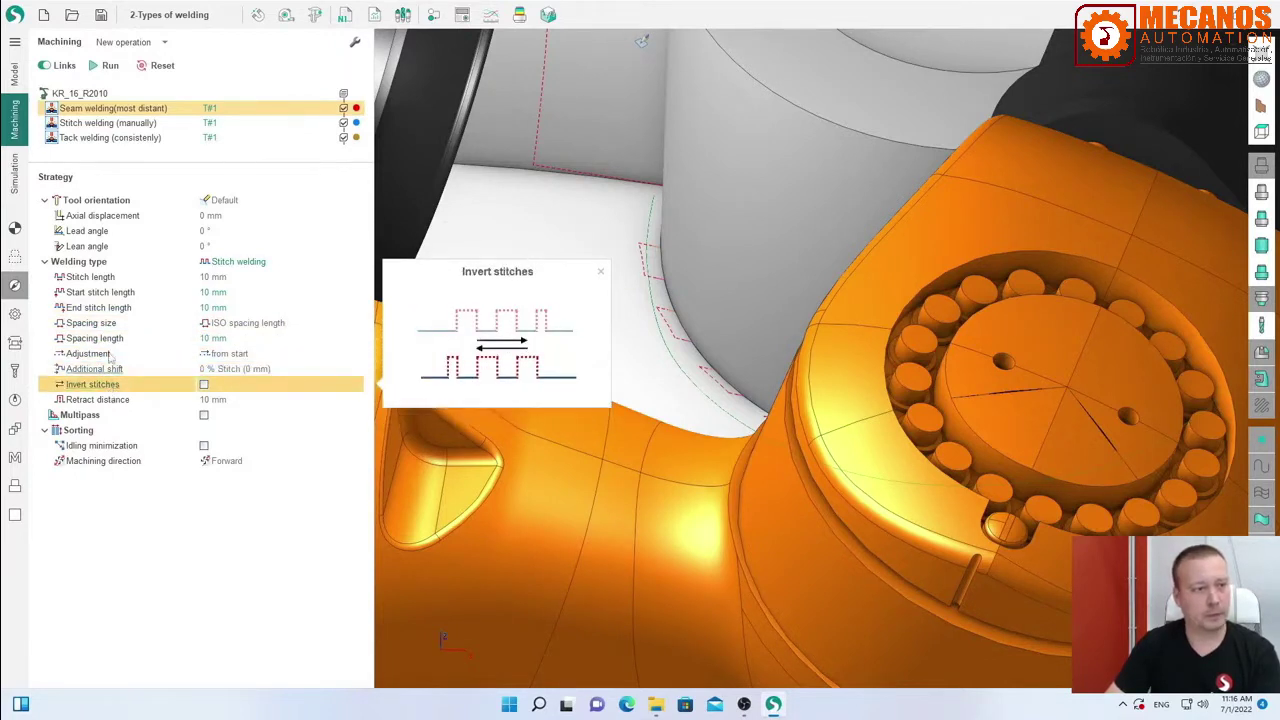
pyautogui.click(88, 354)
# Change the operation's welding type to Tack welding with a points step count of 8 and calculate its toolpath.
pyautogui.click(226, 264)
pyautogui.click(228, 263)
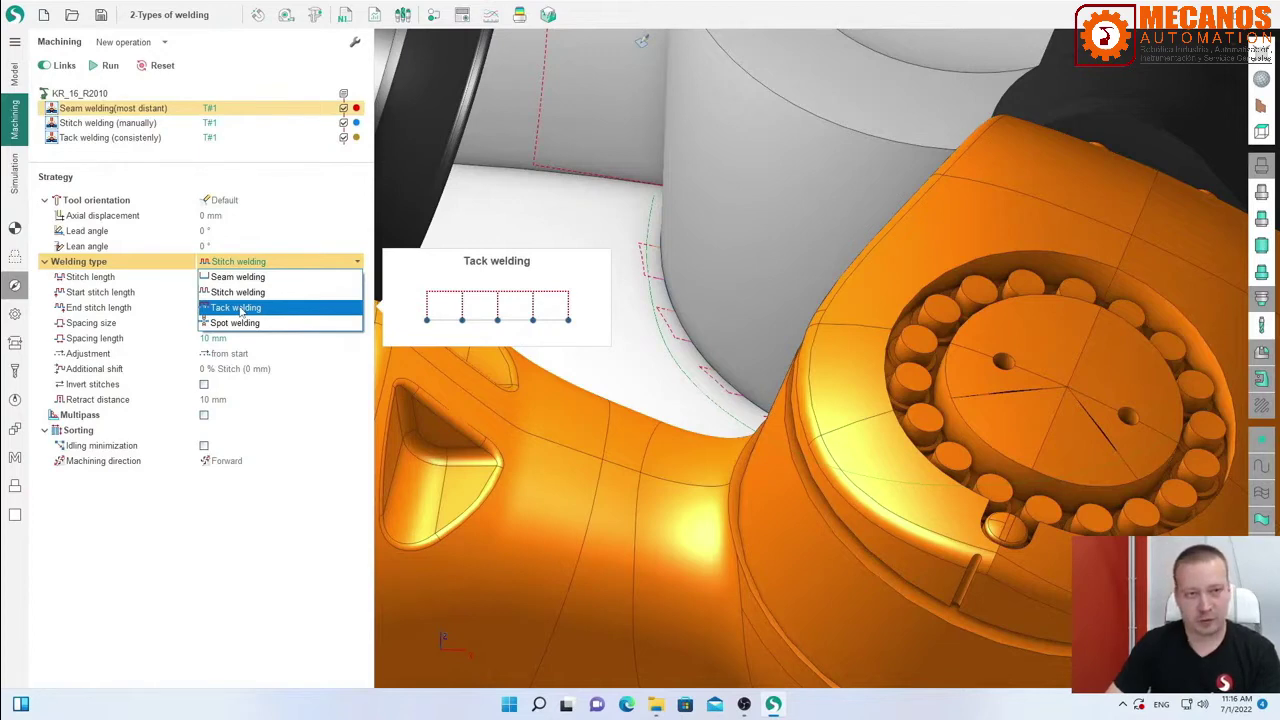
pyautogui.click(240, 309)
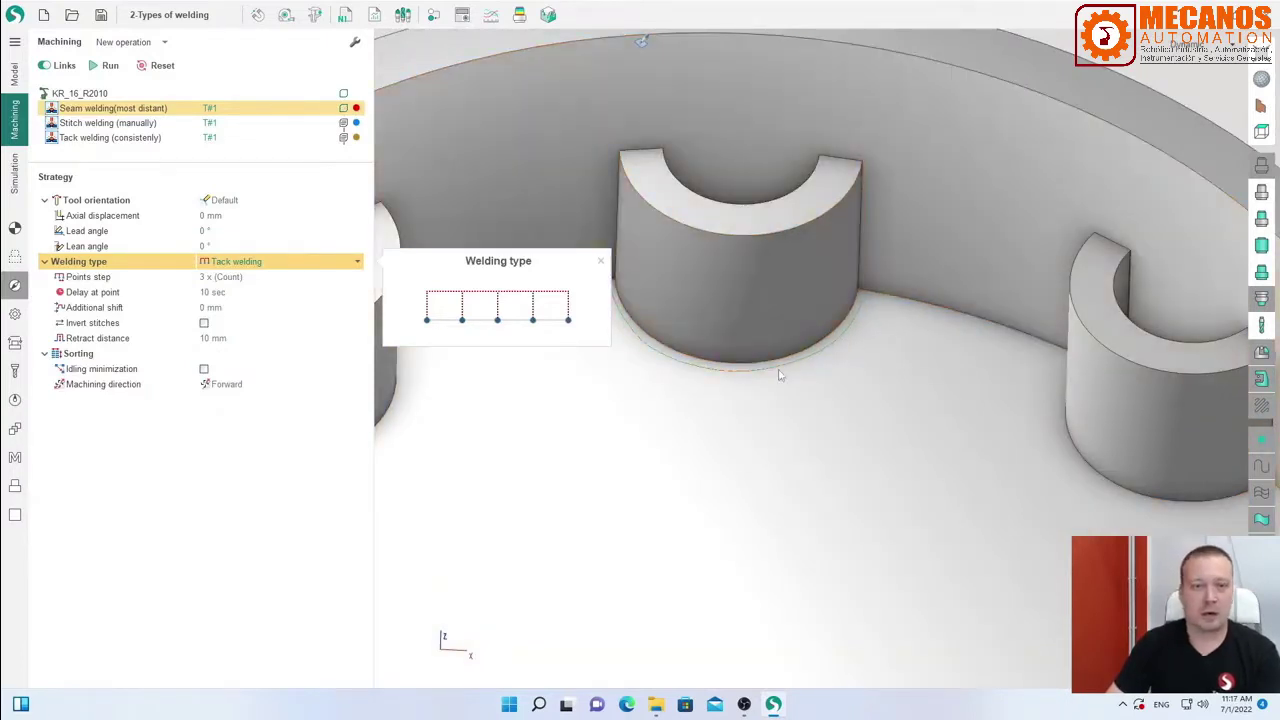
pyautogui.click(211, 279)
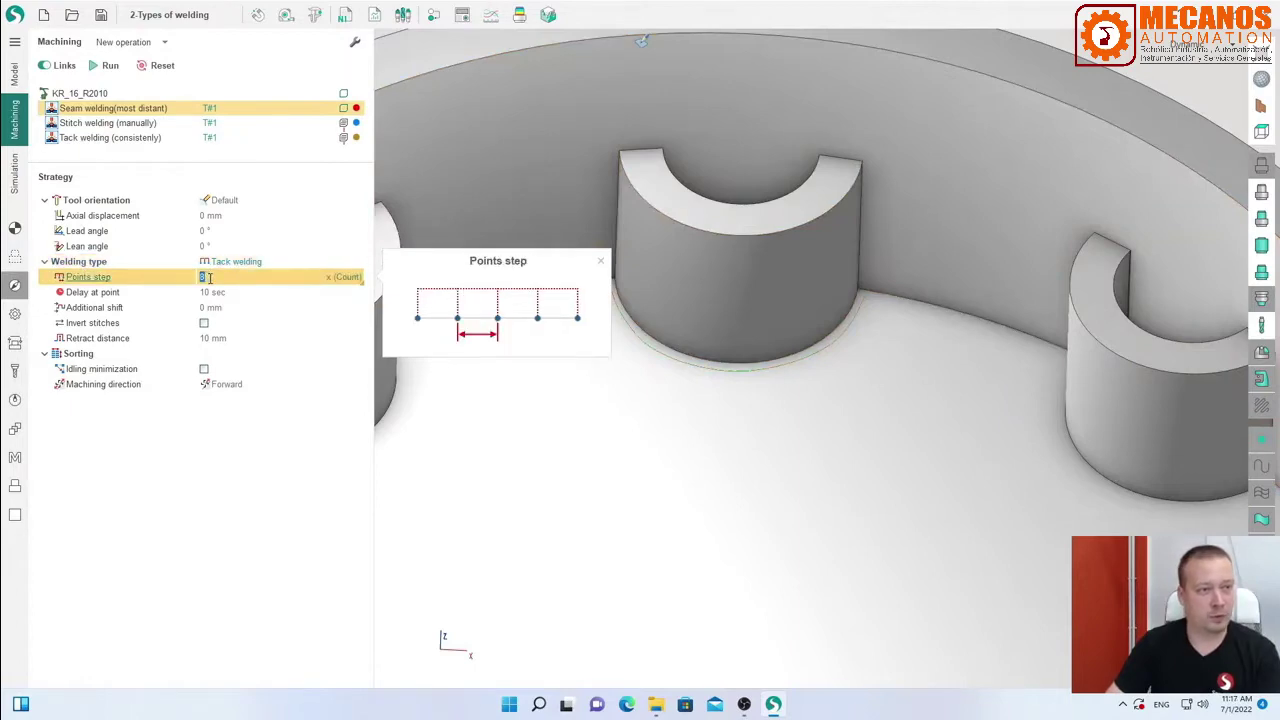
pyautogui.write('8')
pyautogui.press('Return')
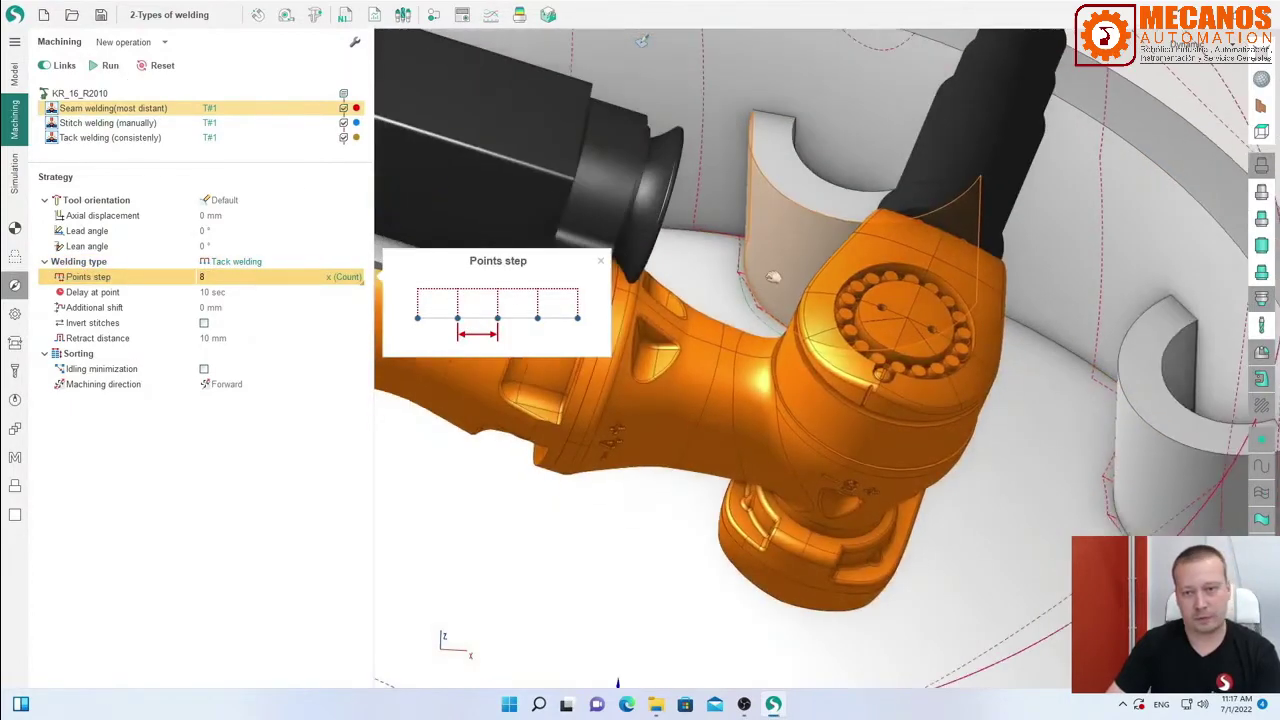
pyautogui.scroll(-3, 773, 277)
pyautogui.moveTo(773, 277); pyautogui.dragTo(857, 328, button='middle')
pyautogui.scroll(10, 920, 315)
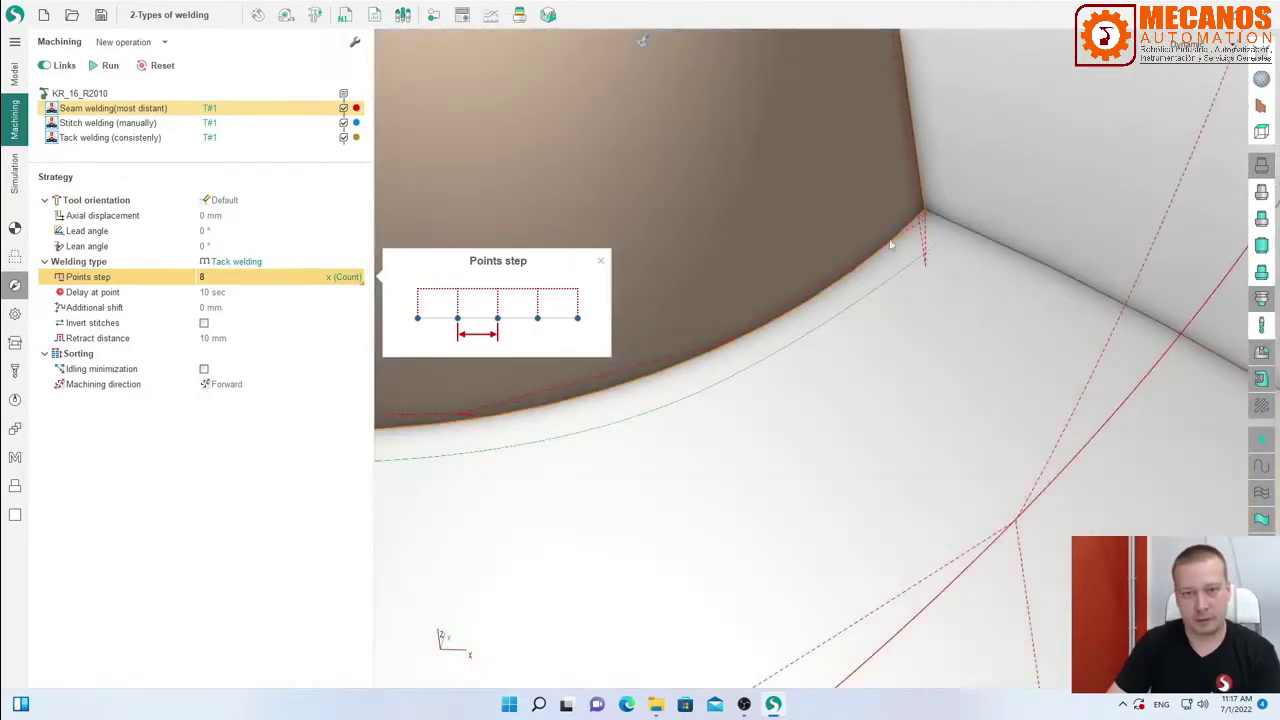
# Clear the previous simulation result and simulate the tack weld of Seam welding(most distant) from its RAPID command.
pyautogui.click(17, 178)
pyautogui.doubleClick(200, 156)
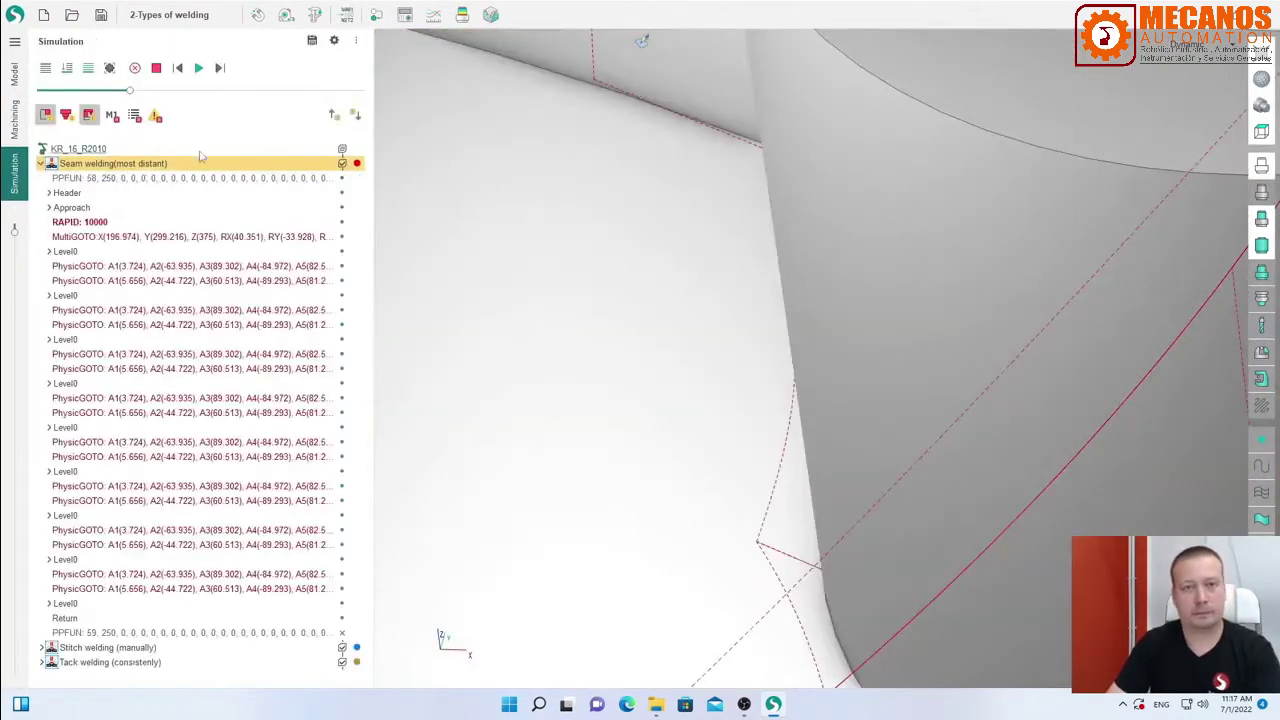
pyautogui.doubleClick(102, 223)
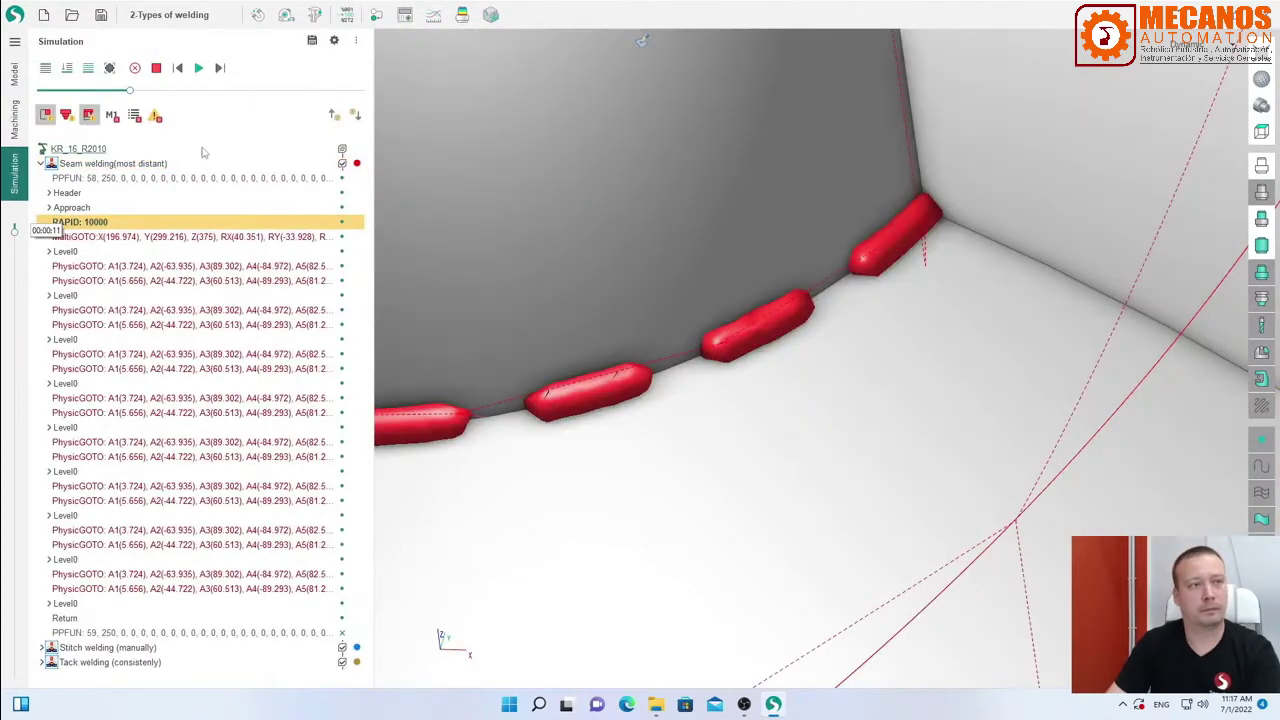
pyautogui.click(134, 68)
pyautogui.click(199, 68)
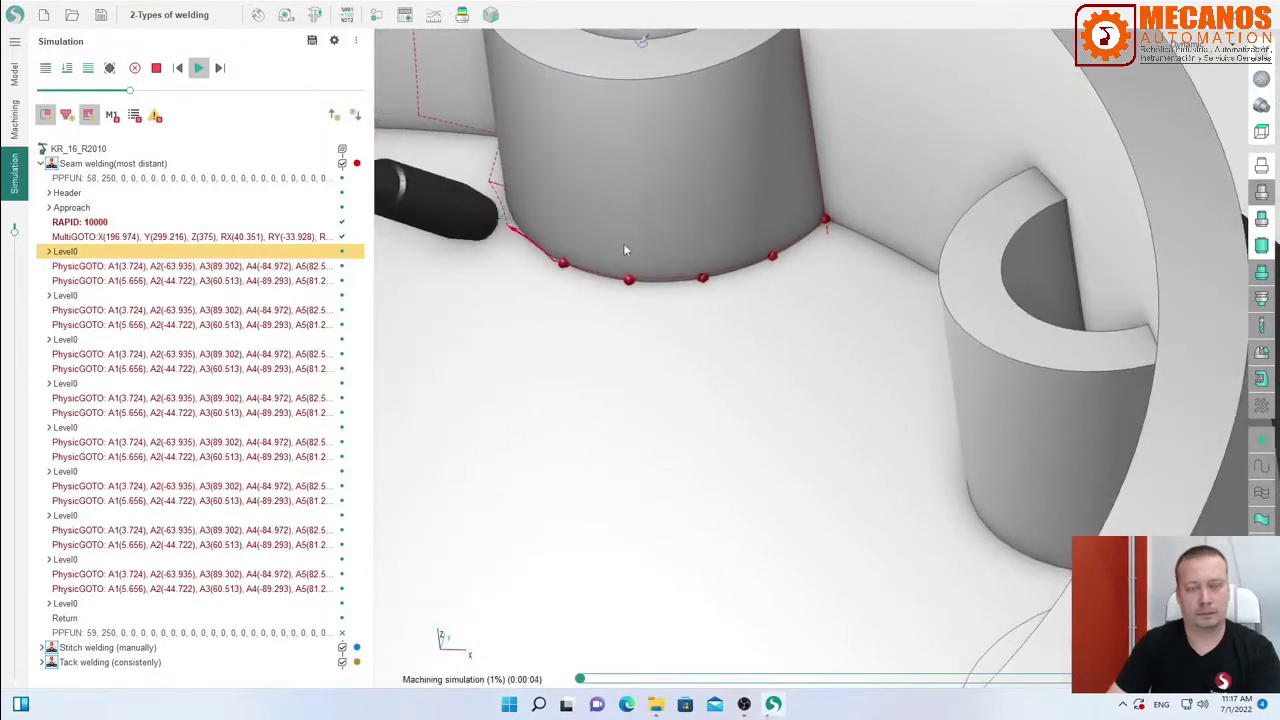
# Change the welding type of Seam welding(most distant) to Spot welding and review the effector axis on and off values.
pyautogui.click(14, 125)
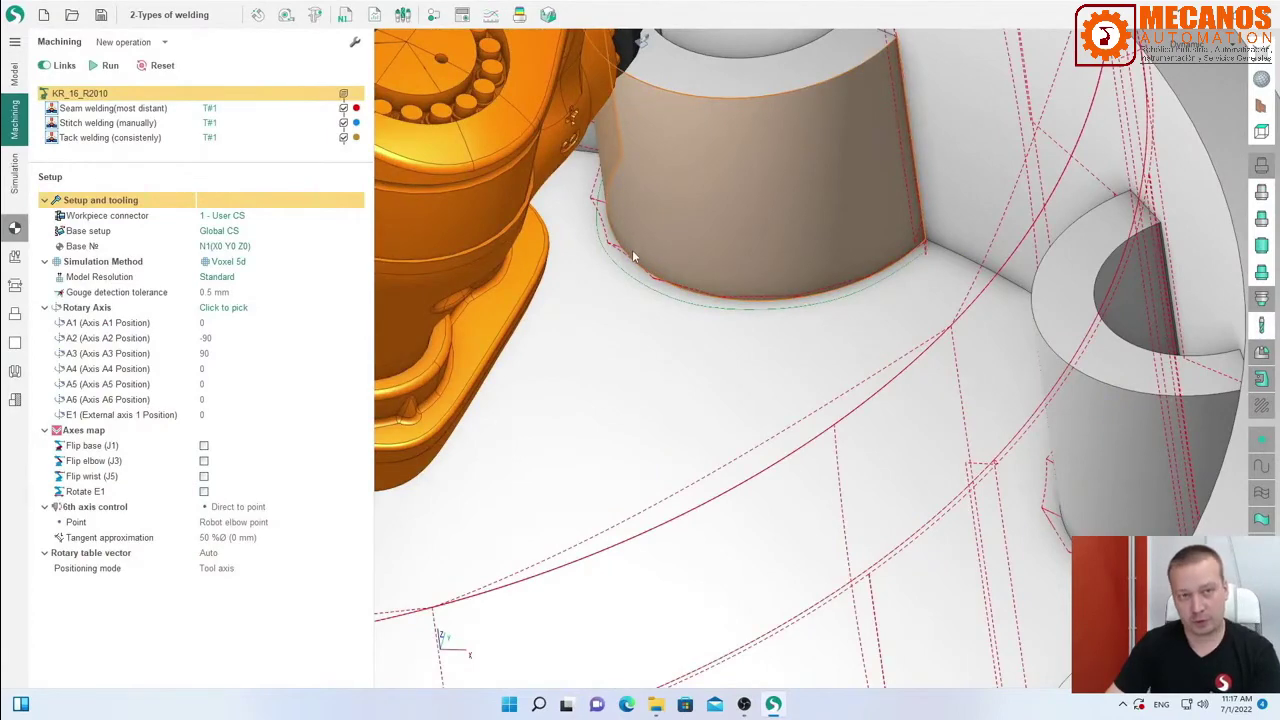
pyautogui.scroll(3, 610, 244)
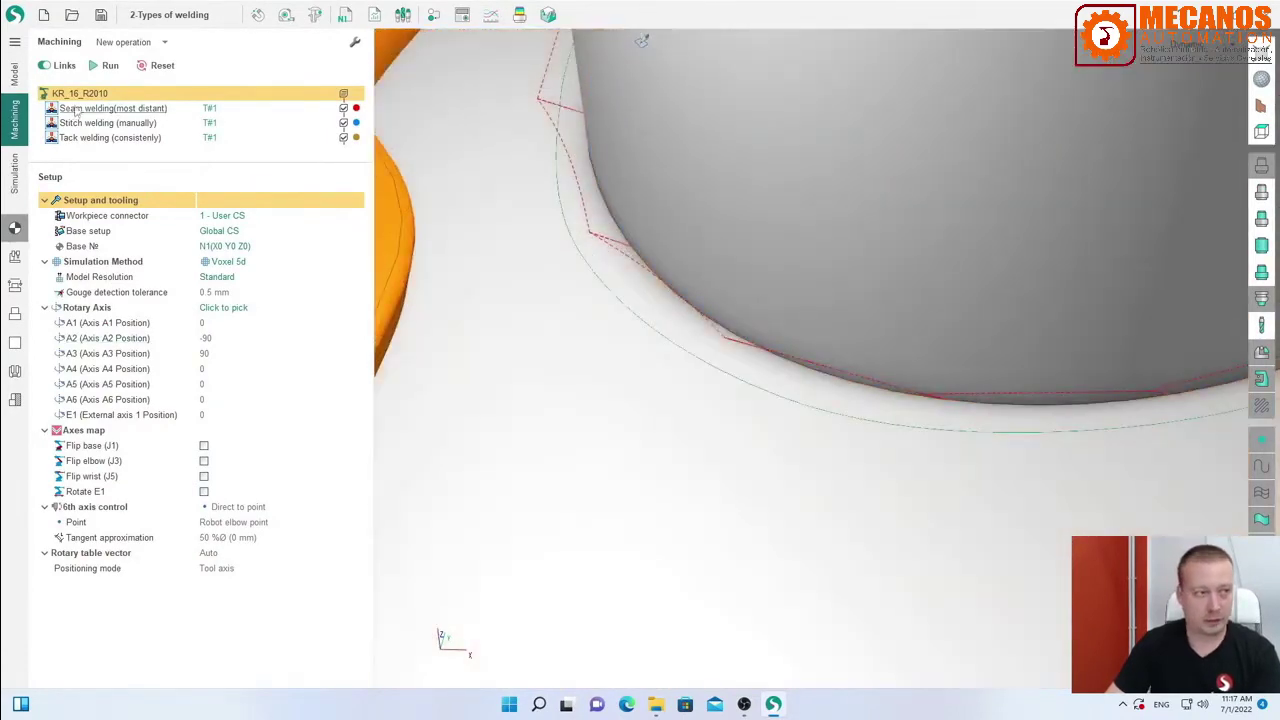
pyautogui.click(82, 109)
pyautogui.click(15, 285)
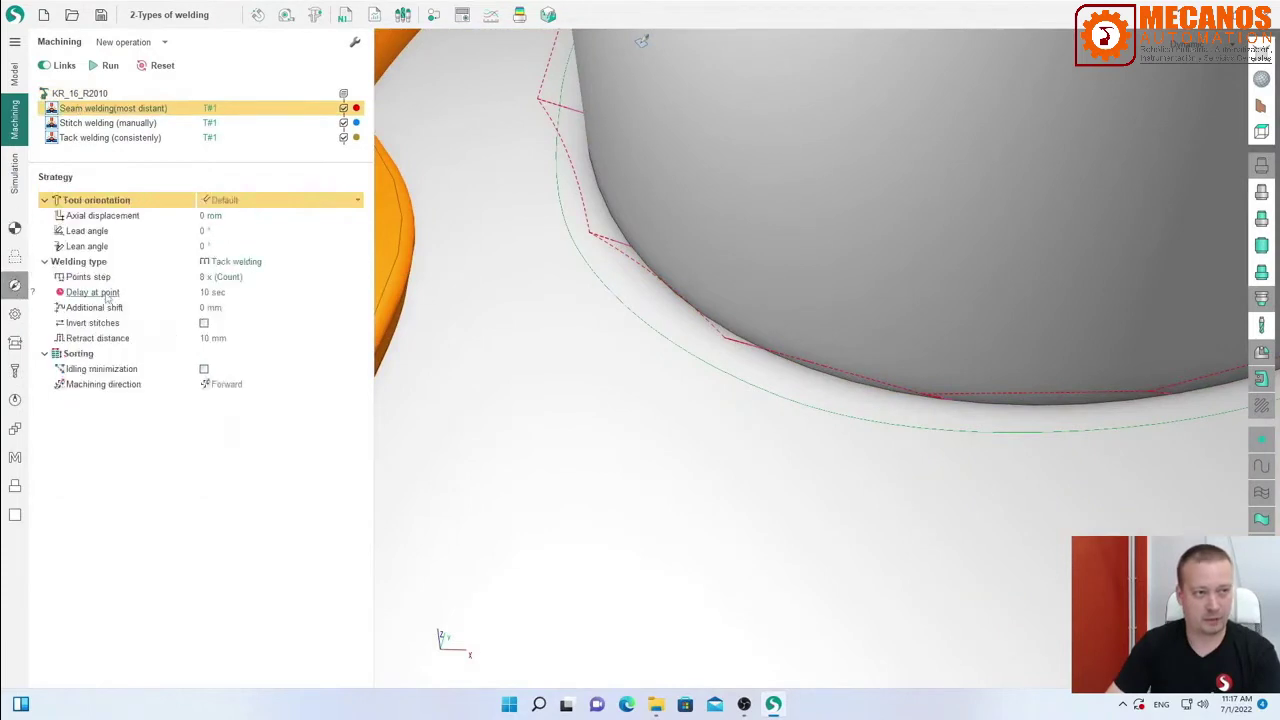
pyautogui.click(243, 264)
pyautogui.click(243, 264)
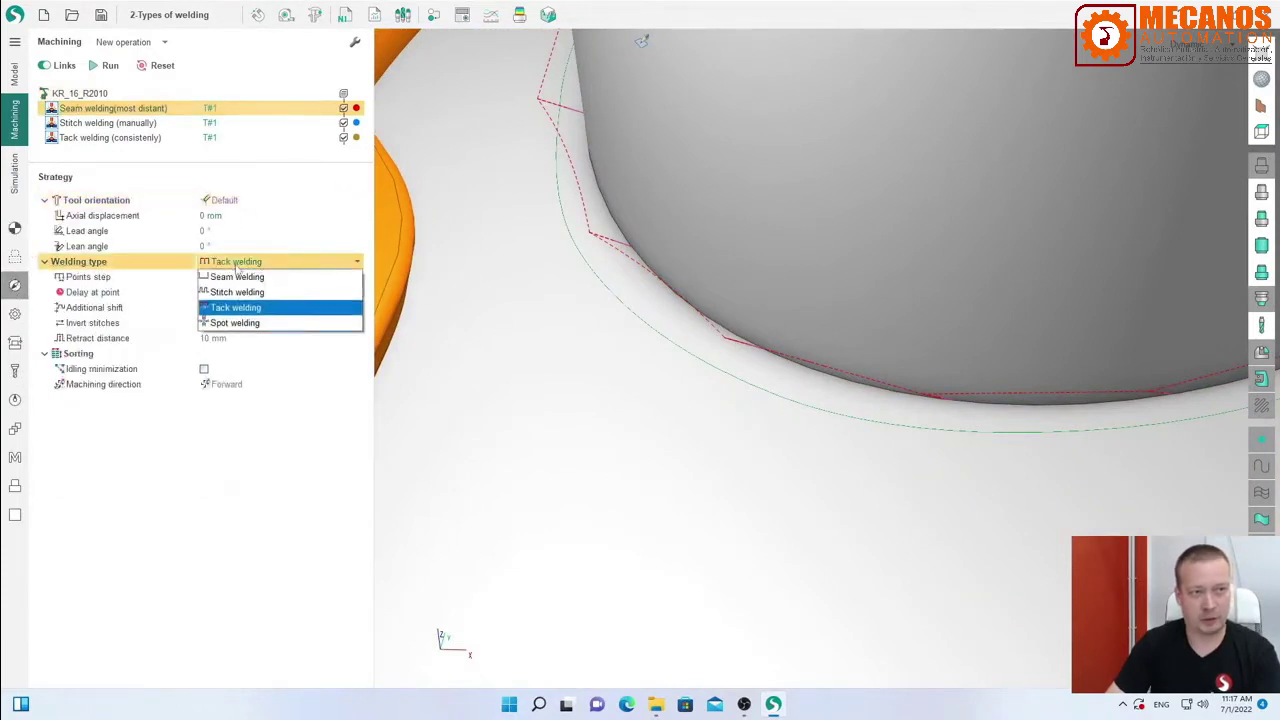
pyautogui.click(229, 325)
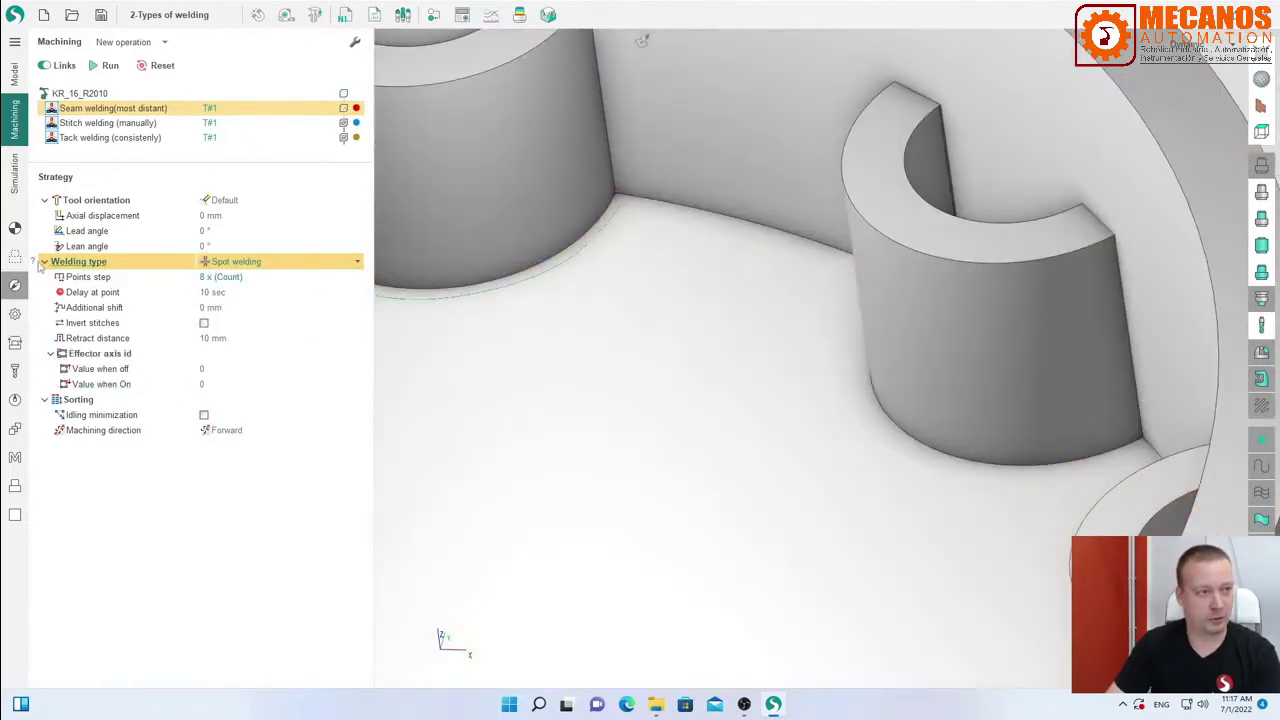
pyautogui.moveTo(36, 263)
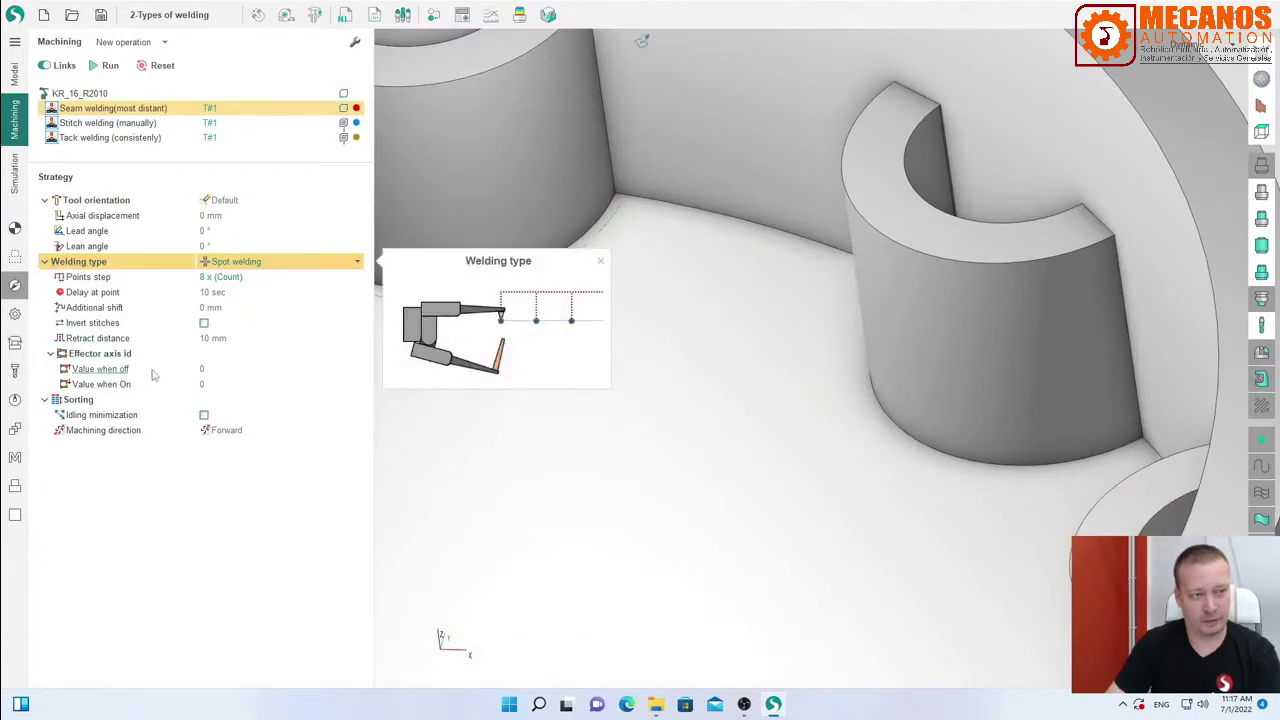
pyautogui.click(218, 370)
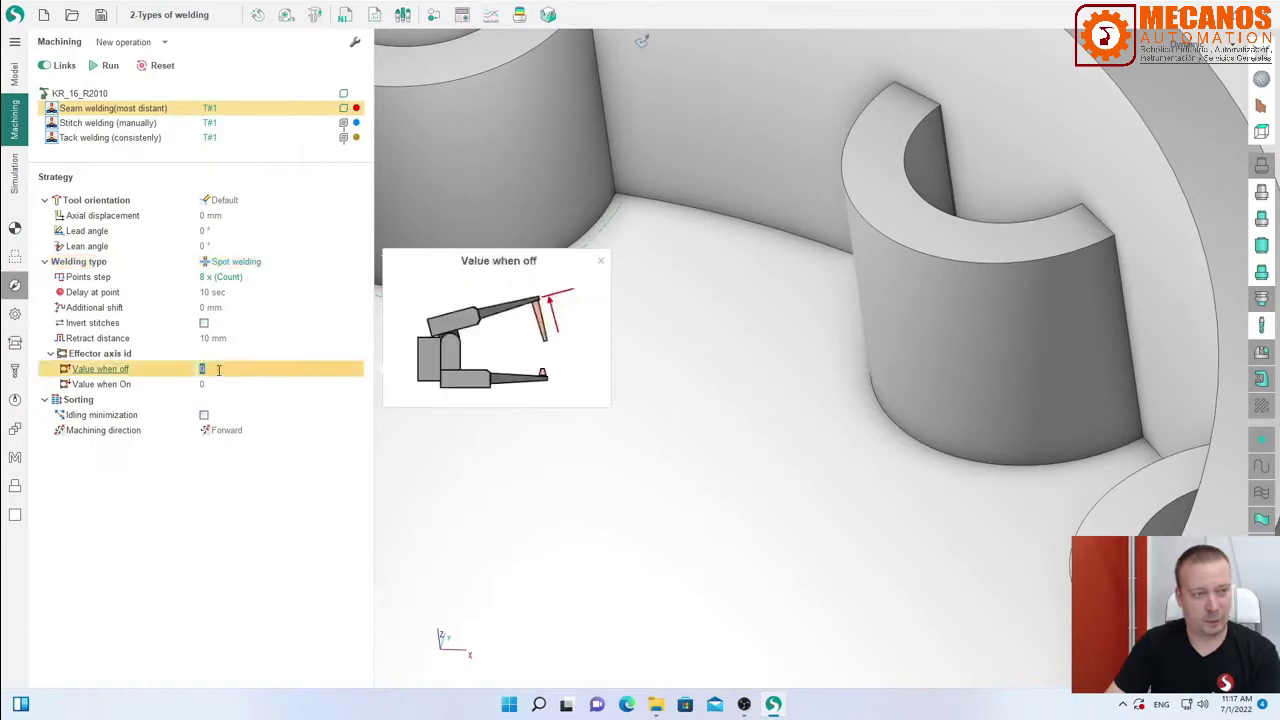
pyautogui.click(216, 387)
pyautogui.click(216, 370)
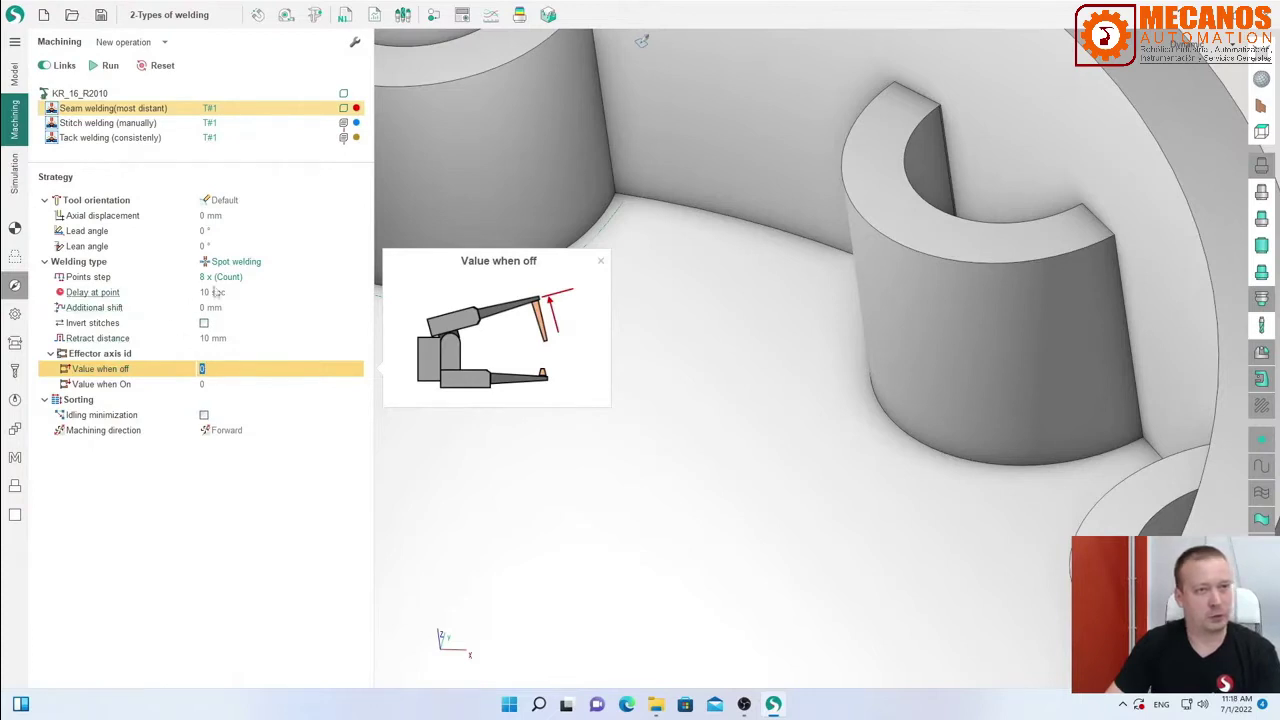
pyautogui.click(600, 261)
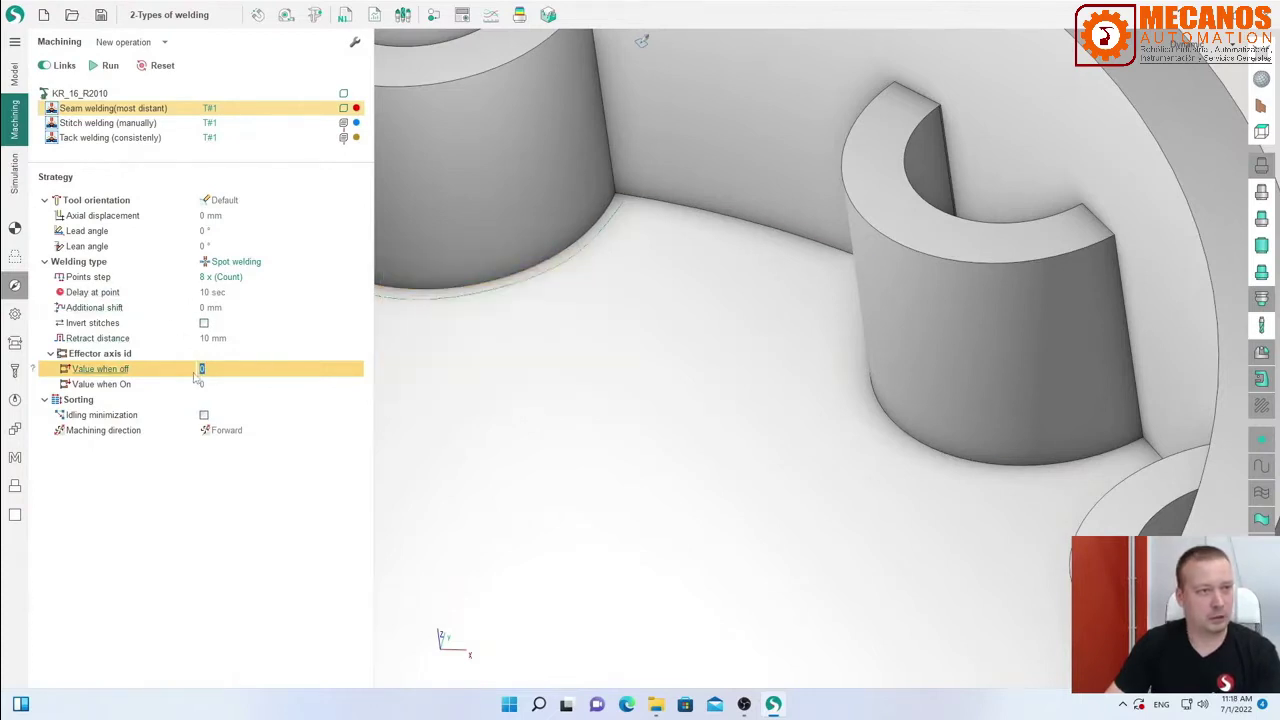
# Set the welding type back to Seam welding and enable Multipass with a pass count of 3.
pyautogui.click(228, 263)
pyautogui.click(225, 275)
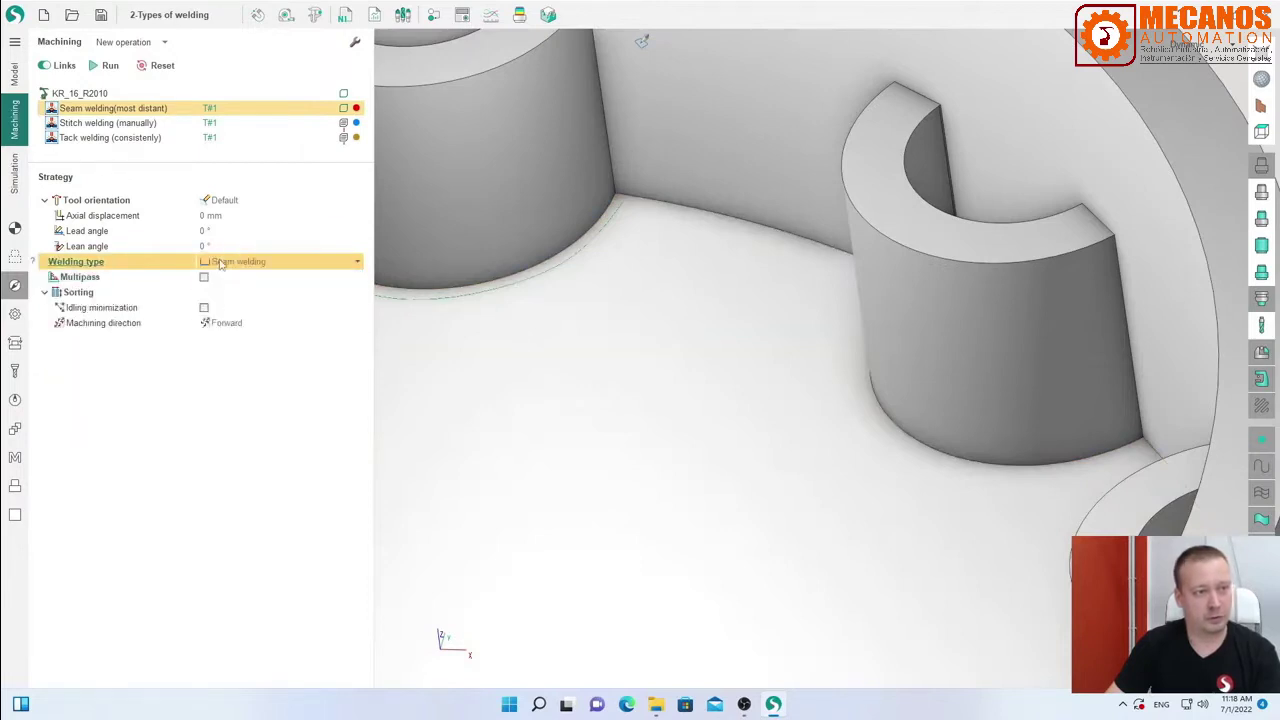
pyautogui.click(157, 282)
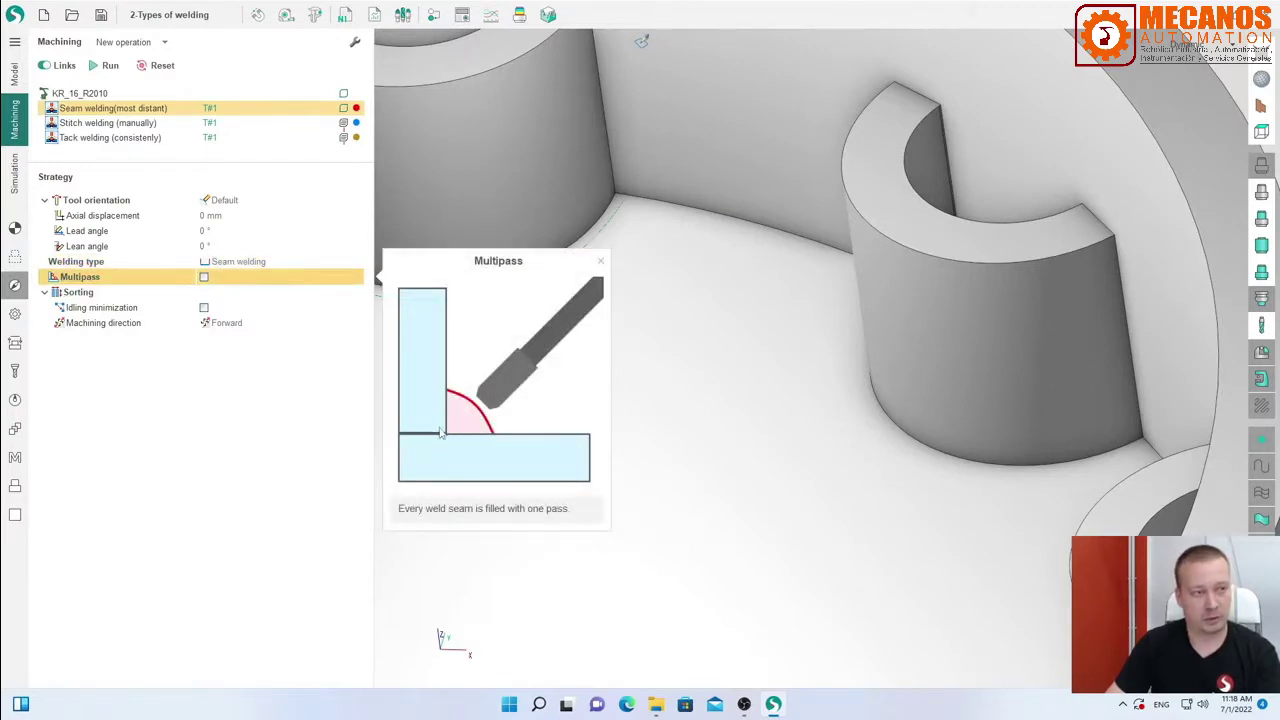
pyautogui.click(204, 277)
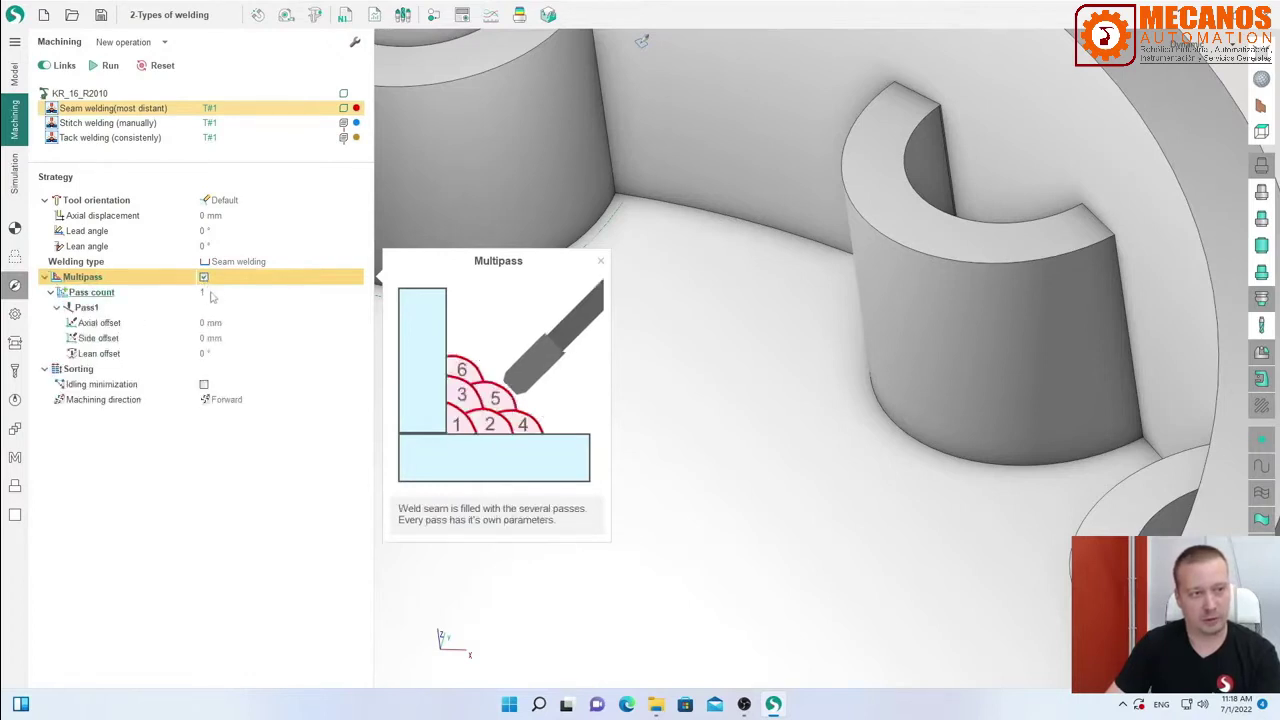
pyautogui.click(211, 291)
pyautogui.write('2')
pyautogui.write('3')
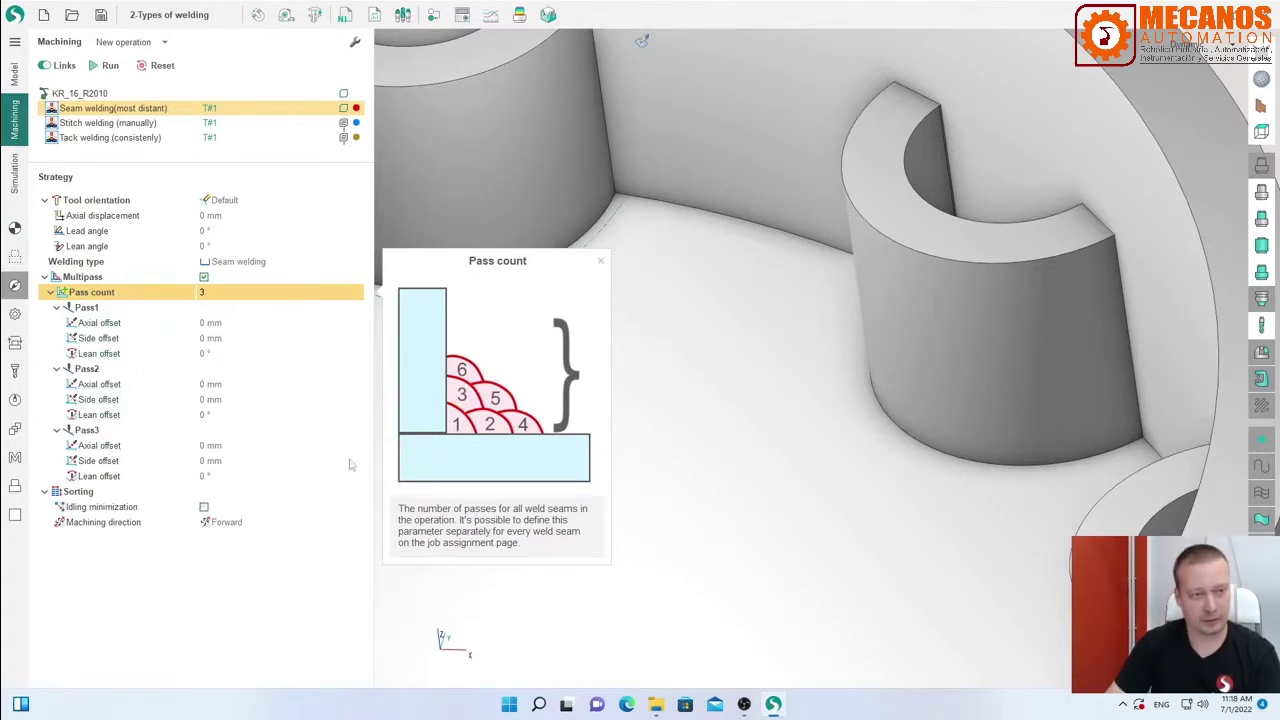
# Set the Pass2 axial and side offsets to 2 mm, and the Pass3 axial offset to 2 mm with side offset -2 mm.
pyautogui.click(214, 384)
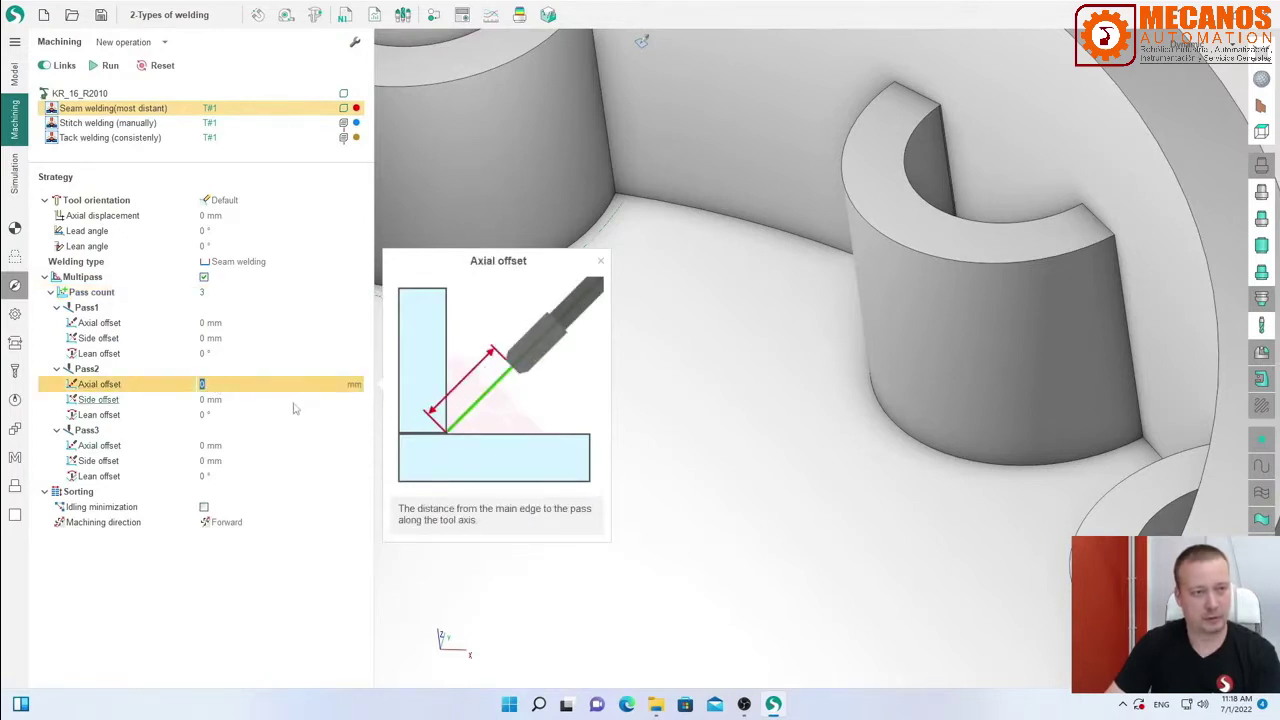
pyautogui.click(218, 400)
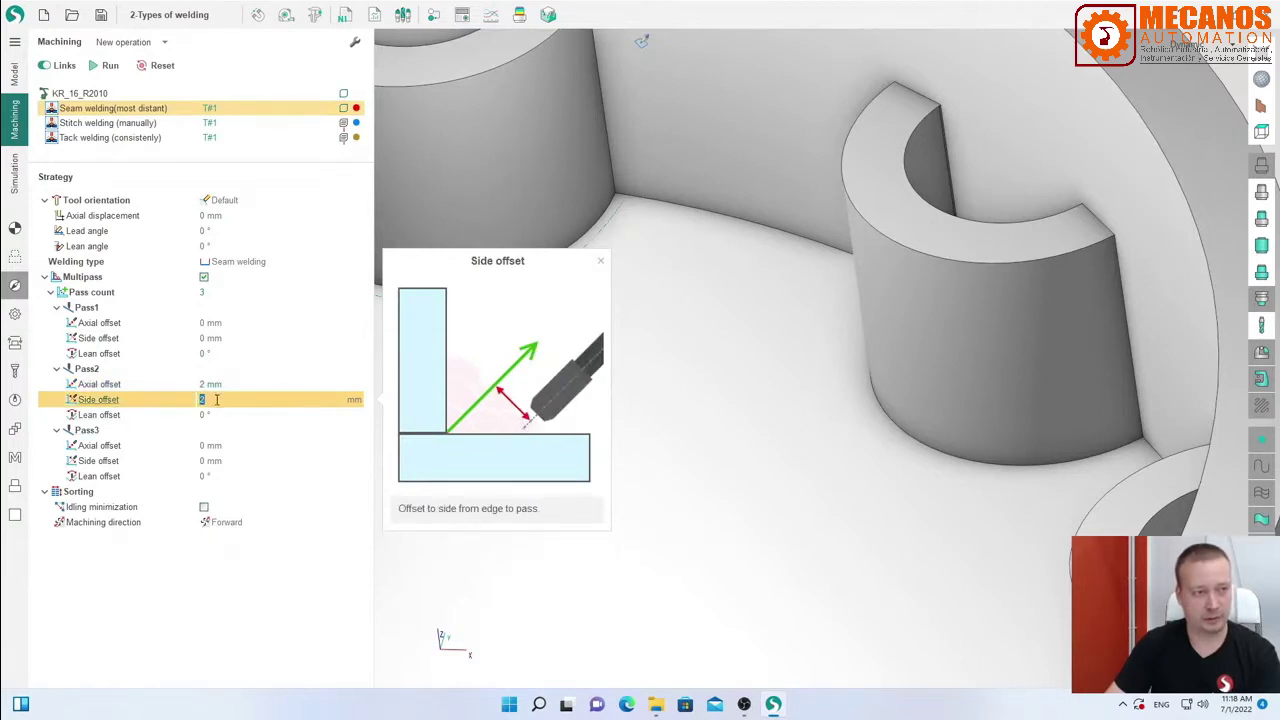
pyautogui.write('2')
pyautogui.click(215, 444)
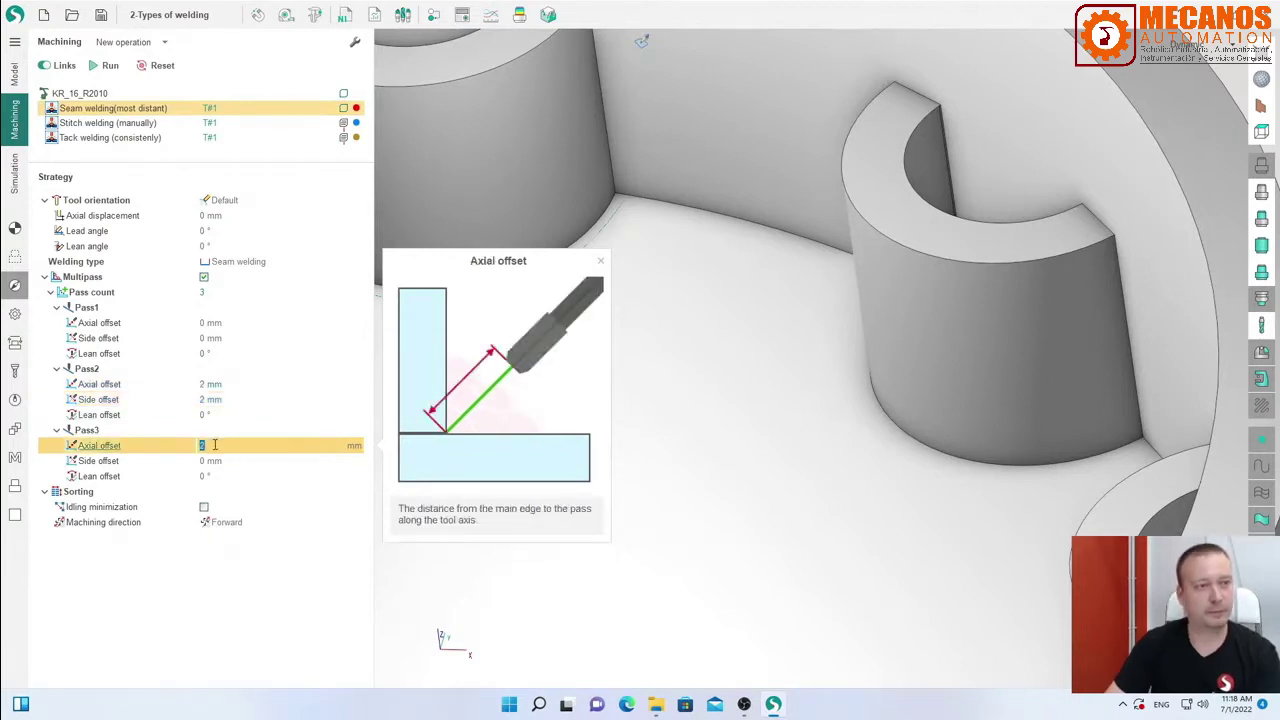
pyautogui.write('2')
pyautogui.click(213, 459)
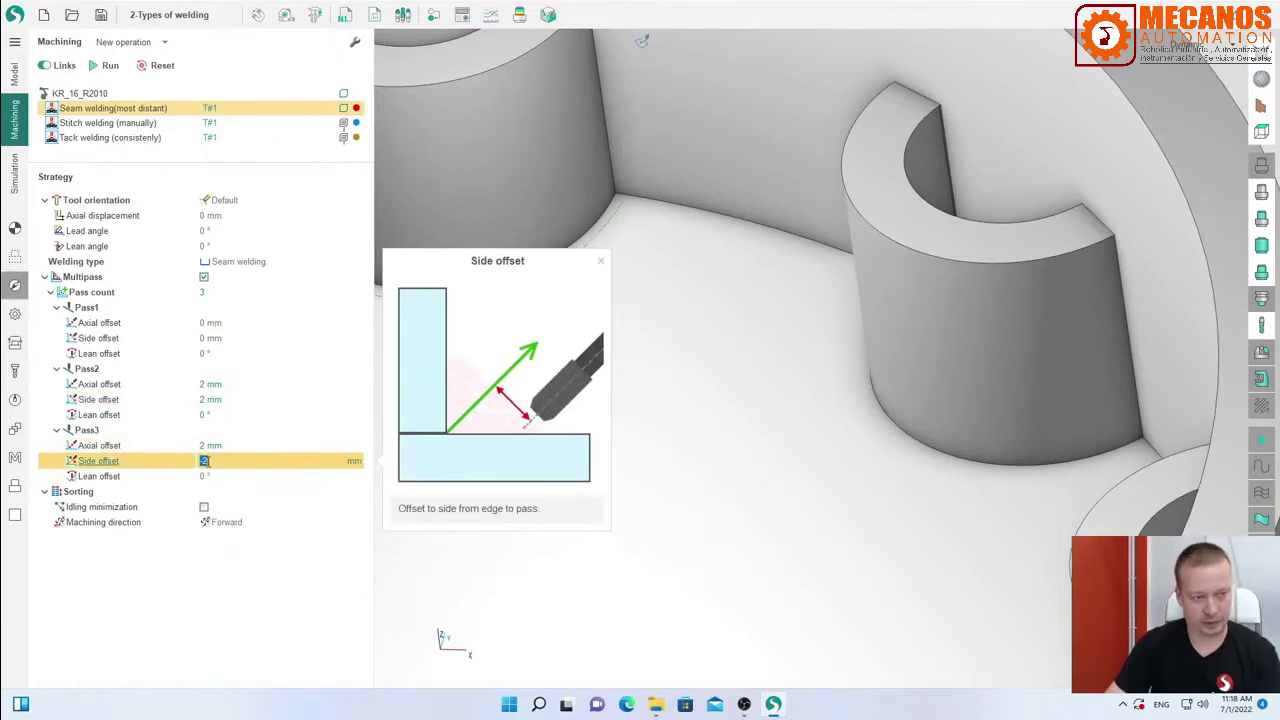
pyautogui.write('-2')
# Calculate the multipass toolpath of Seam welding(most distant) and examine the offset weld passes along the bracket's base.
pyautogui.click(110, 65)
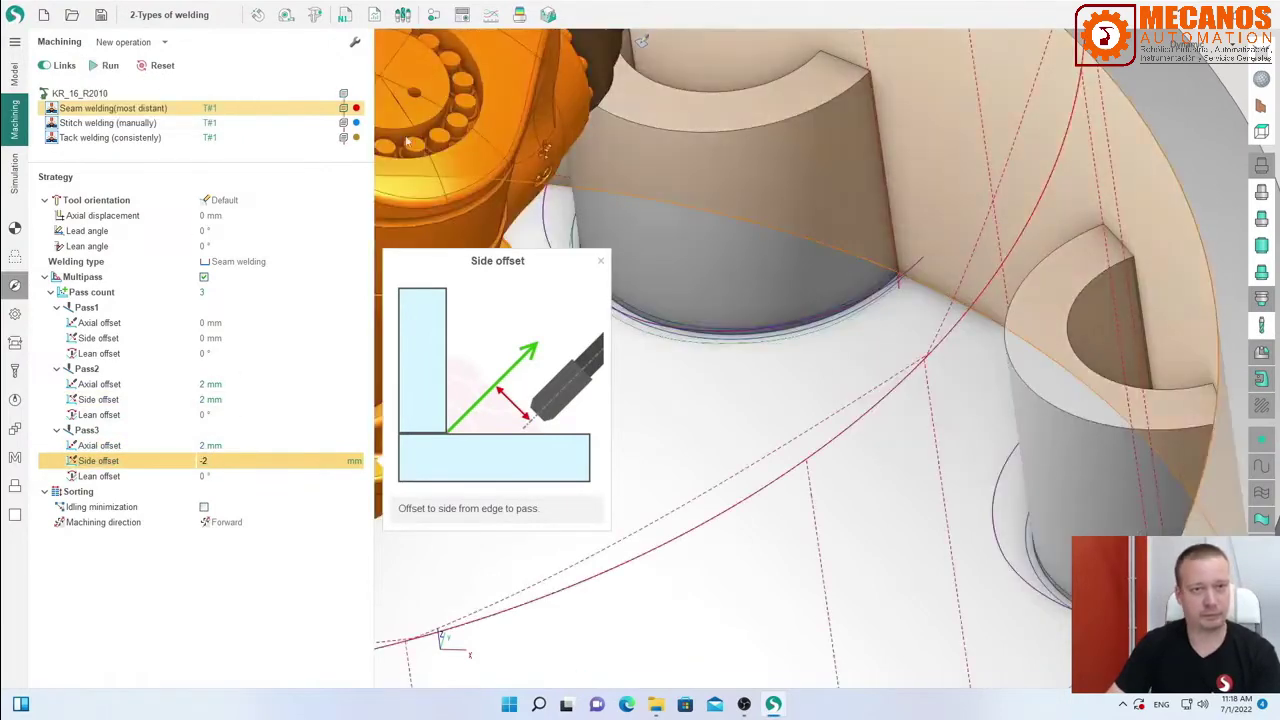
pyautogui.scroll(6, 745, 281)
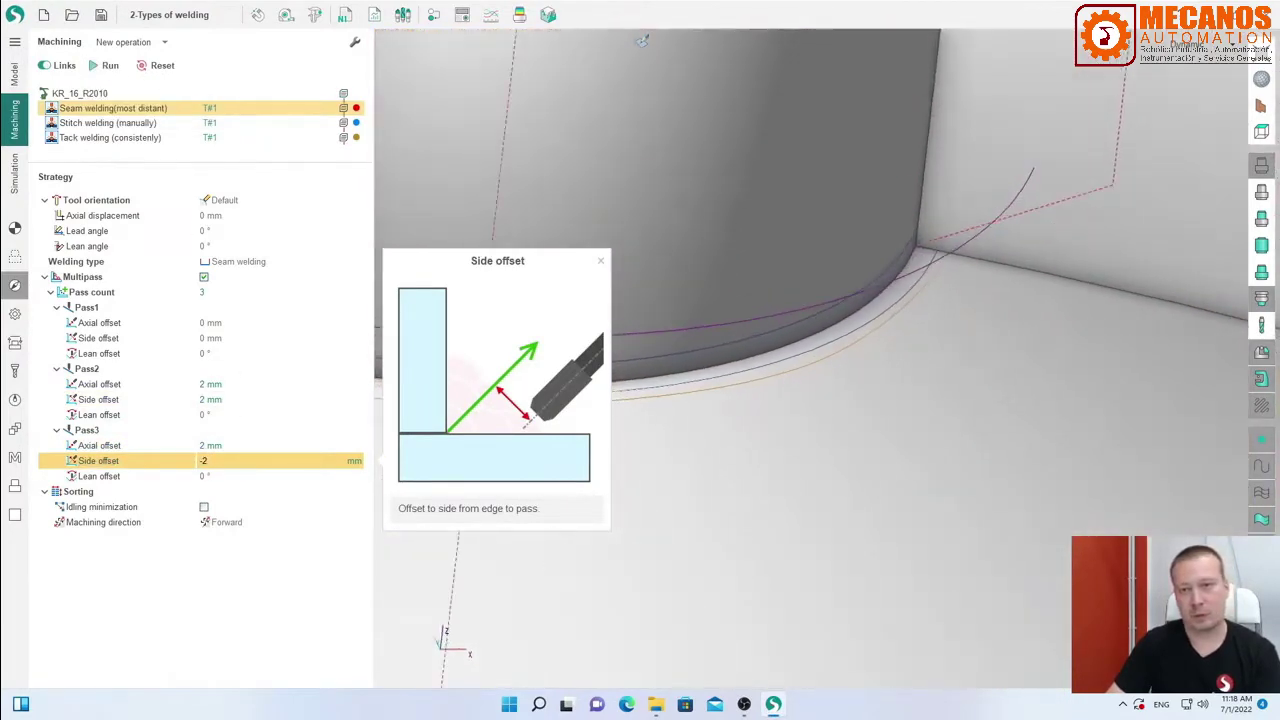
pyautogui.scroll(3, 923, 251)
pyautogui.moveTo(891, 236); pyautogui.dragTo(906, 311, button='middle')
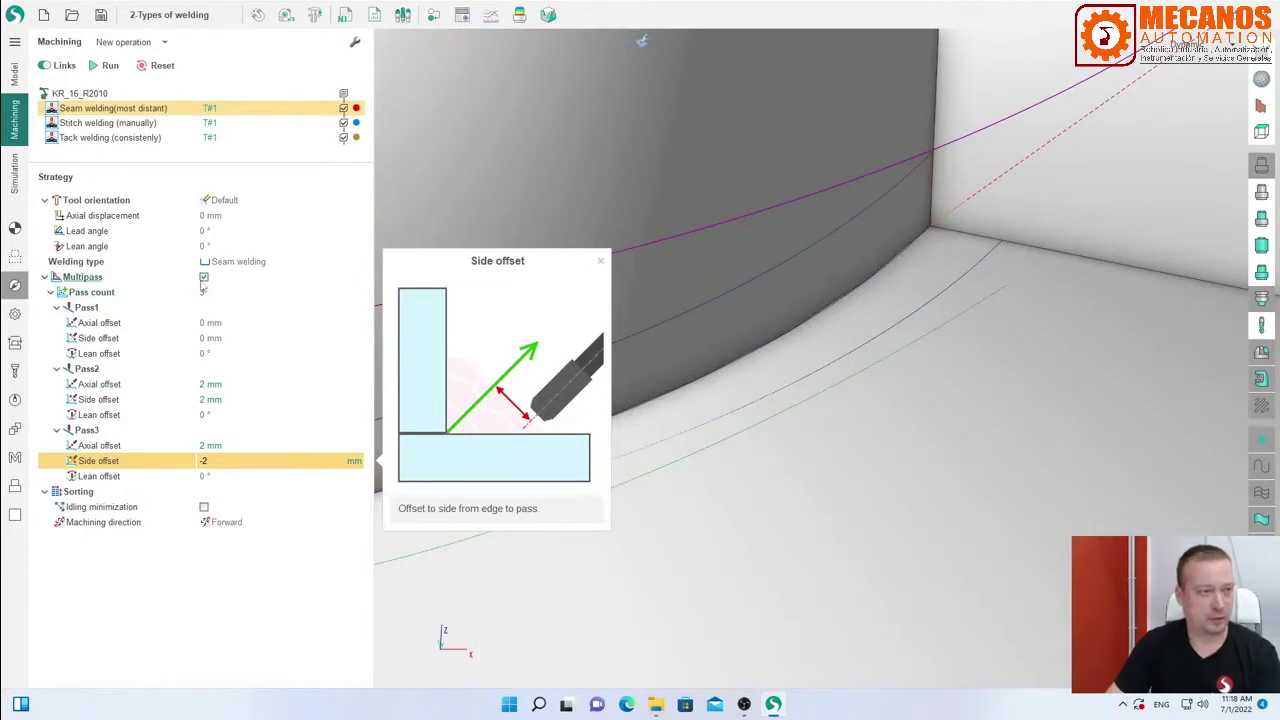
pyautogui.scroll(-6, 694, 355)
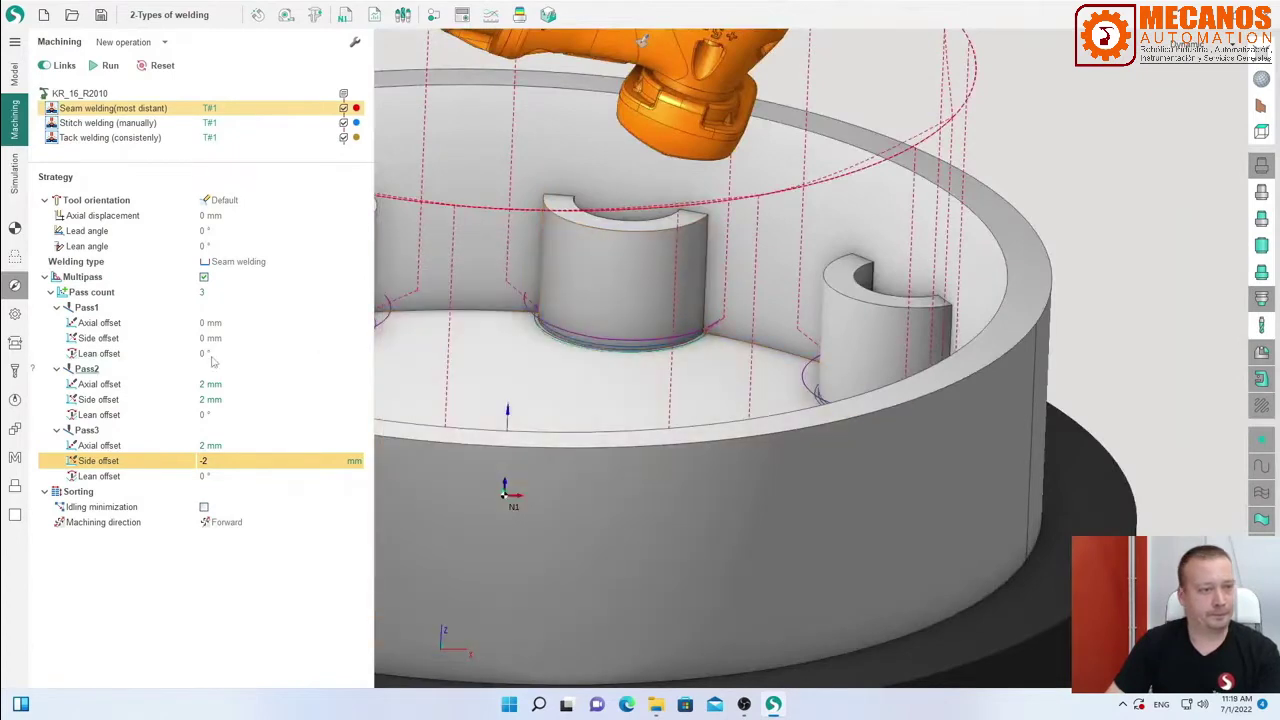
# Turn off Multipass for the Seam welding(most distant) operation.
pyautogui.click(204, 278)
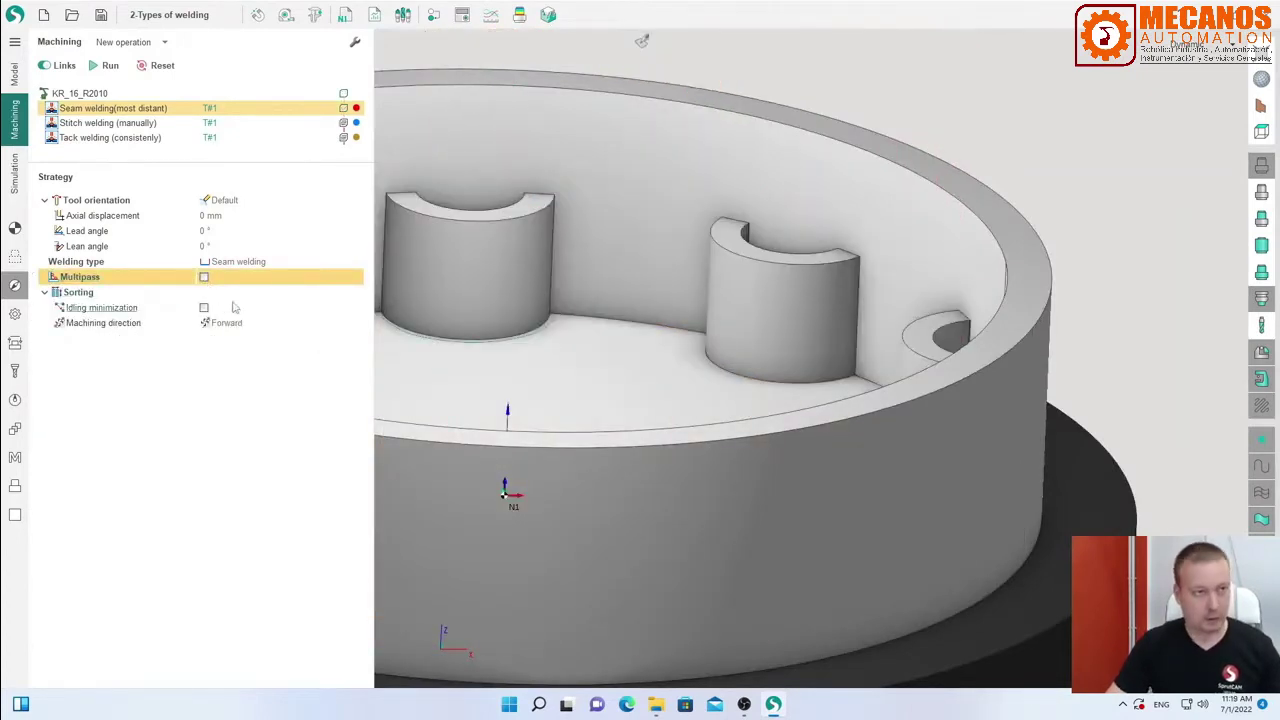
pyautogui.scroll(-5, 563, 233)
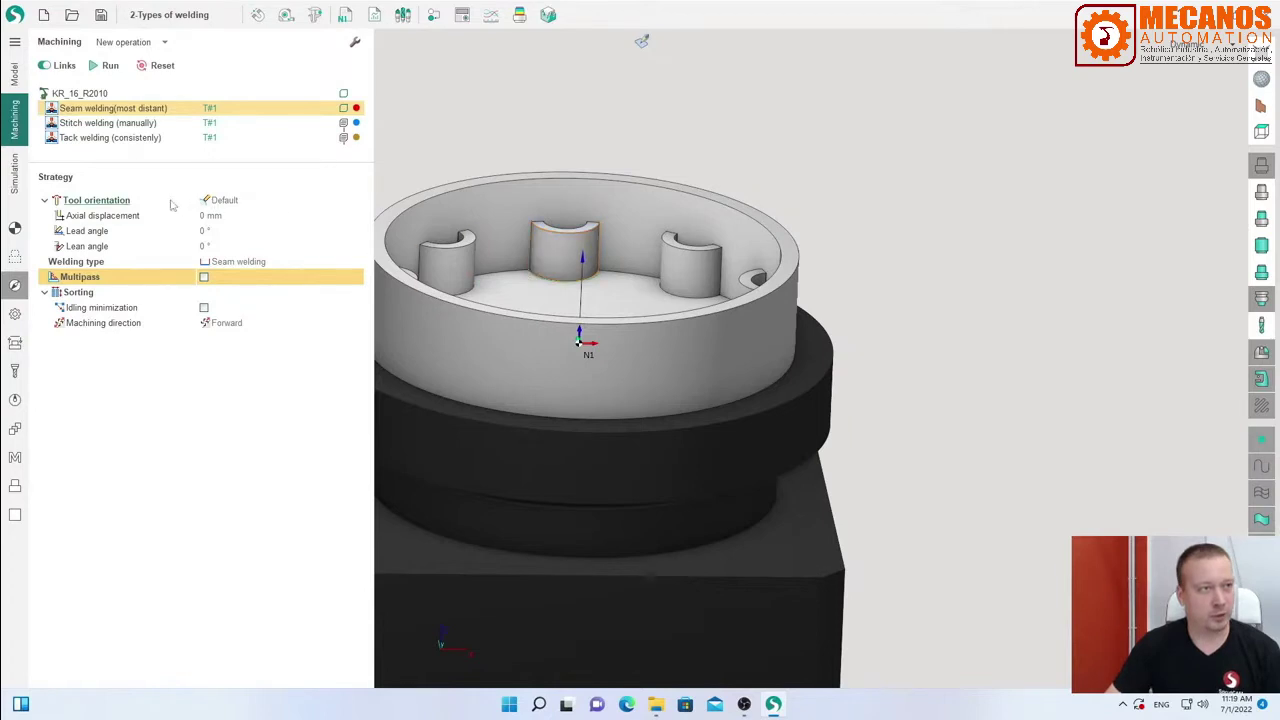
# Set the machining order of the axis-multiplied toolpath to Consistently and examine the copied welds around the ring.
pyautogui.click(15, 428)
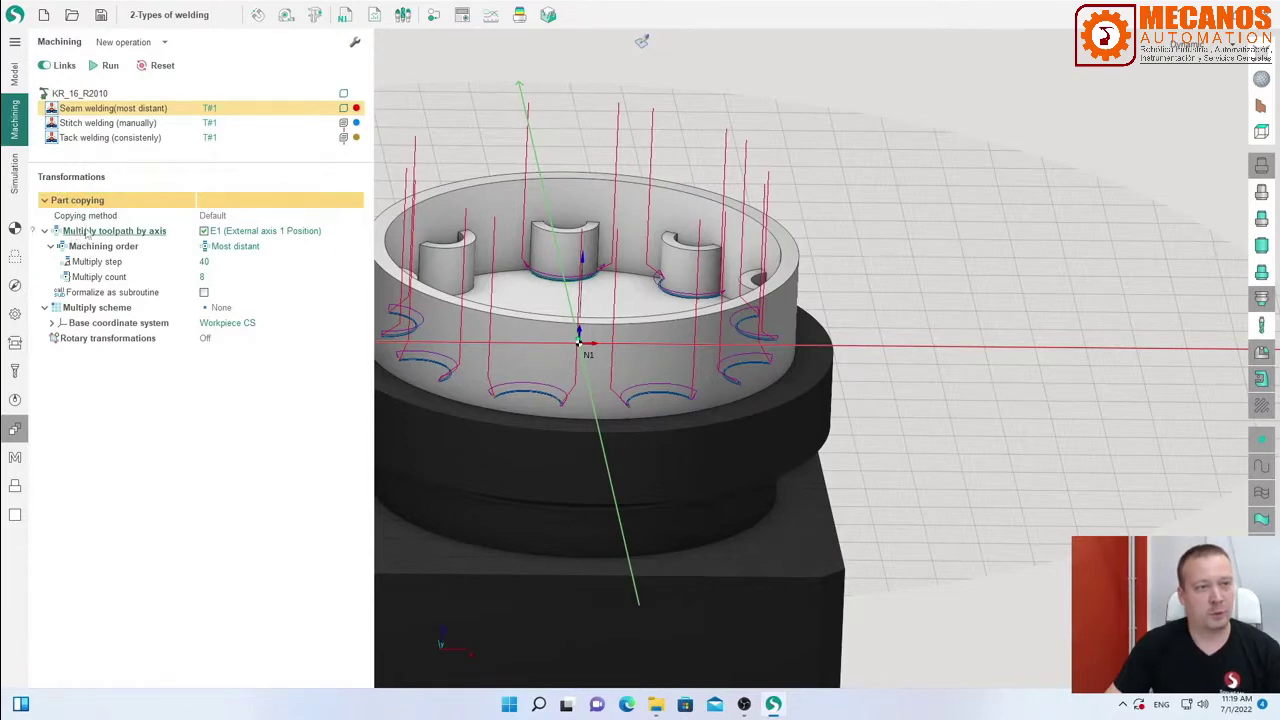
pyautogui.click(230, 246)
pyautogui.click(232, 246)
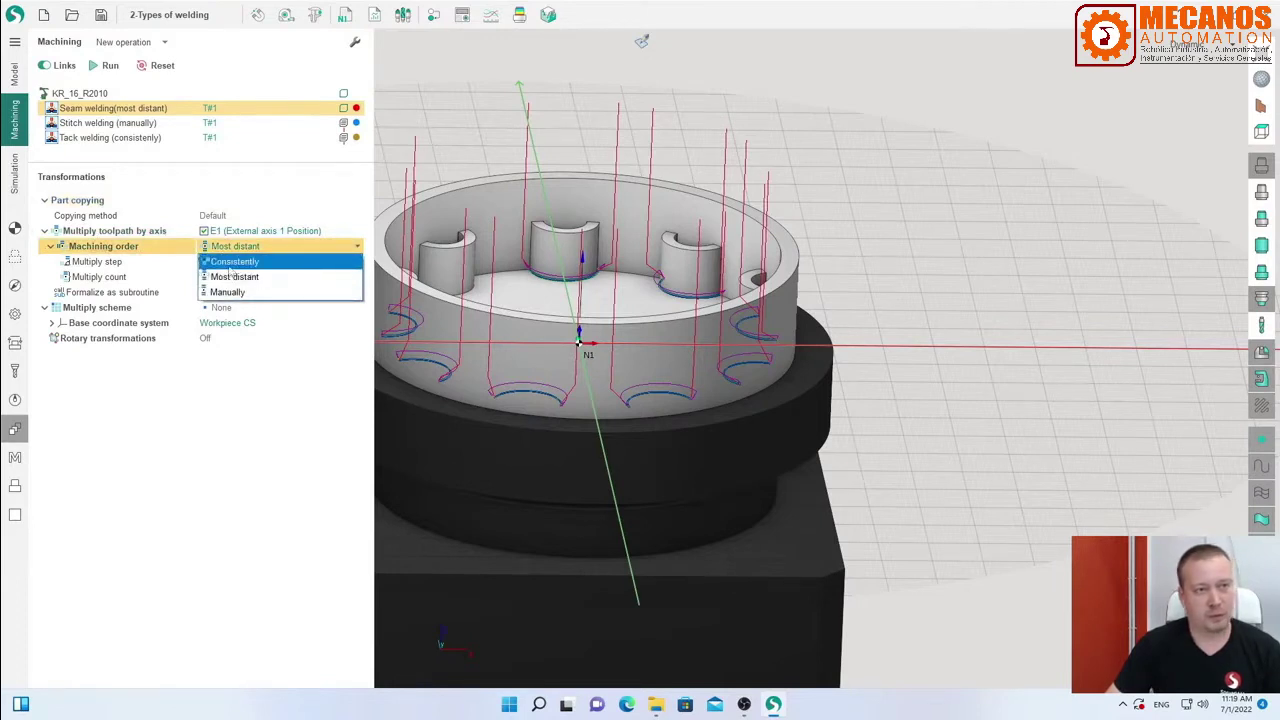
pyautogui.click(232, 262)
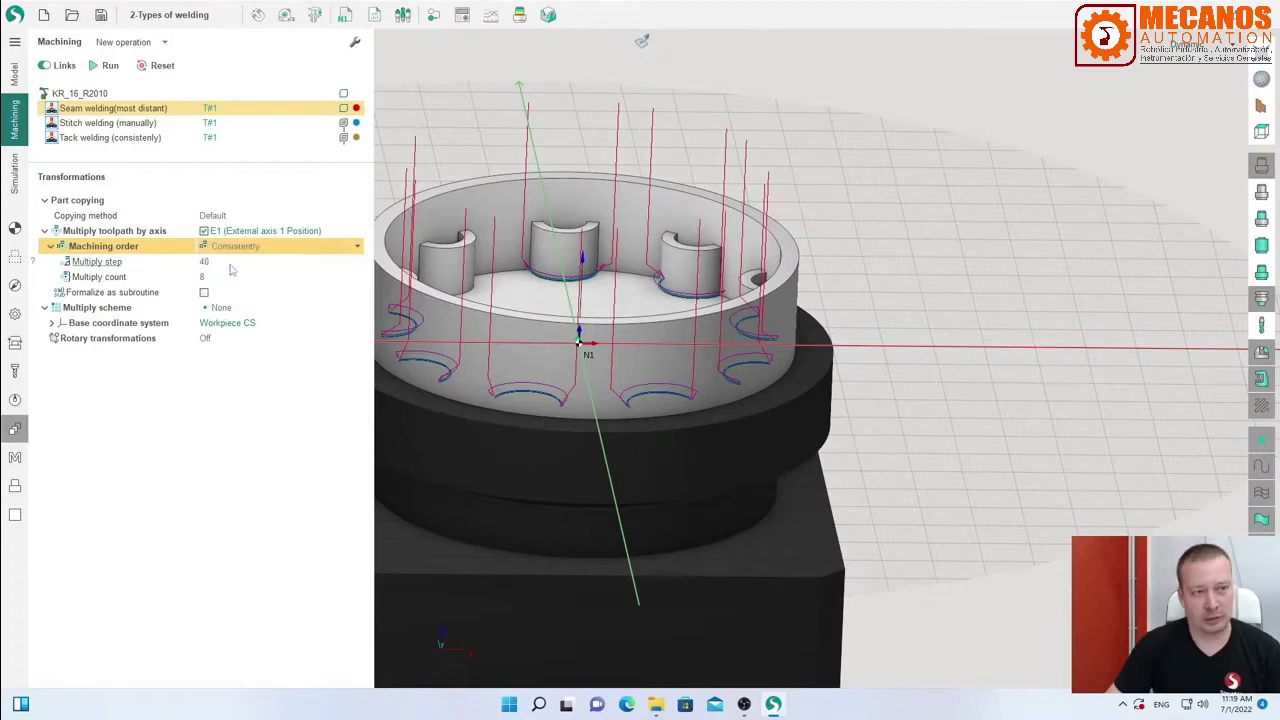
pyautogui.moveTo(556, 230); pyautogui.dragTo(622, 265, button='middle')
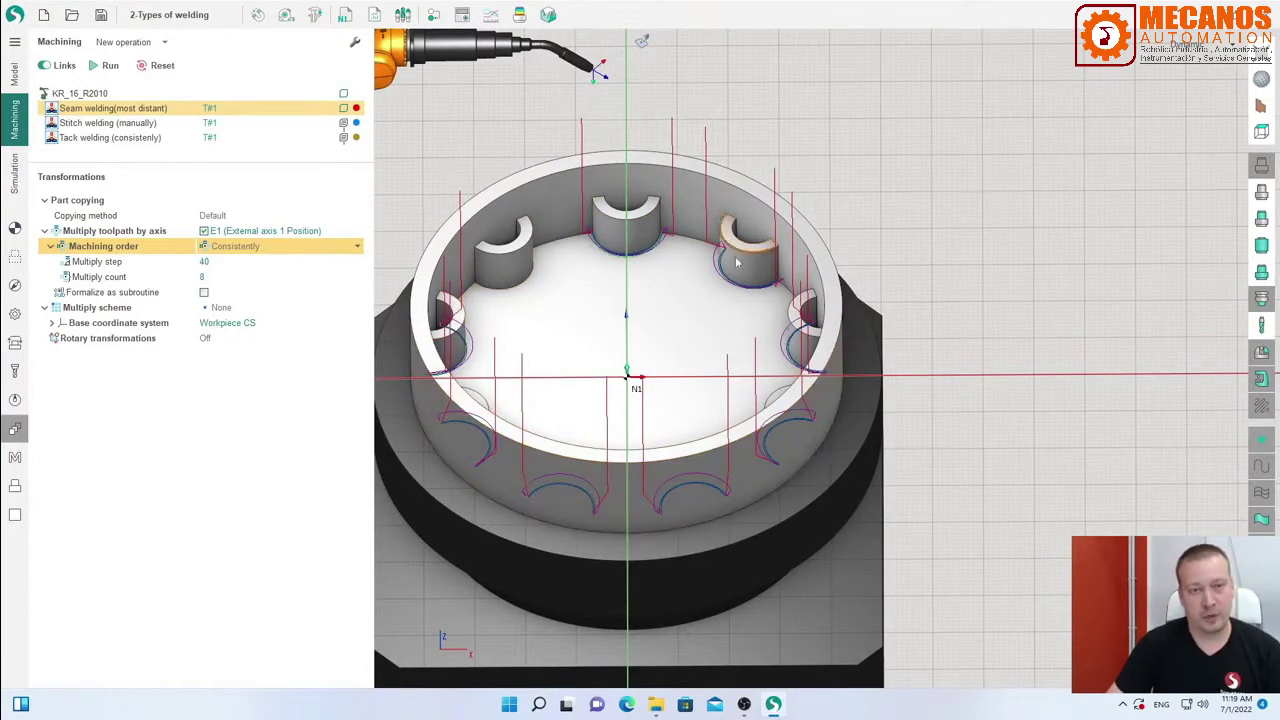
pyautogui.moveTo(561, 400); pyautogui.dragTo(570, 447, button='middle')
pyautogui.moveTo(628, 390); pyautogui.dragTo(656, 343, button='middle')
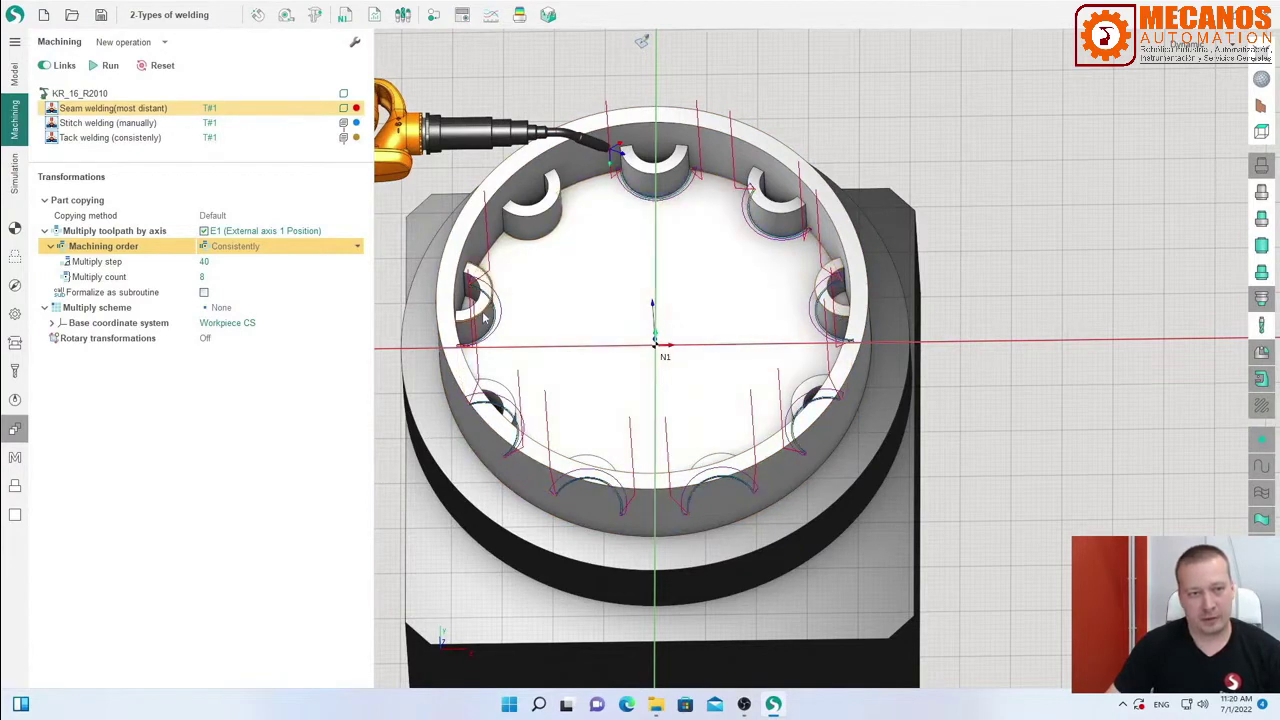
# Set the machining order of the multiplied toolpath to Most distant and calculate the operation.
pyautogui.click(240, 246)
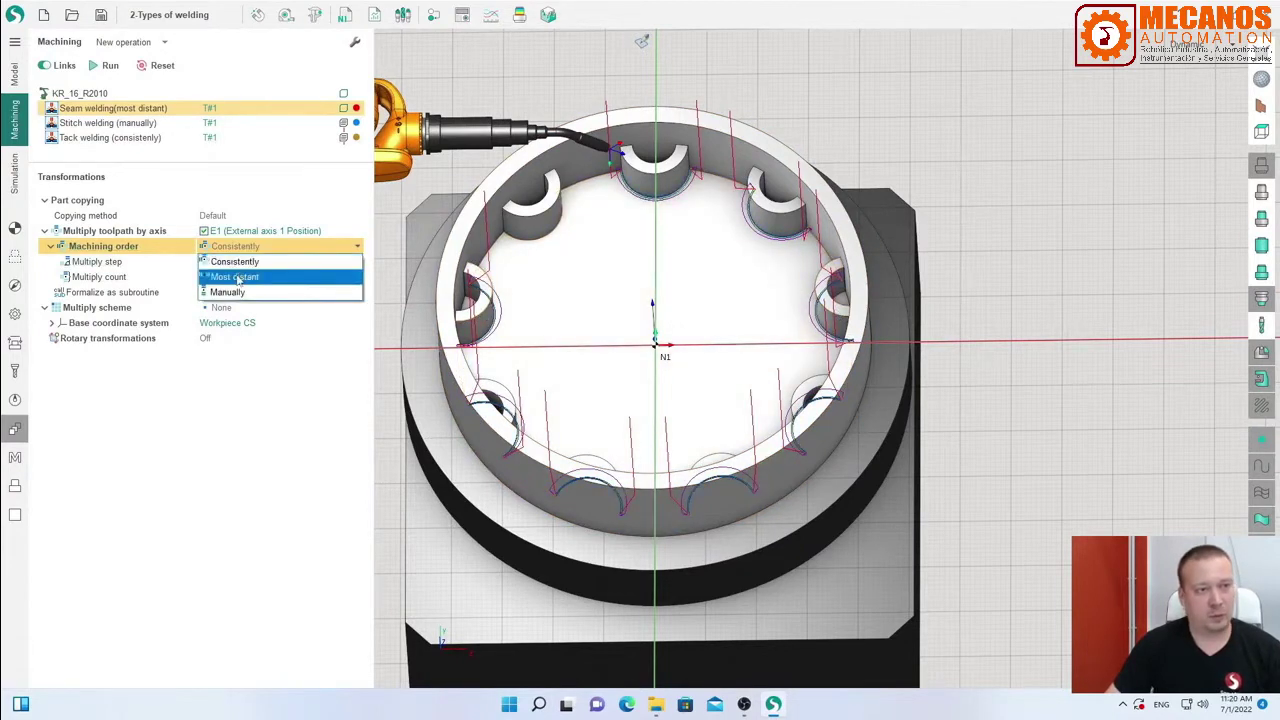
pyautogui.click(236, 277)
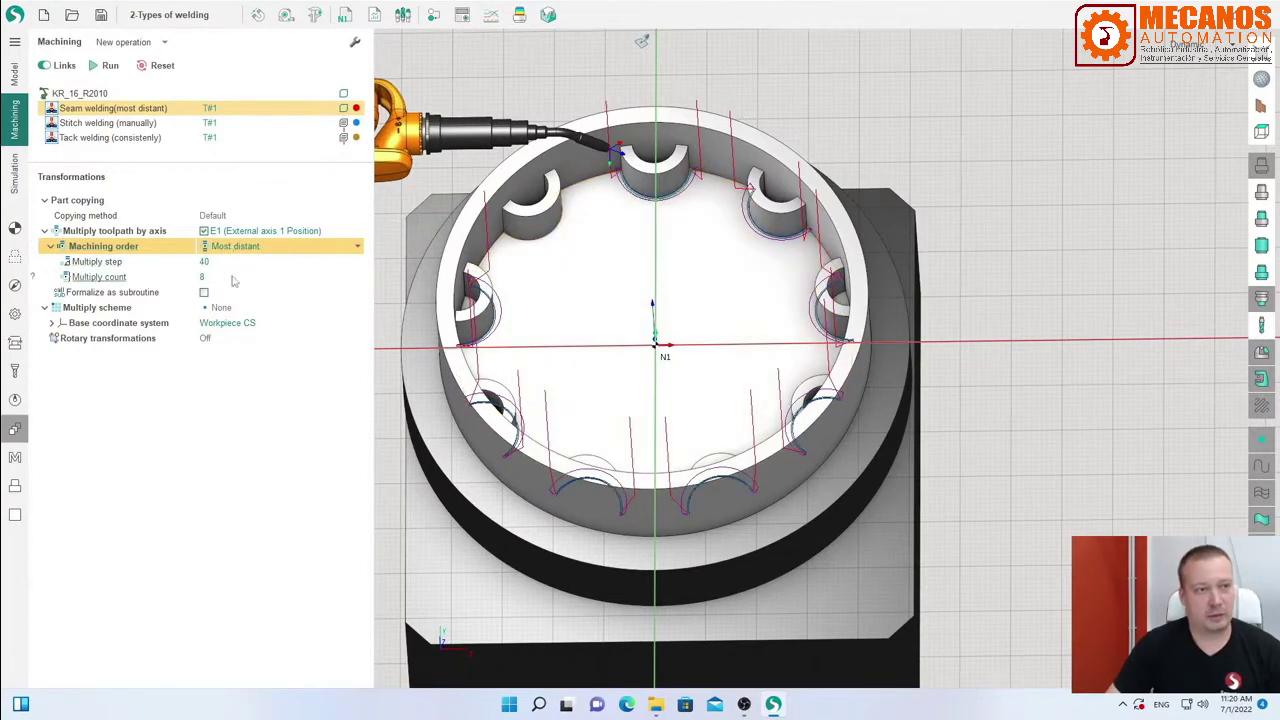
pyautogui.click(105, 65)
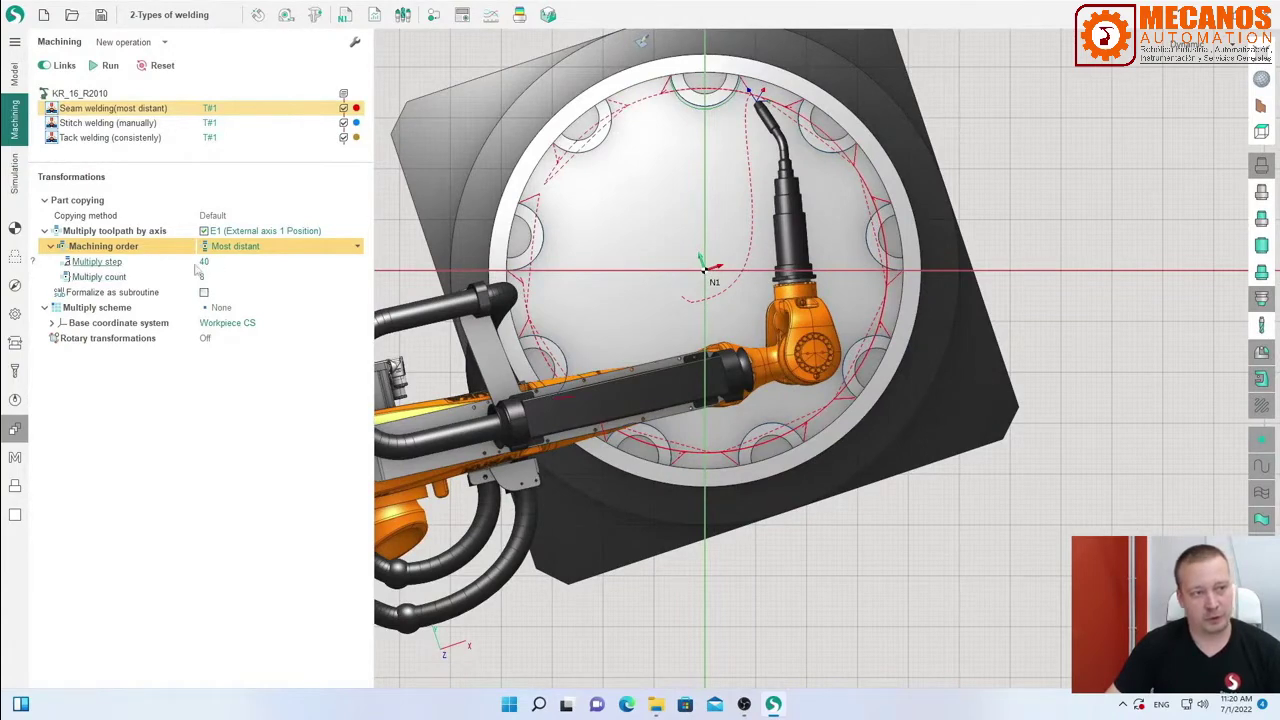
# Simulate Seam welding(most distant) from its RAPID command to watch the order in which the brackets are welded.
pyautogui.click(14, 228)
pyautogui.click(14, 195)
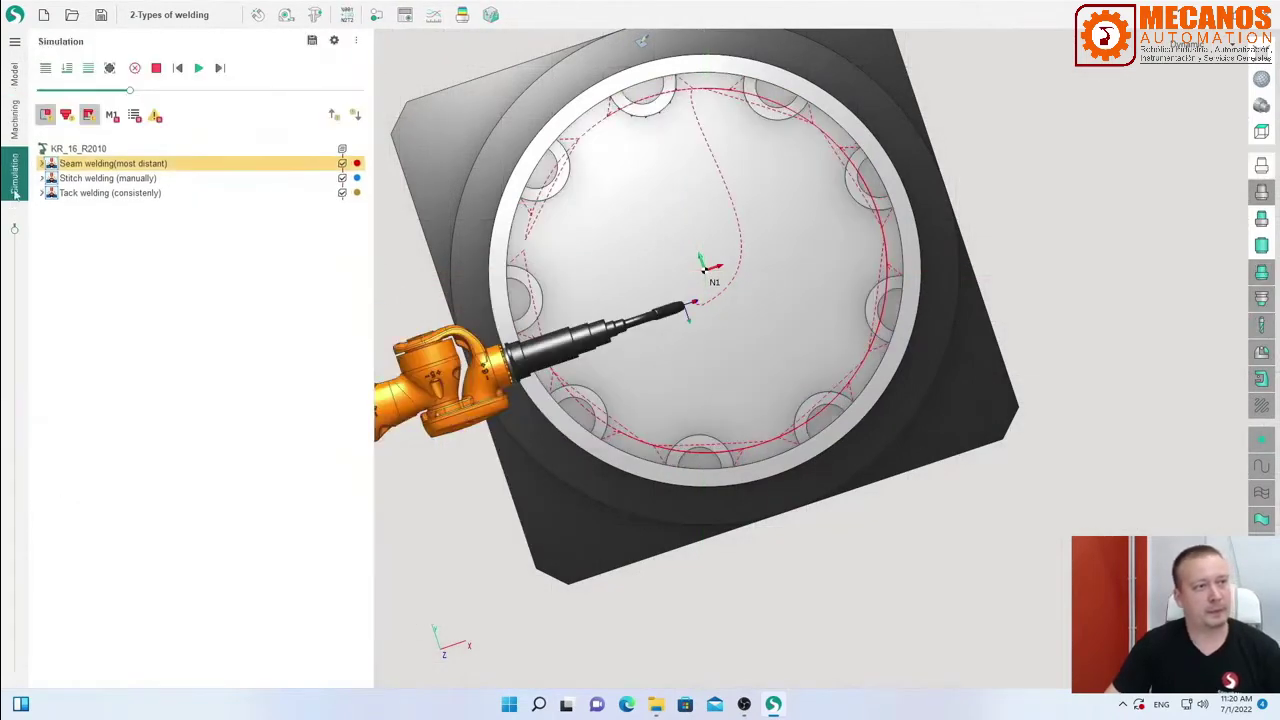
pyautogui.click(42, 163)
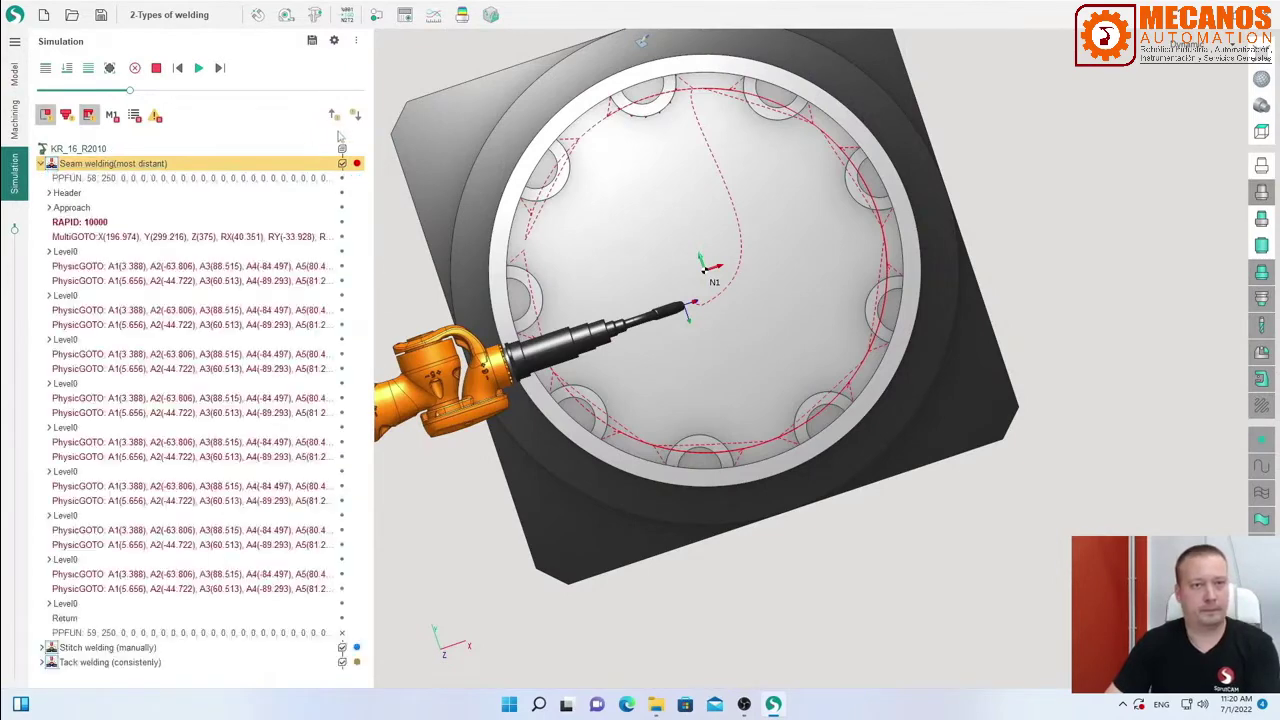
pyautogui.click(70, 221)
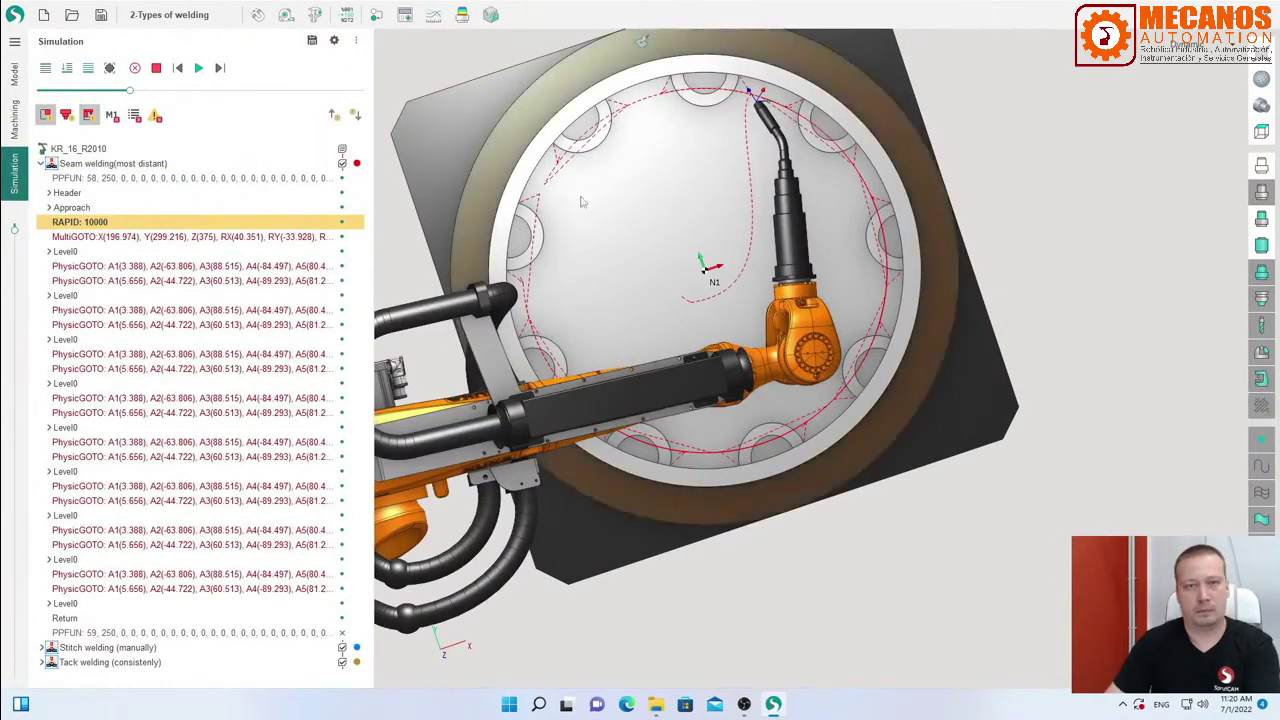
pyautogui.click(199, 67)
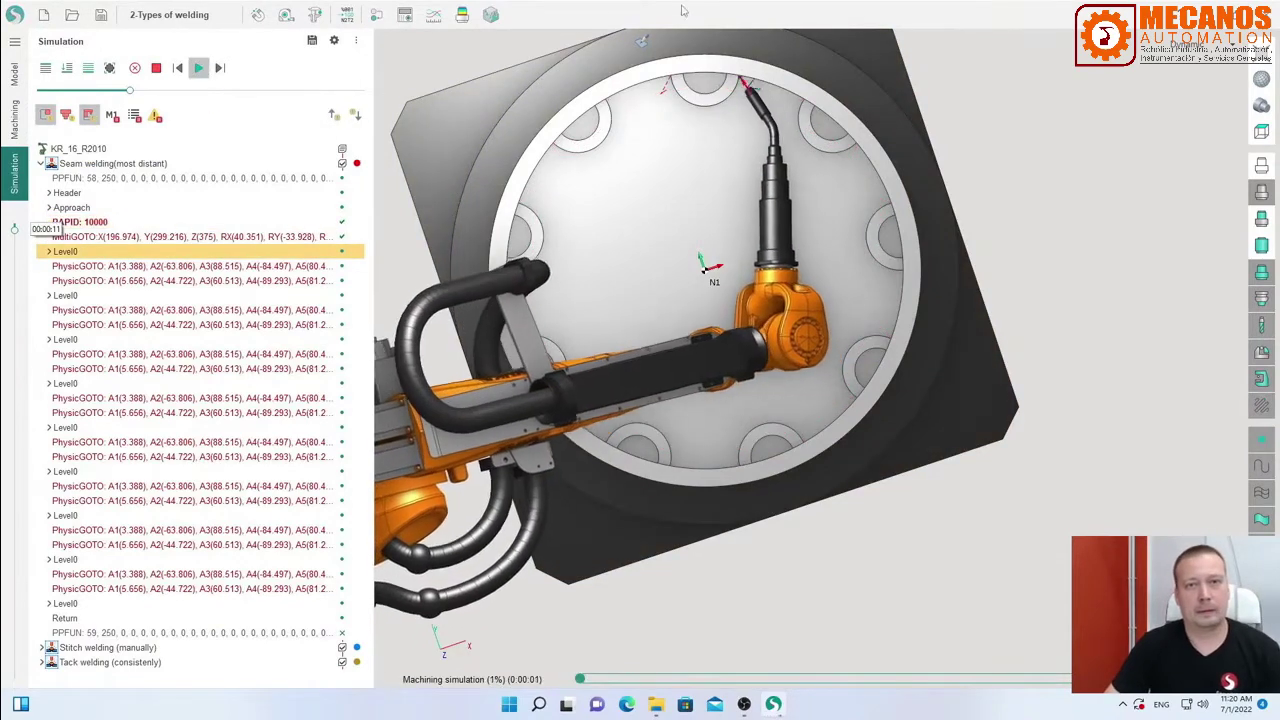
pyautogui.scroll(1, 733, 92)
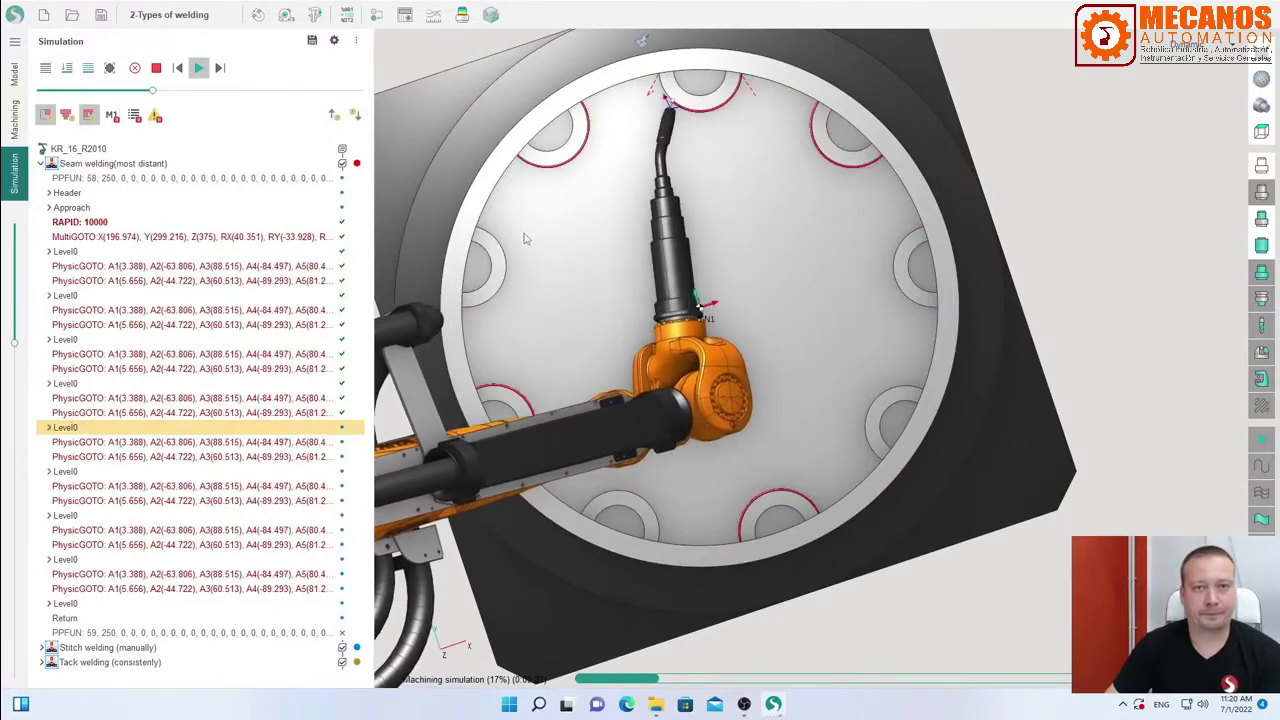
# Change the machining order of Seam welding(most distant) to Manually and set the number of steps to 3.
pyautogui.click(15, 118)
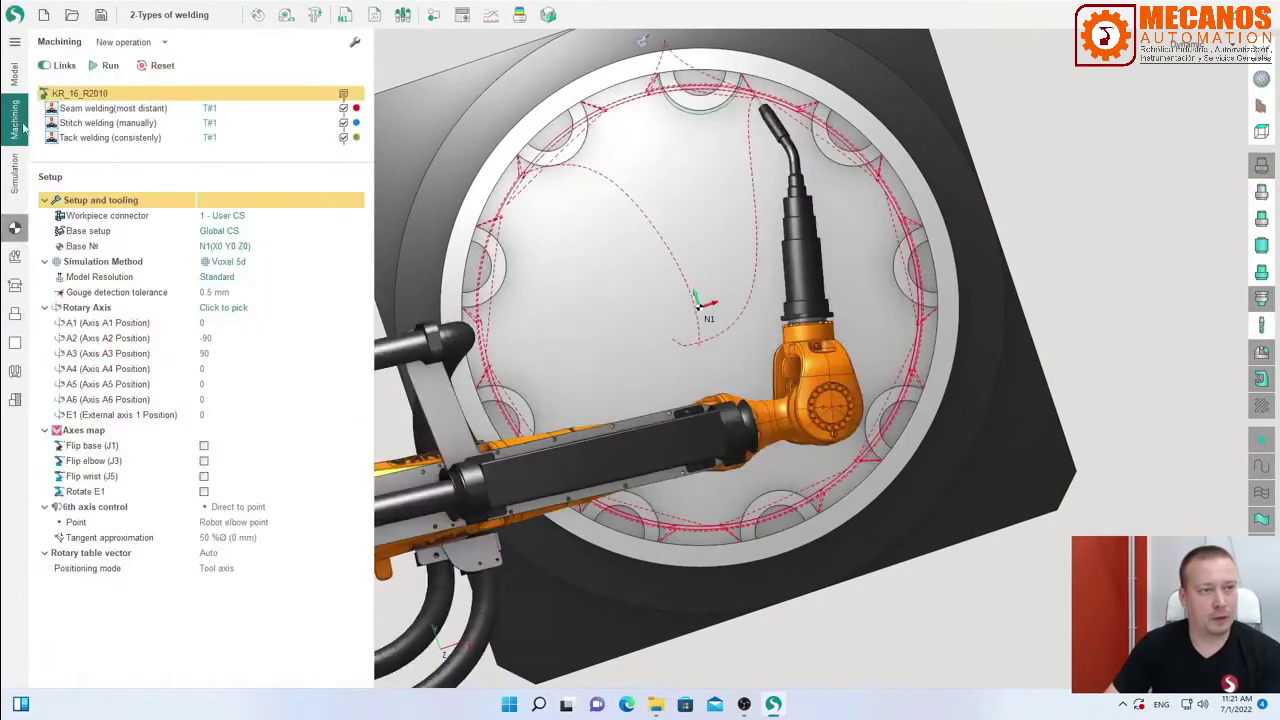
pyautogui.click(100, 108)
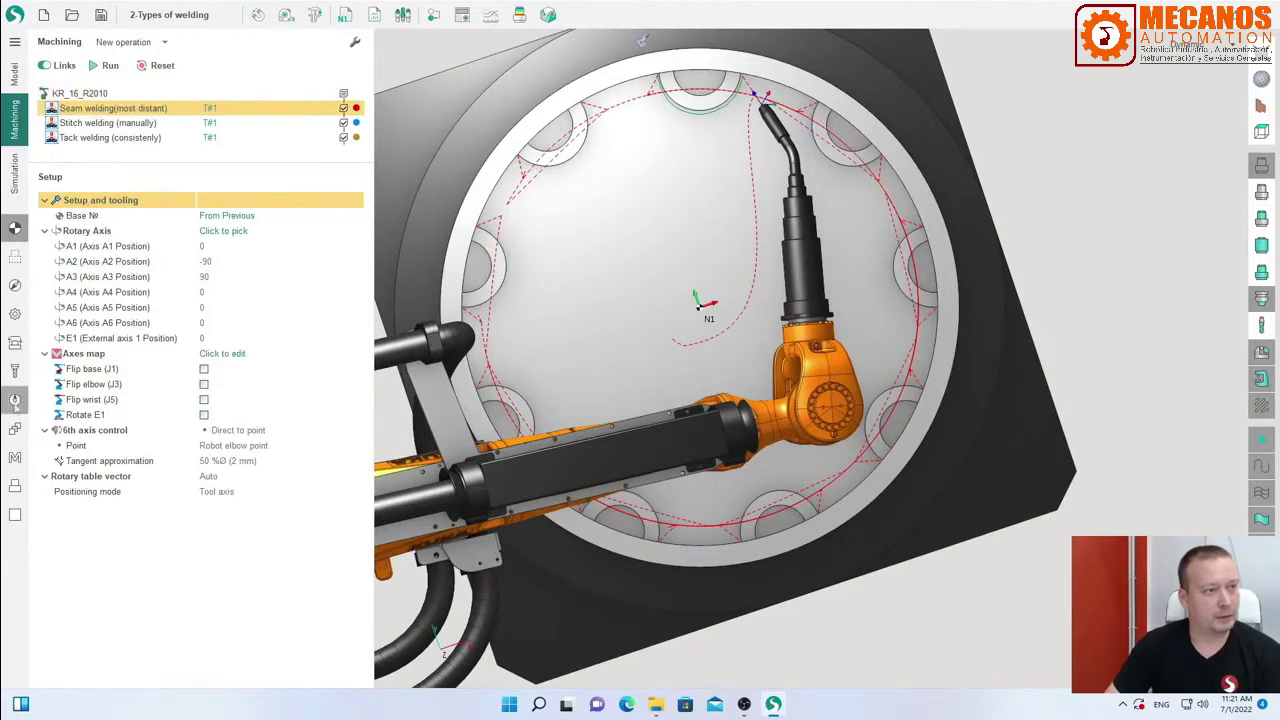
pyautogui.click(15, 430)
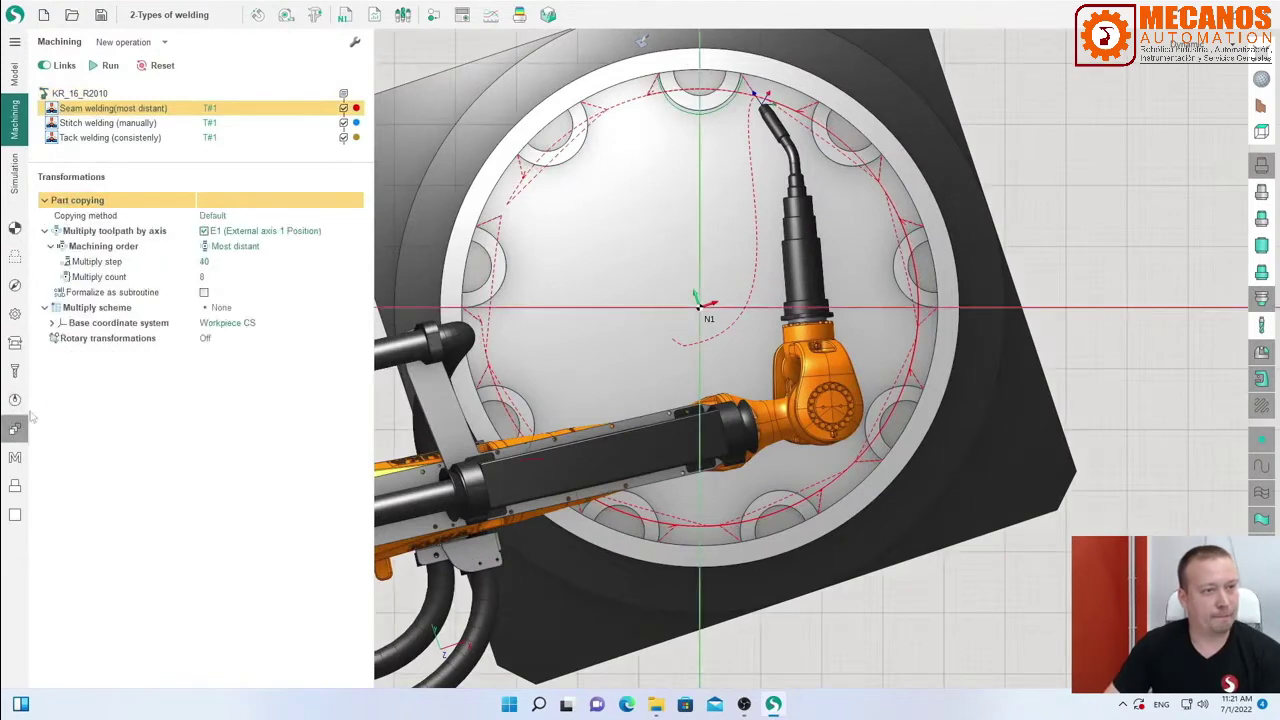
pyautogui.click(244, 250)
pyautogui.click(245, 250)
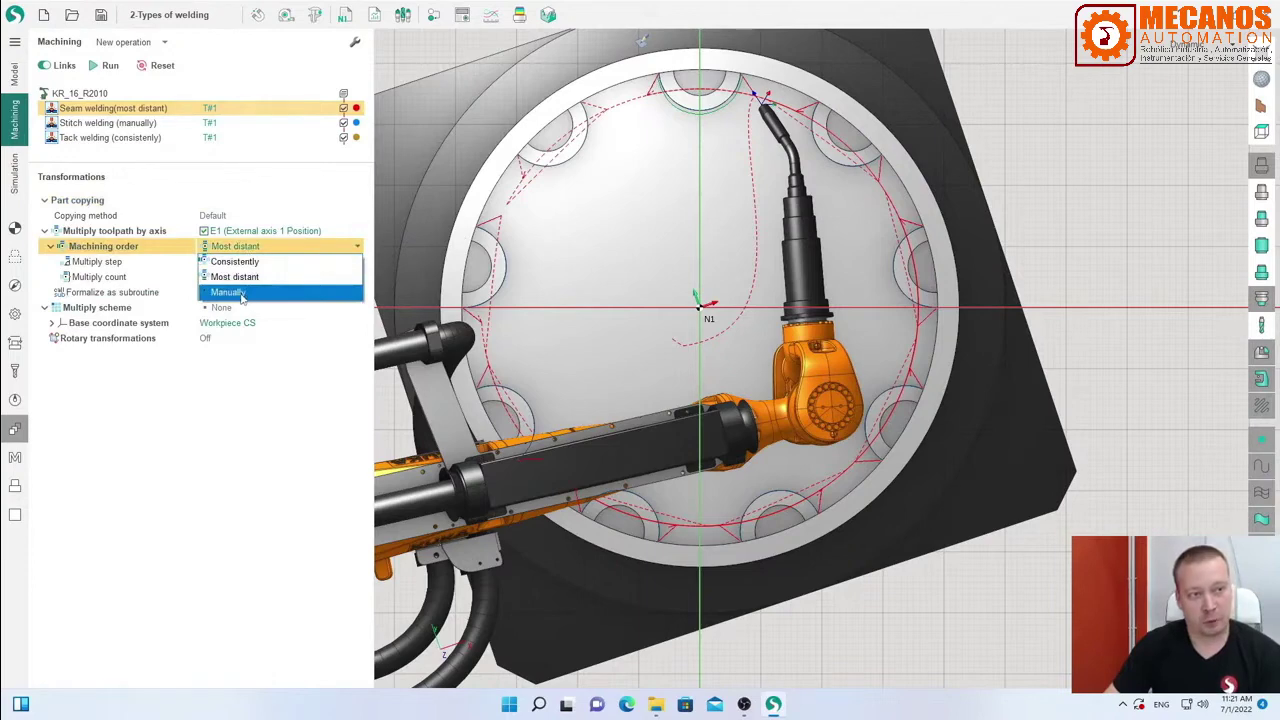
pyautogui.click(236, 292)
pyautogui.click(210, 262)
pyautogui.write('2')
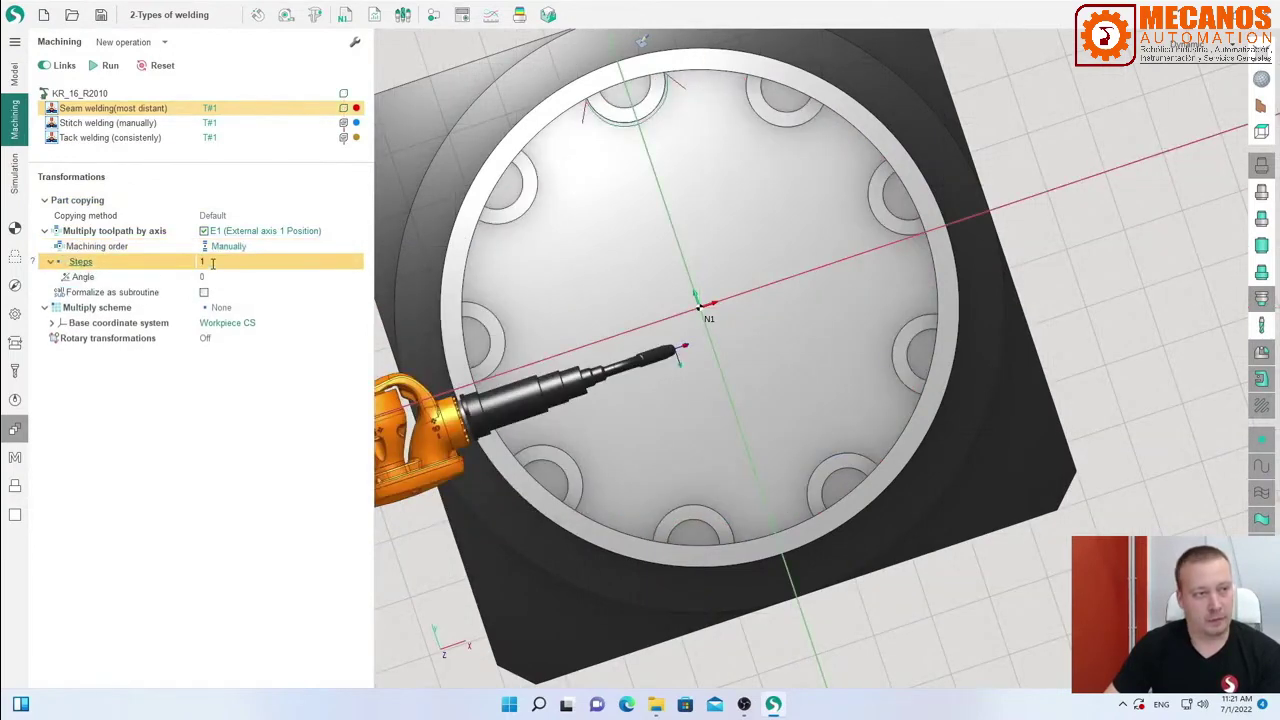
pyautogui.press('BackSpace')
pyautogui.write('3')
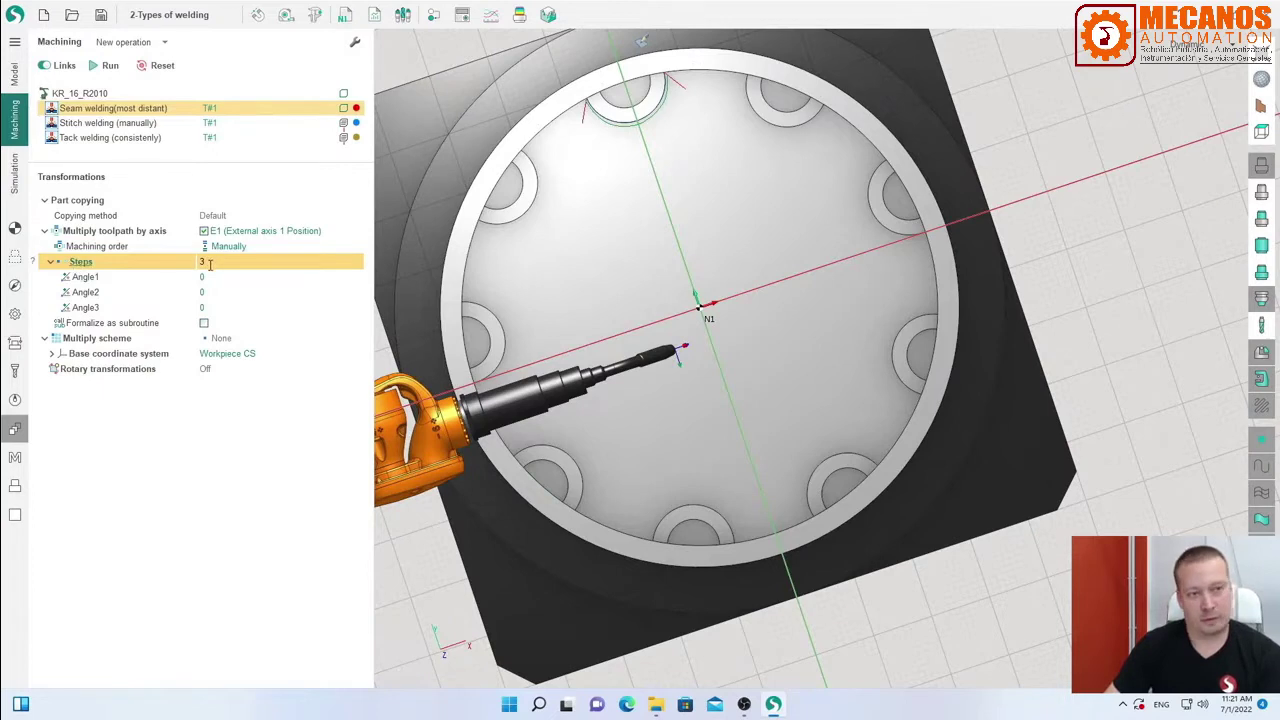
# Set the manual multiplication angles to 45 for Angle1, 90 for Angle2 and 150 for Angle3.
pyautogui.click(210, 277)
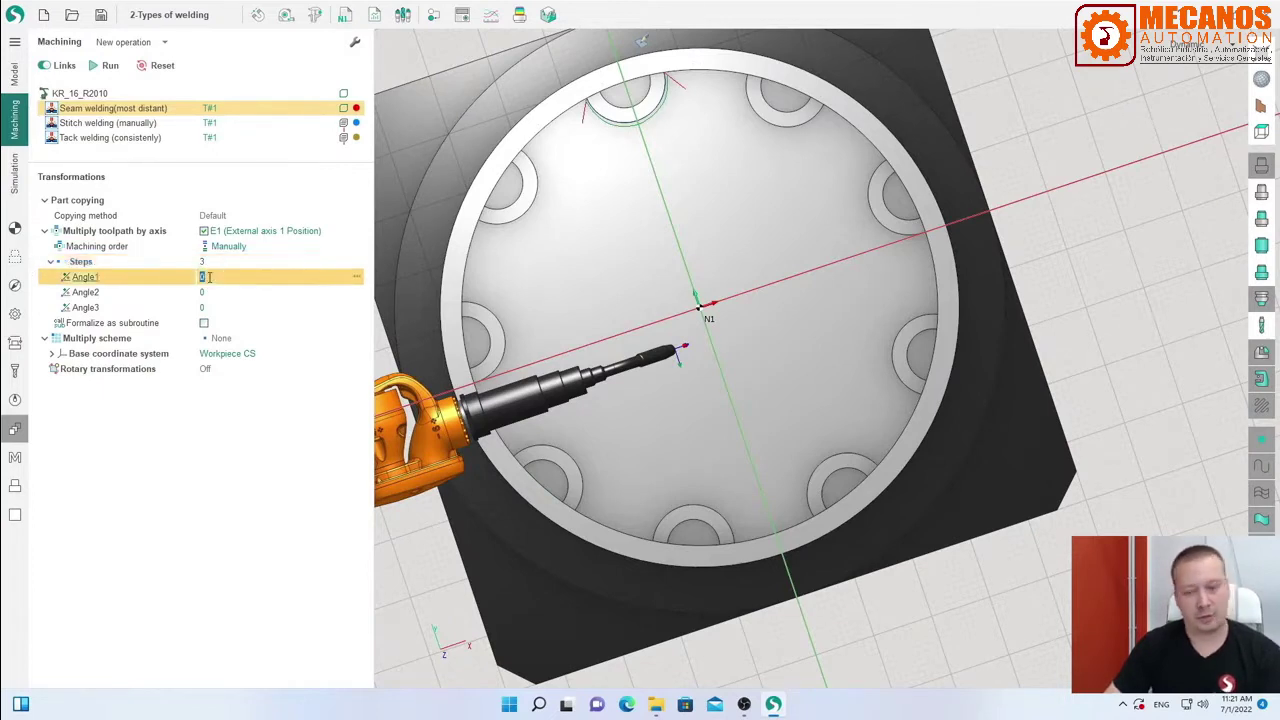
pyautogui.press('Return')
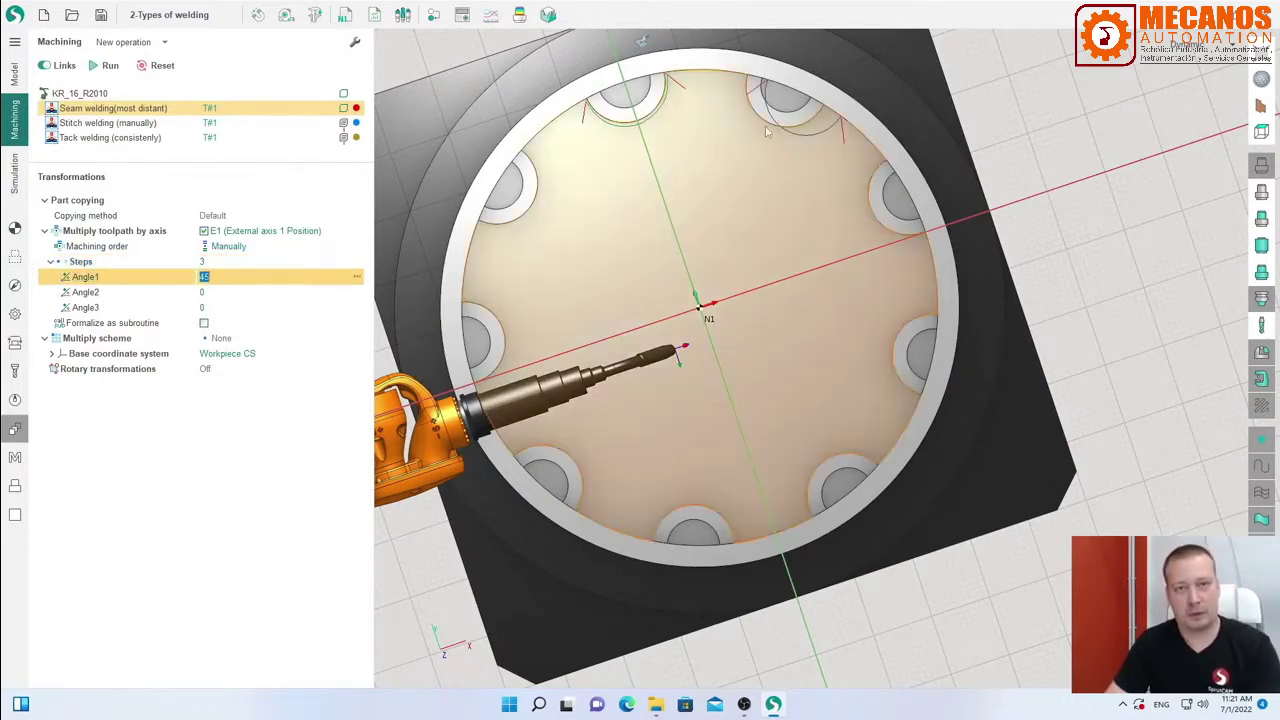
pyautogui.click(205, 292)
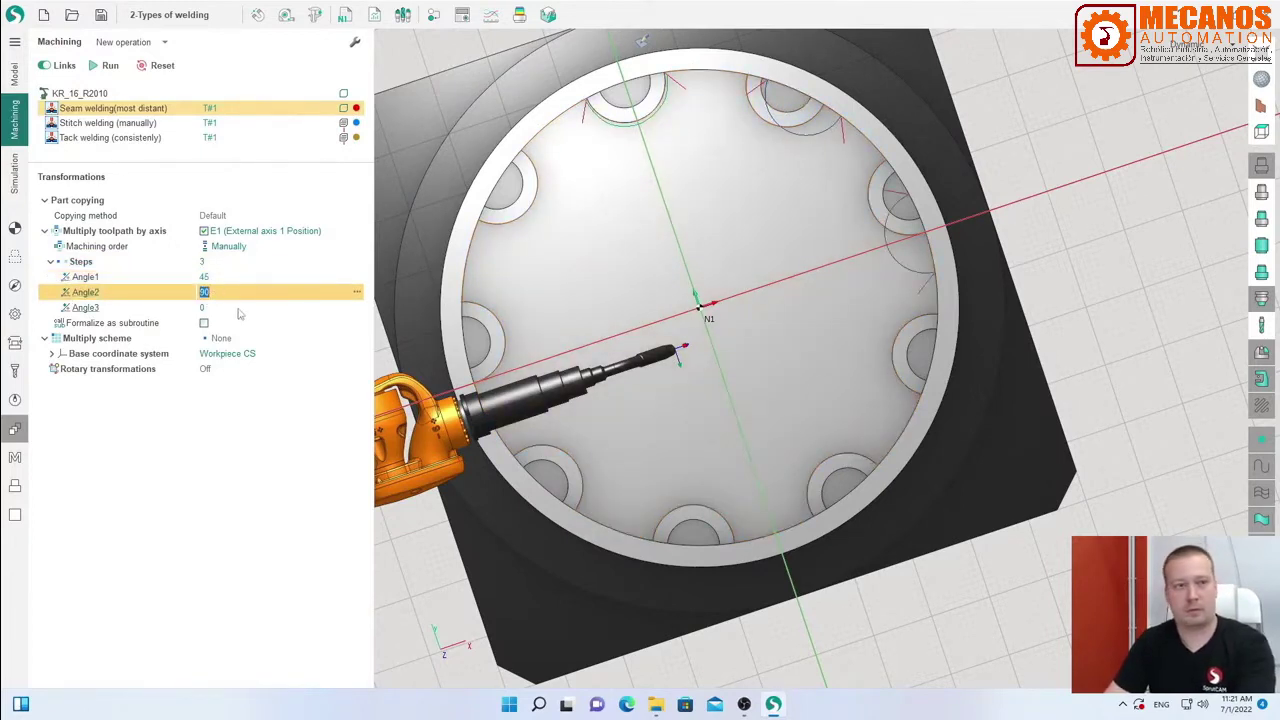
pyautogui.click(225, 307)
pyautogui.write('180')
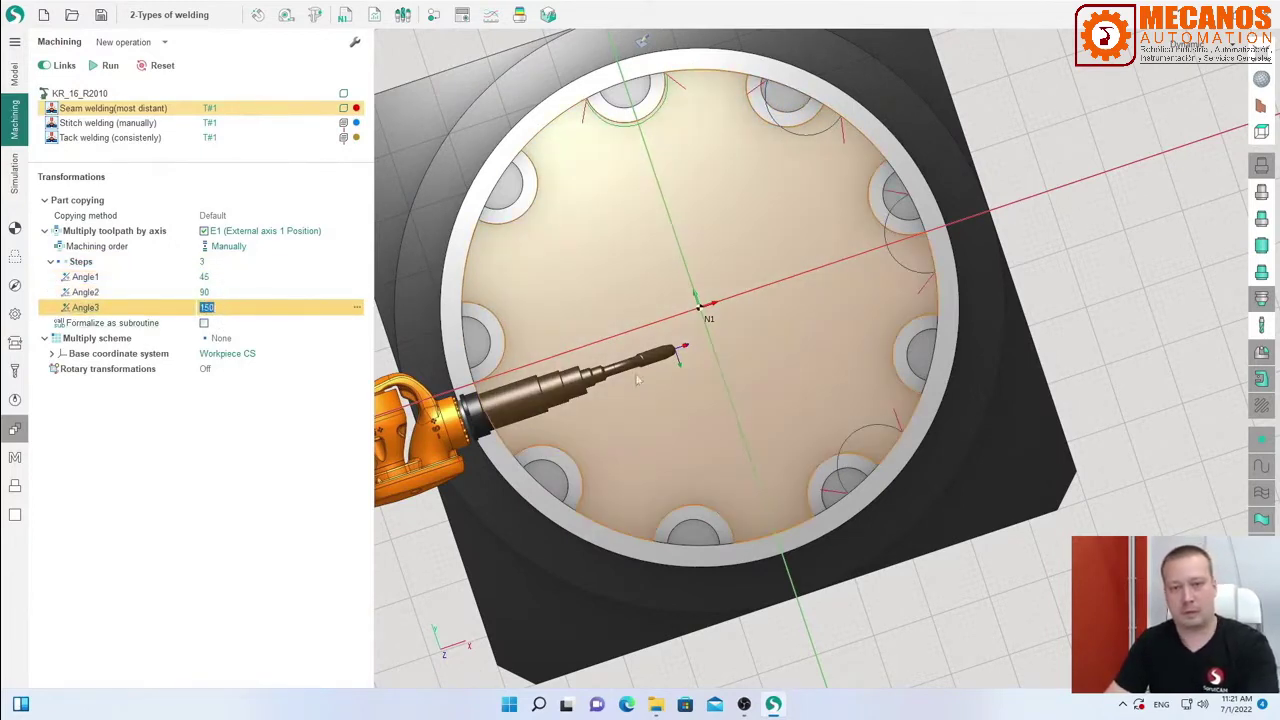
# Set the manual multiplication angles of Seam welding(most distant) to 150 for Angle1 and -30 for Angle2.
pyautogui.click(212, 276)
pyautogui.write('180')
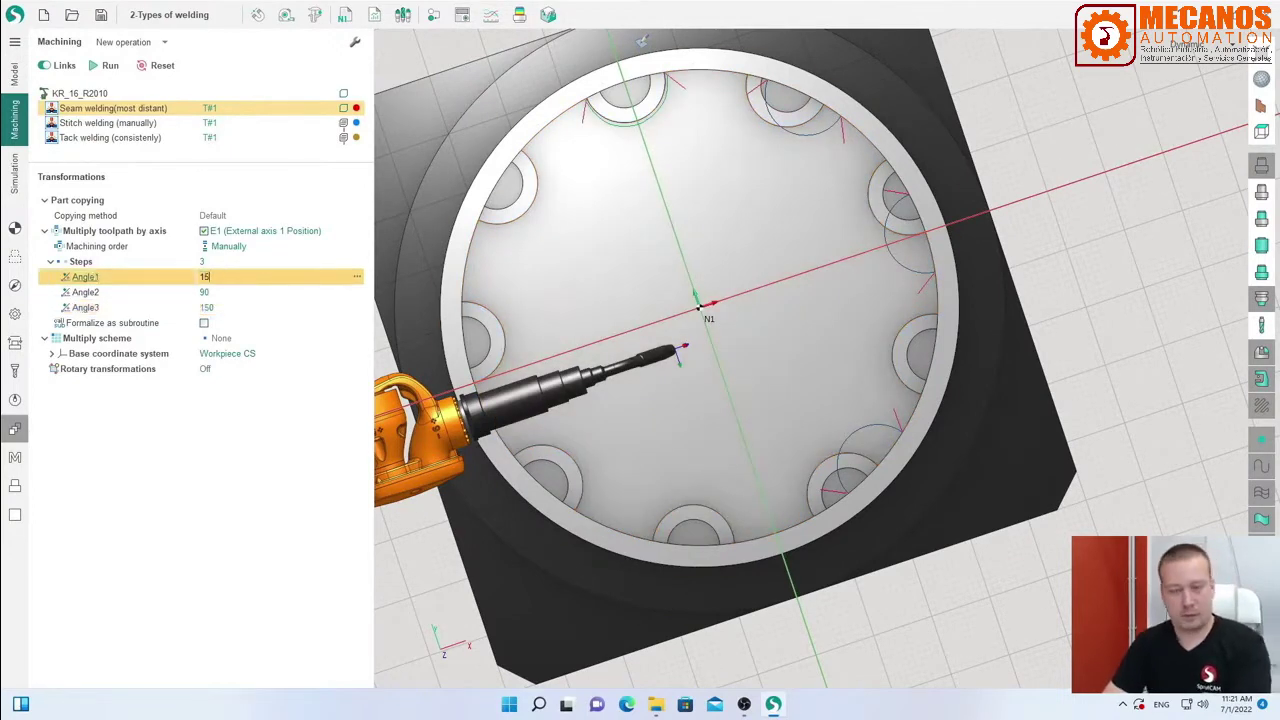
pyautogui.click(216, 292)
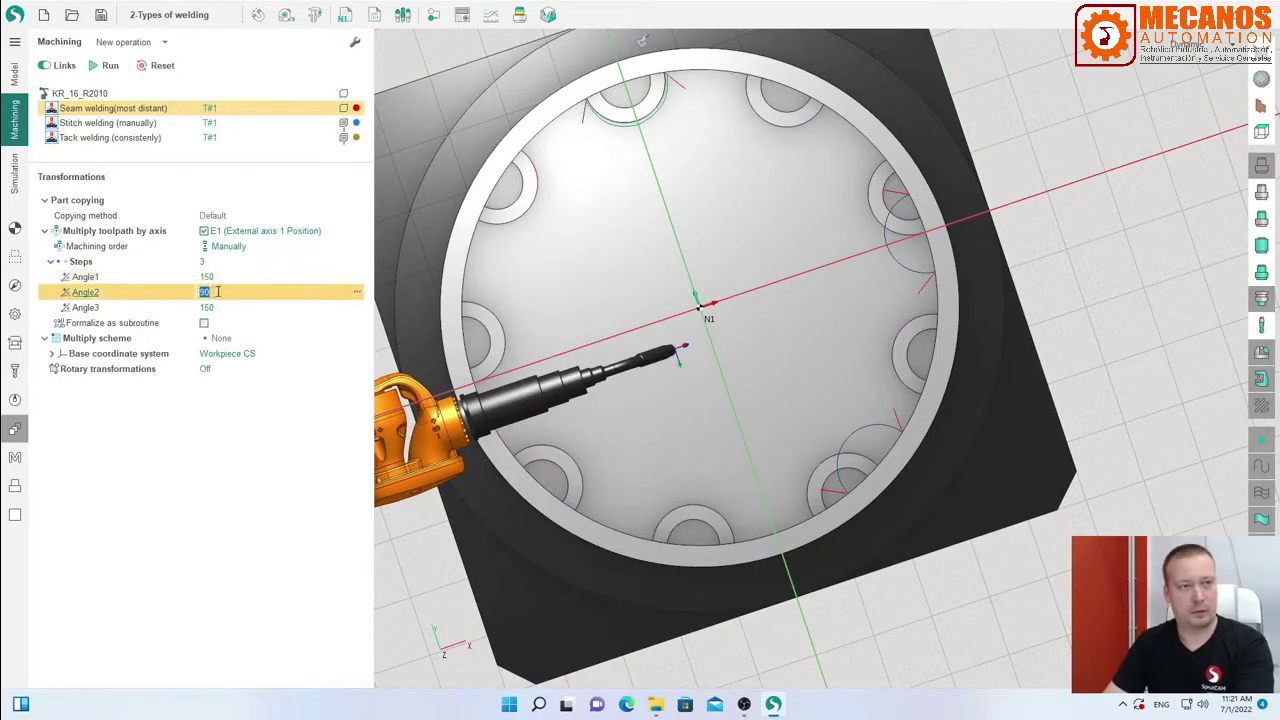
pyautogui.write('-30')
pyautogui.press('Return')
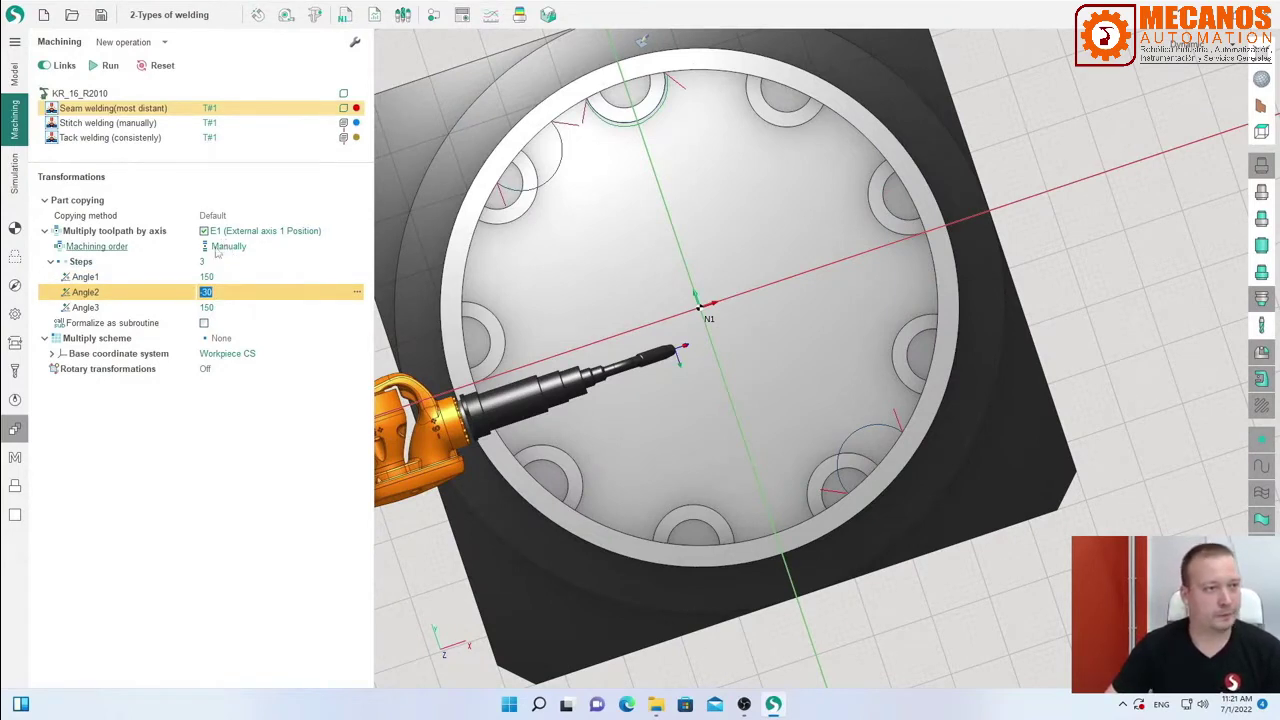
# Switch the machining order to Consistently, and turn off Multiply toolpath by axis for the seam welding operation.
pyautogui.click(218, 246)
pyautogui.click(218, 246)
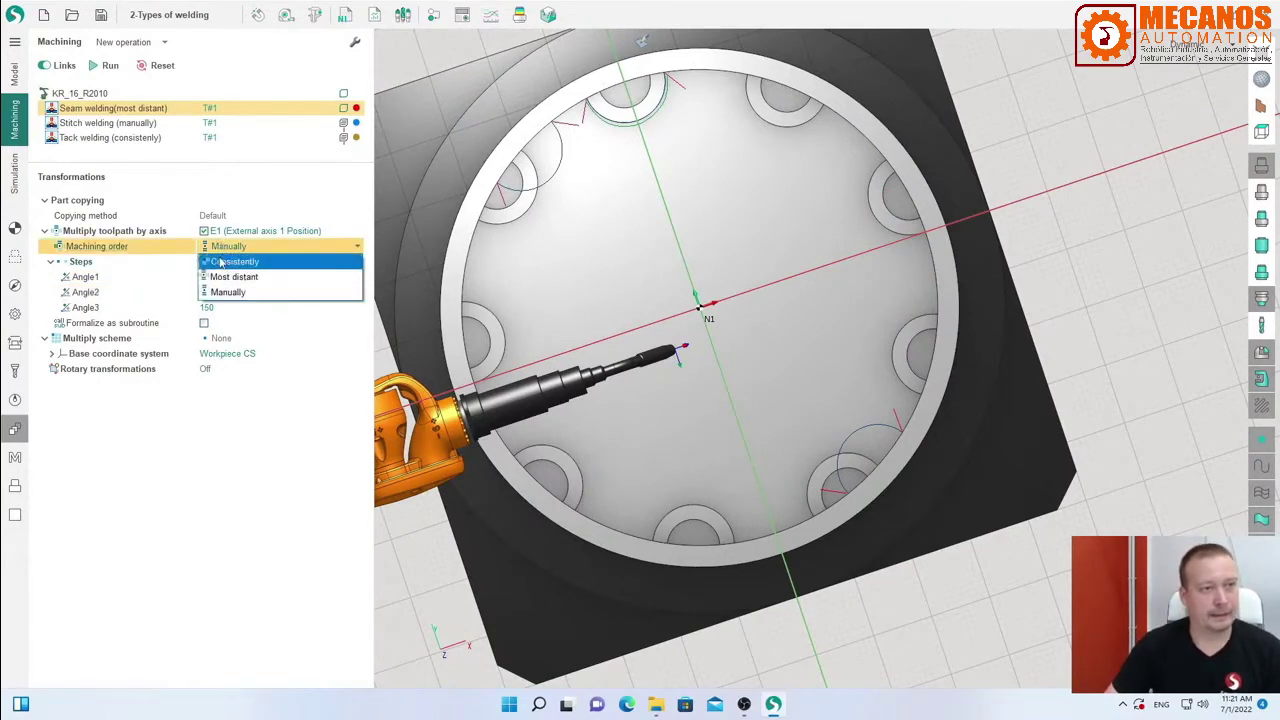
pyautogui.click(220, 261)
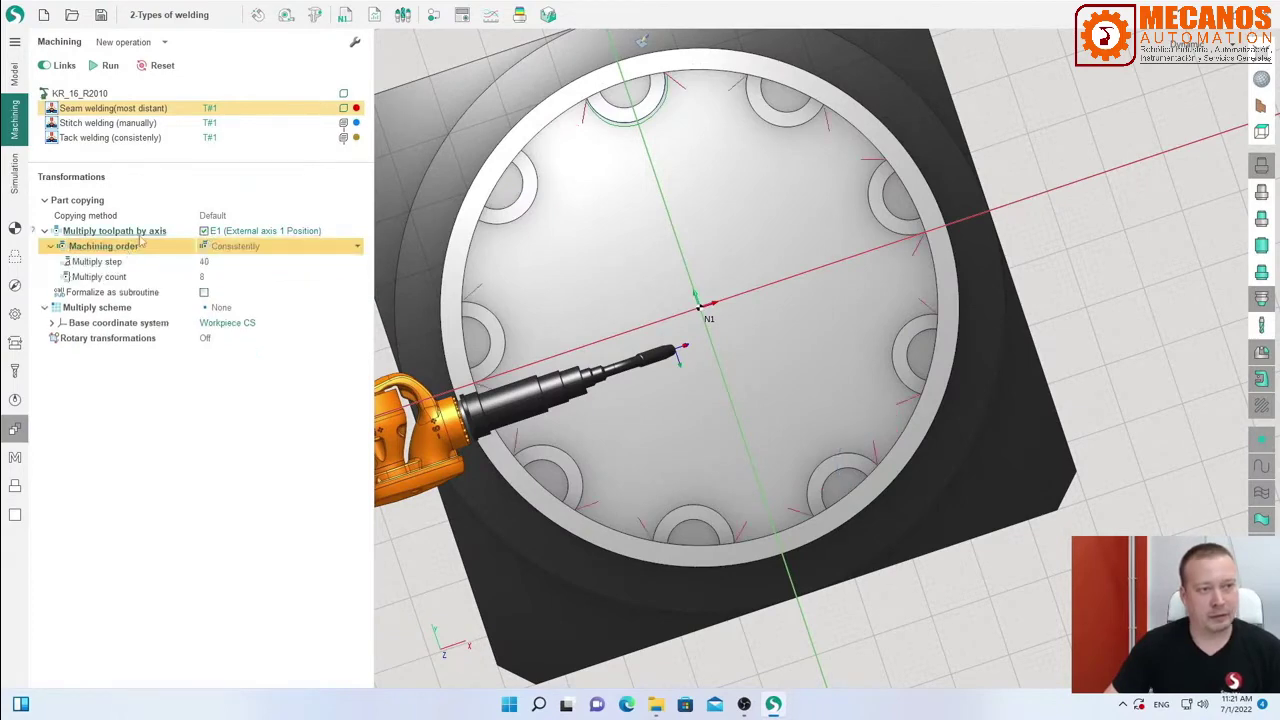
pyautogui.scroll(-5, 508, 277)
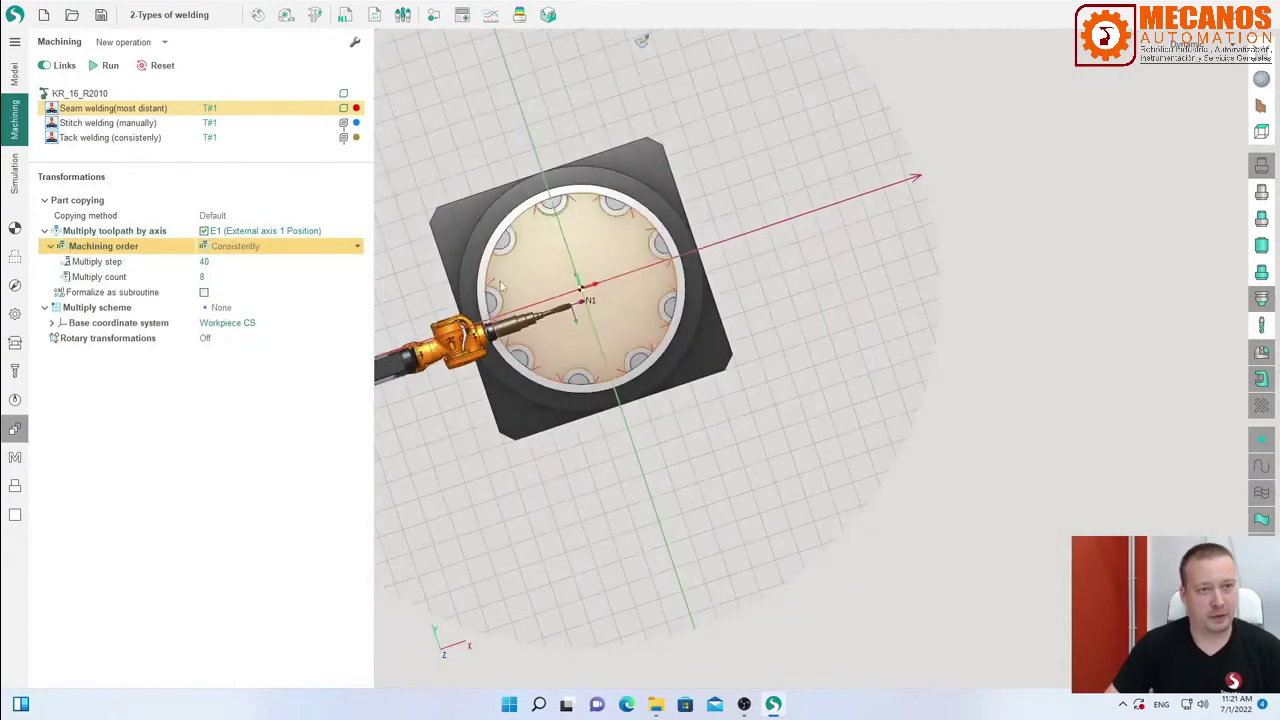
pyautogui.moveTo(508, 277); pyautogui.dragTo(570, 236, button='middle')
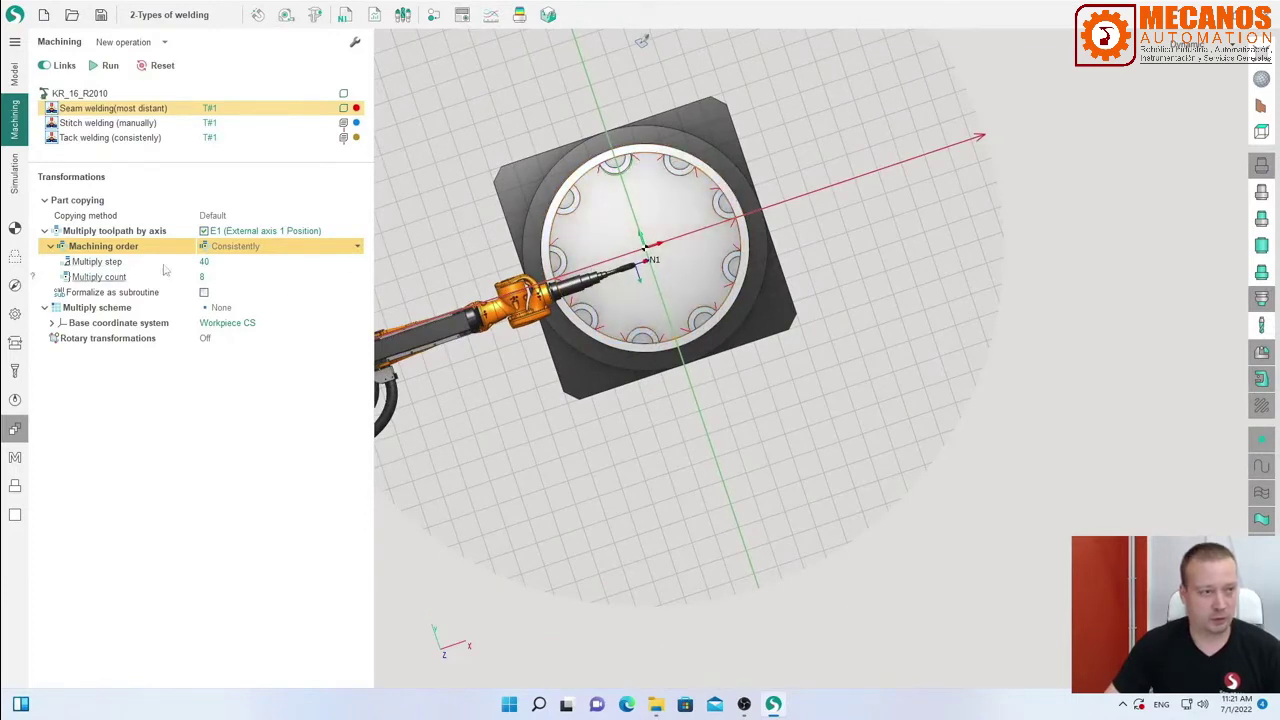
pyautogui.click(204, 231)
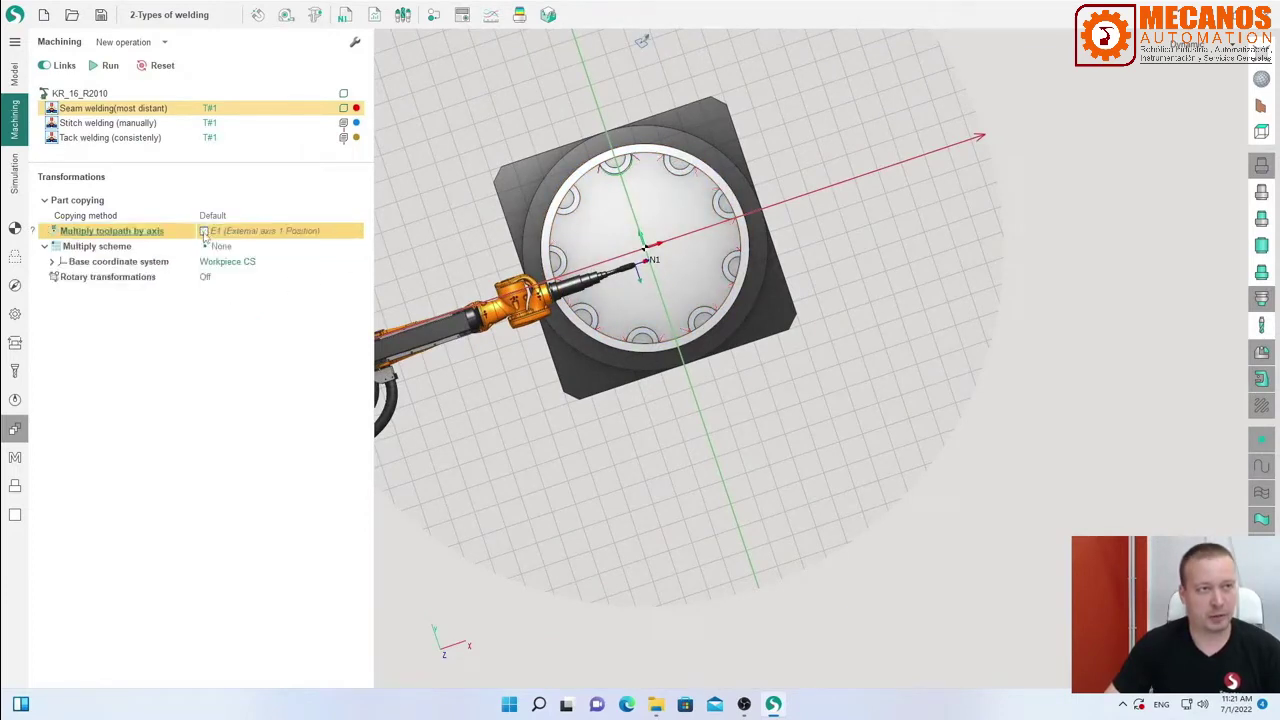
# Set the multiply scheme to Two dimensional array (manually) with 3 steps.
pyautogui.click(100, 247)
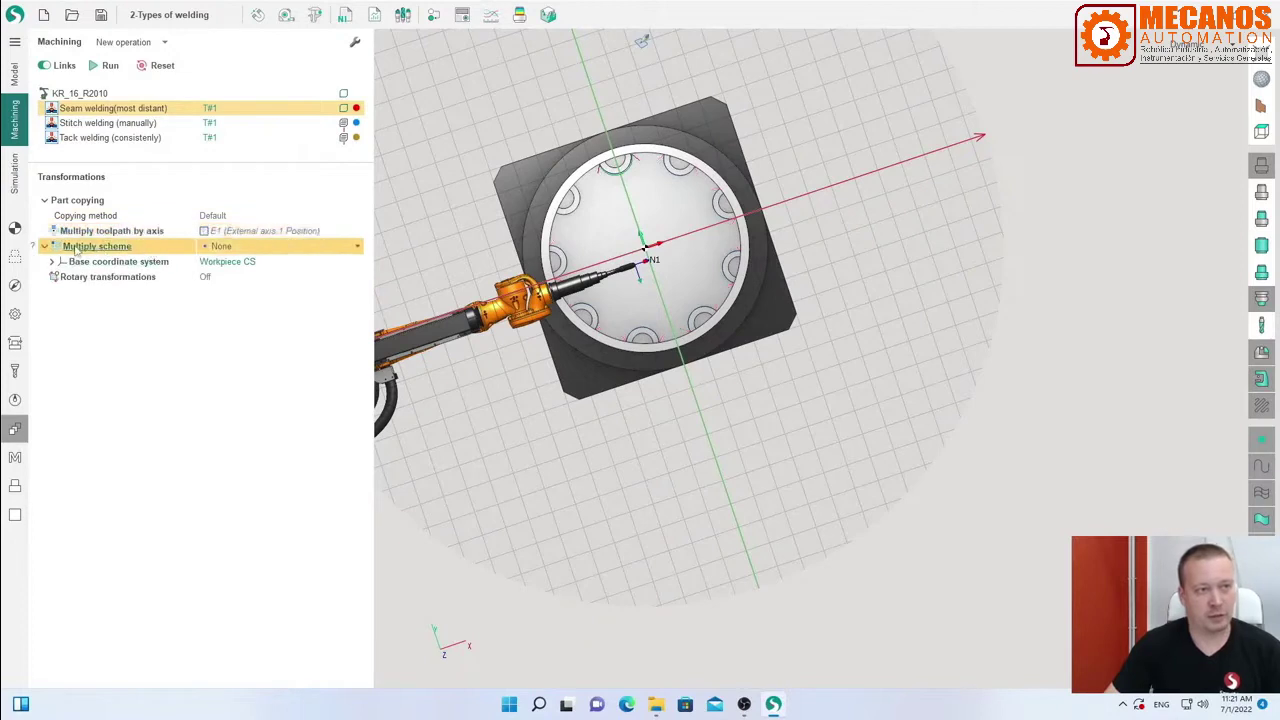
pyautogui.click(214, 247)
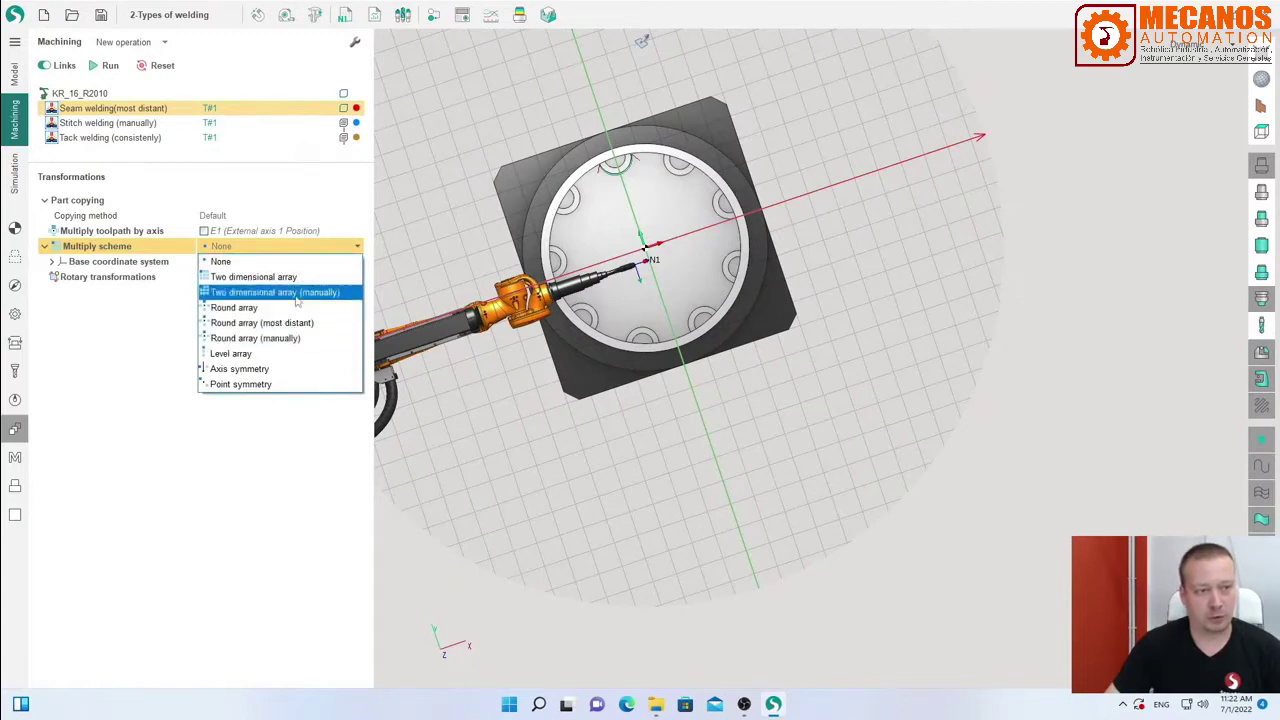
pyautogui.click(297, 293)
pyautogui.click(215, 277)
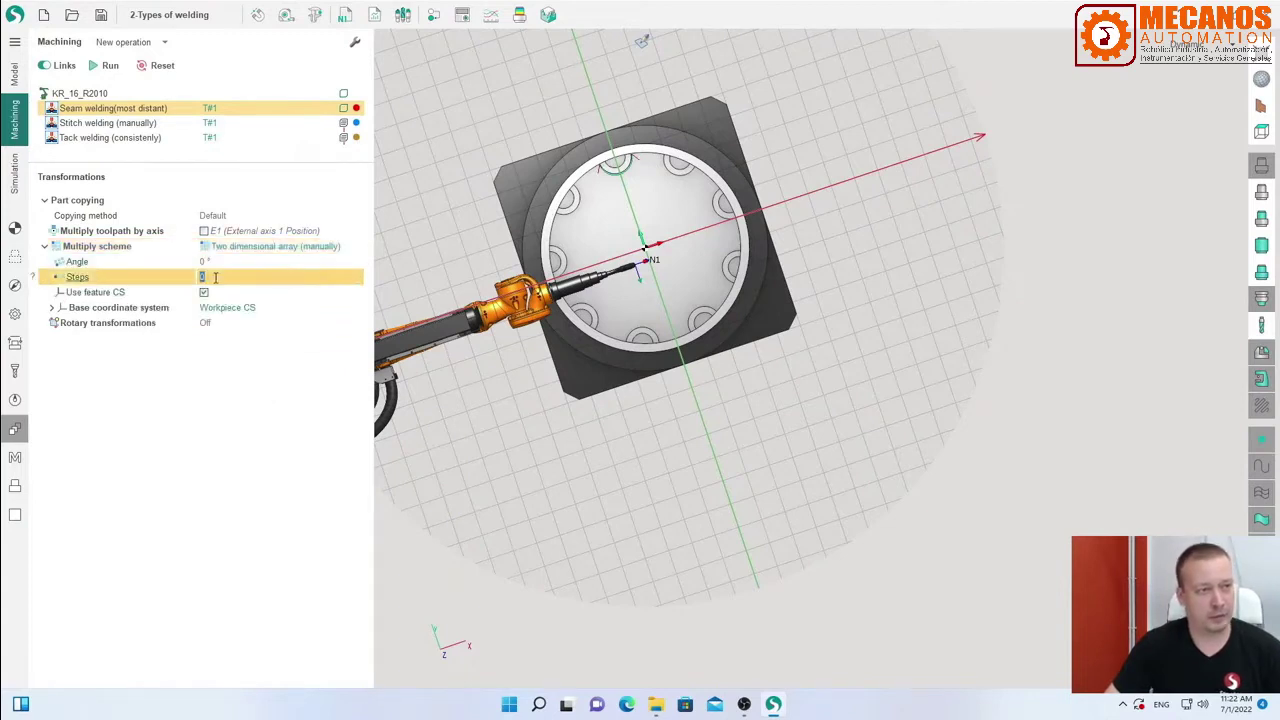
pyautogui.scroll(2, 213, 277)
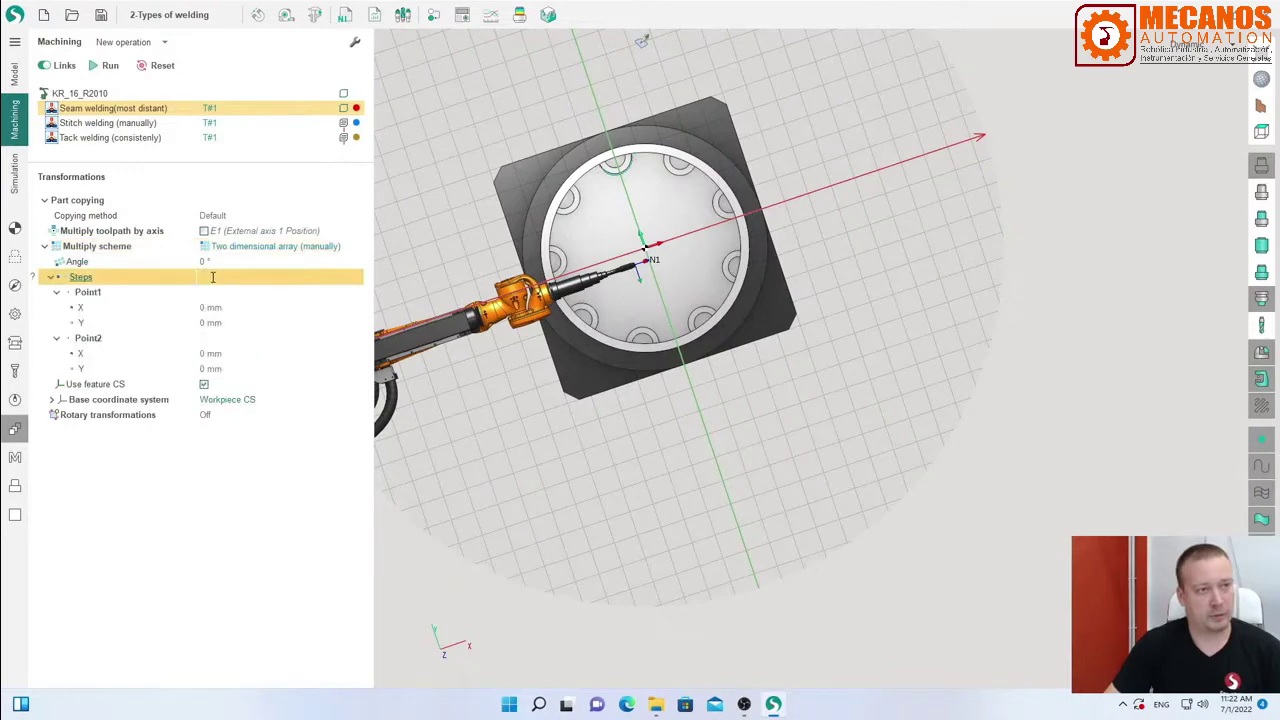
pyautogui.scroll(1, 213, 277)
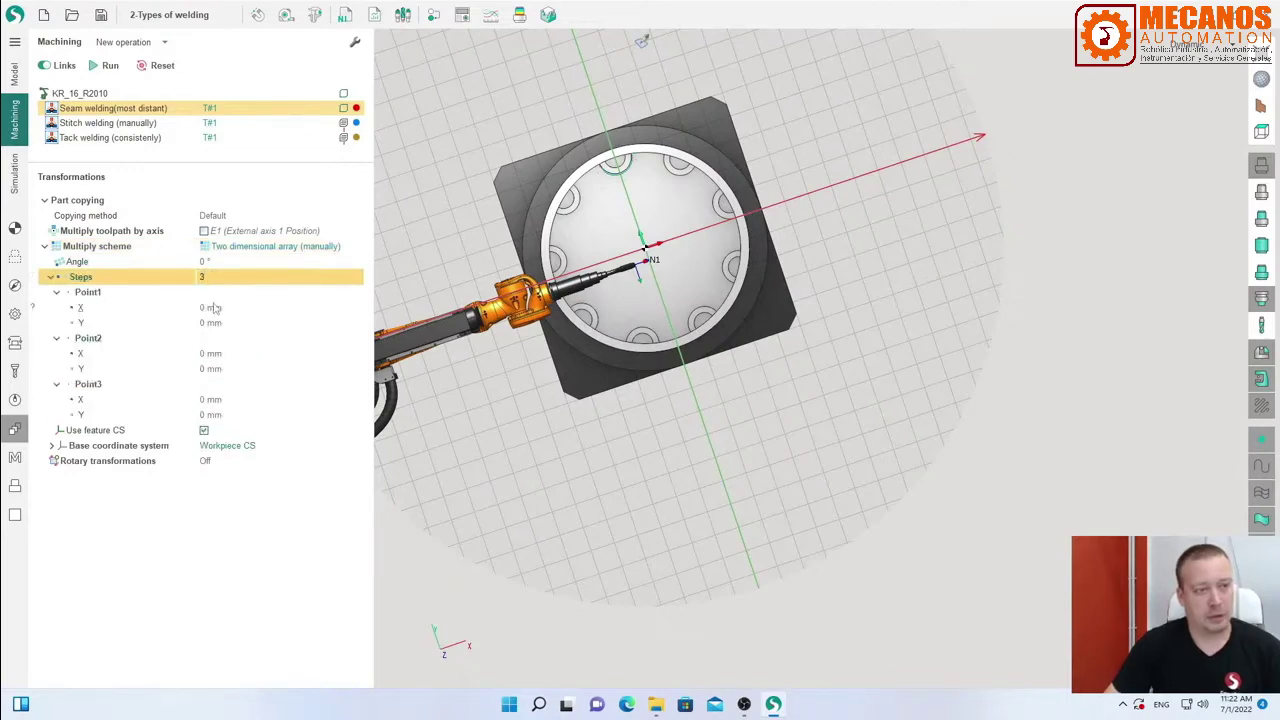
# Set Point1 of the array to X 60, Y 110 mm and Point2 to X -112, Y -110 mm.
pyautogui.click(213, 308)
pyautogui.scroll(4, 600, 194)
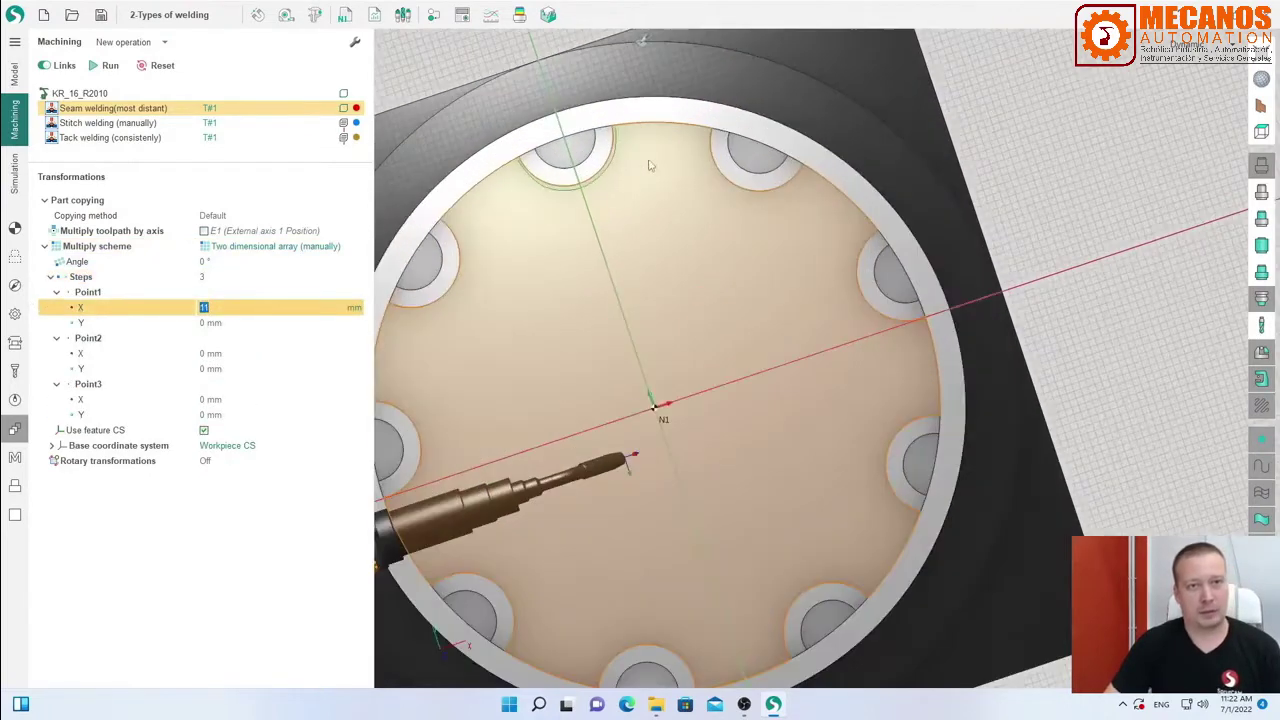
pyautogui.click(216, 324)
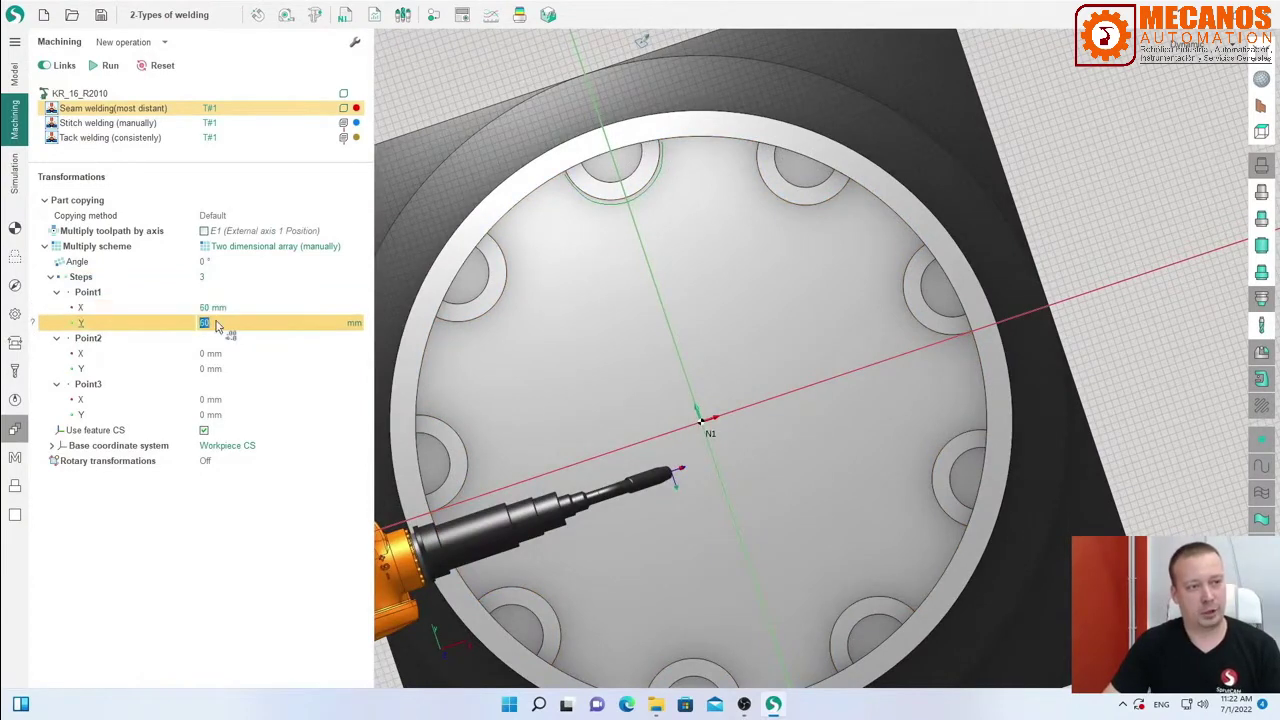
pyautogui.click(217, 356)
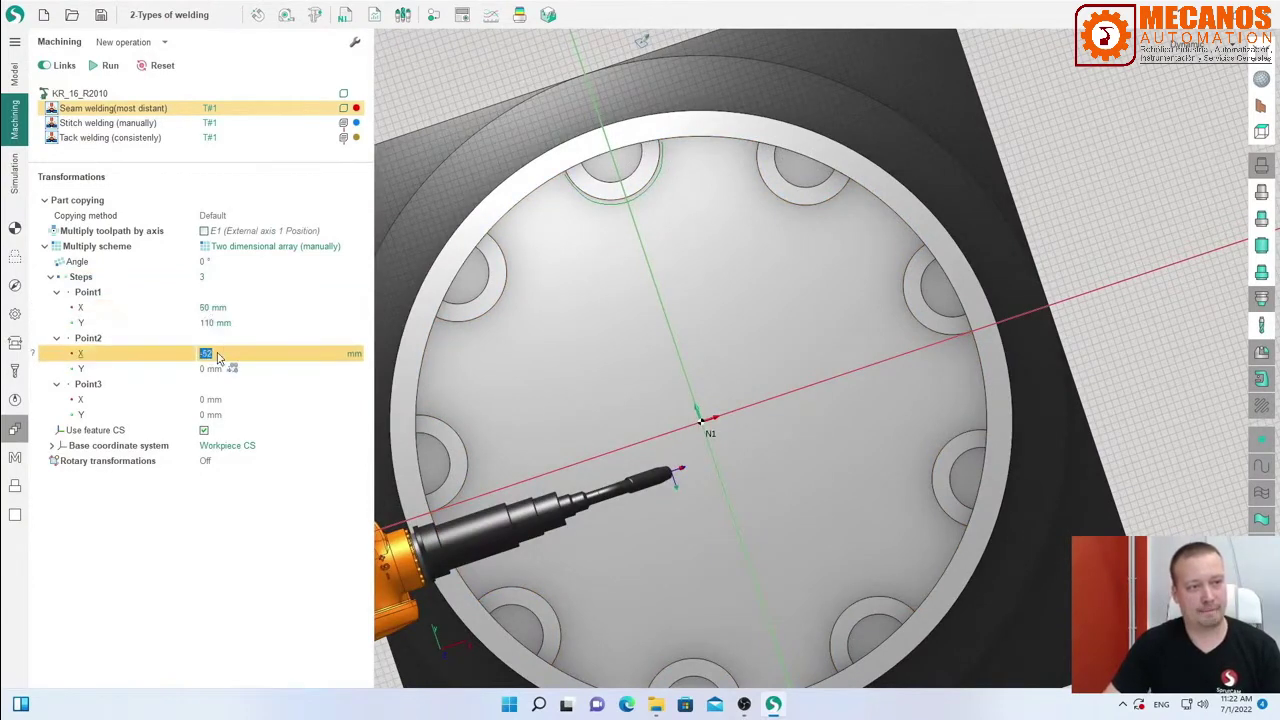
pyautogui.click(218, 368)
pyautogui.write('-110')
pyautogui.hotkey('ctrl', 'a')
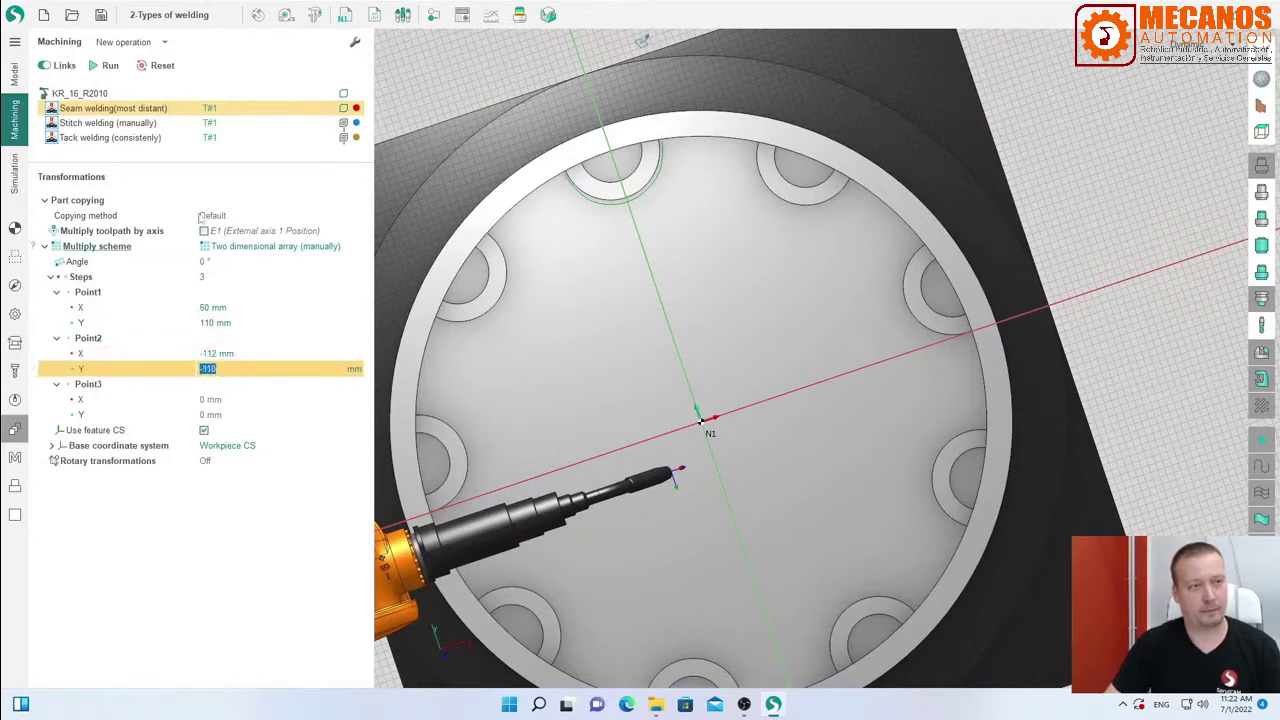
# Set the X offset of the array's Point3 to -260 mm.
pyautogui.click(210, 400)
pyautogui.write('-210')
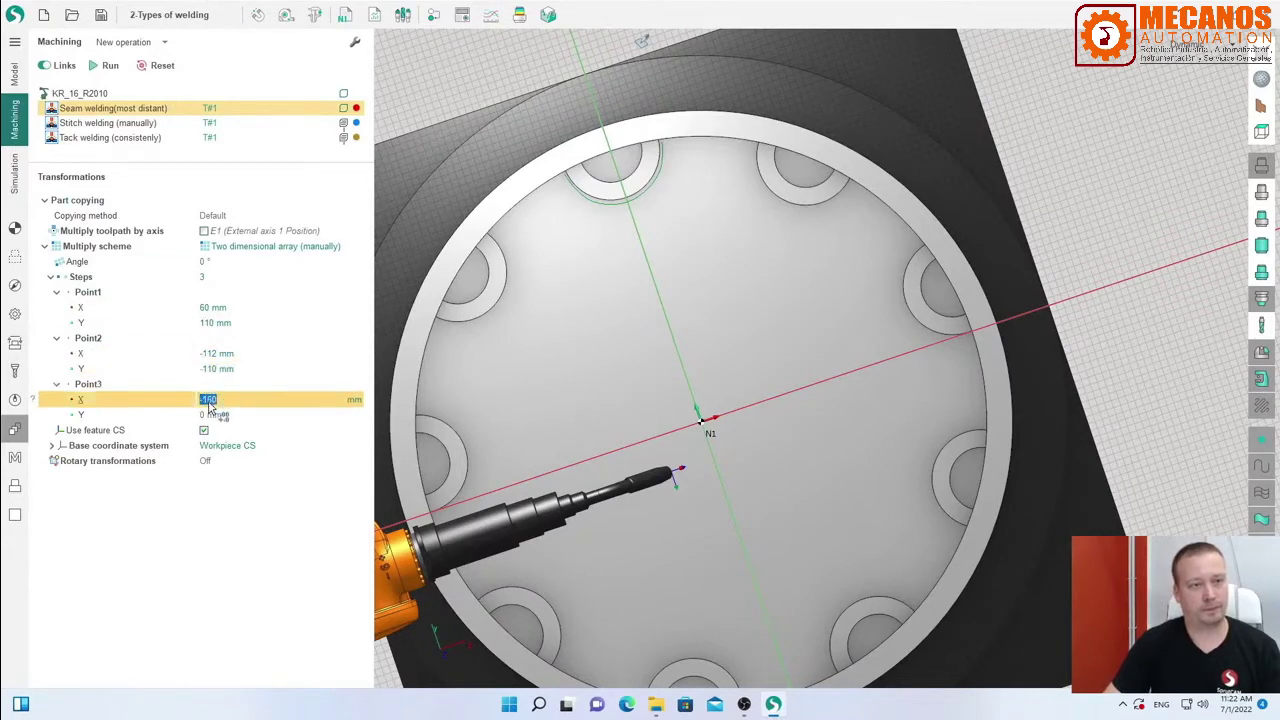
pyautogui.hotkey('ctrl', 'a')
pyautogui.write('-260')
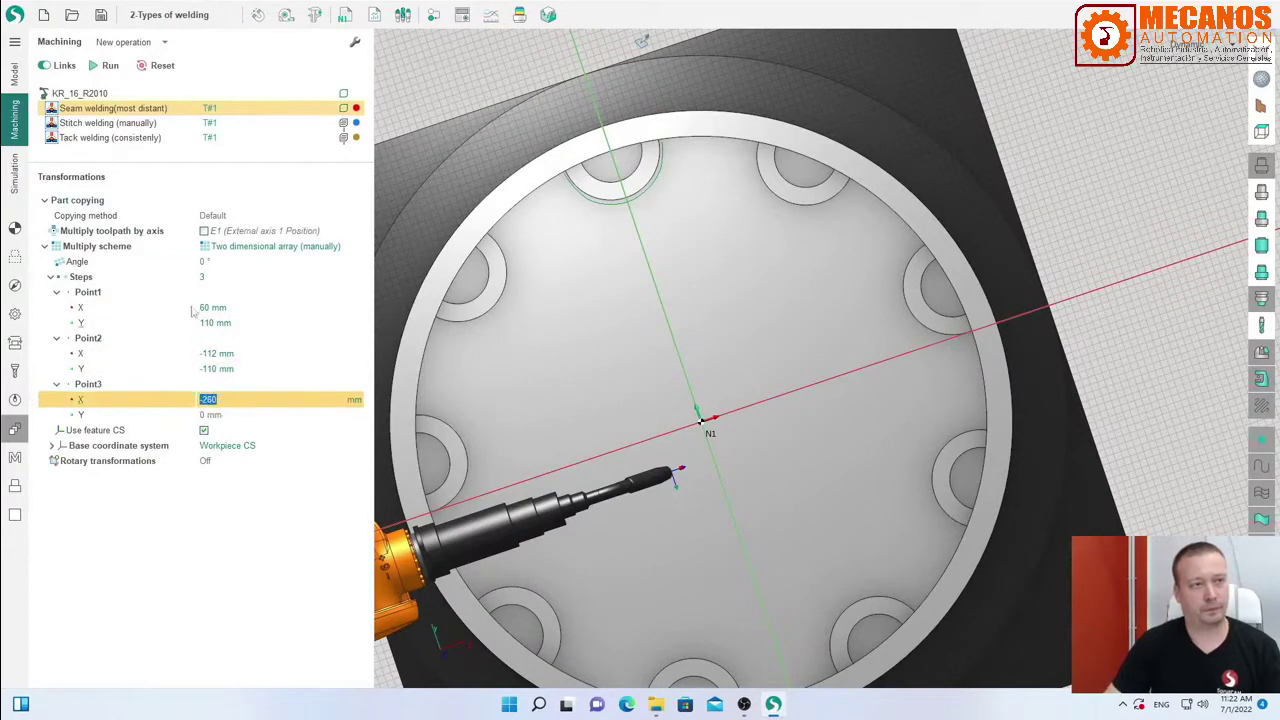
# Calculate the operations, and inspect the copied weld toolpaths from above and the other available multiply schemes.
pyautogui.click(106, 65)
pyautogui.moveTo(585, 160); pyautogui.dragTo(605, 154, button='middle')
pyautogui.scroll(-3, 640, 200)
pyautogui.moveTo(580, 260)
pyautogui.mouseDown(button='middle')
pyautogui.moveTo(577, 207)
pyautogui.moveTo(565, 250)
pyautogui.mouseUp(button='middle')
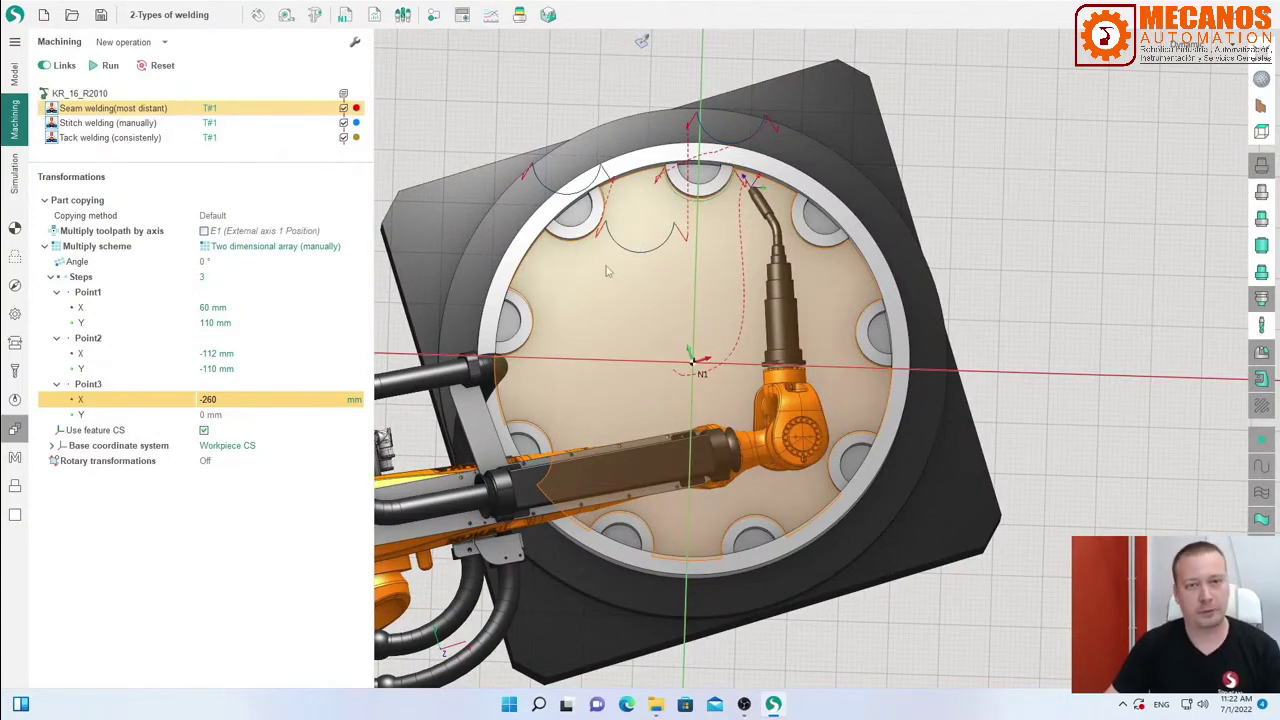
pyautogui.moveTo(614, 273); pyautogui.dragTo(646, 237, button='middle')
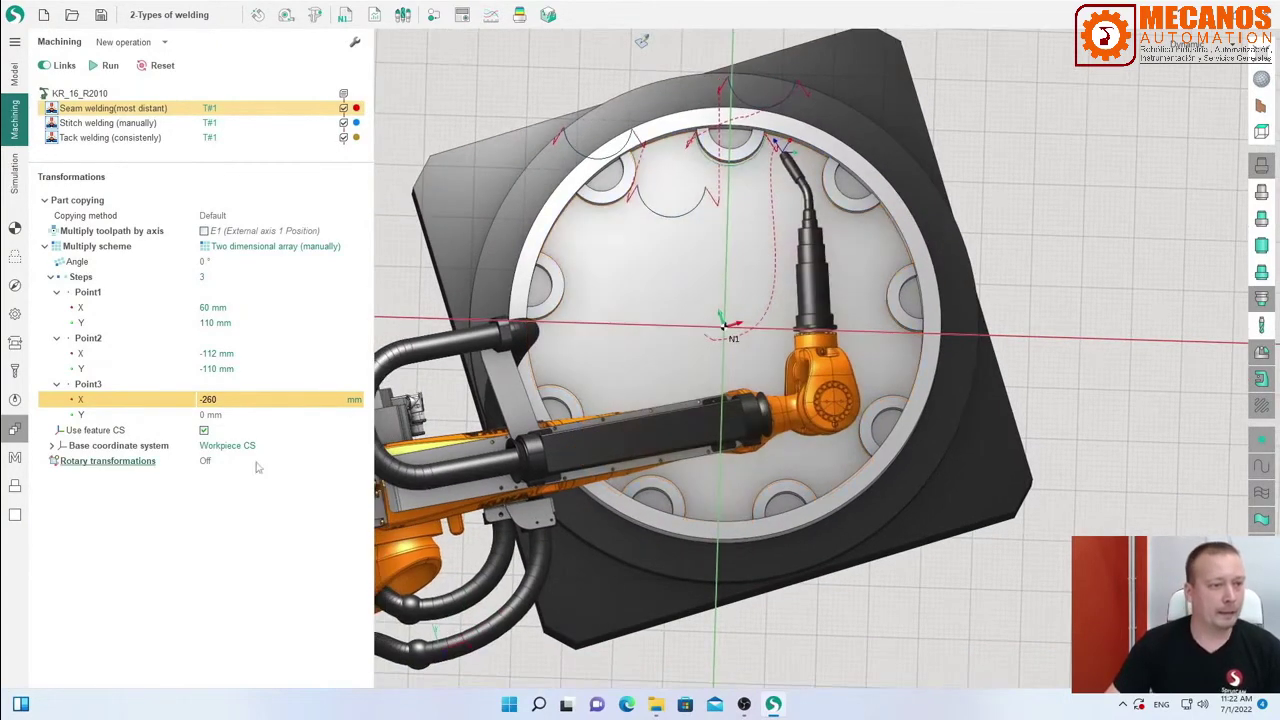
pyautogui.click(251, 247)
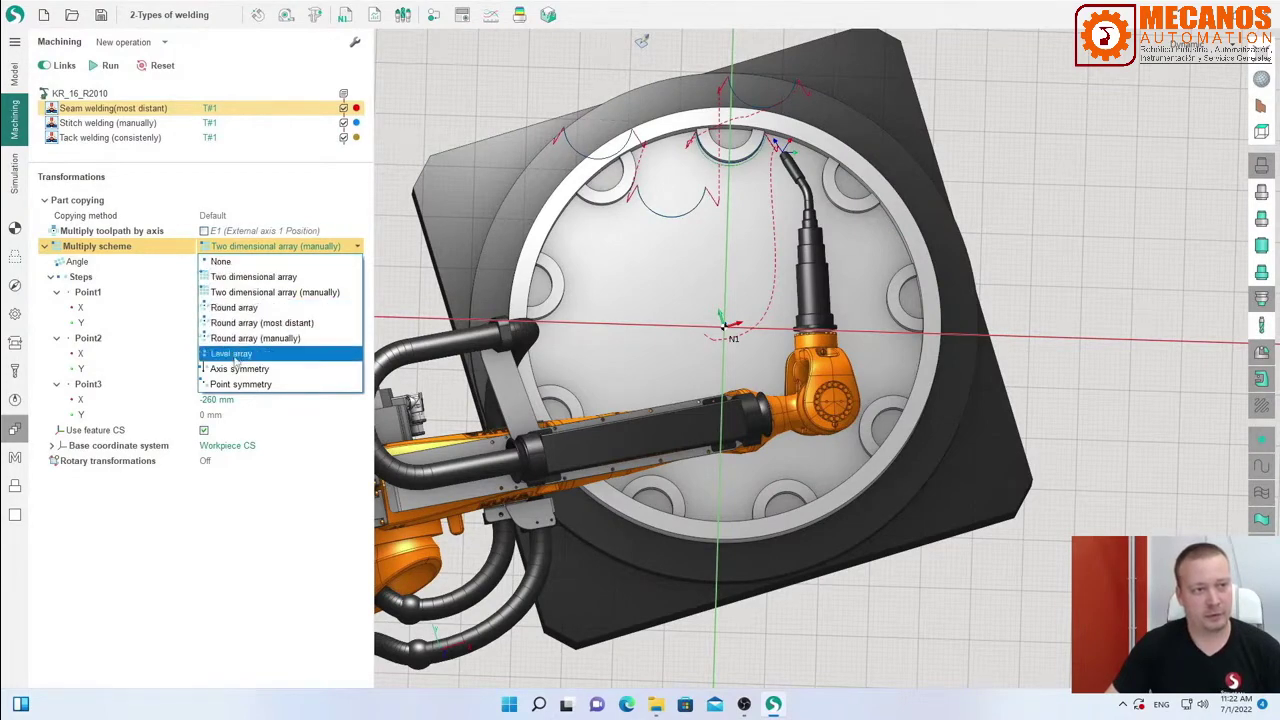
pyautogui.click(185, 199)
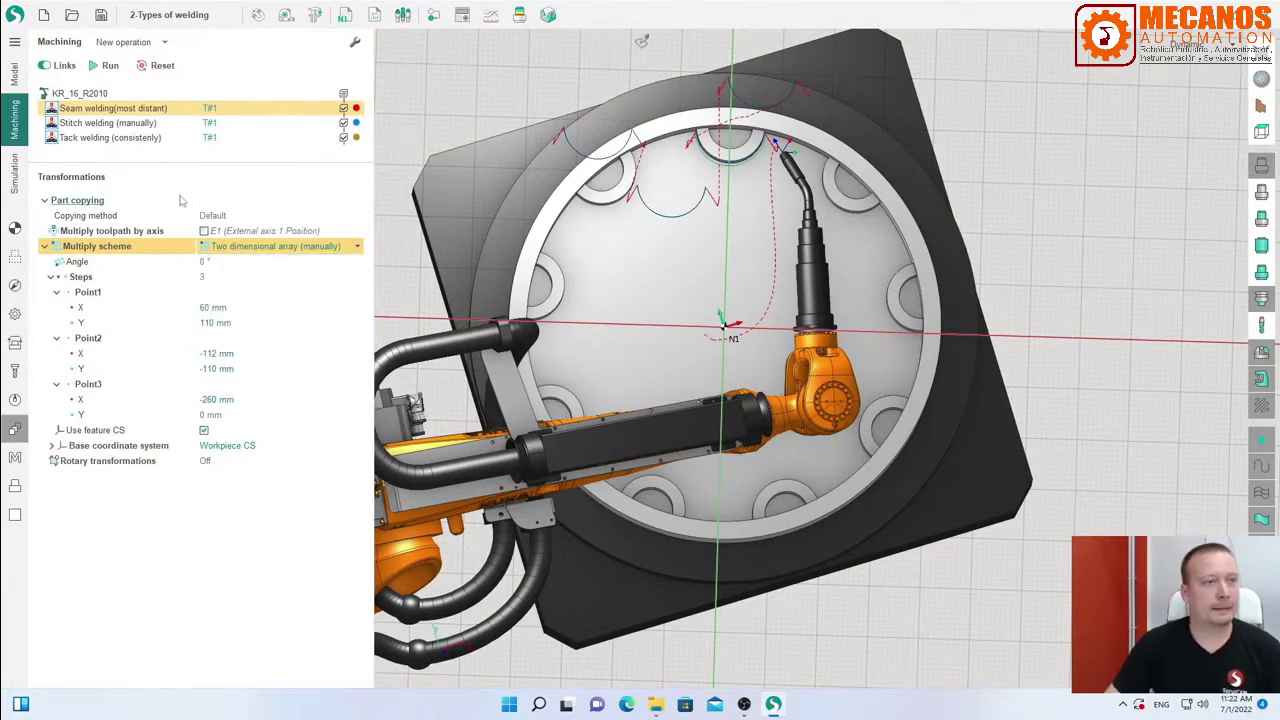
# Open the 3-Box welding project without saving 2-Types of welding, and enlarge the operation list to show all operations.
pyautogui.click(72, 16)
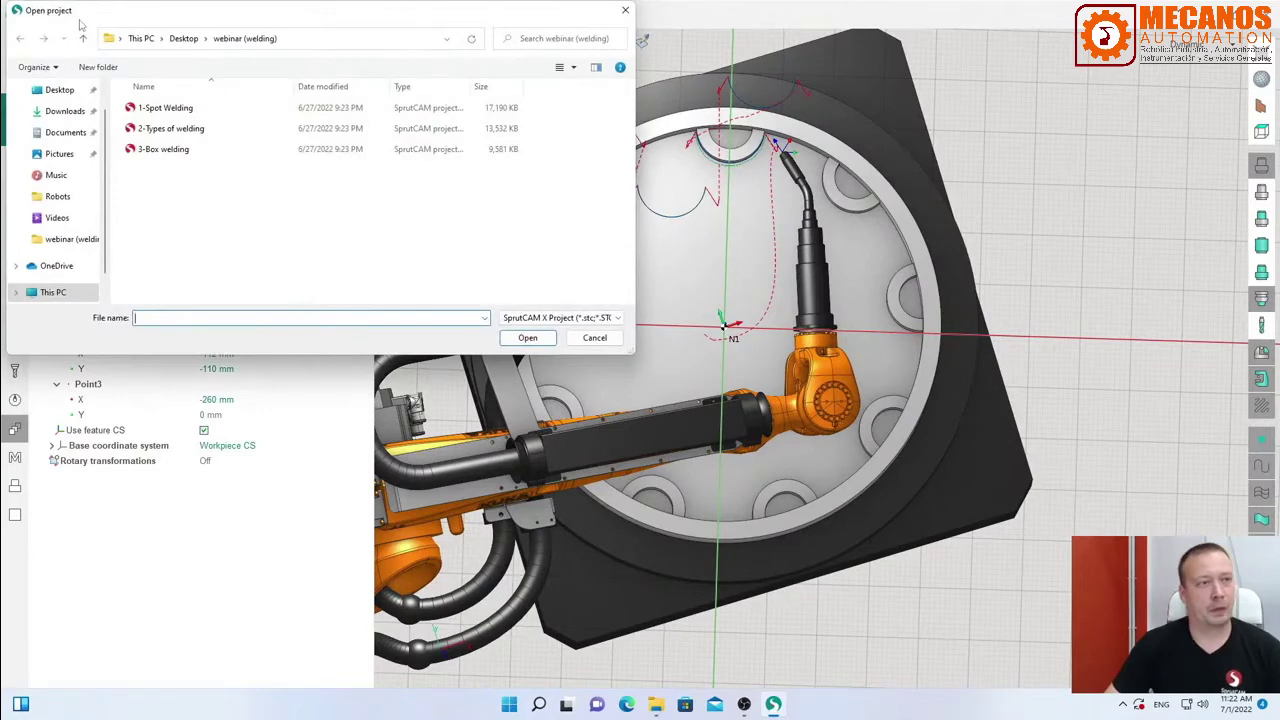
pyautogui.click(166, 152)
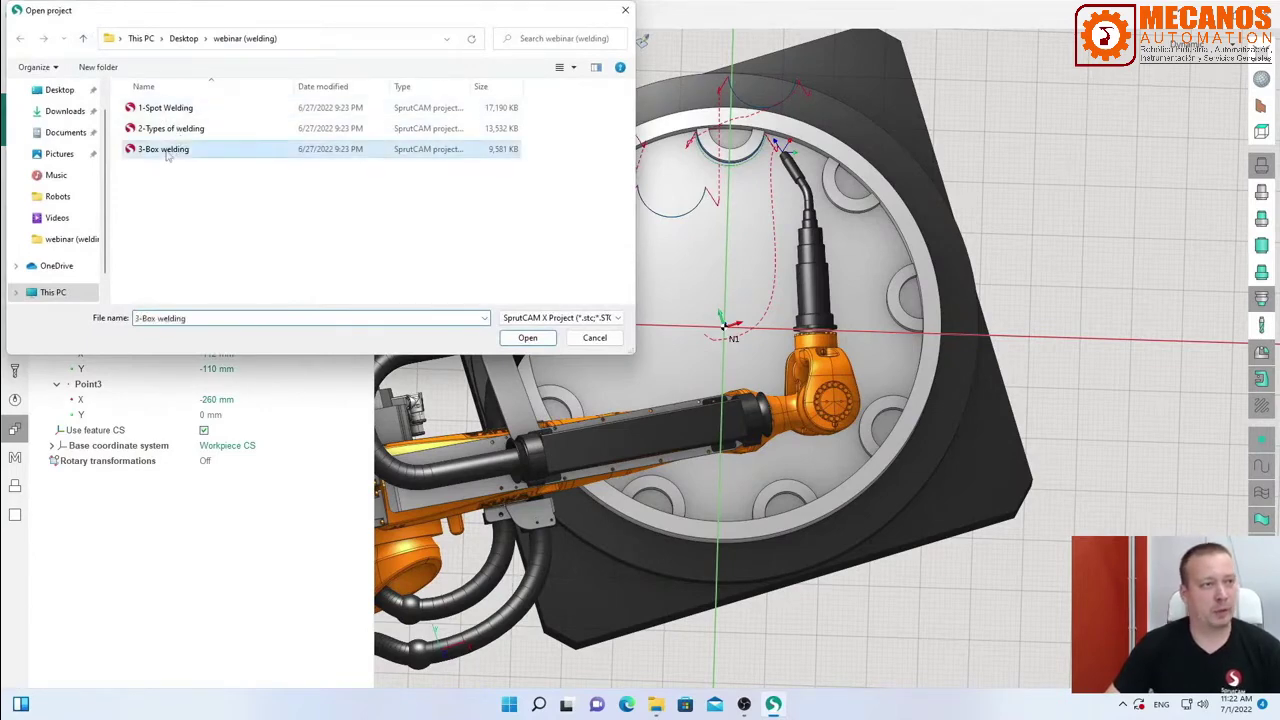
pyautogui.click(535, 342)
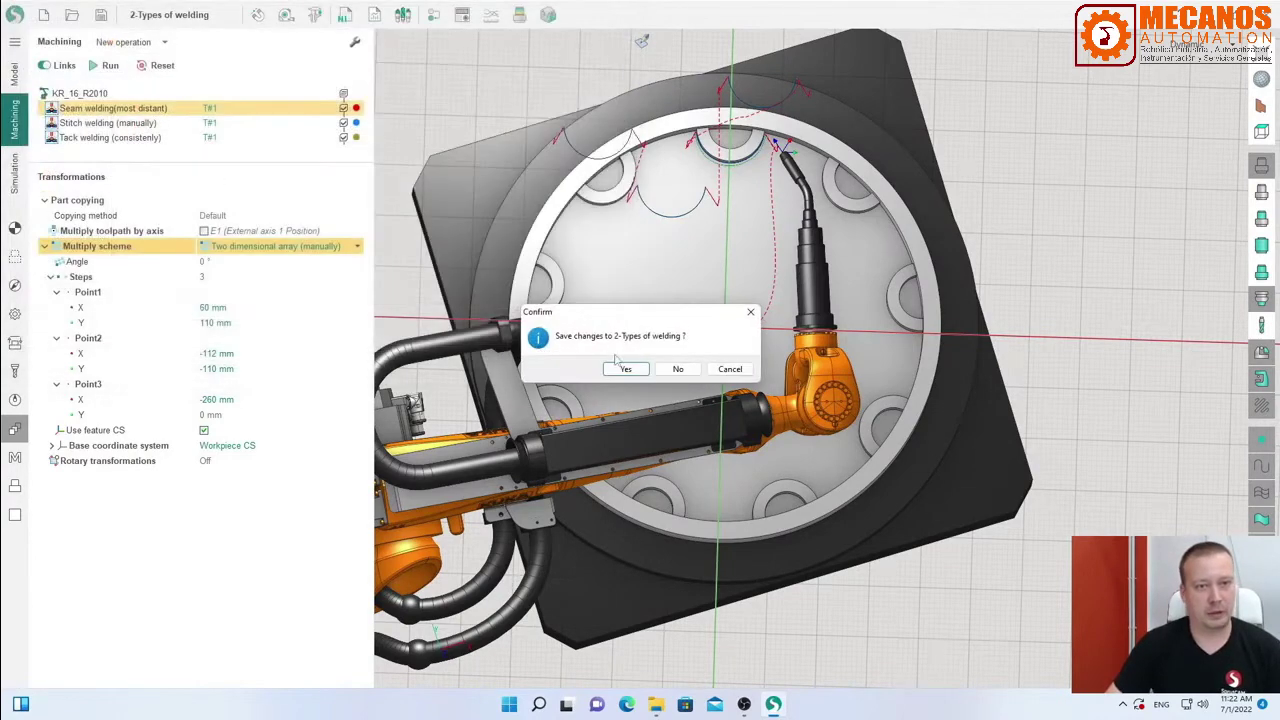
pyautogui.click(680, 369)
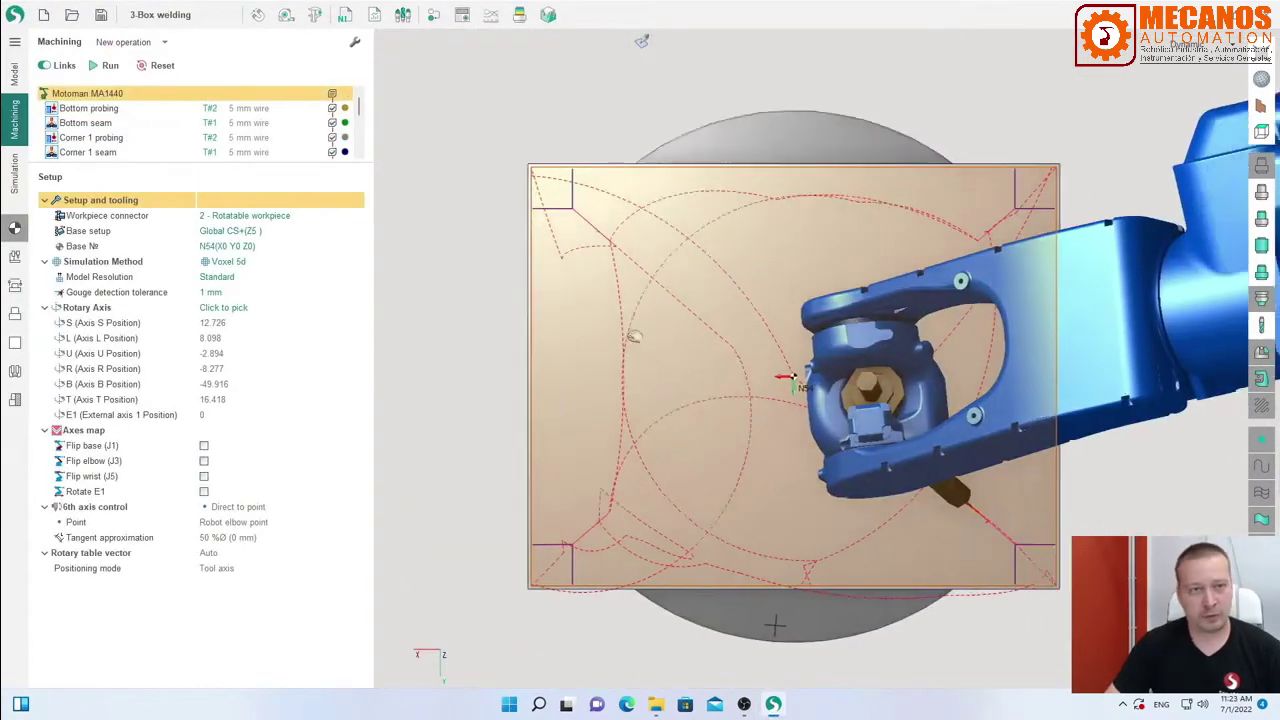
pyautogui.moveTo(305, 173); pyautogui.dragTo(300, 319)
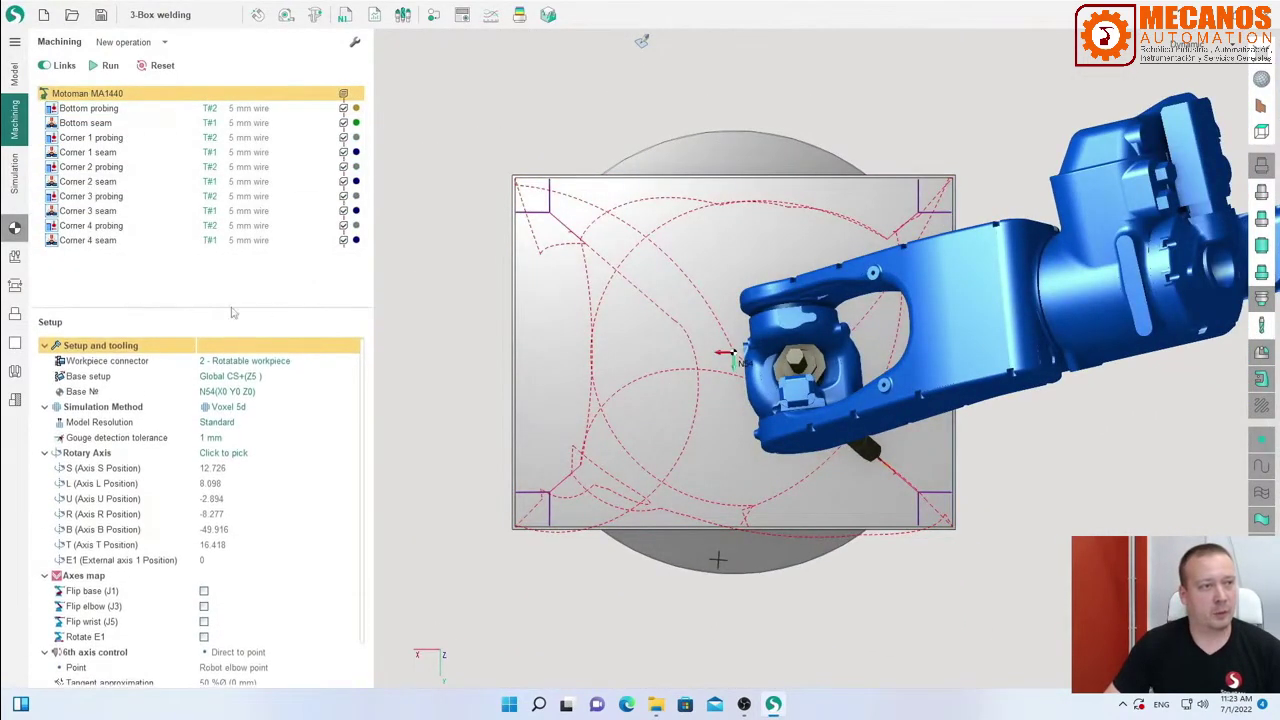
# Review the available probing operation types and examine the job assignment of the Bottom probing operation.
pyautogui.click(73, 110)
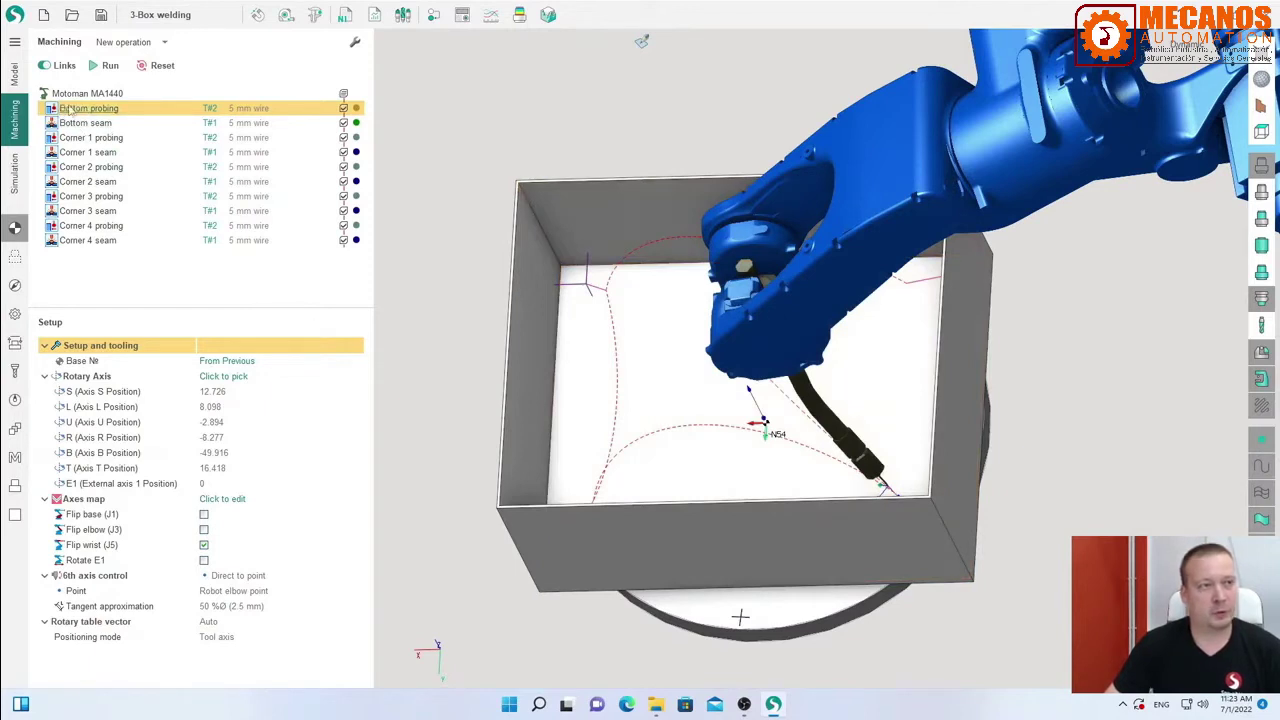
pyautogui.click(164, 43)
pyautogui.moveTo(160, 131)
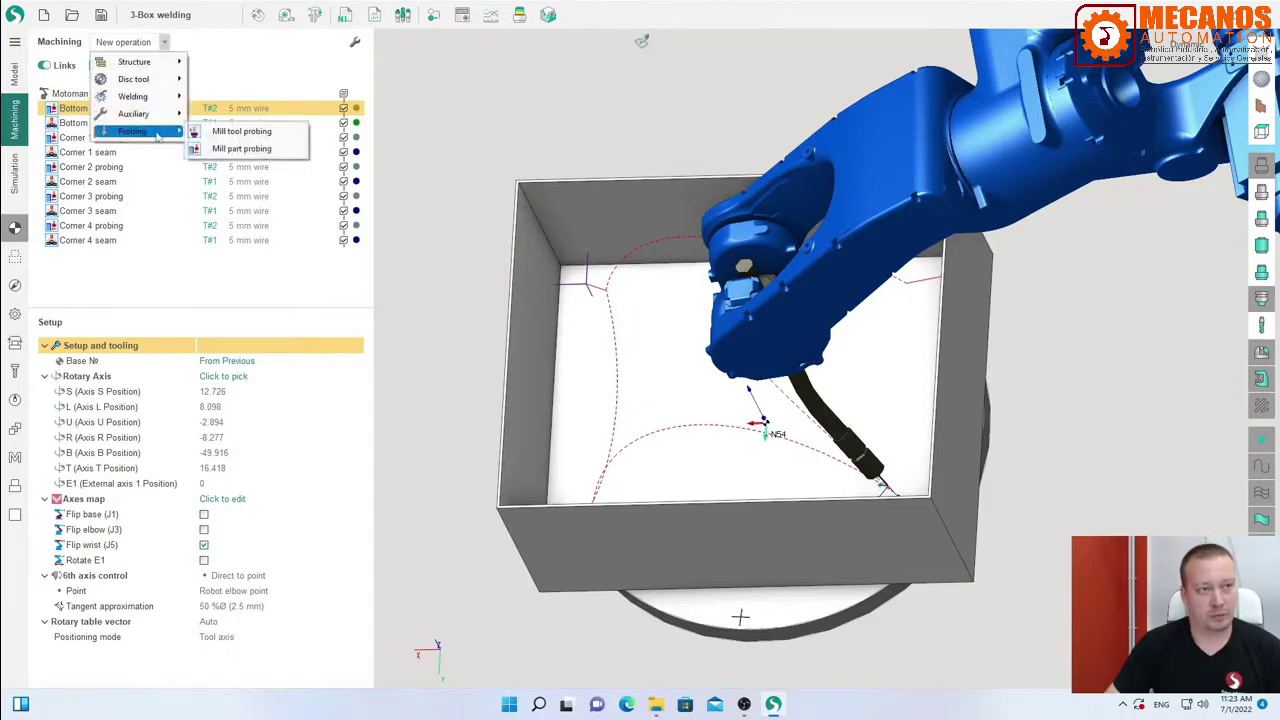
pyautogui.click(258, 155)
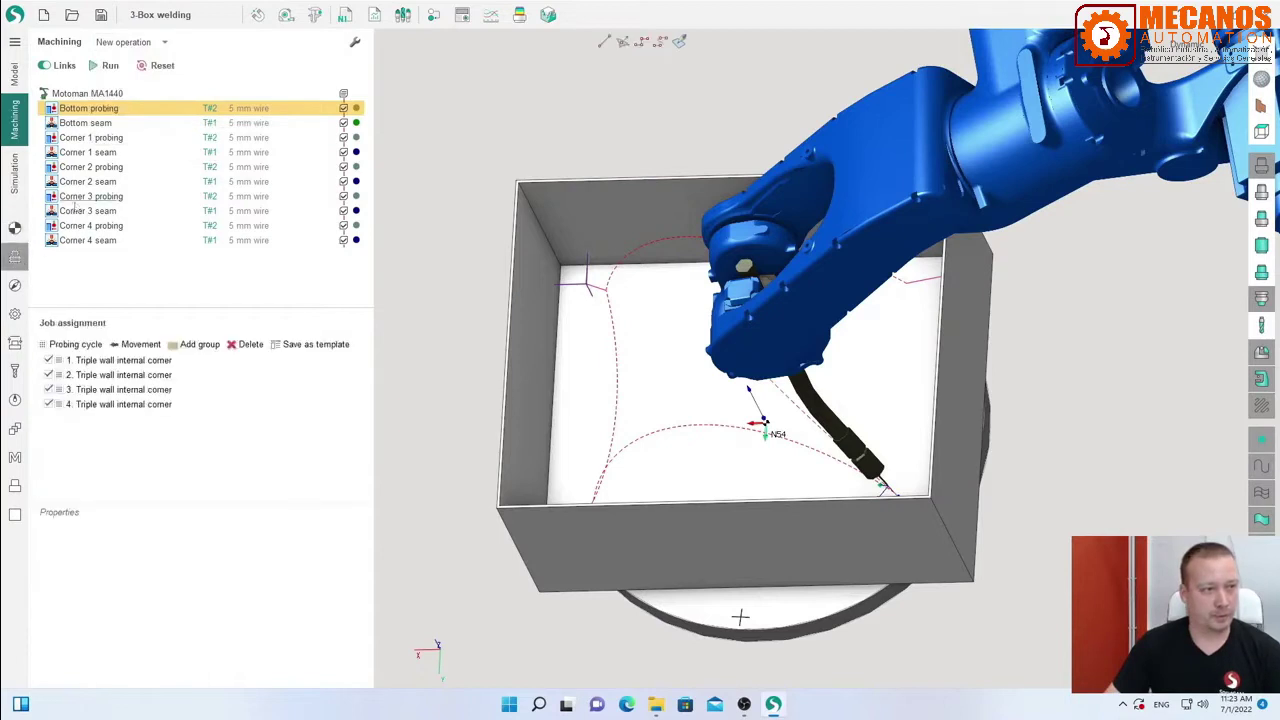
# Examine the Renishaw probing templates Hole P9814 and Boss P9814, widening the template window to show the full picture.
pyautogui.click(78, 345)
pyautogui.click(54, 384)
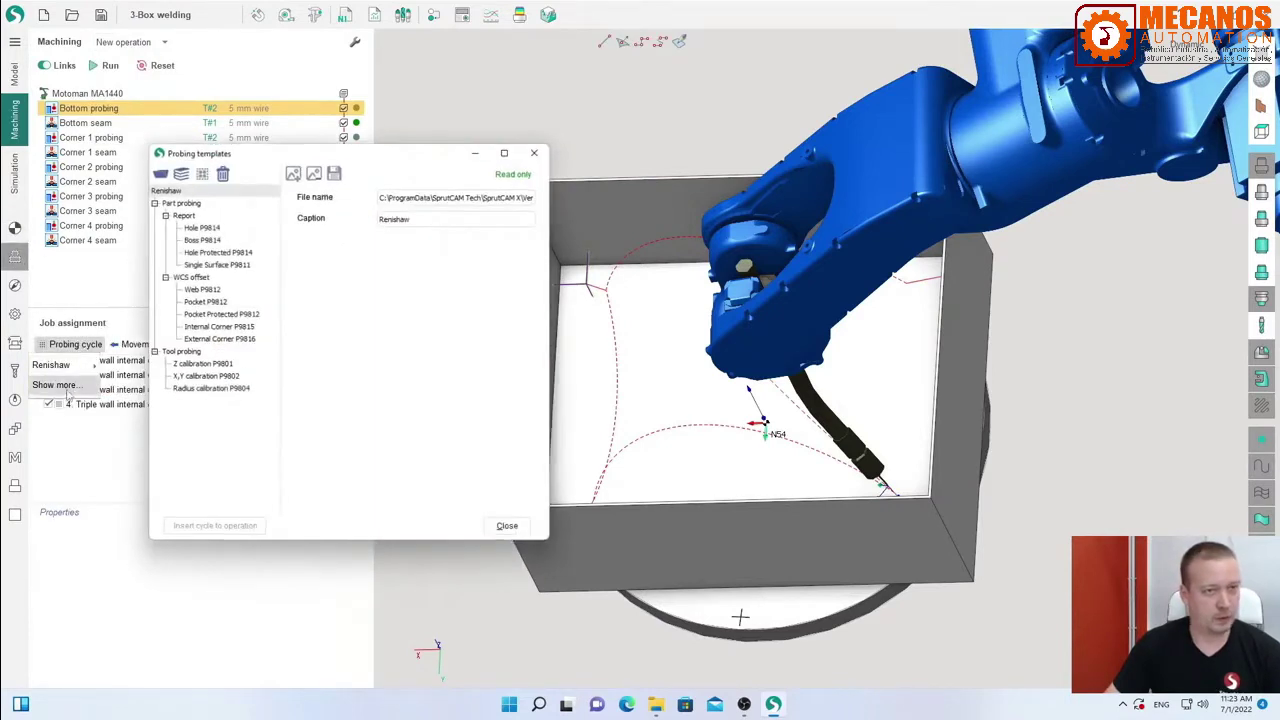
pyautogui.click(198, 226)
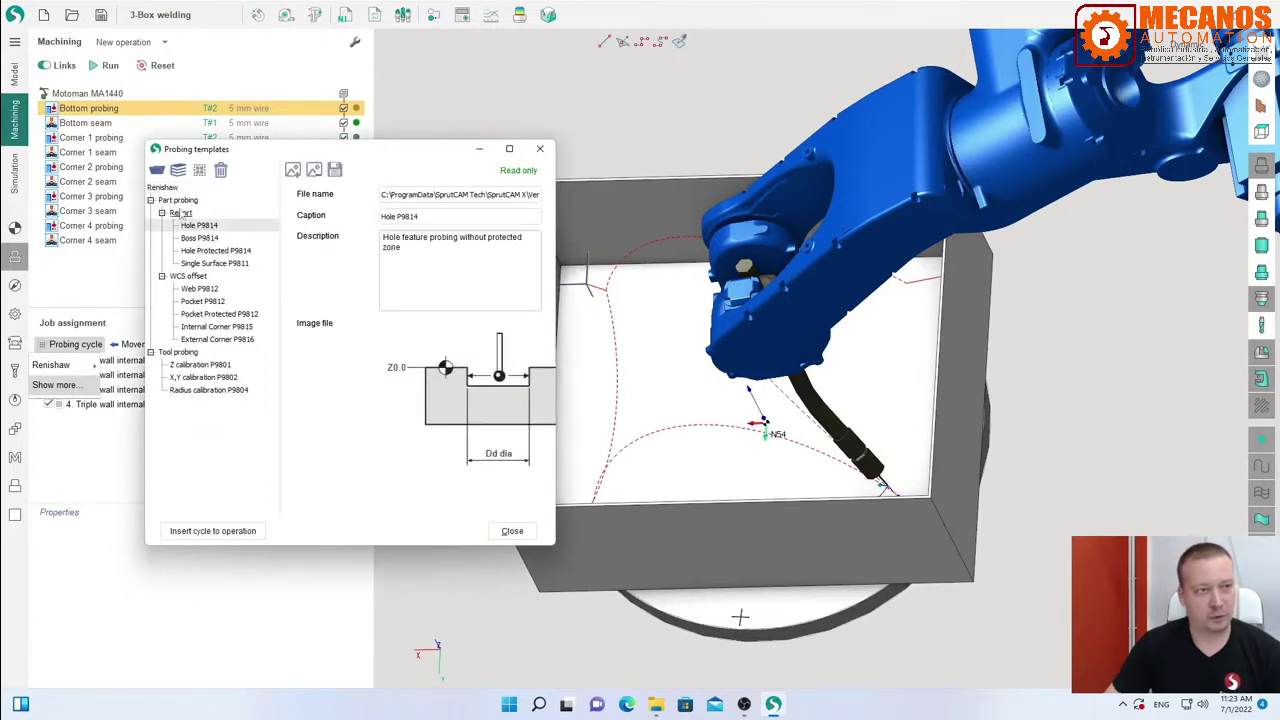
pyautogui.click(199, 238)
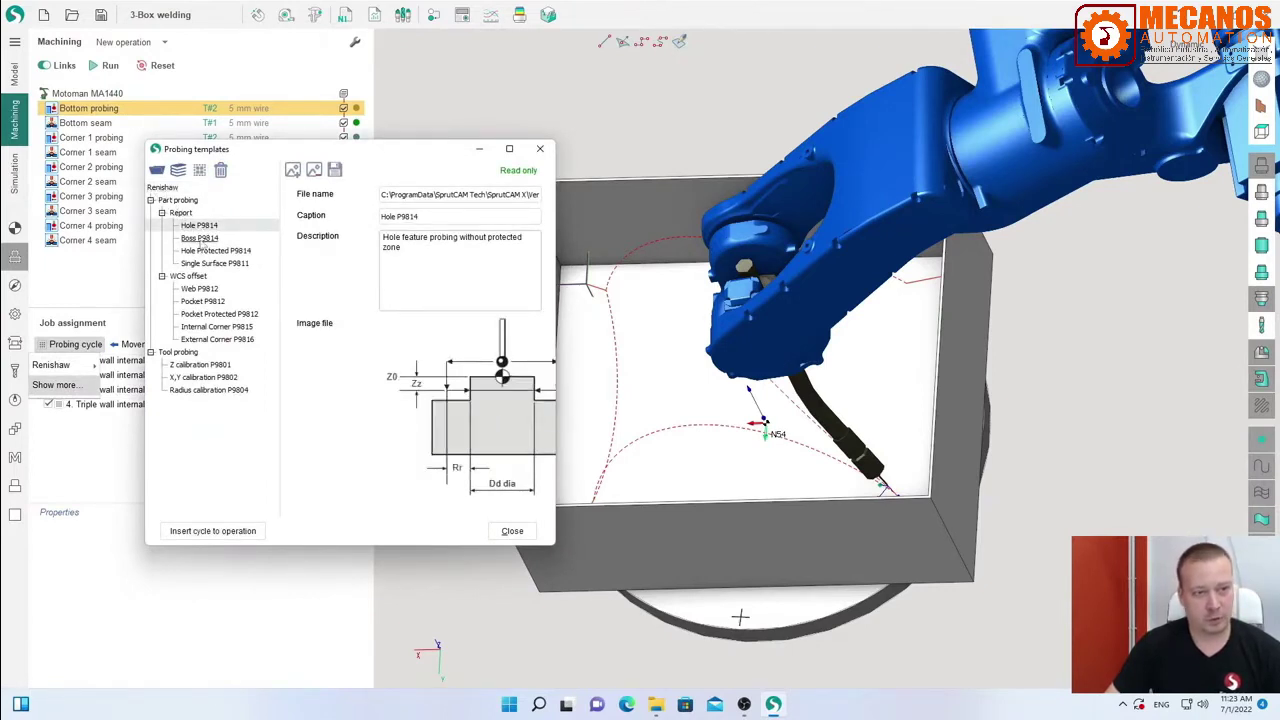
pyautogui.moveTo(558, 343); pyautogui.dragTo(658, 343)
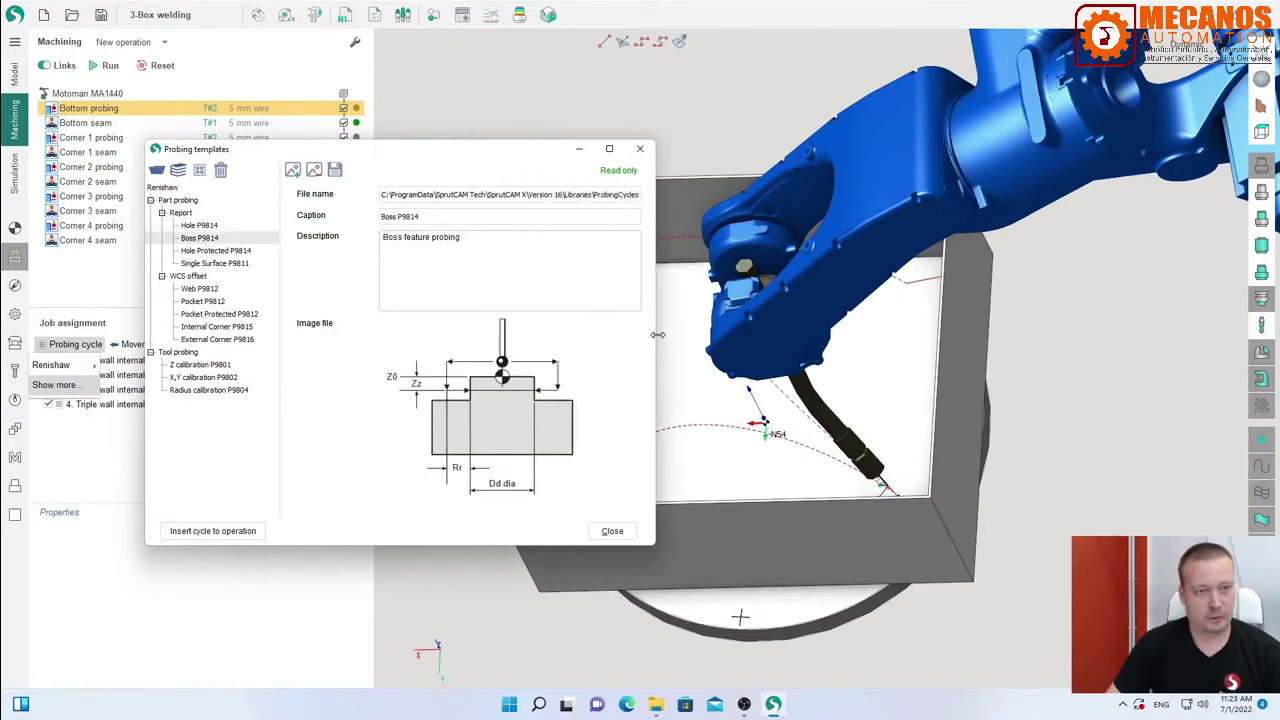
# Examine the remaining Renishaw probing templates, from Hole Protected P9814 and Single Surface P9811 to X,Y calibration P9802, then close the template window.
pyautogui.click(210, 250)
pyautogui.click(205, 263)
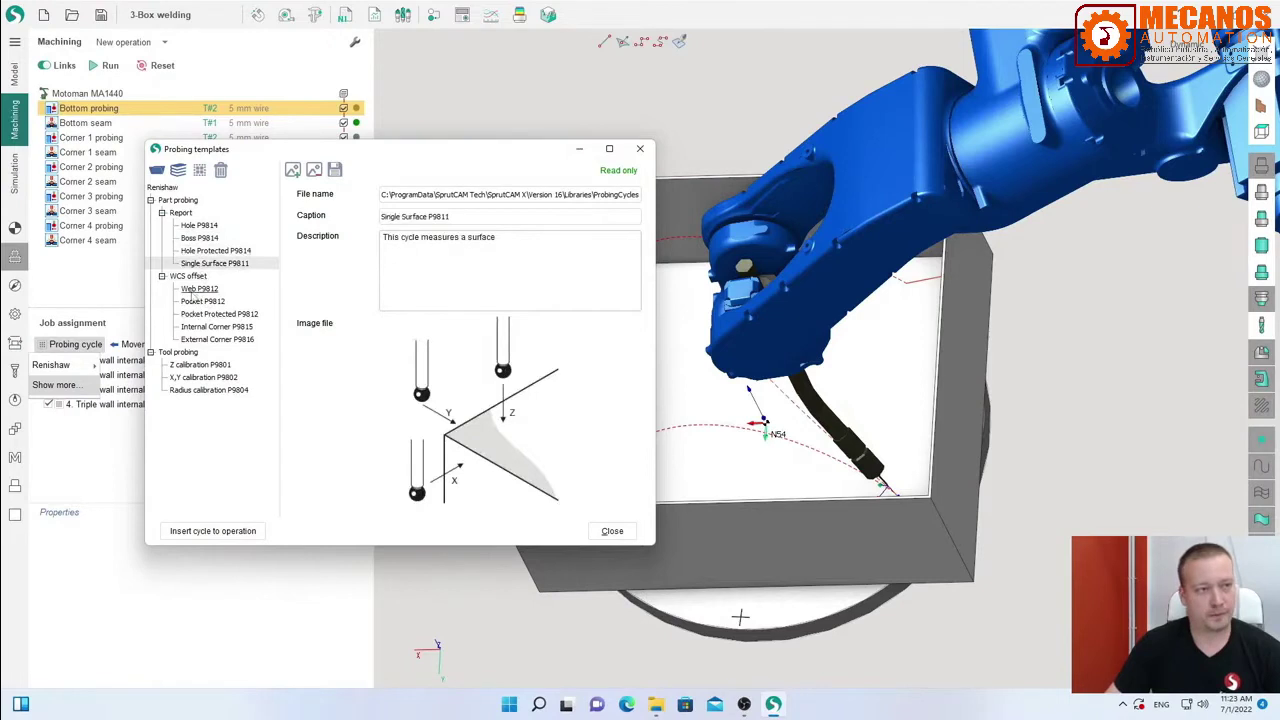
pyautogui.click(198, 289)
pyautogui.click(200, 313)
pyautogui.click(205, 326)
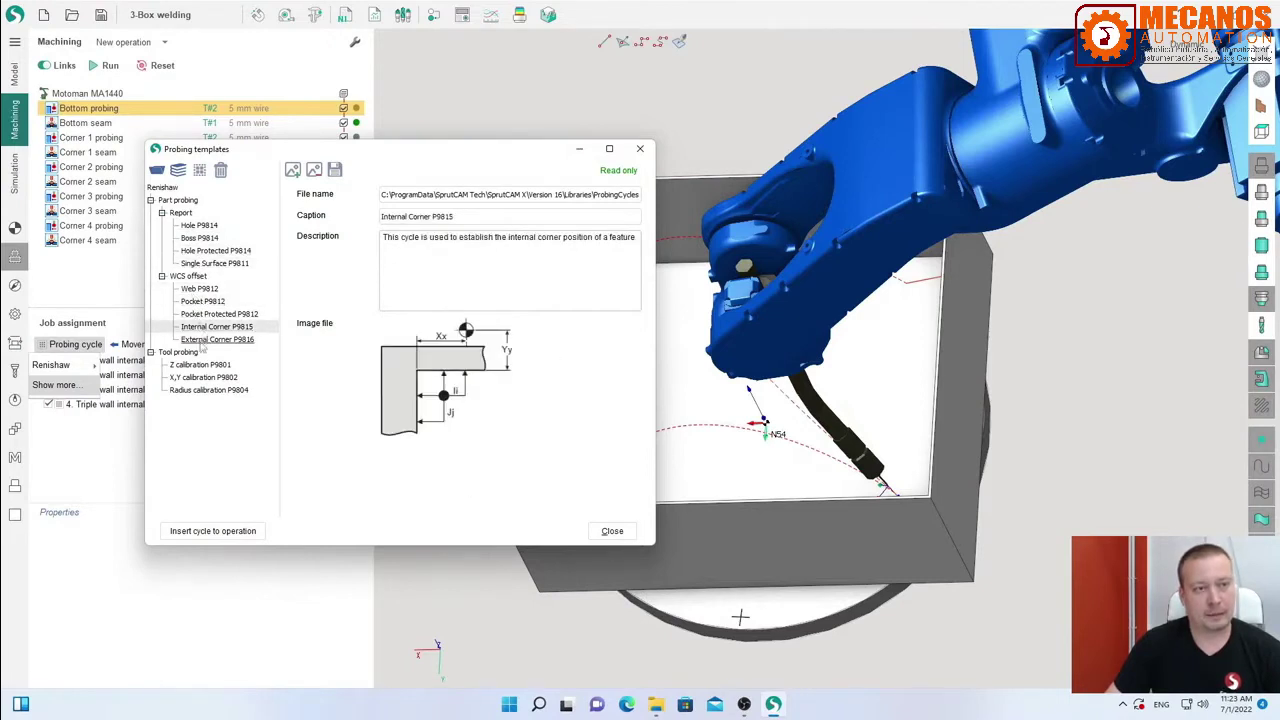
pyautogui.click(205, 339)
pyautogui.click(200, 364)
pyautogui.click(203, 377)
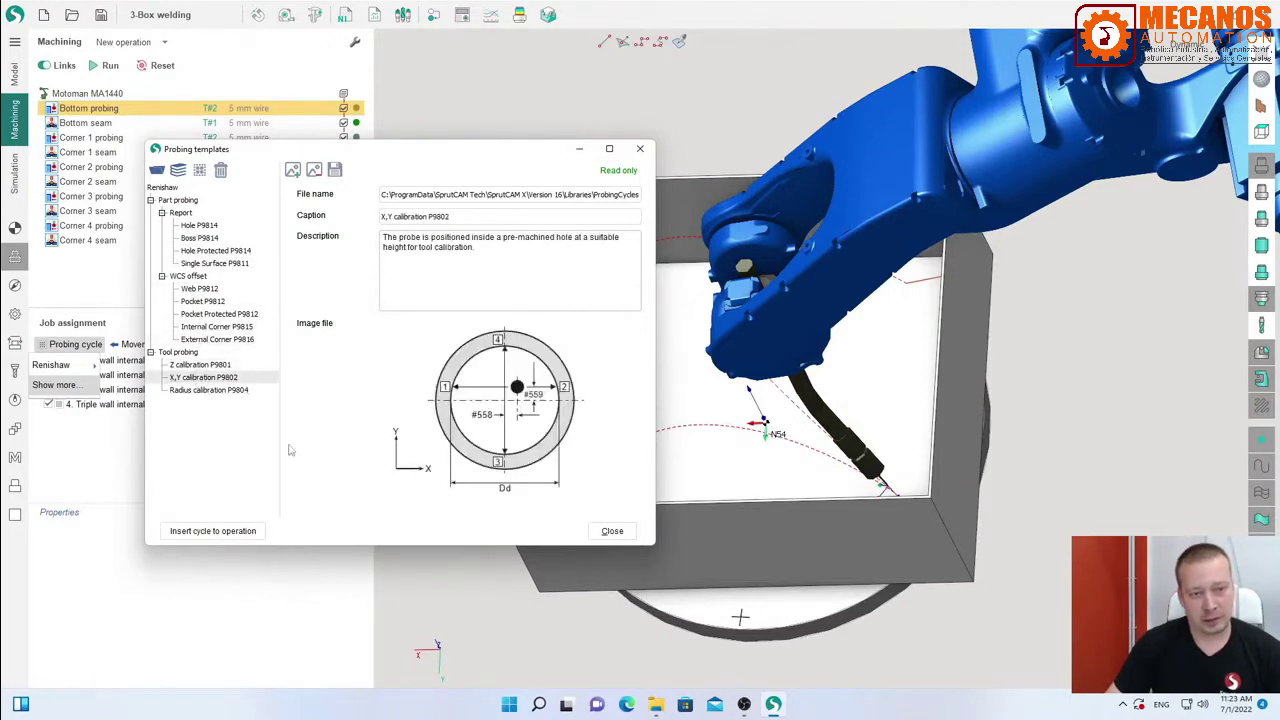
pyautogui.click(600, 530)
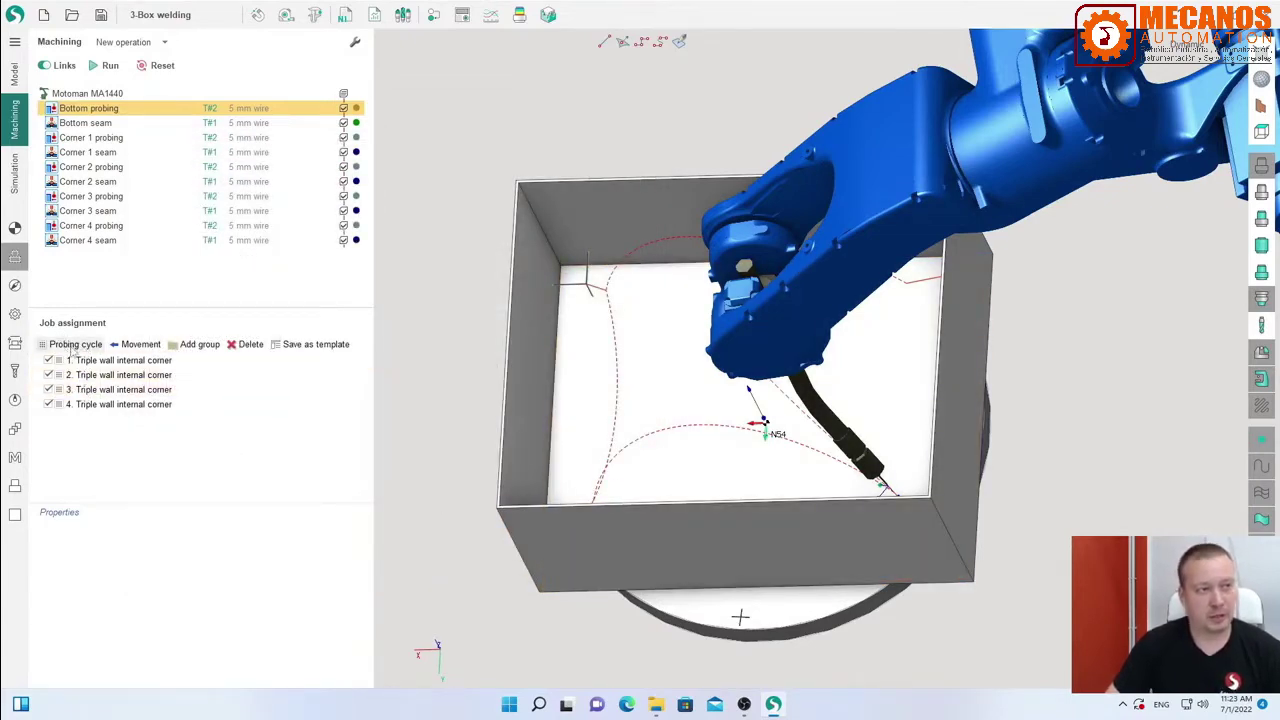
# Look through the Renishaw probing cycle categories available for the Bottom probing operation, including the Part probing groups.
pyautogui.click(72, 346)
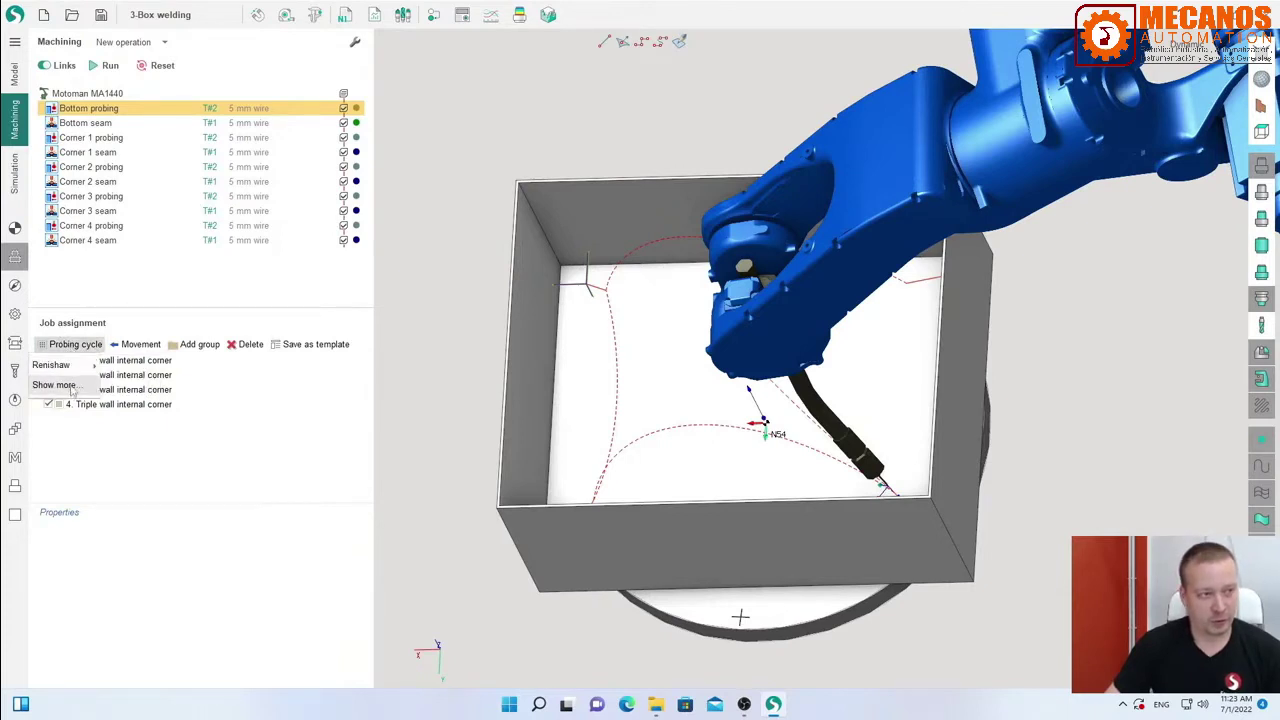
pyautogui.moveTo(74, 368)
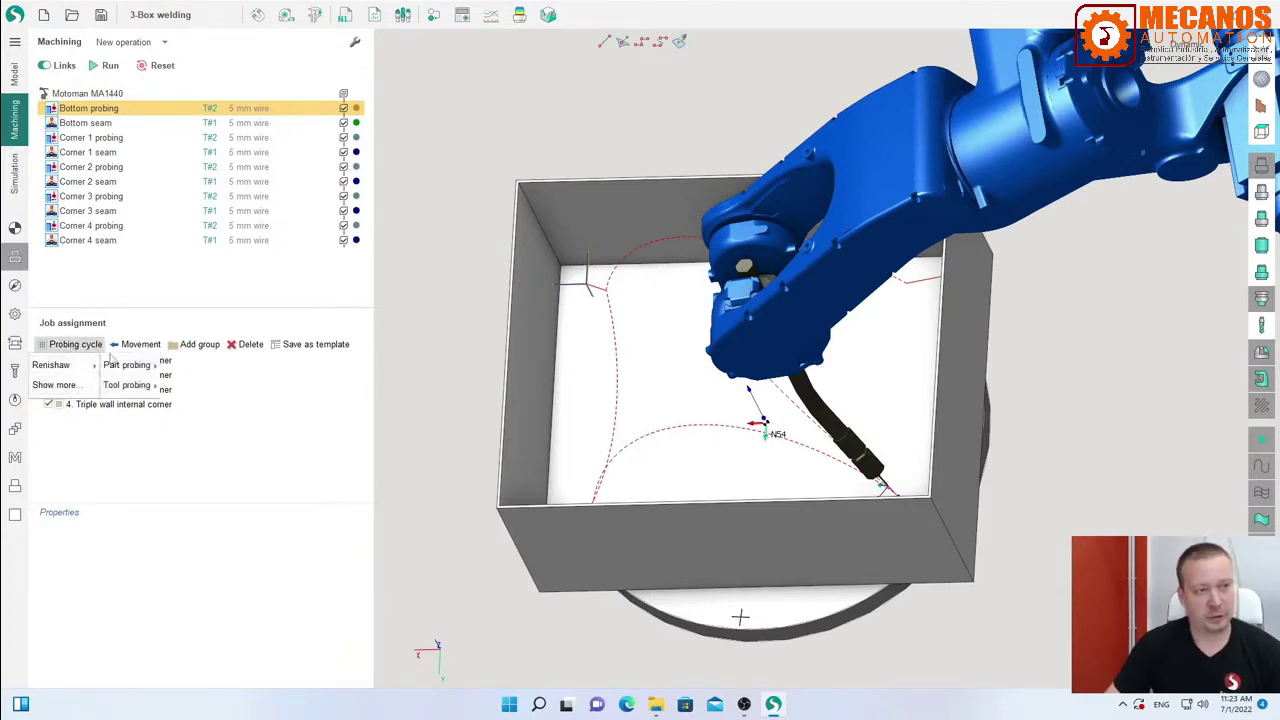
pyautogui.moveTo(117, 368)
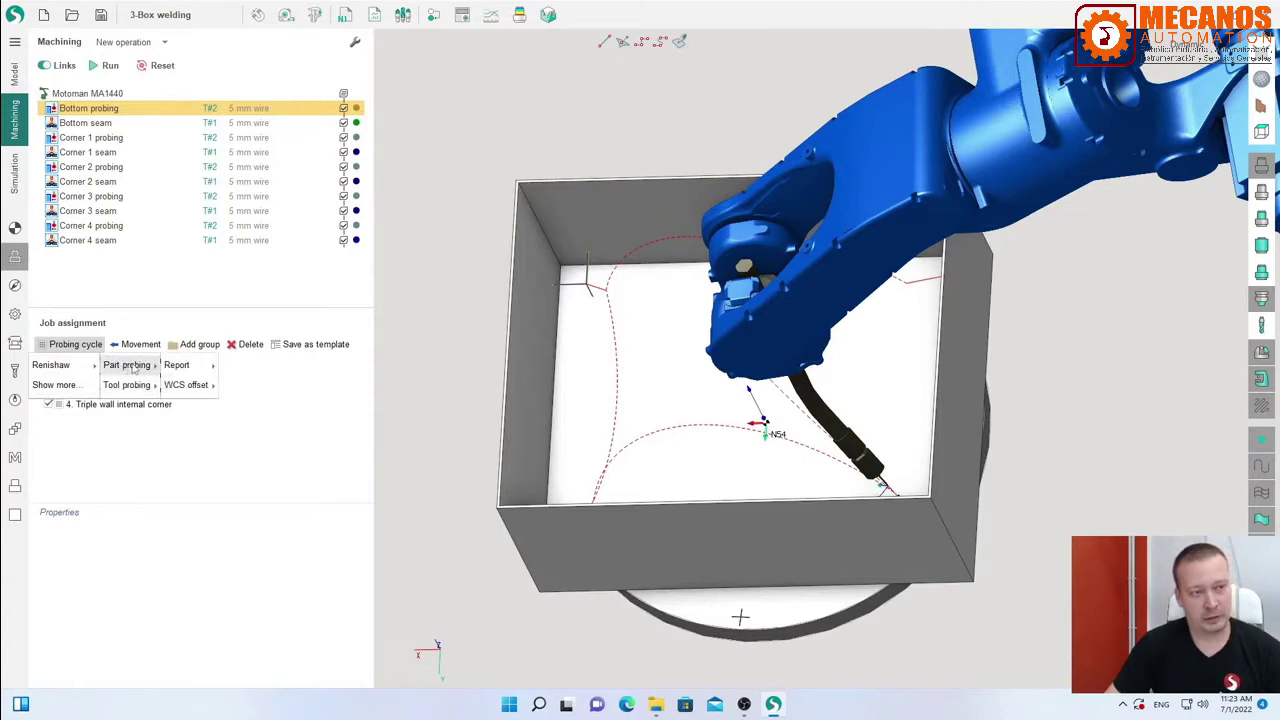
pyautogui.click(163, 441)
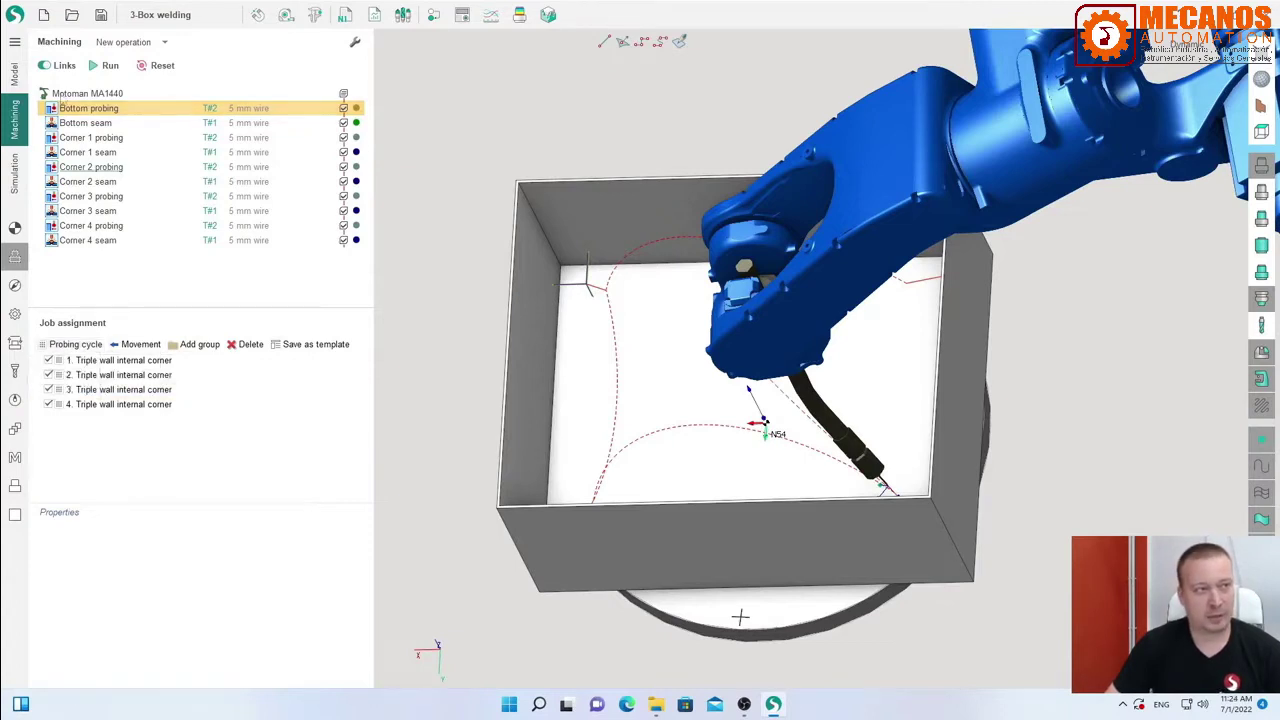
# Enable Show expert tools in the additional system settings and apply the change.
pyautogui.click(15, 14)
pyautogui.click(42, 38)
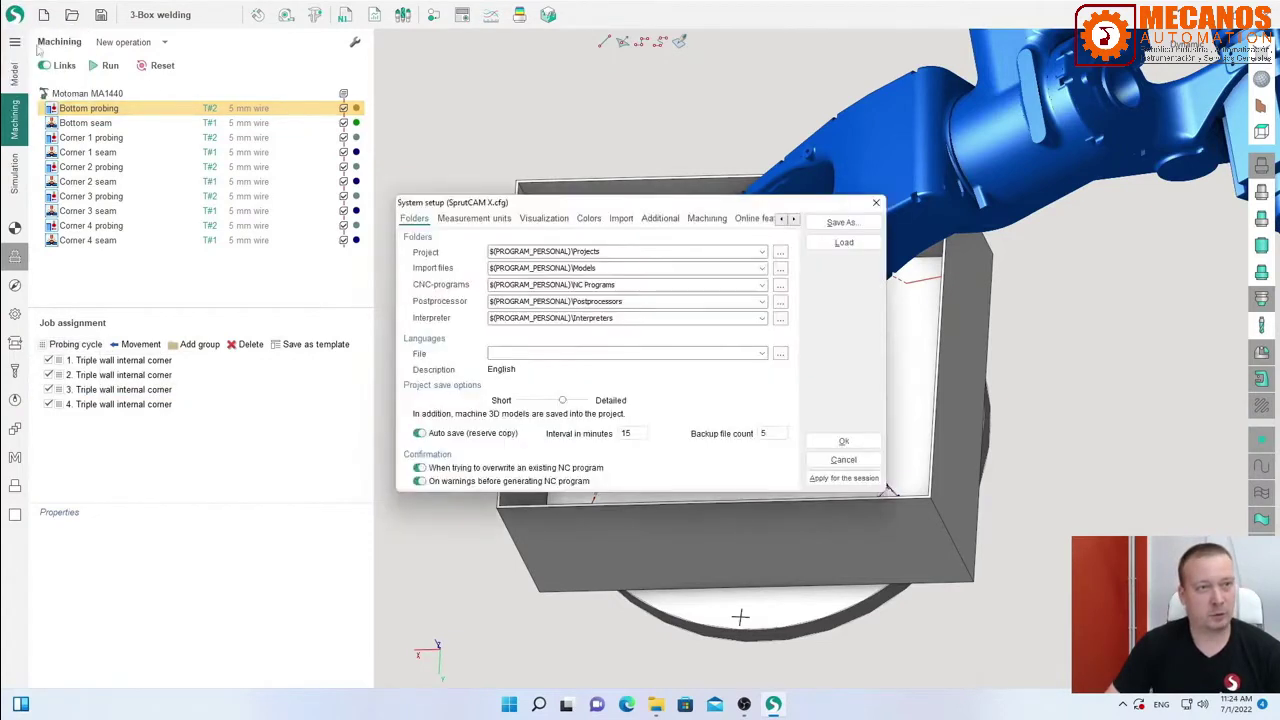
pyautogui.click(661, 220)
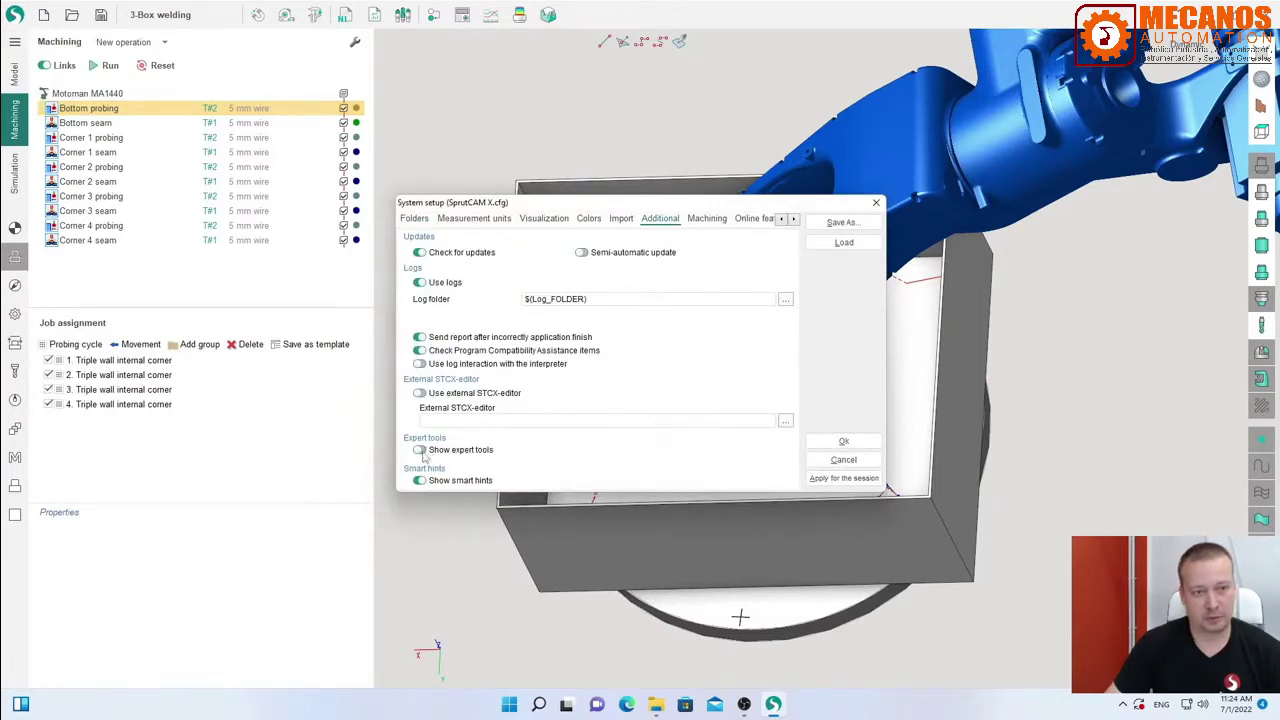
pyautogui.click(420, 451)
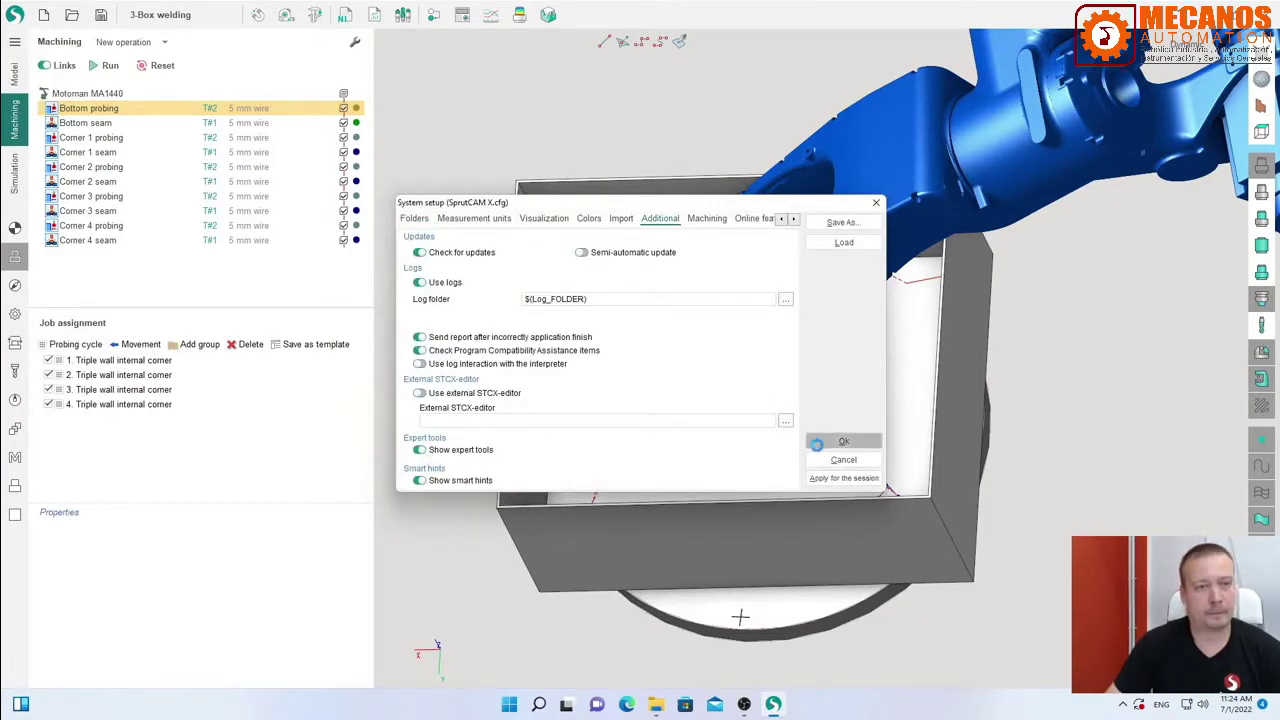
# Review the expert probing cycle choices for Bottom probing, including Design a new cycle and Renishaw.
pyautogui.click(70, 344)
pyautogui.moveTo(73, 396)
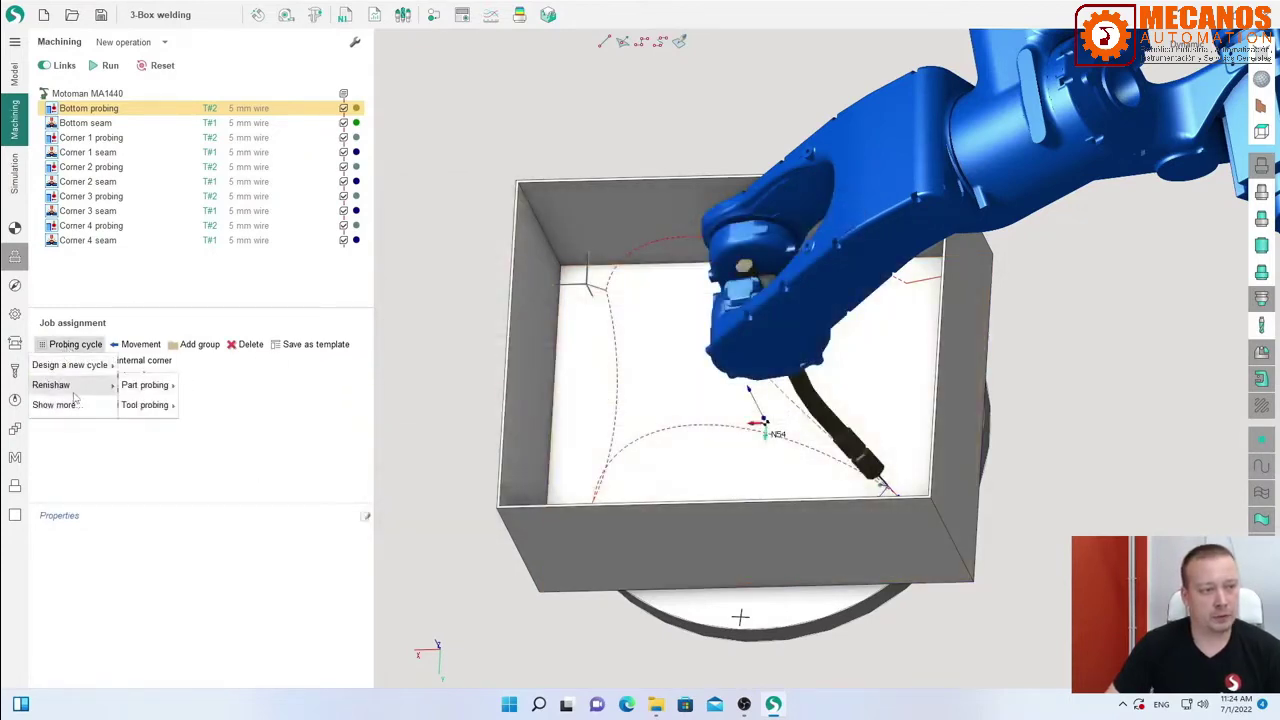
pyautogui.moveTo(46, 368)
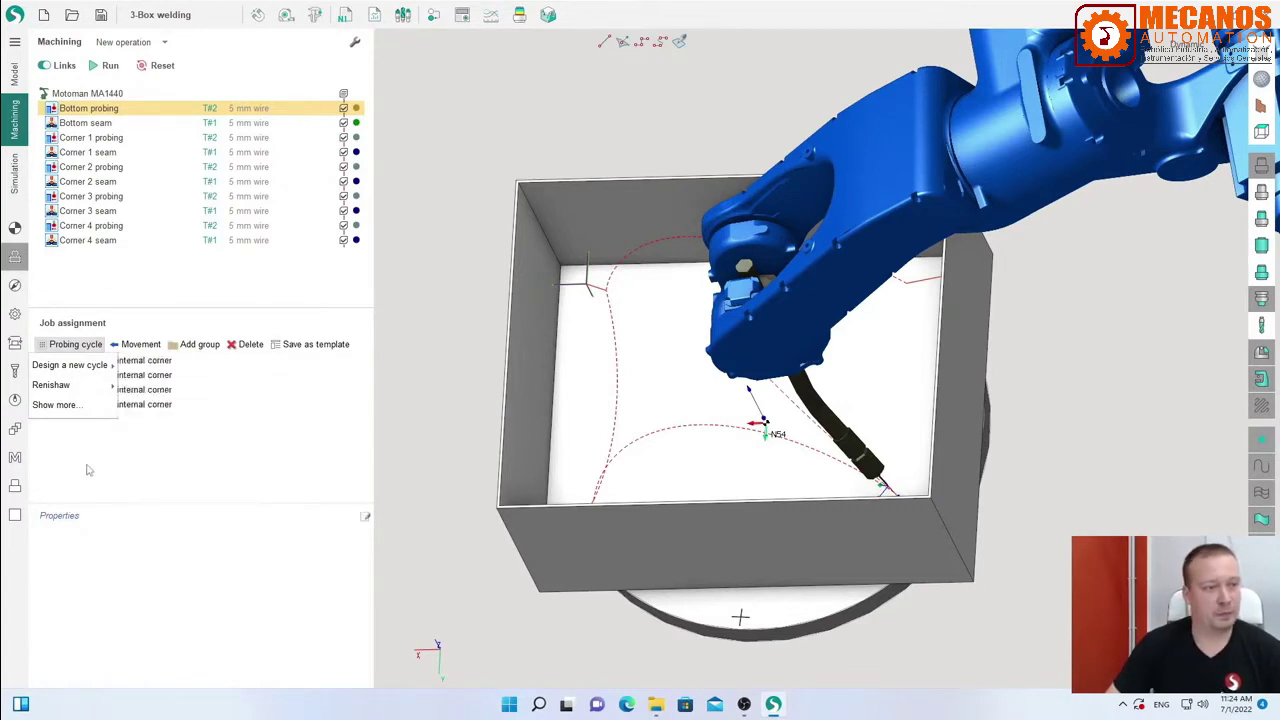
# Run the machining simulation and watch the torch perform Bottom probing in the box corners from close up and from above.
pyautogui.click(14, 172)
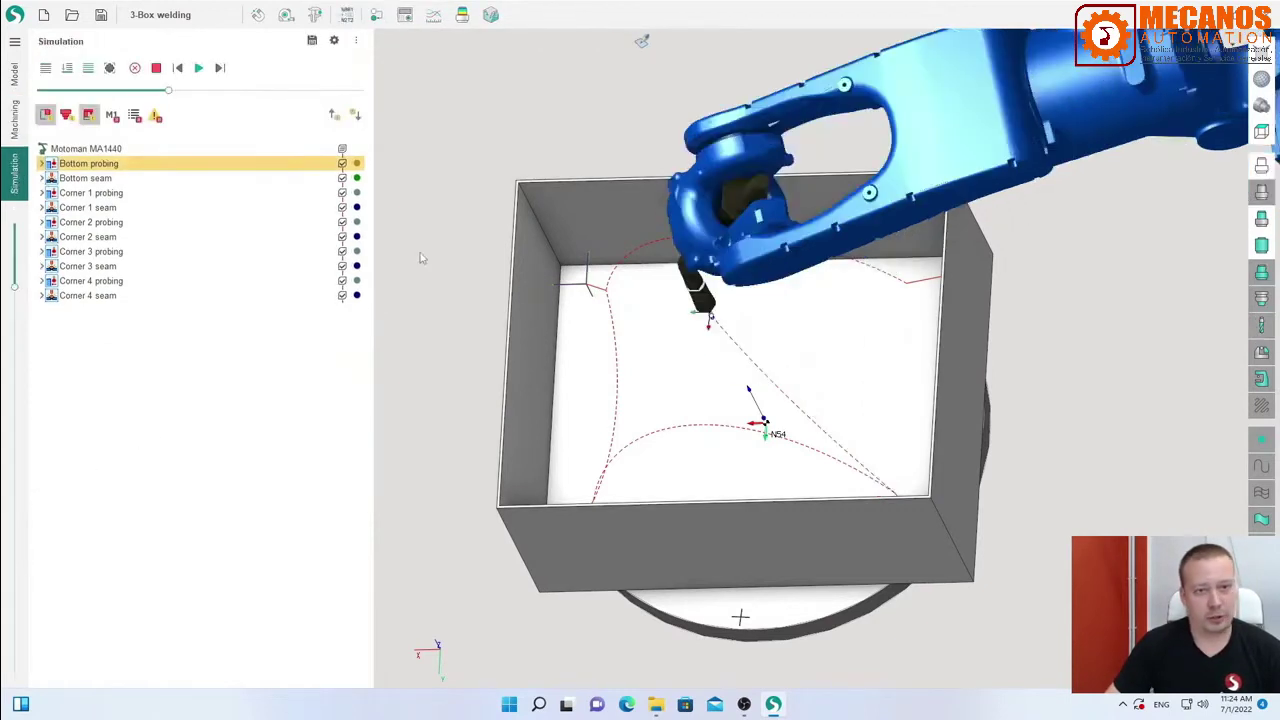
pyautogui.click(196, 72)
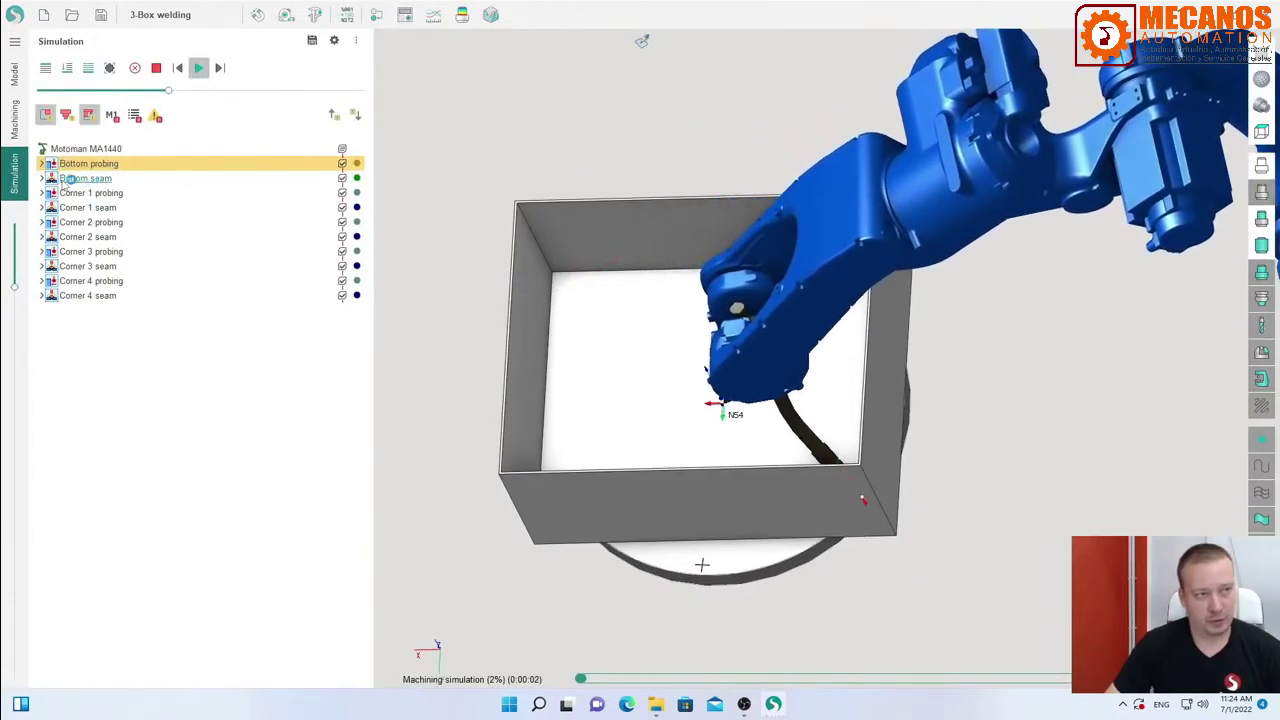
pyautogui.moveTo(775, 486); pyautogui.dragTo(732, 364, button='middle')
pyautogui.scroll(6, 858, 508)
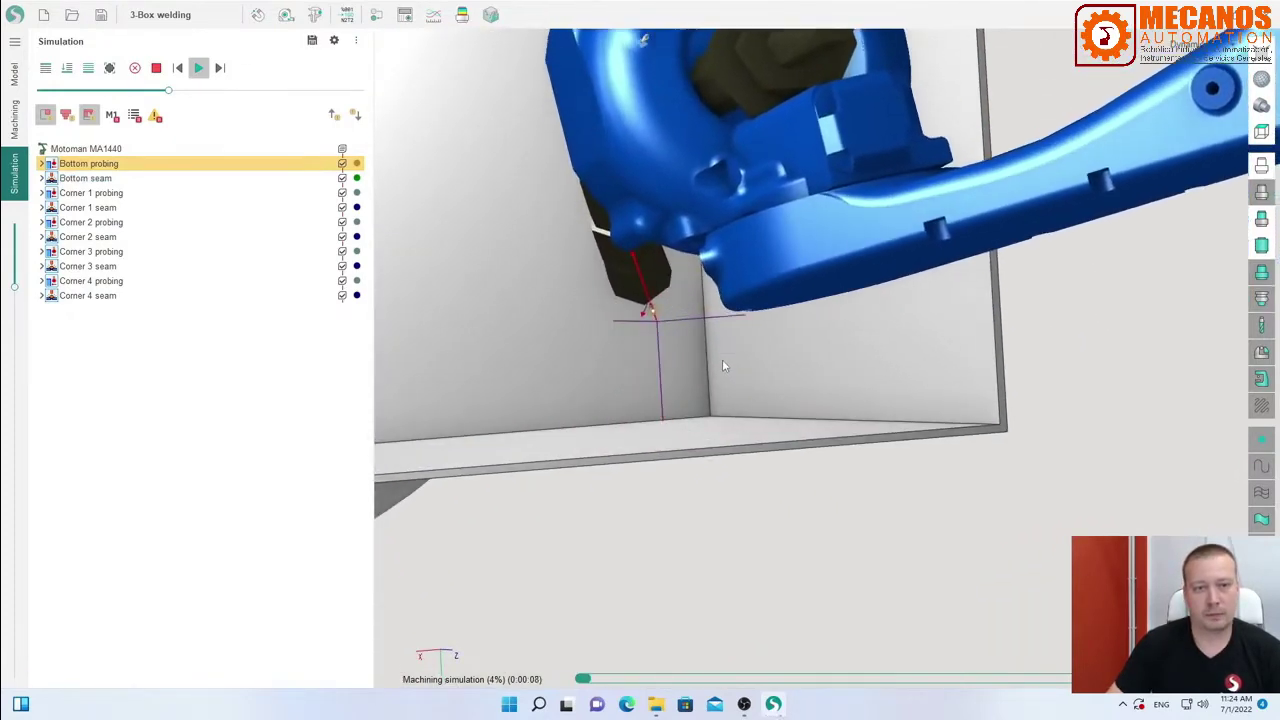
pyautogui.scroll(-3, 722, 359)
pyautogui.scroll(-3, 718, 358)
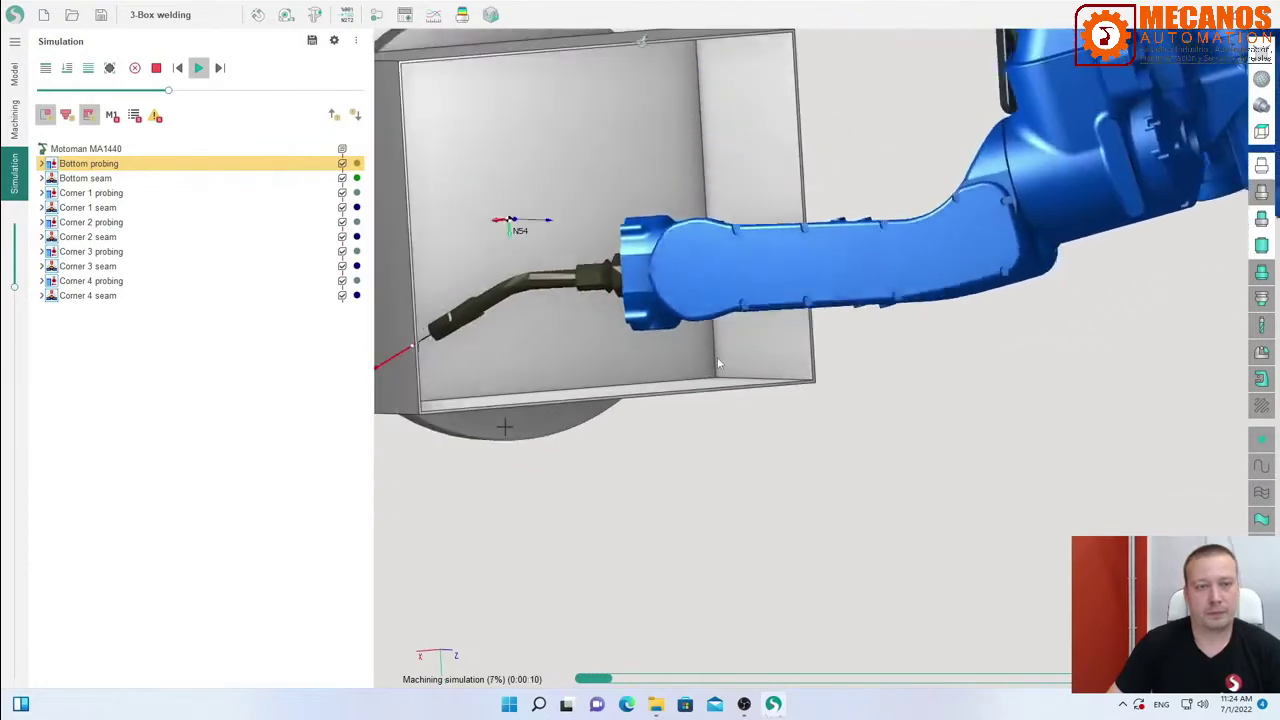
pyautogui.moveTo(717, 363); pyautogui.dragTo(670, 353, button='middle')
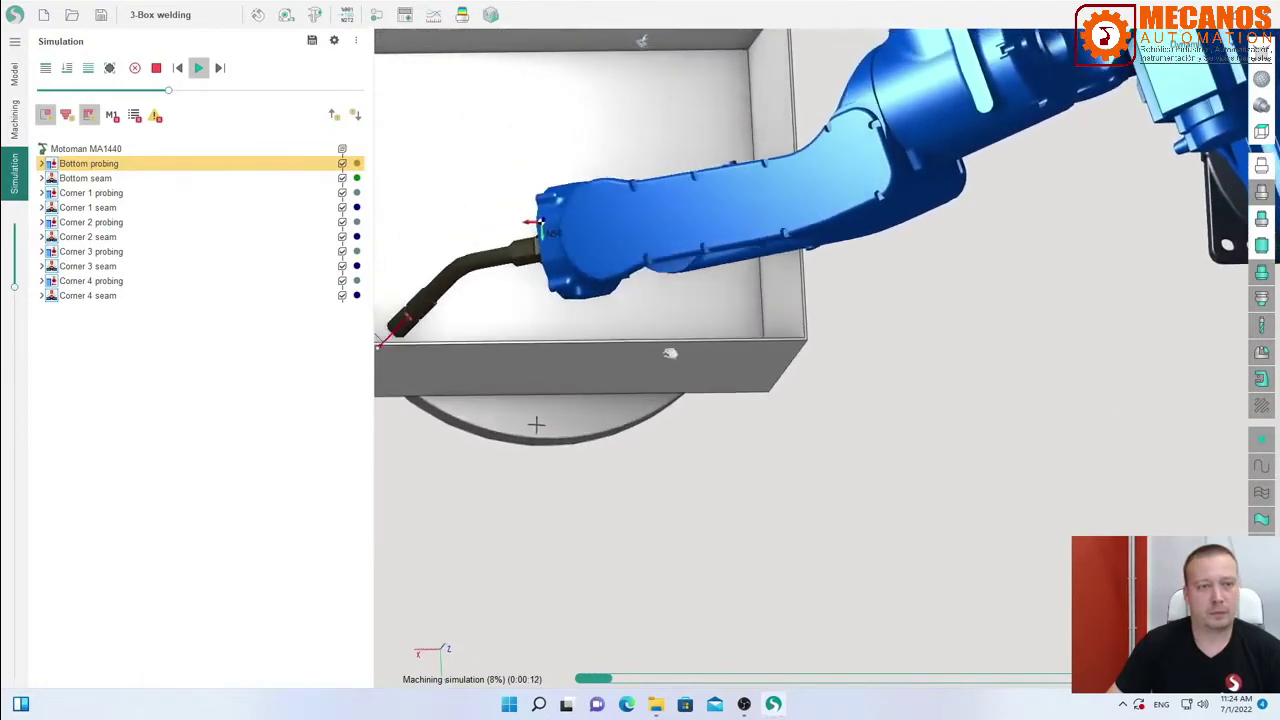
pyautogui.scroll(-2, 670, 353)
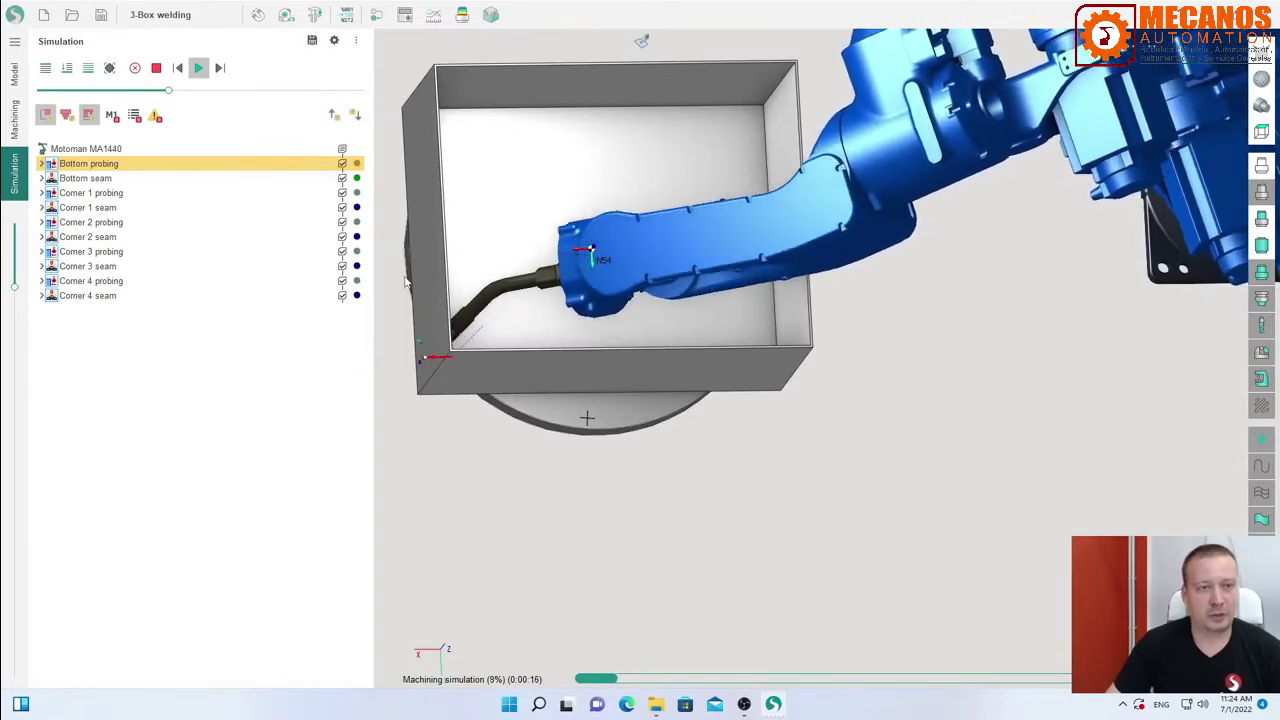
pyautogui.scroll(-1, 503, 266)
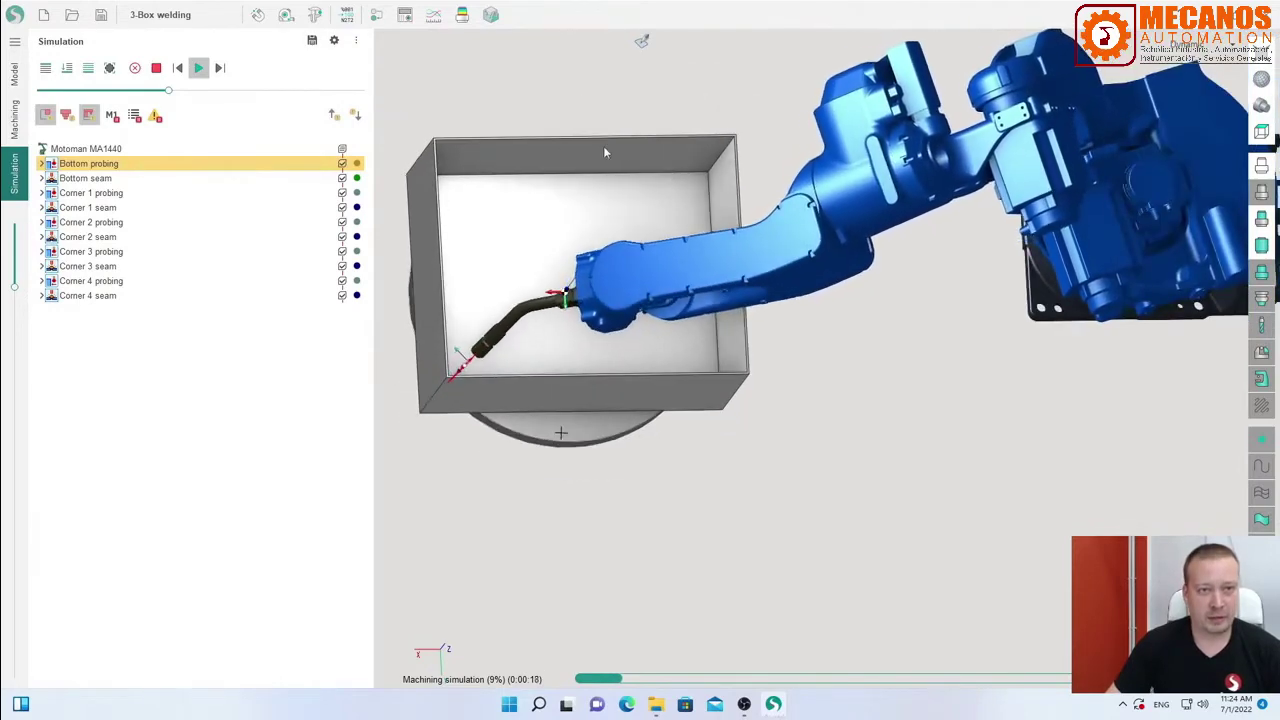
pyautogui.moveTo(491, 226); pyautogui.dragTo(458, 161)
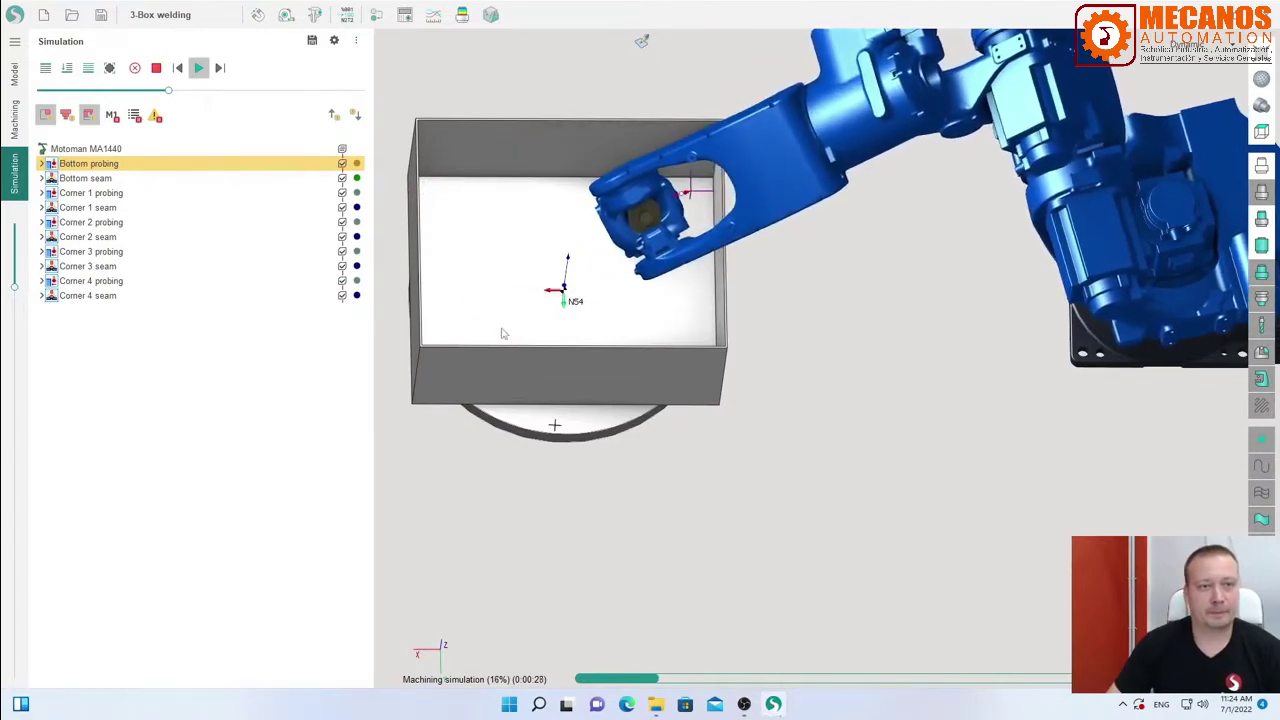
# Increase the simulation's movement speed and follow the Bottom seam welding and the Corner 1 probing and seam operations.
pyautogui.moveTo(198, 92); pyautogui.dragTo(186, 92)
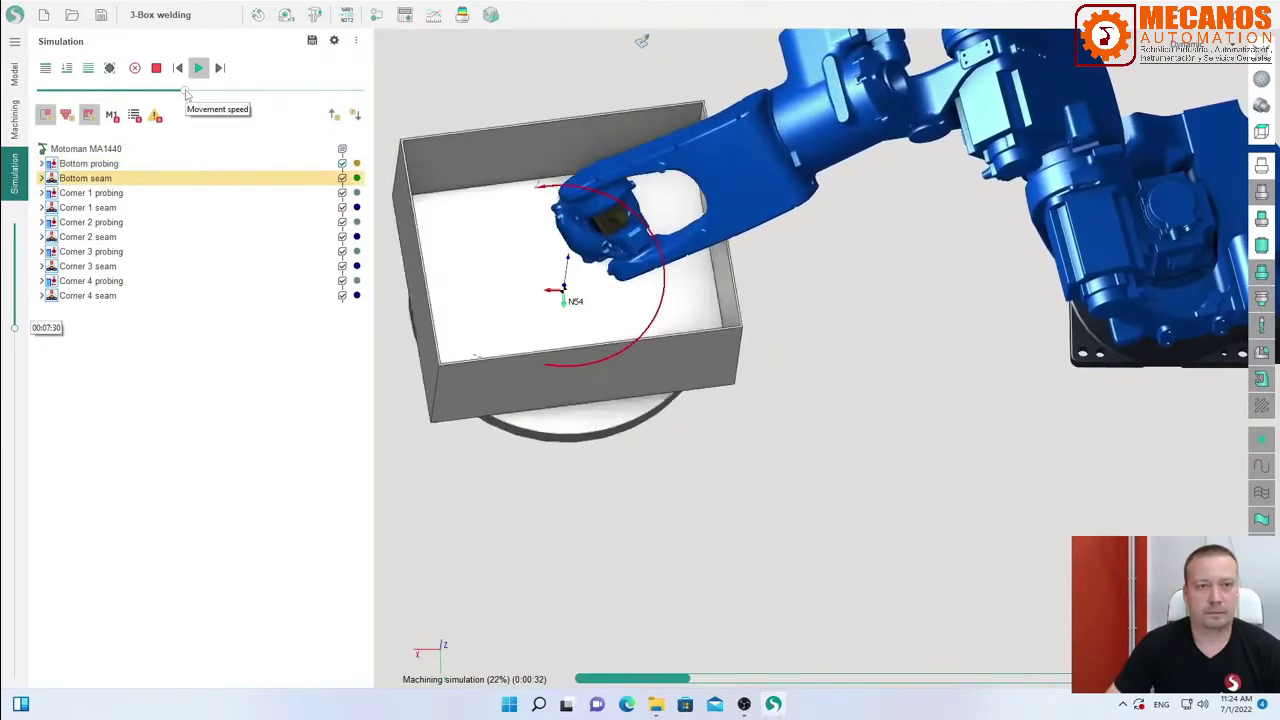
pyautogui.moveTo(400, 178); pyautogui.dragTo(518, 180, button='right')
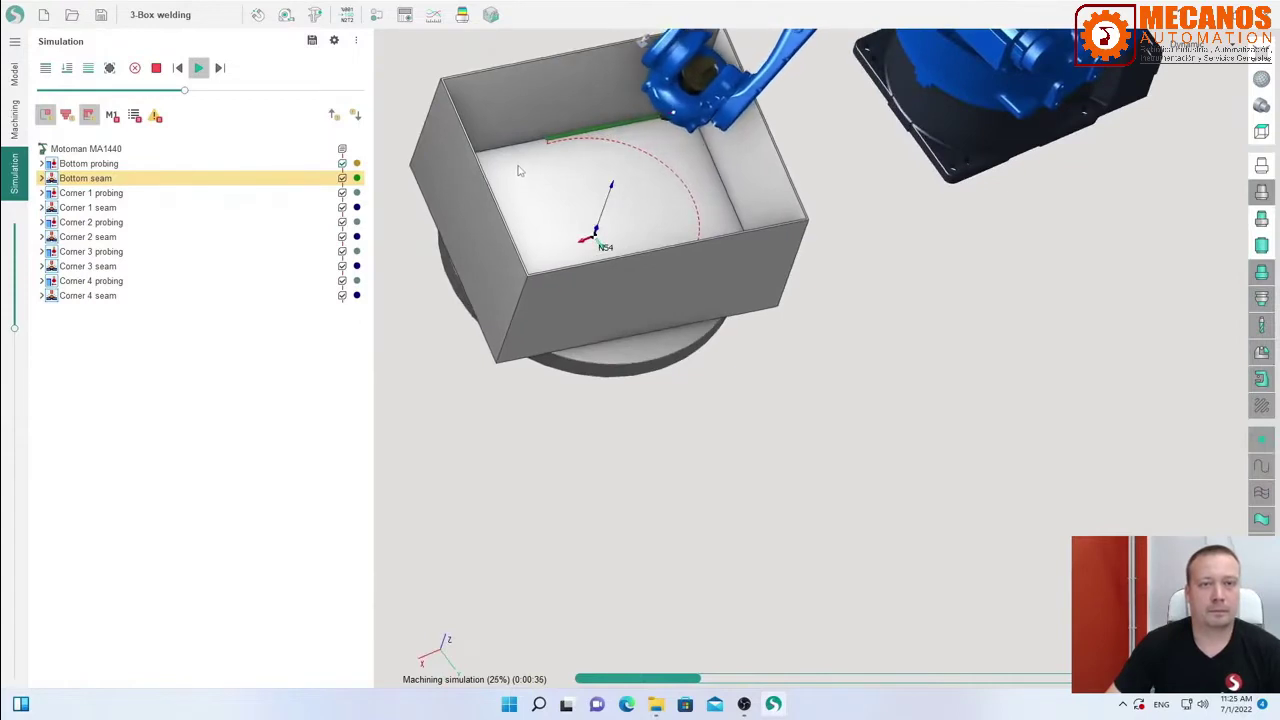
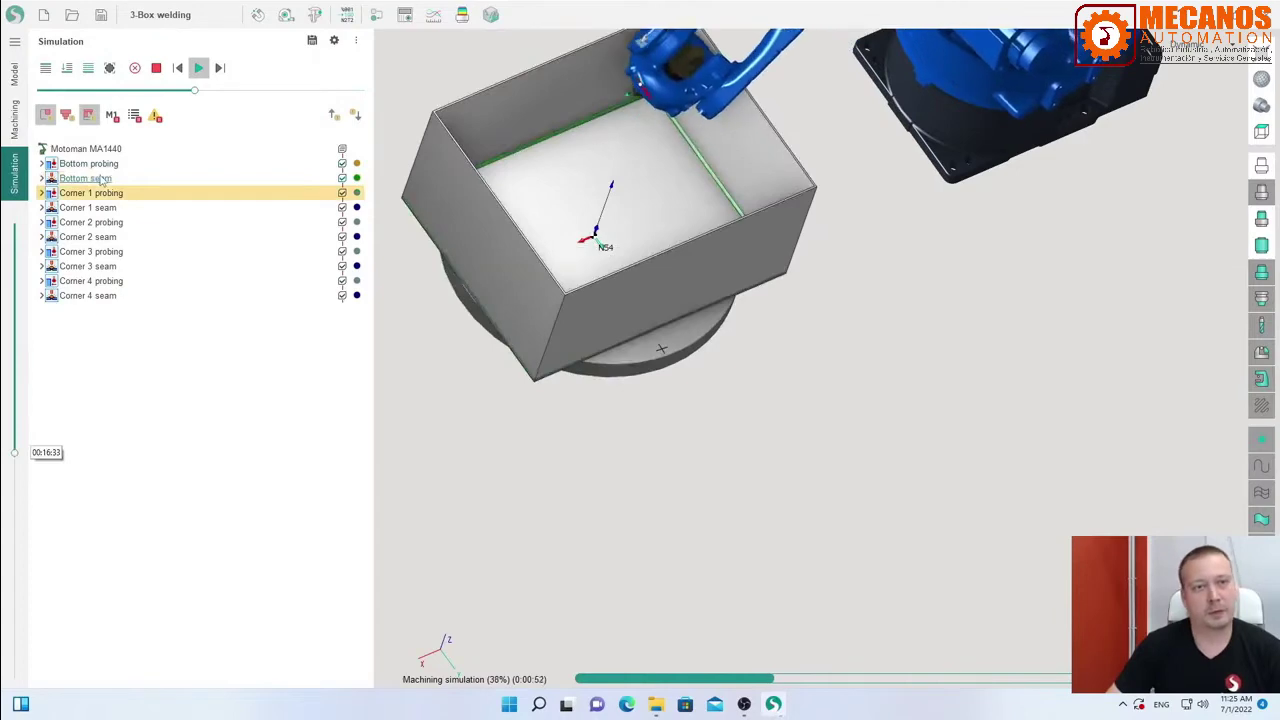
pyautogui.scroll(5, 563, 193)
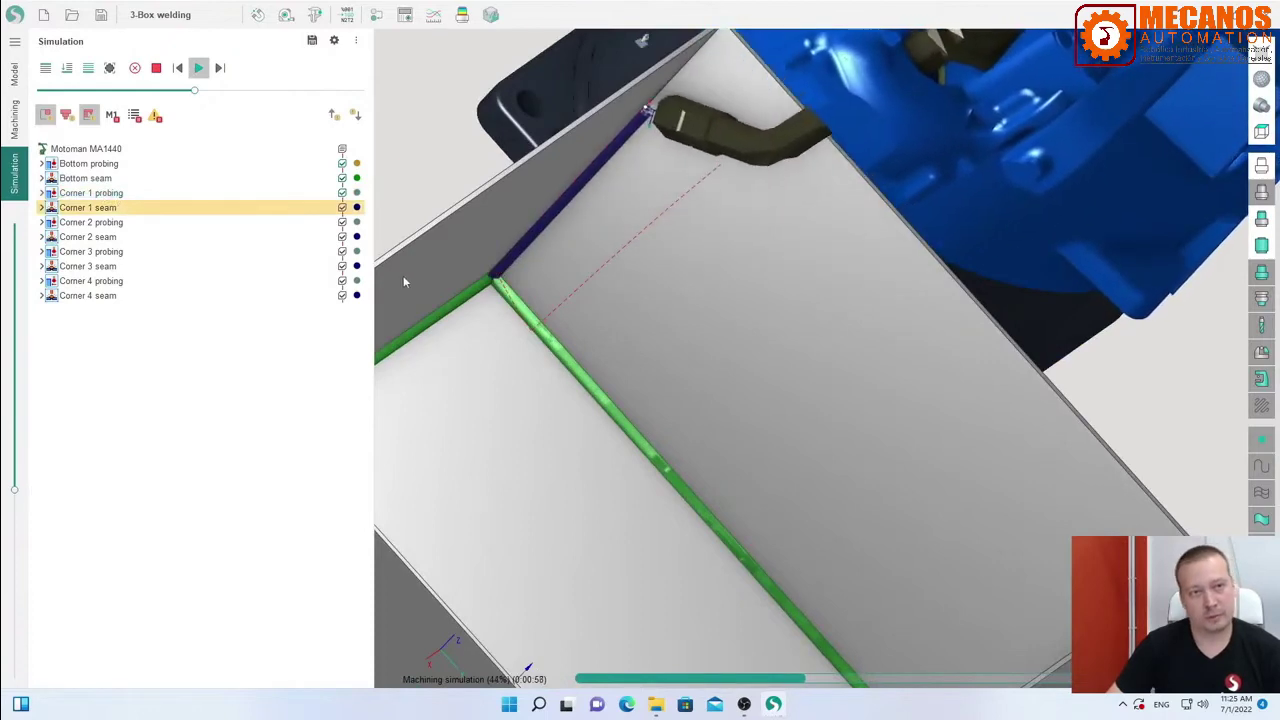
pyautogui.scroll(-5, 405, 273)
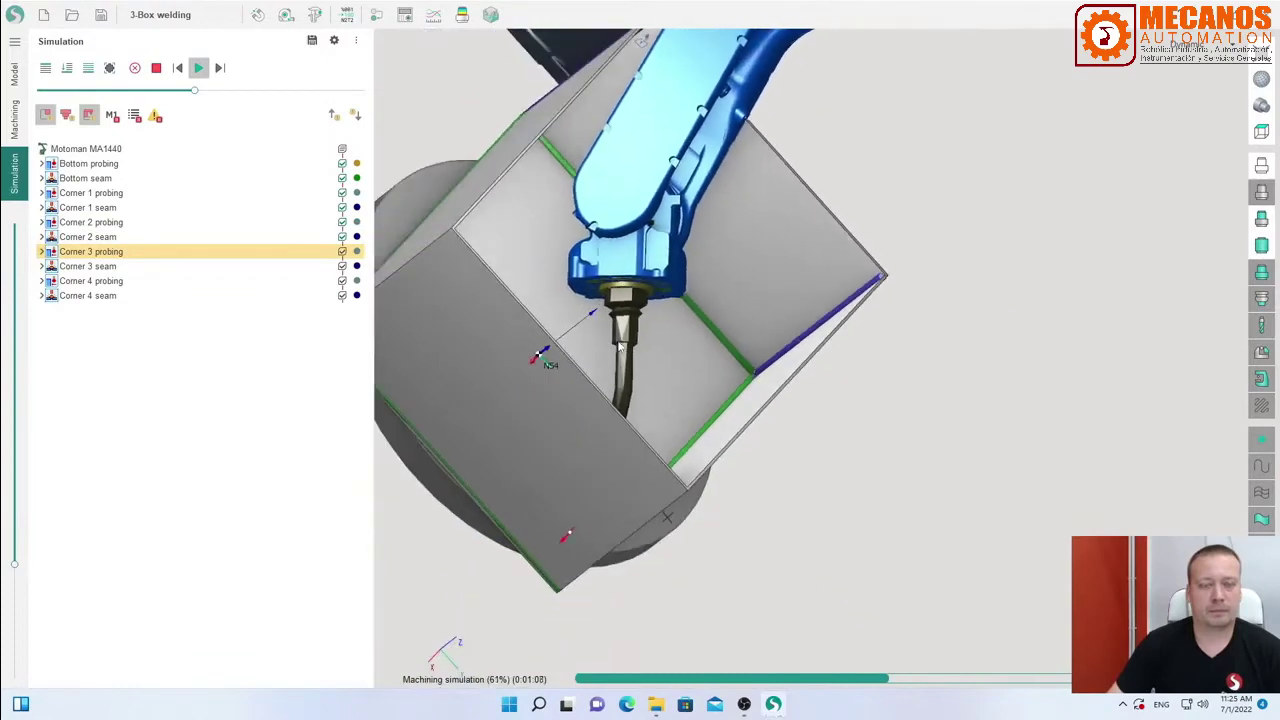
# Follow the simulation of the Corner 3 and Corner 4 probing and seams, and inspect the fully welded box.
pyautogui.scroll(-3, 619, 346)
pyautogui.moveTo(619, 346); pyautogui.dragTo(437, 382, button='middle')
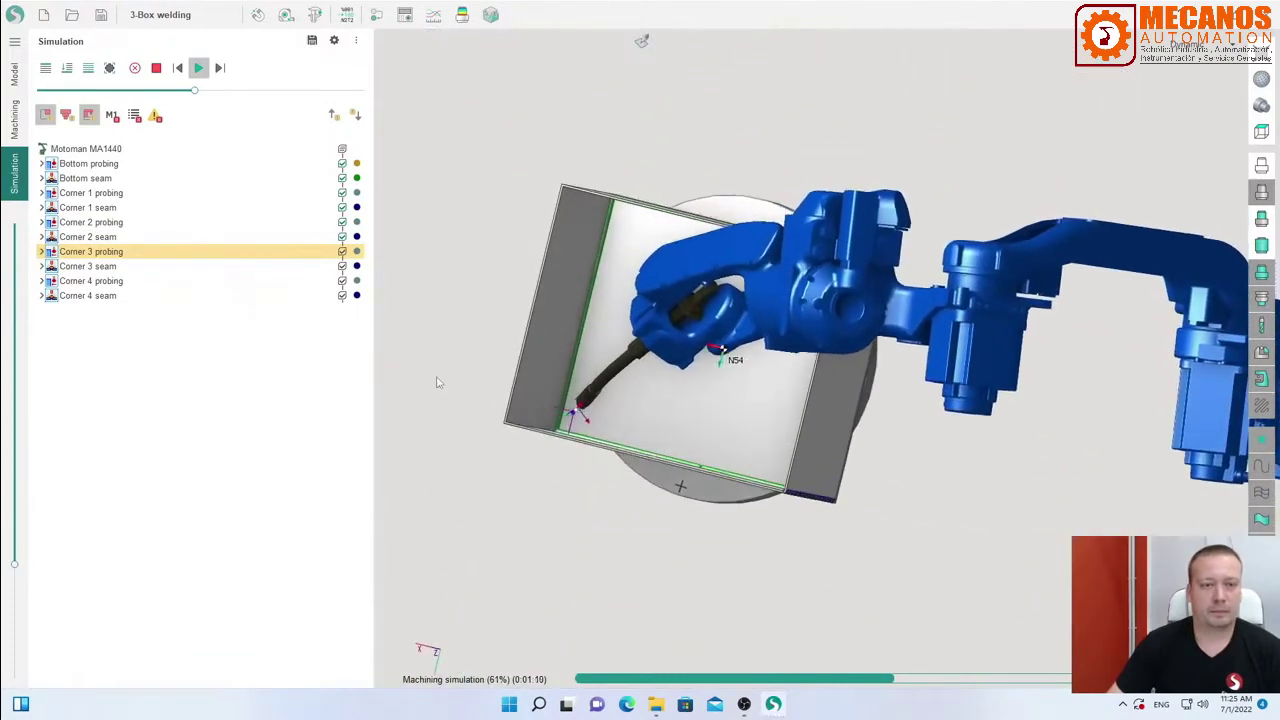
pyautogui.scroll(5, 437, 382)
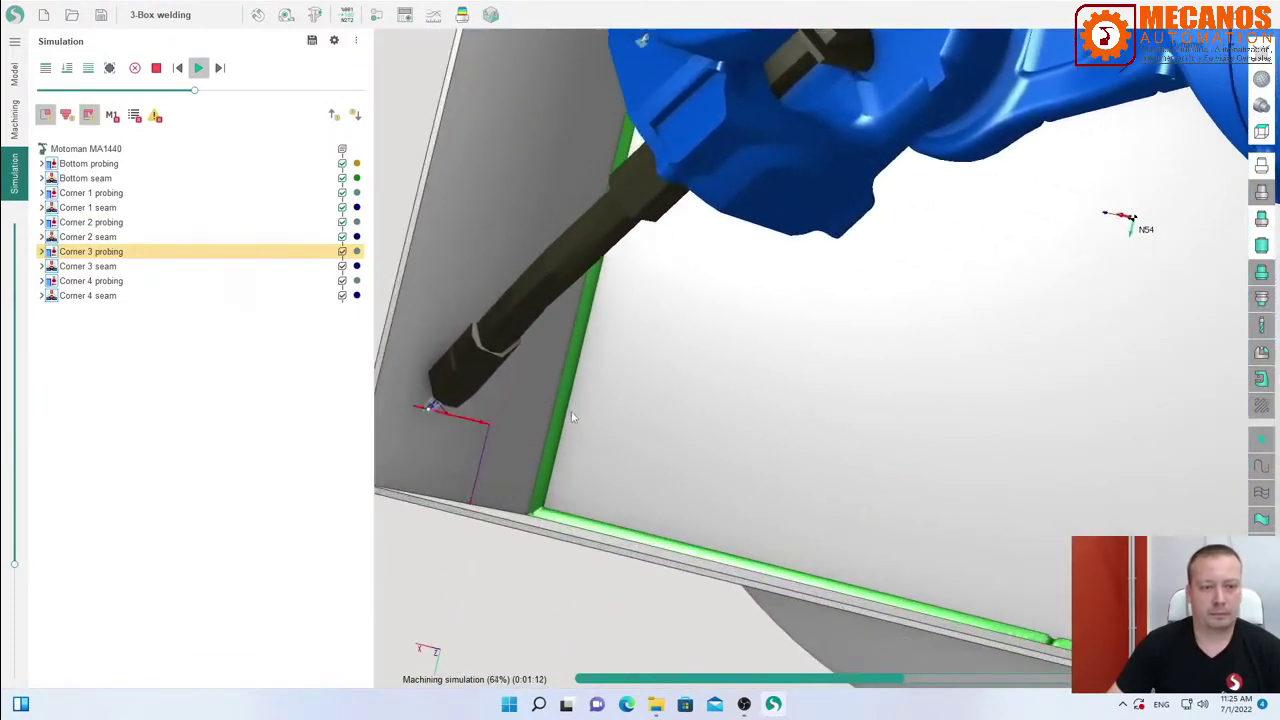
pyautogui.scroll(-5, 571, 417)
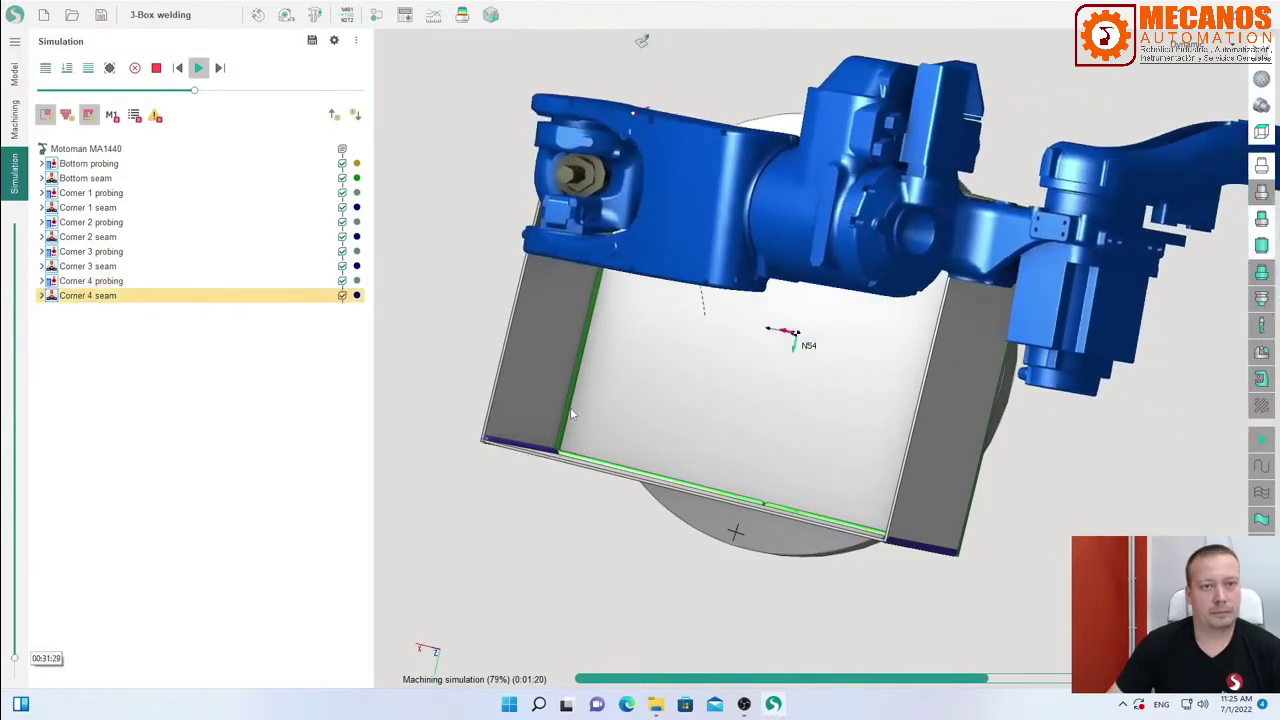
pyautogui.moveTo(552, 419); pyautogui.dragTo(560, 363, button='middle')
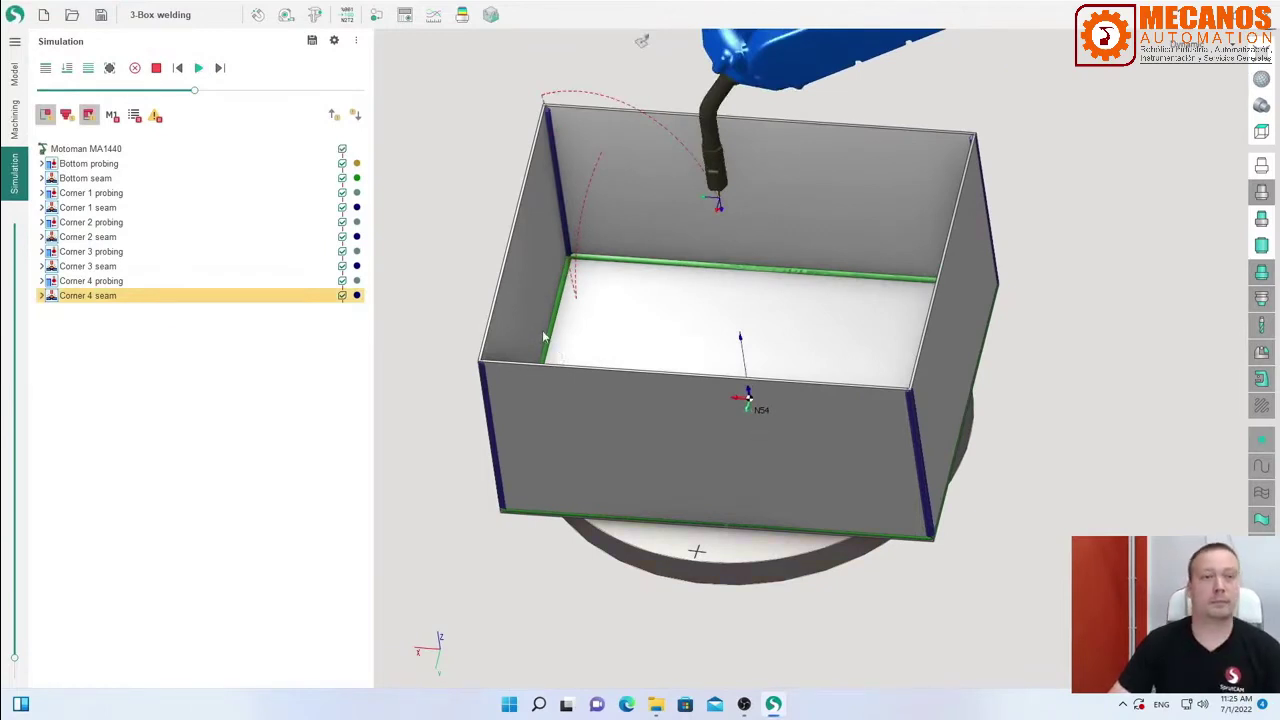
# Return to the machining operations and examine the job assignments of Bottom probing, Corner 1 probing and Bottom seam on the box.
pyautogui.click(14, 118)
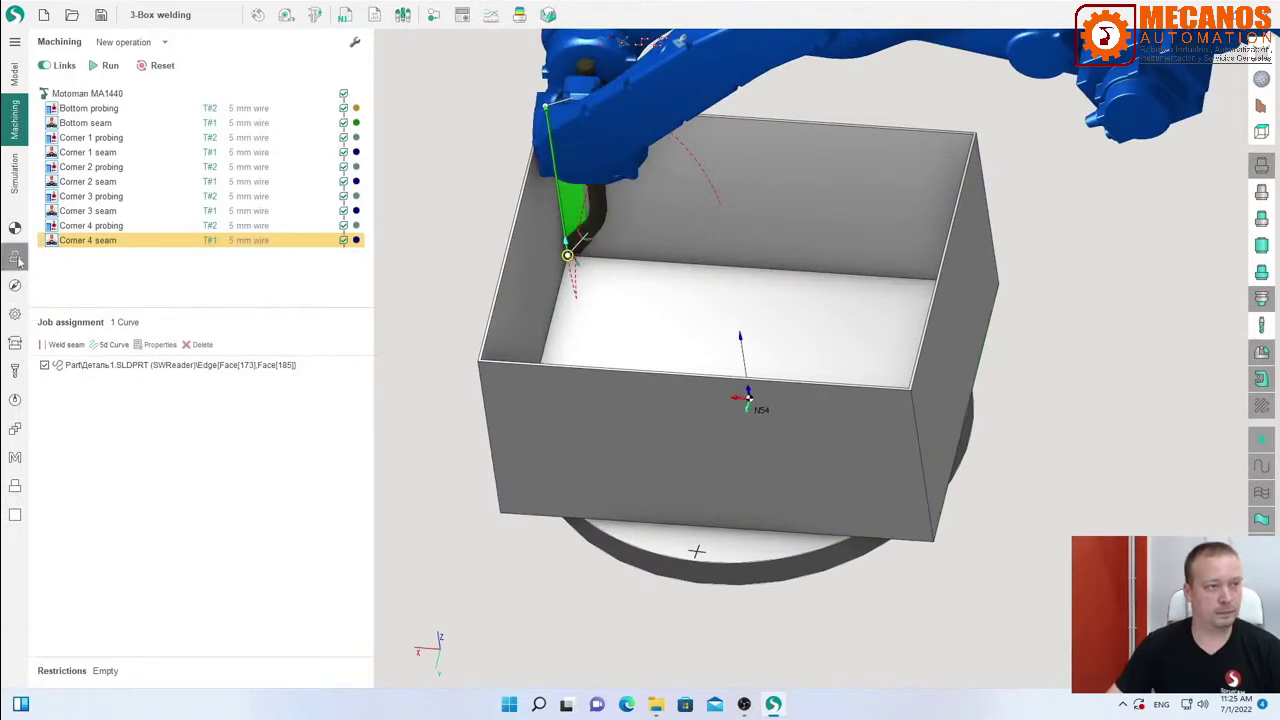
pyautogui.click(84, 110)
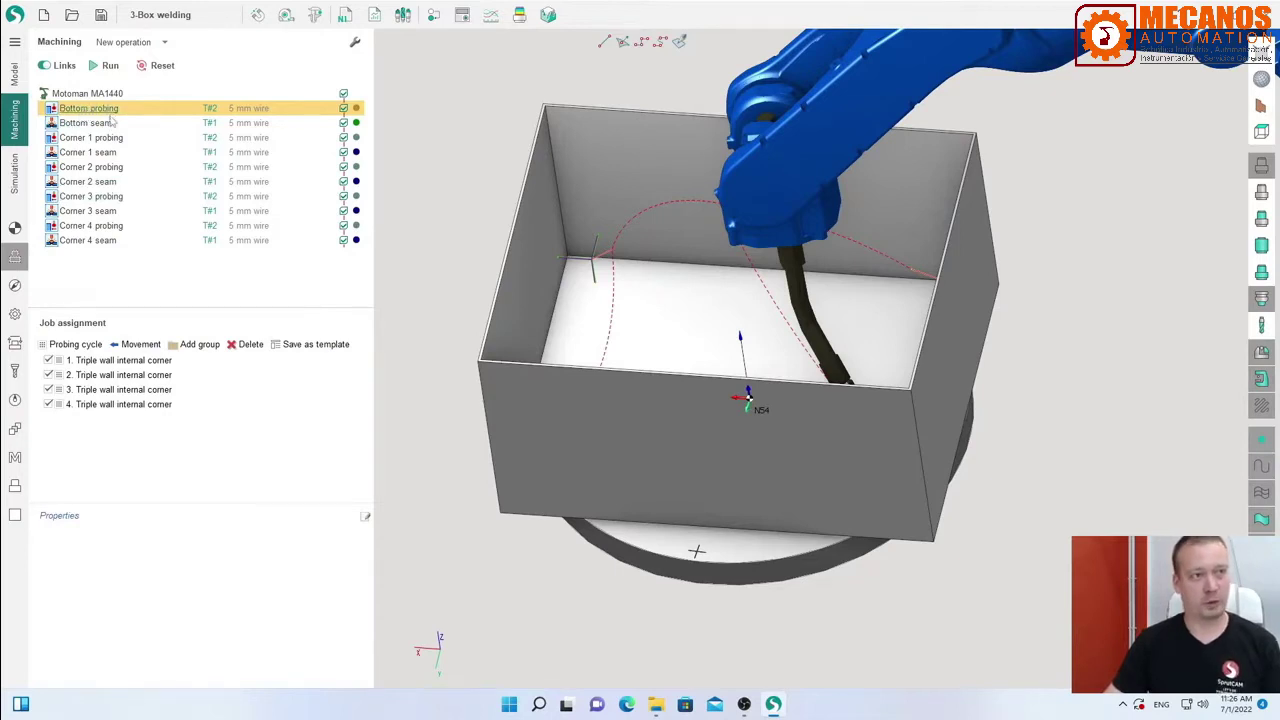
pyautogui.click(108, 138)
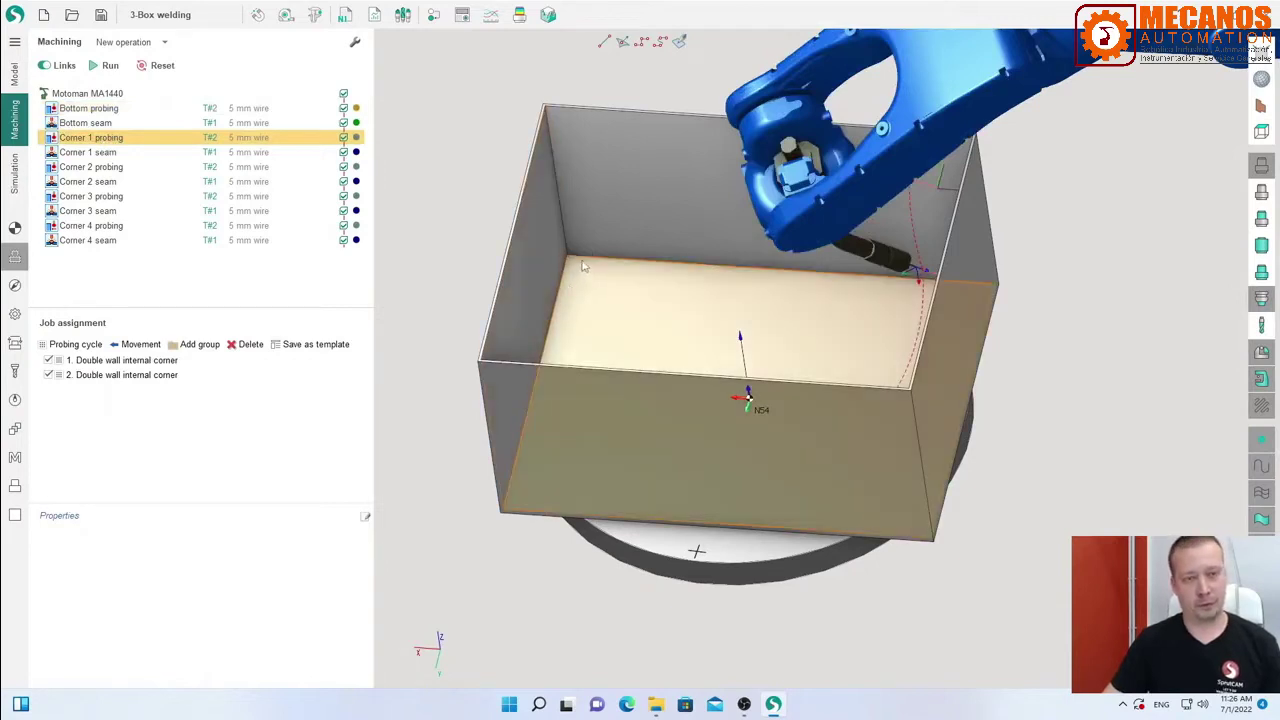
pyautogui.click(84, 123)
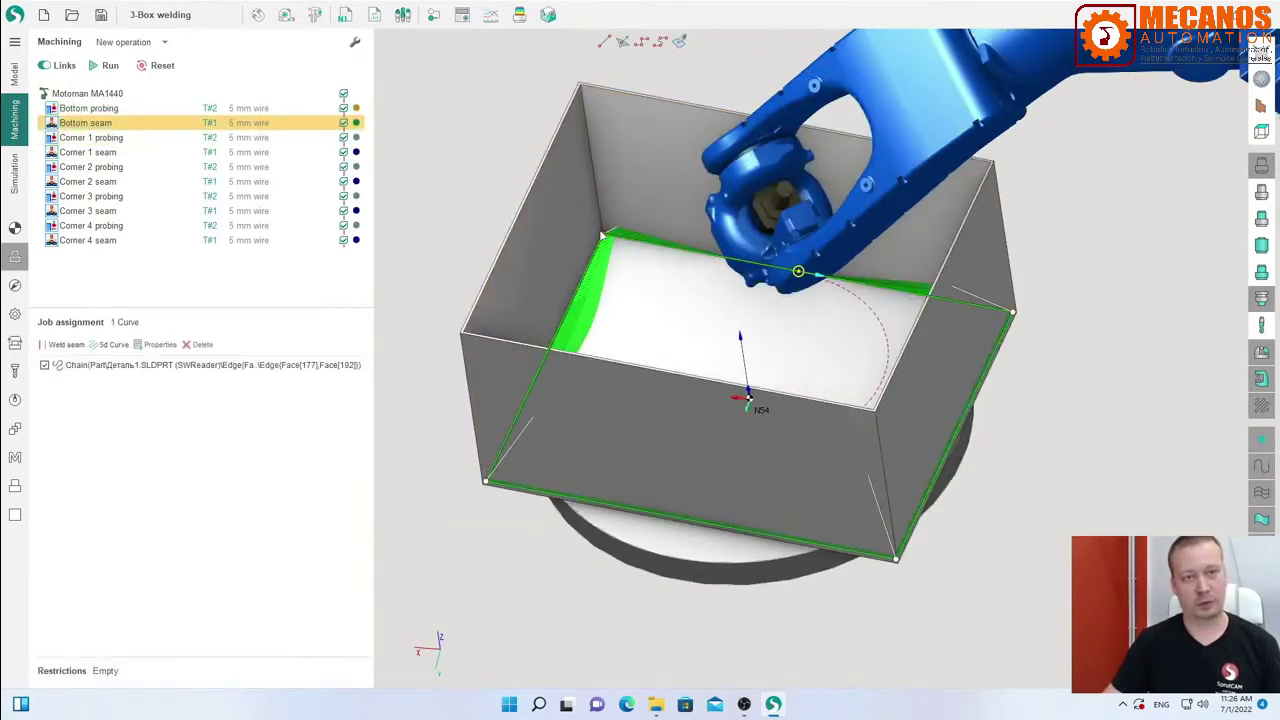
pyautogui.scroll(5, 605, 236)
pyautogui.scroll(-4, 605, 236)
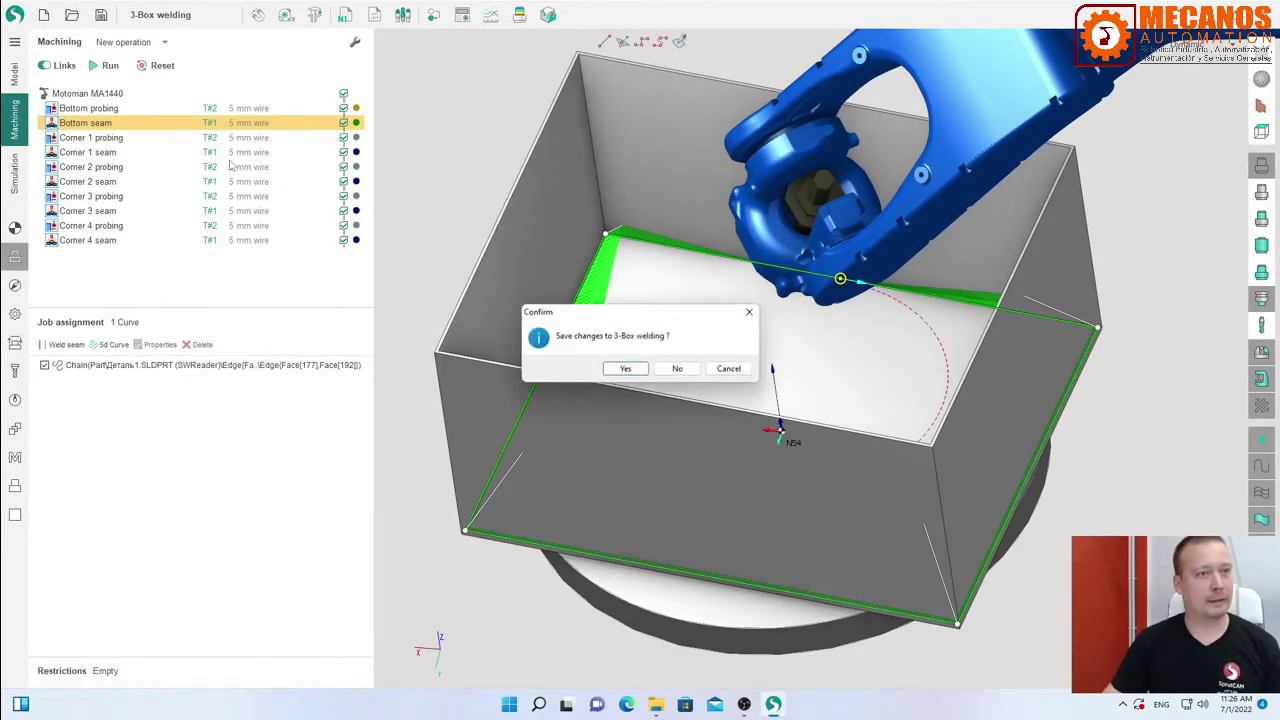
# Start a new project without saving the 3-Box welding changes, and add a Welding 6D operation.
pyautogui.click(43, 14)
pyautogui.click(678, 369)
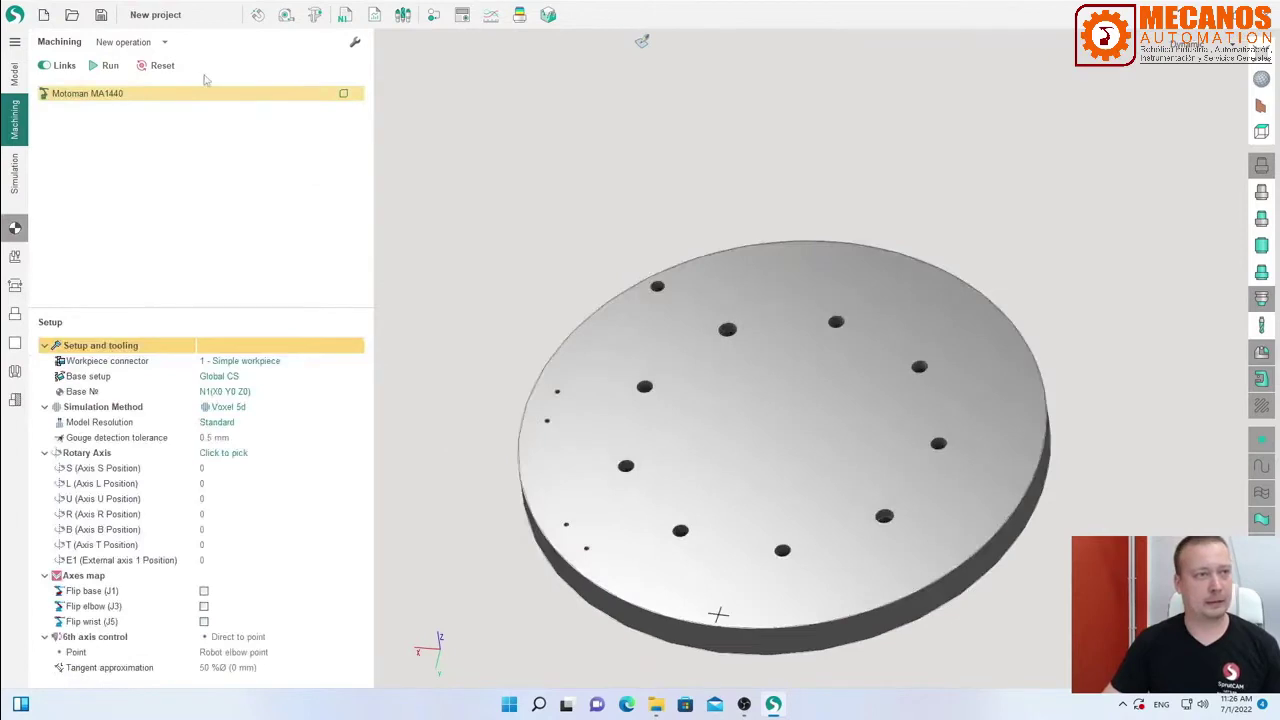
pyautogui.click(166, 43)
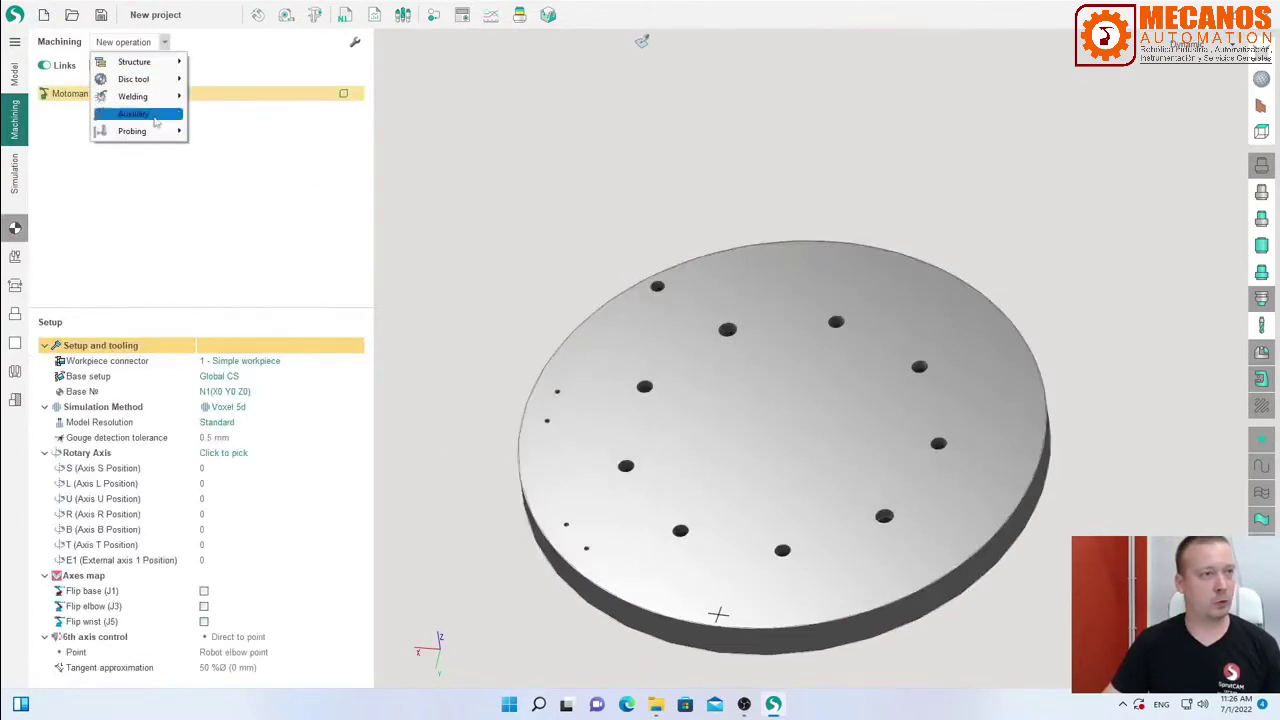
pyautogui.moveTo(166, 97)
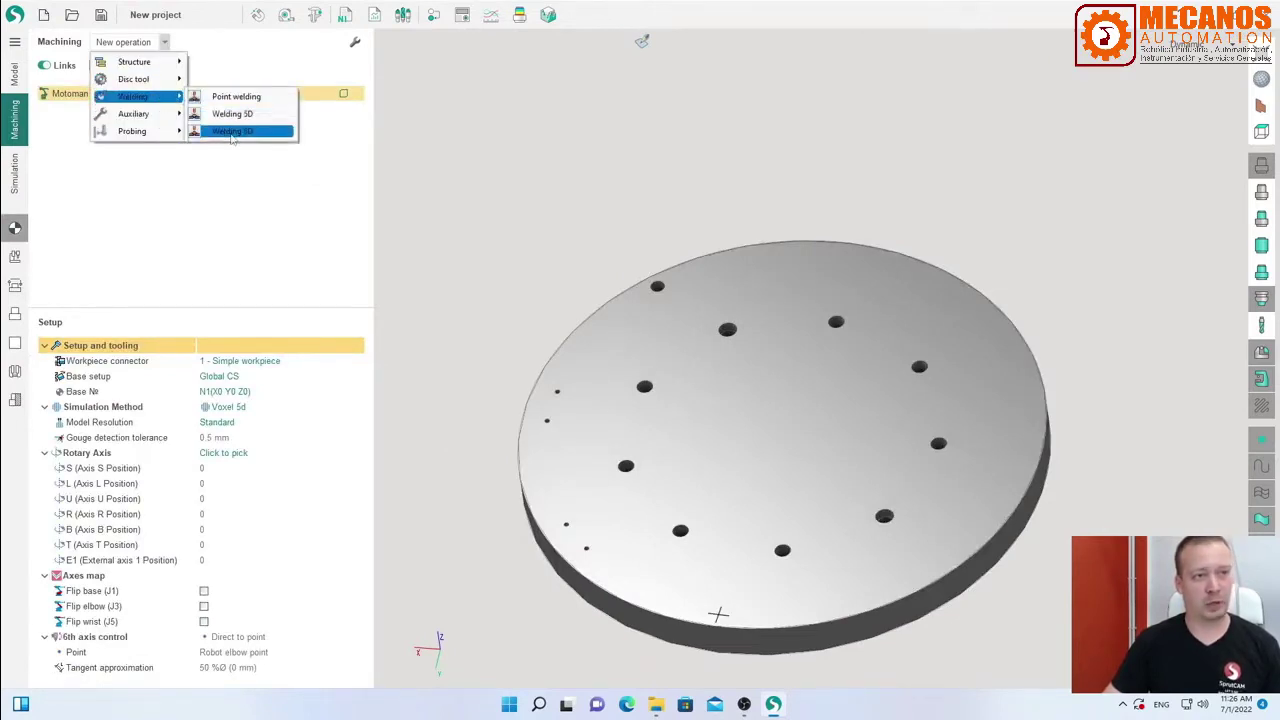
pyautogui.click(231, 132)
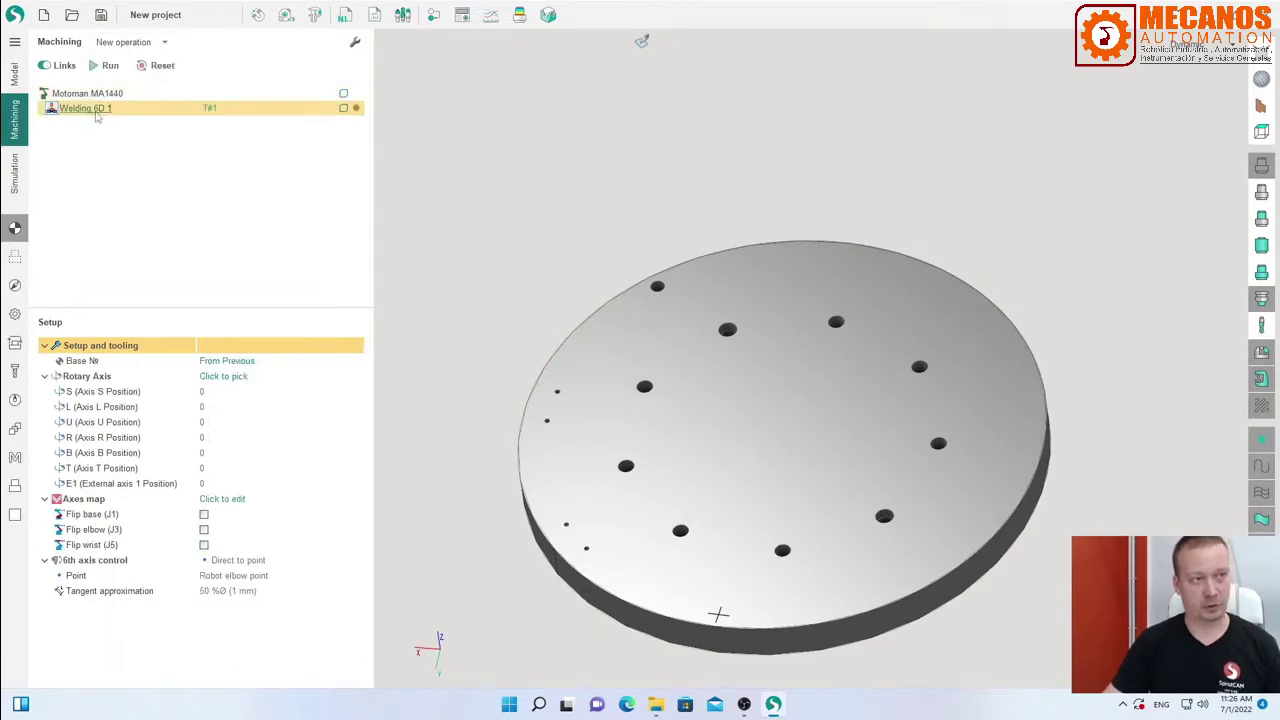
# Examine the strategy parameters of the Welding 6D operation and bring the whole robot into view.
pyautogui.click(15, 286)
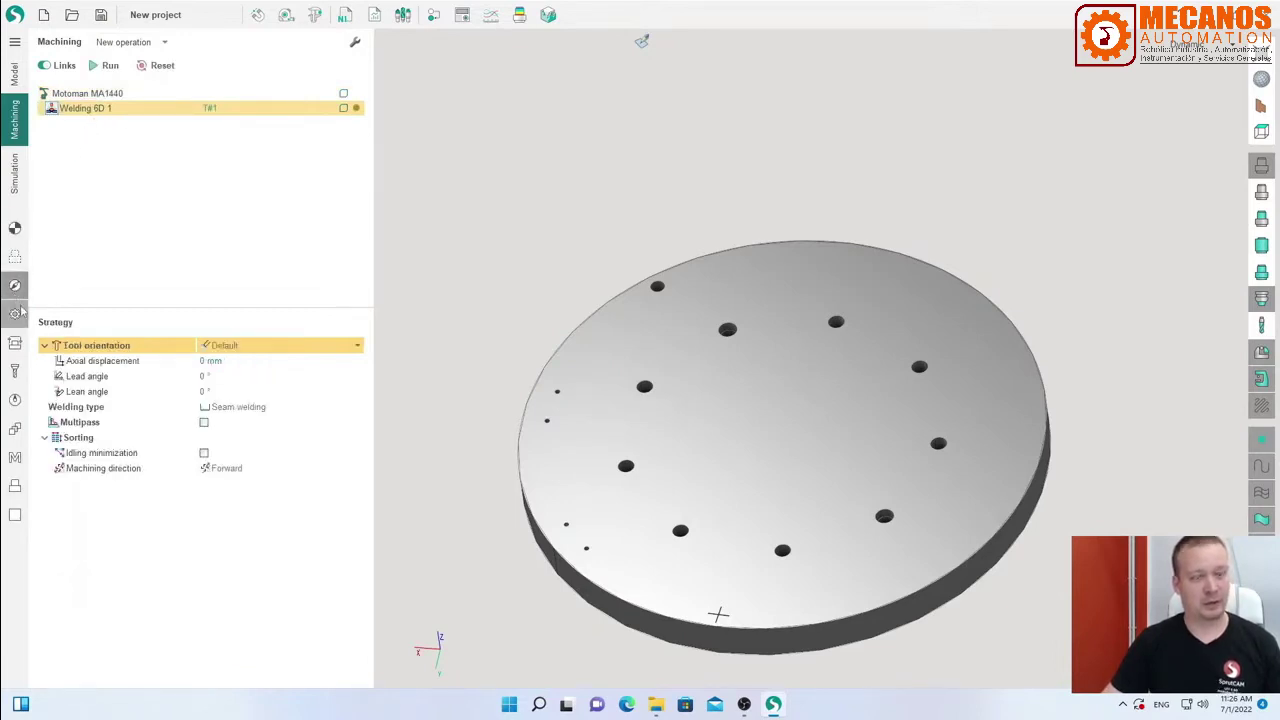
pyautogui.moveTo(181, 316); pyautogui.dragTo(197, 269)
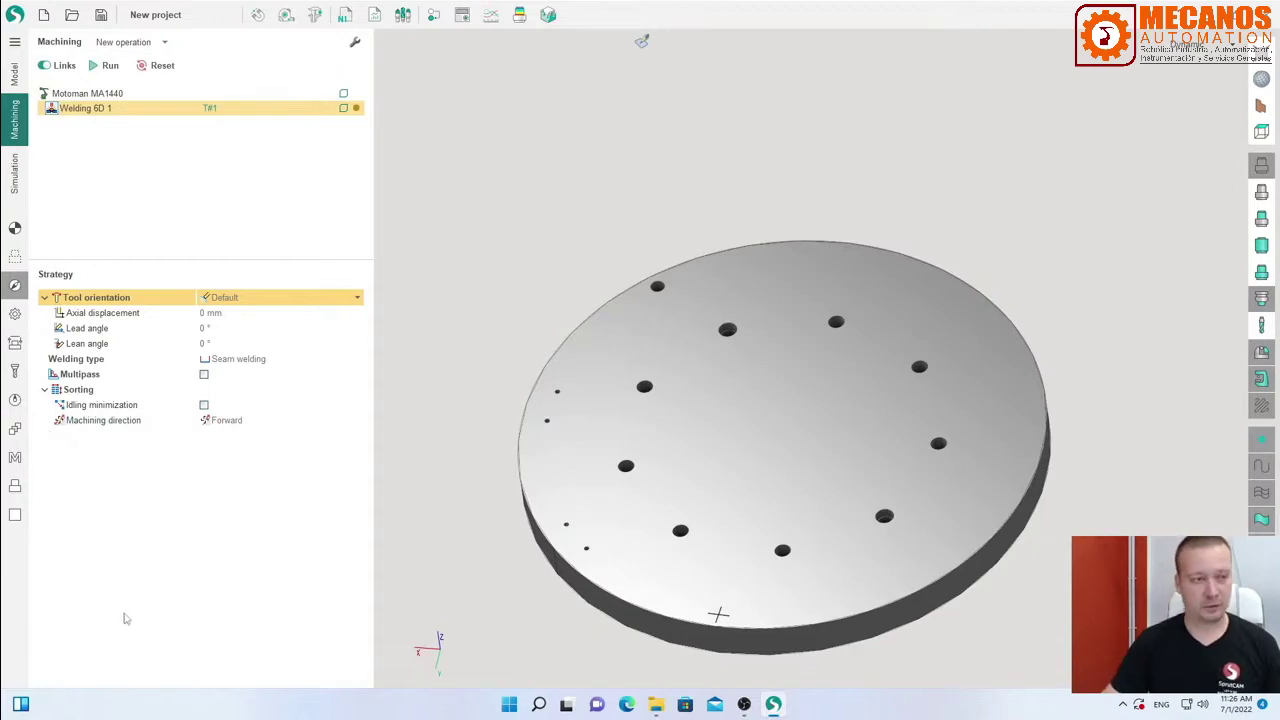
pyautogui.scroll(-5, 493, 406)
pyautogui.moveTo(538, 392); pyautogui.dragTo(593, 411, button='middle')
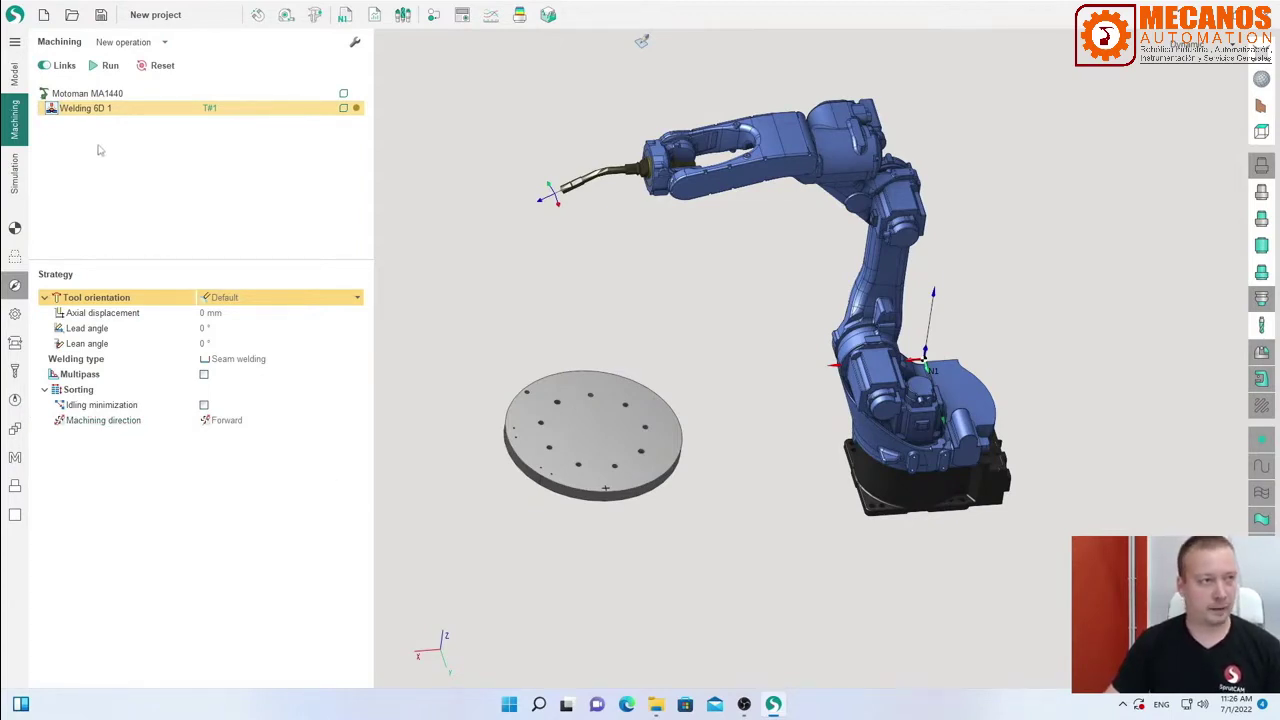
# Check the Show expert tools option in the additional system setup settings, leaving the setup without changes.
pyautogui.click(15, 41)
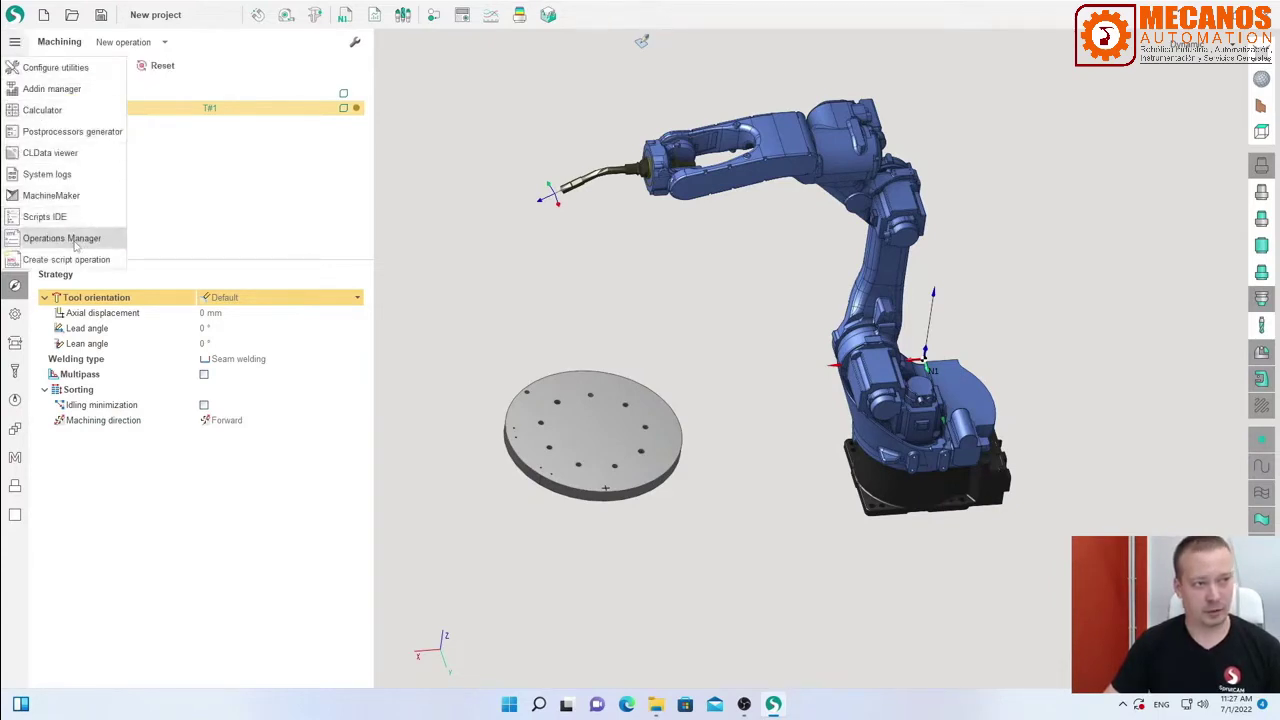
pyautogui.click(15, 15)
pyautogui.click(35, 39)
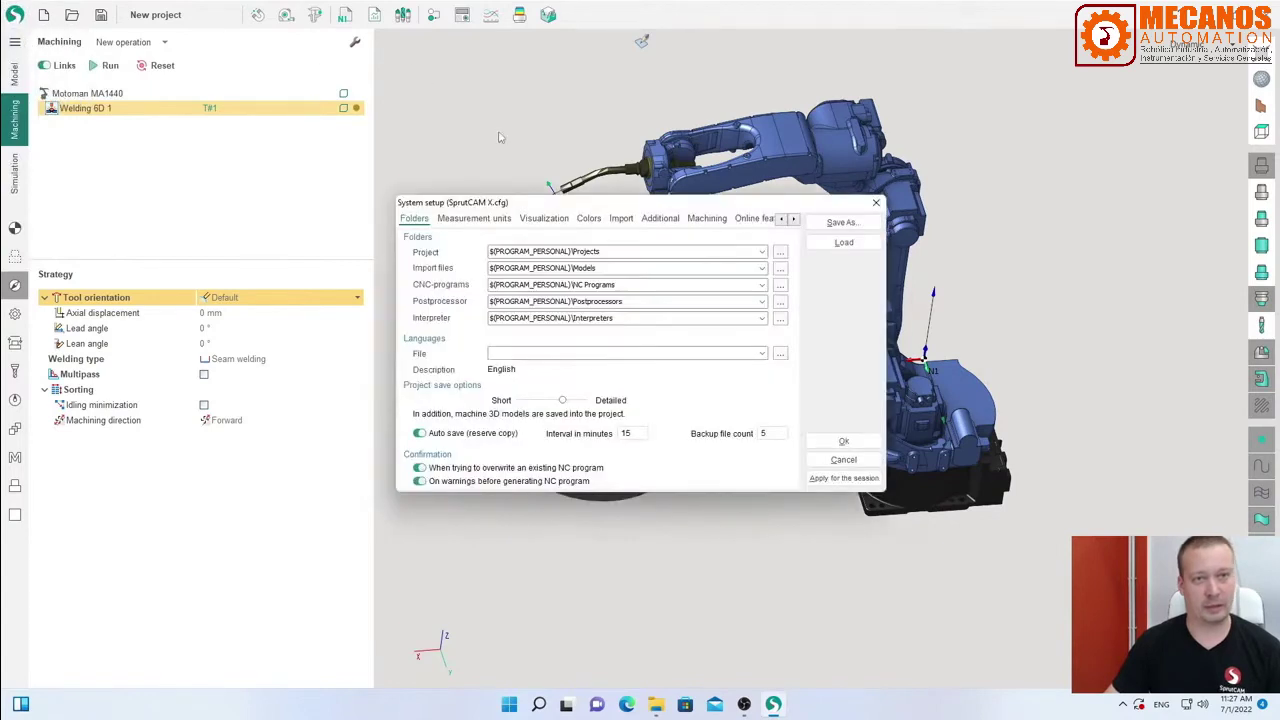
pyautogui.click(659, 219)
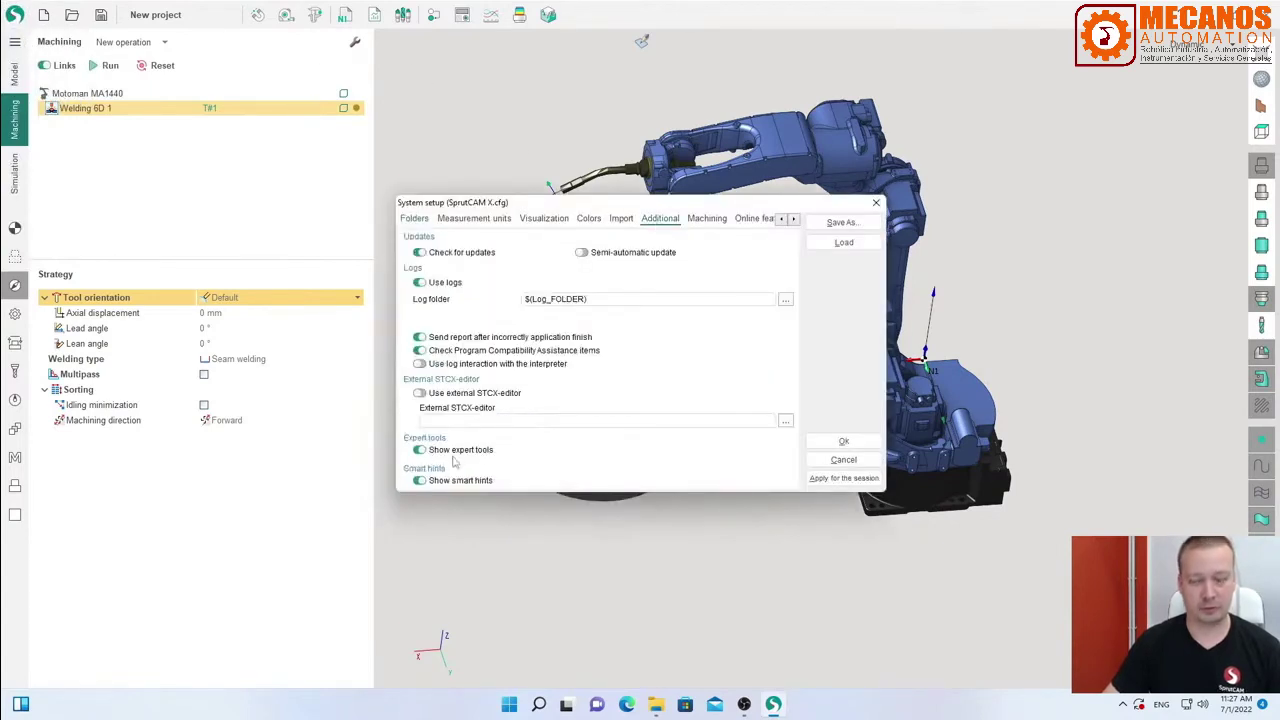
pyautogui.click(843, 459)
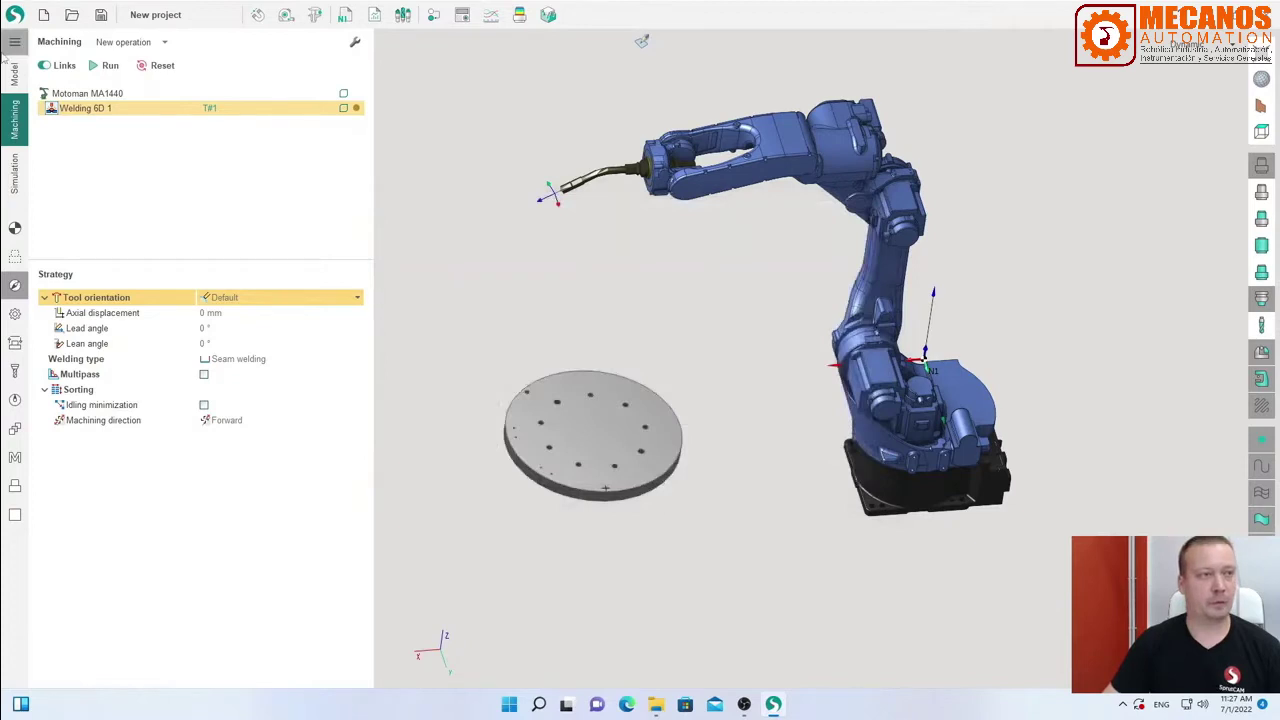
# Include the WeldingOp_Test XML file from the webinar (welding) folder as a unit in the Operations Manager.
pyautogui.click(15, 42)
pyautogui.click(68, 239)
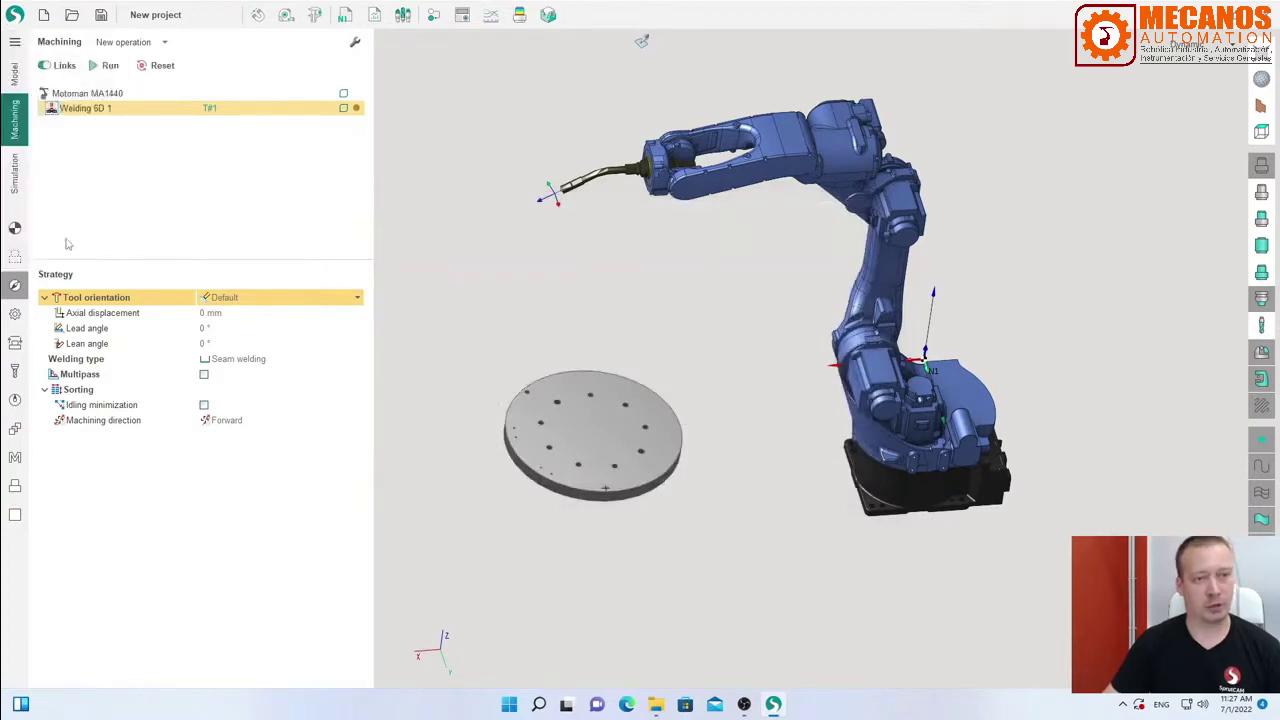
pyautogui.click(388, 519)
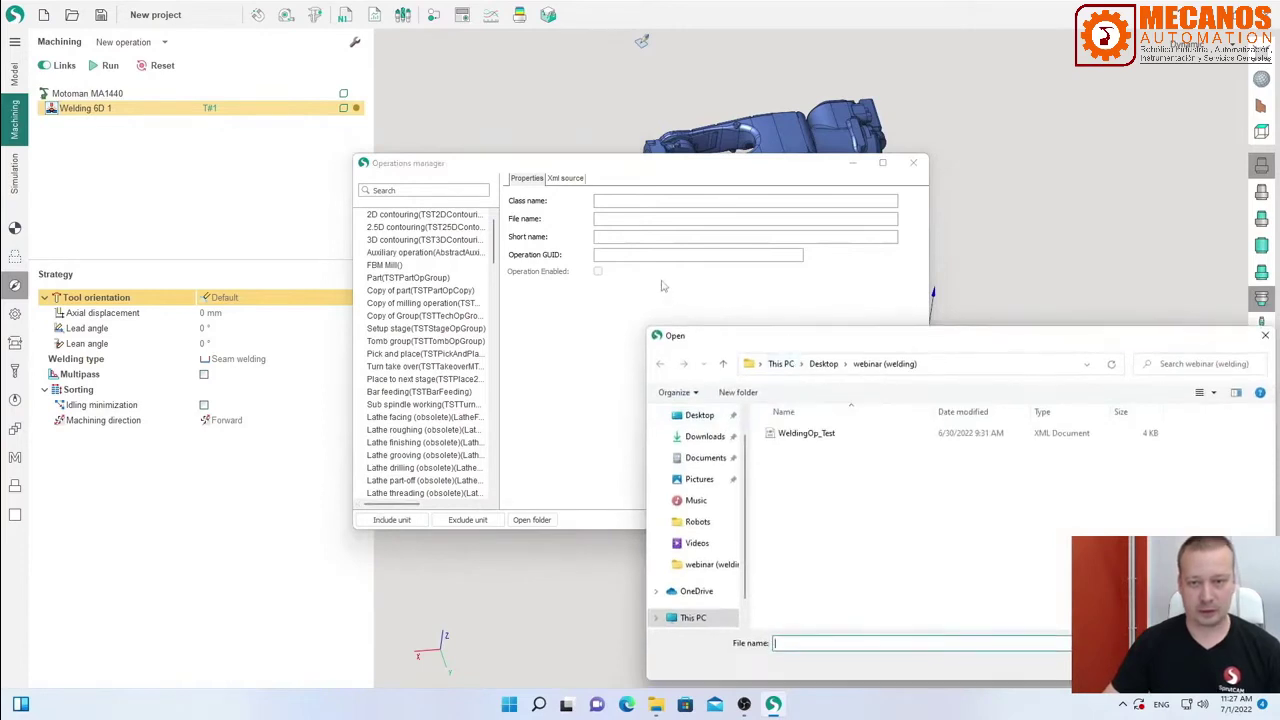
pyautogui.moveTo(781, 338); pyautogui.dragTo(647, 260)
pyautogui.click(725, 358)
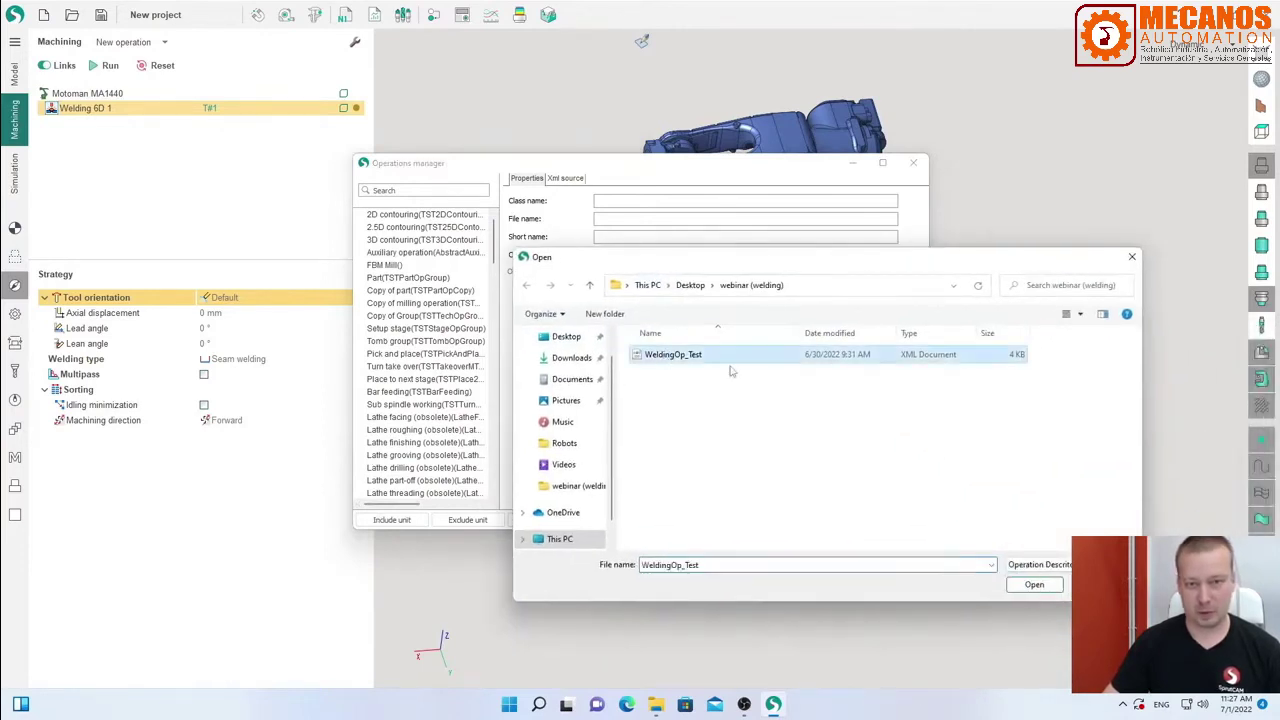
pyautogui.click(1035, 585)
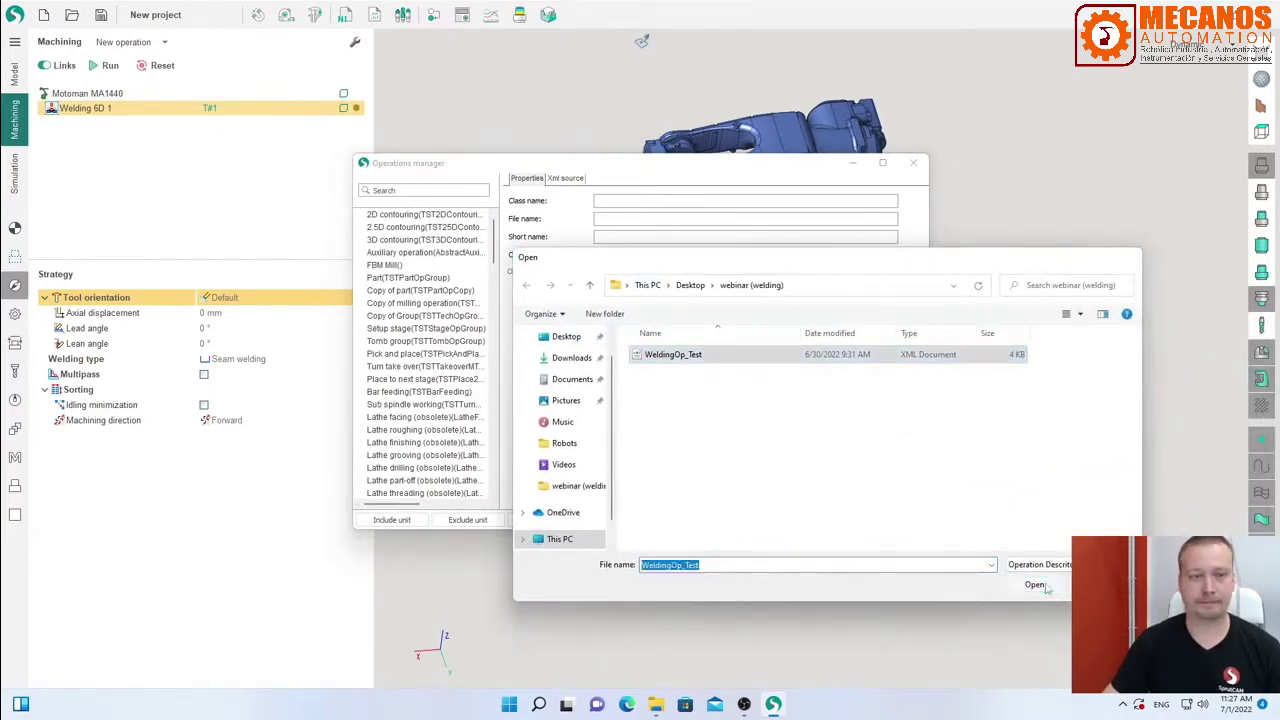
# Apply the modified operations configuration and restart the application without saving the project.
pyautogui.click(904, 521)
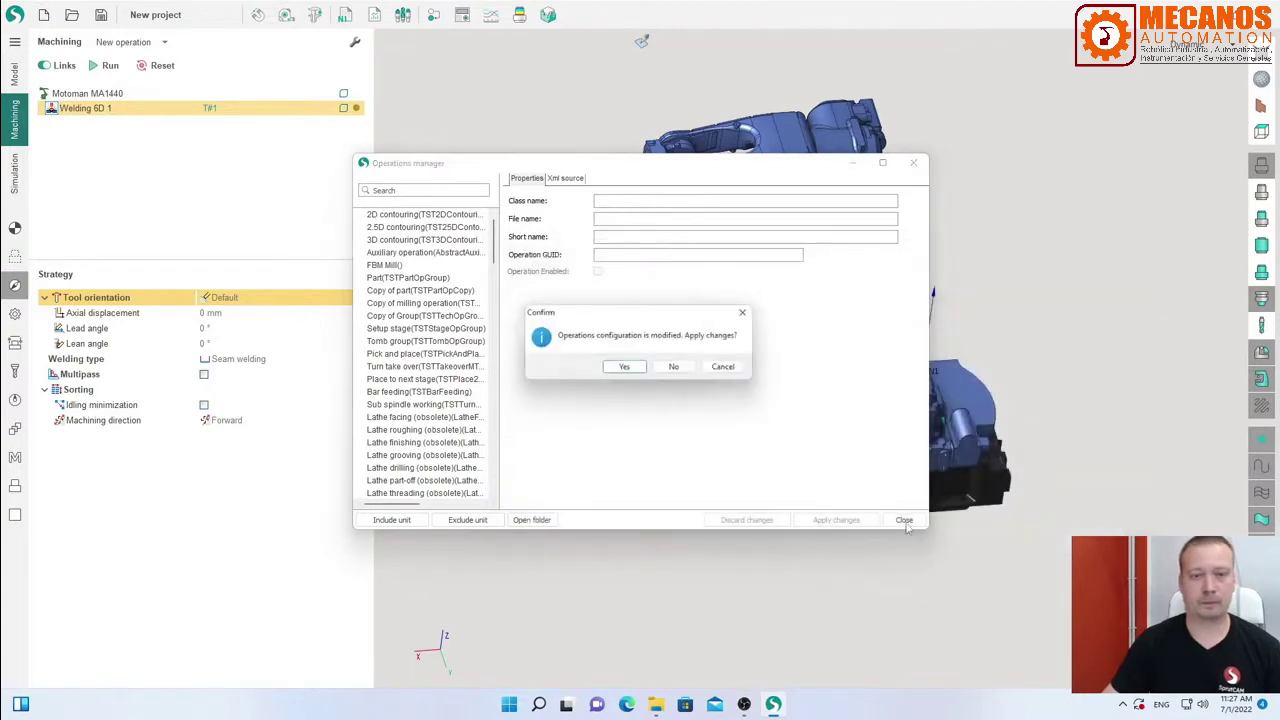
pyautogui.click(626, 370)
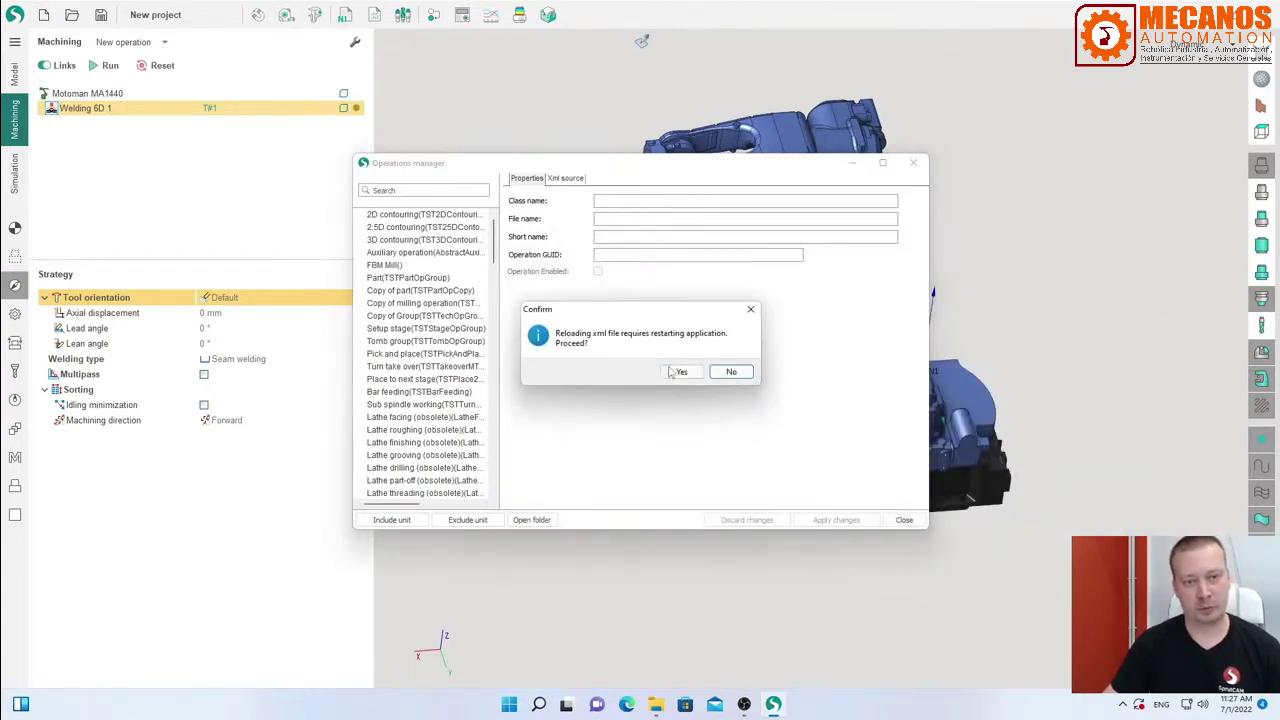
pyautogui.click(678, 372)
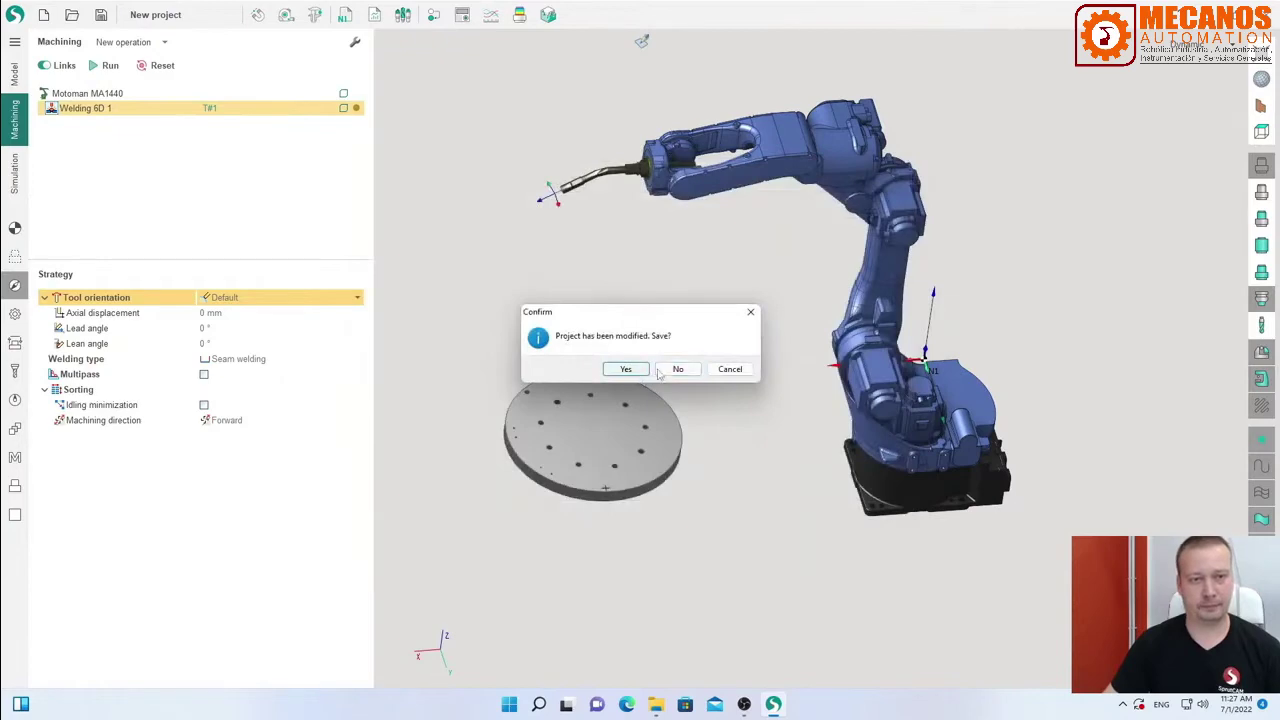
pyautogui.click(675, 370)
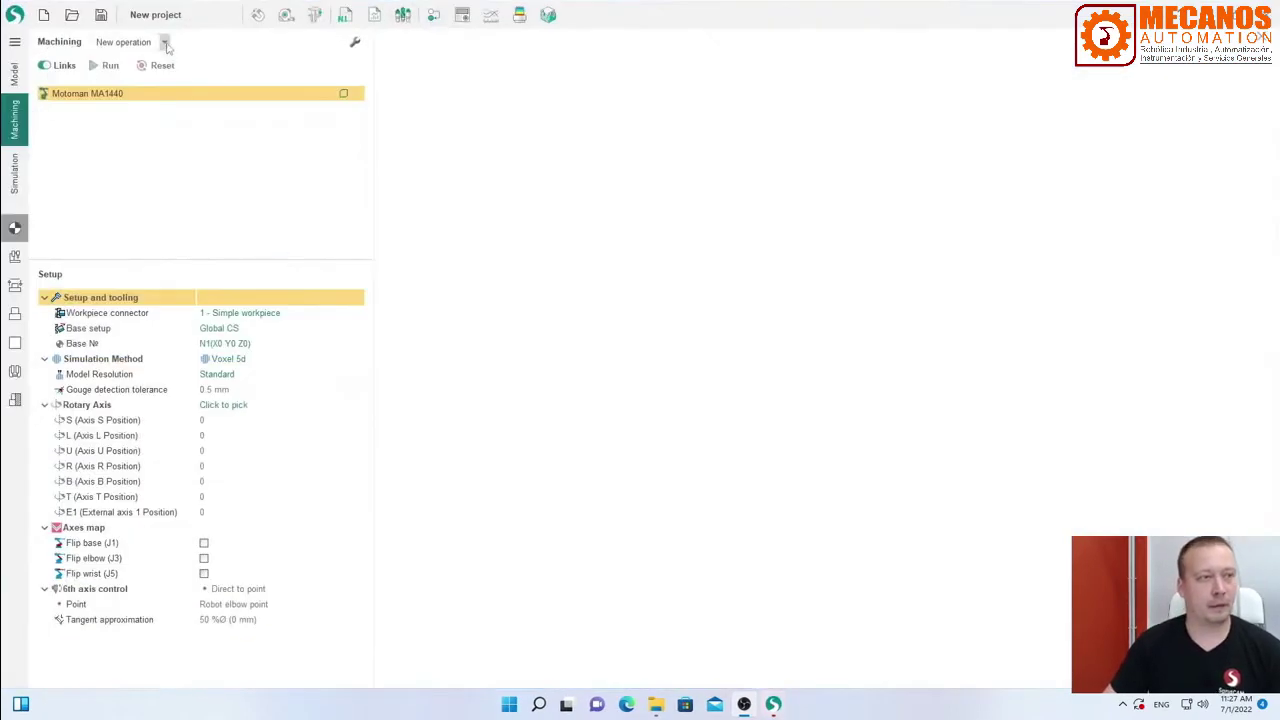
# Add the custom Welding operation(test) from the welding operations to the Motoman MA1440 project.
pyautogui.click(165, 43)
pyautogui.moveTo(176, 98)
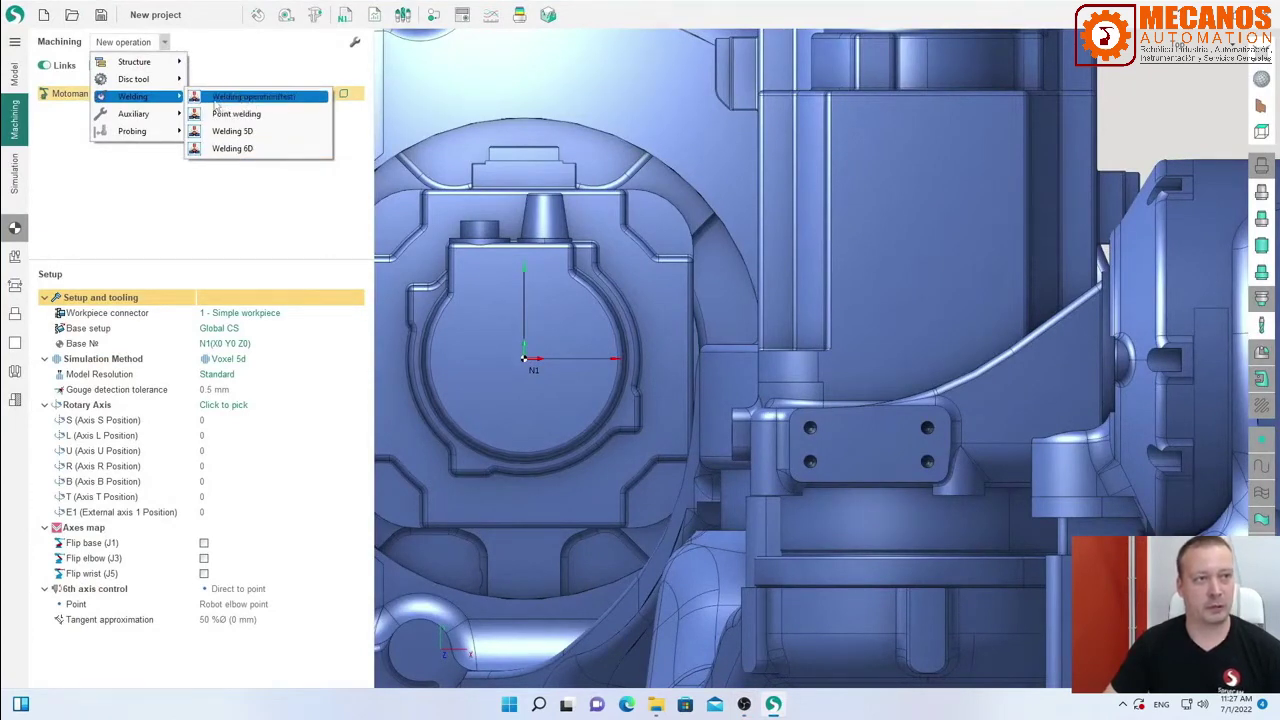
pyautogui.click(279, 97)
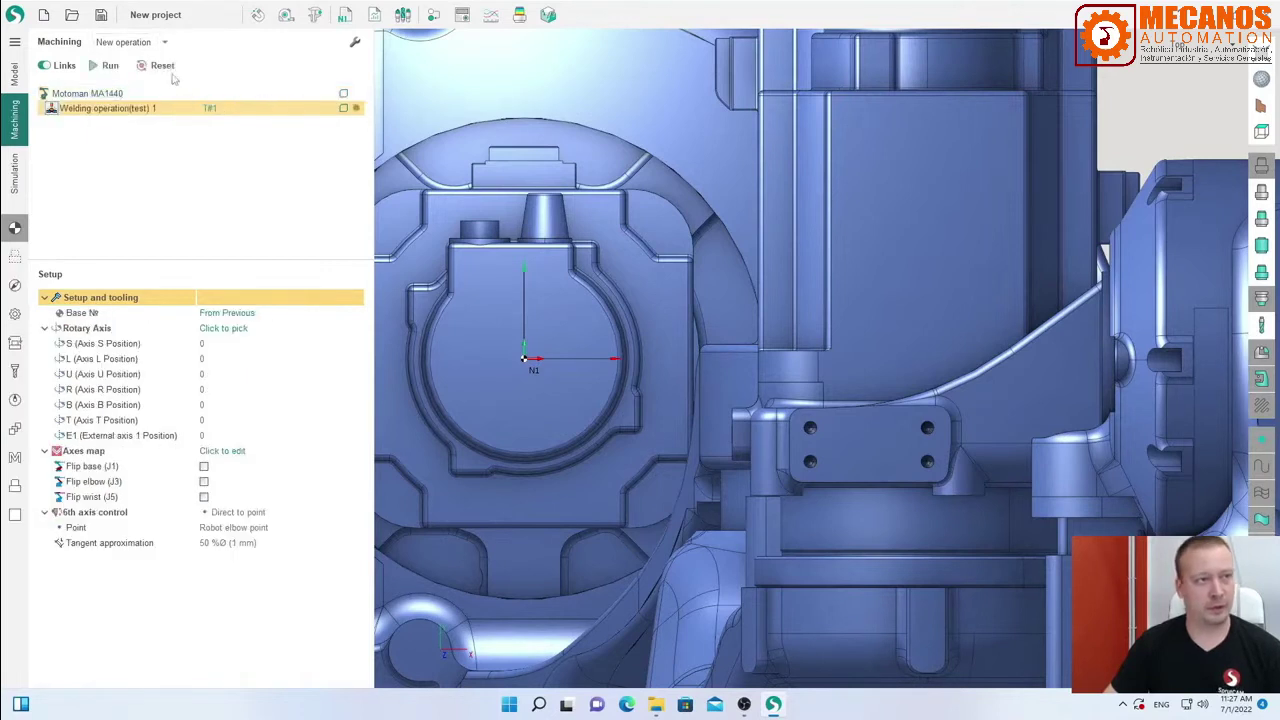
# Add a Welding 6D operation and compare its strategy parameters with those of the Welding operation(test).
pyautogui.click(165, 42)
pyautogui.moveTo(172, 98)
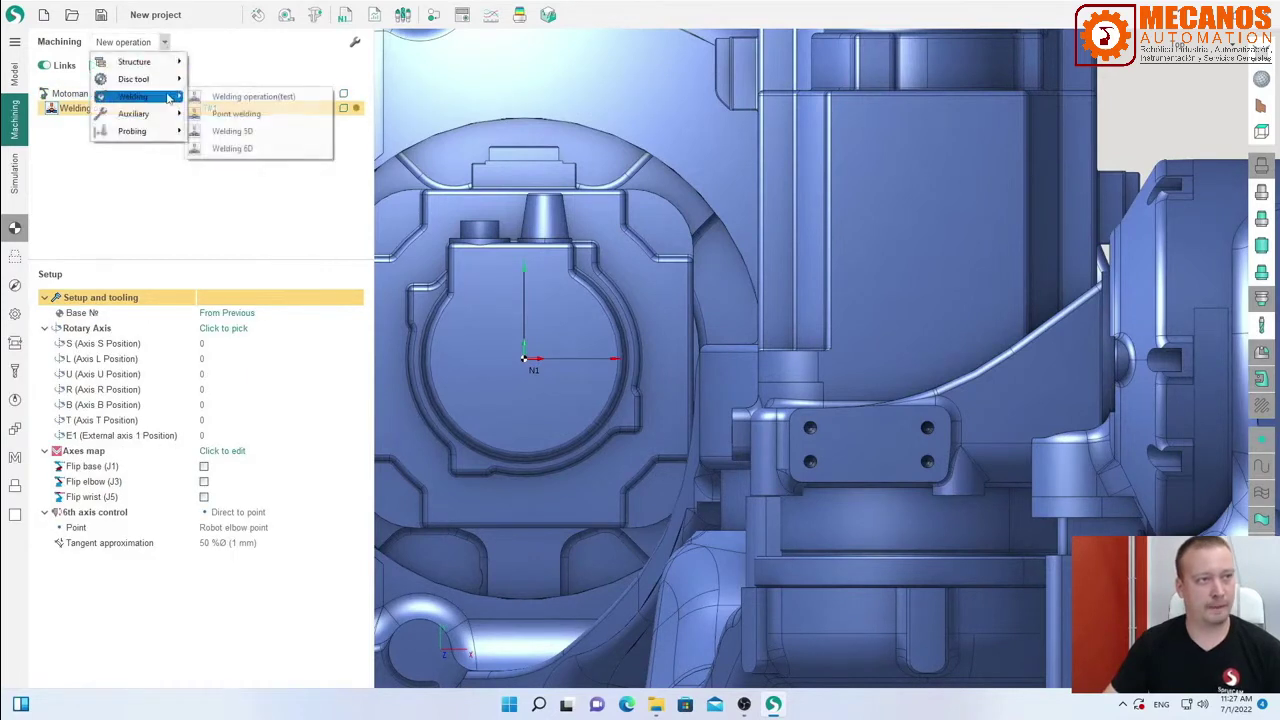
pyautogui.click(226, 149)
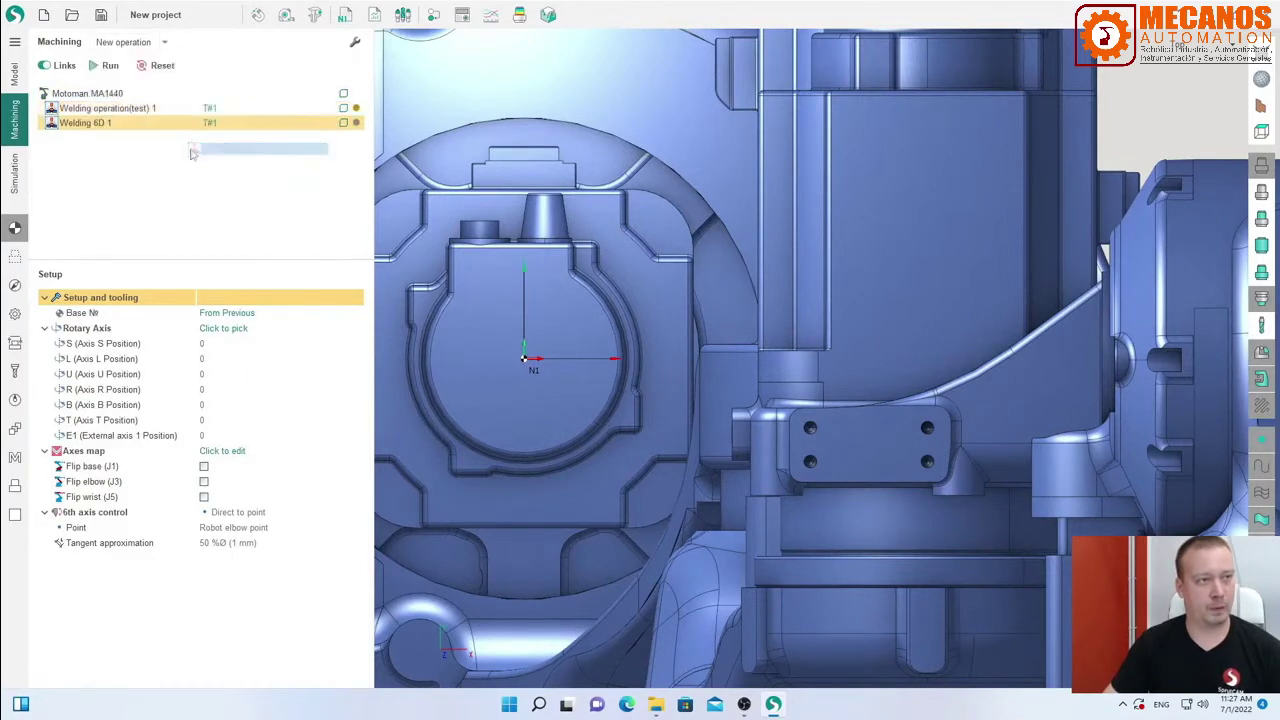
pyautogui.click(18, 285)
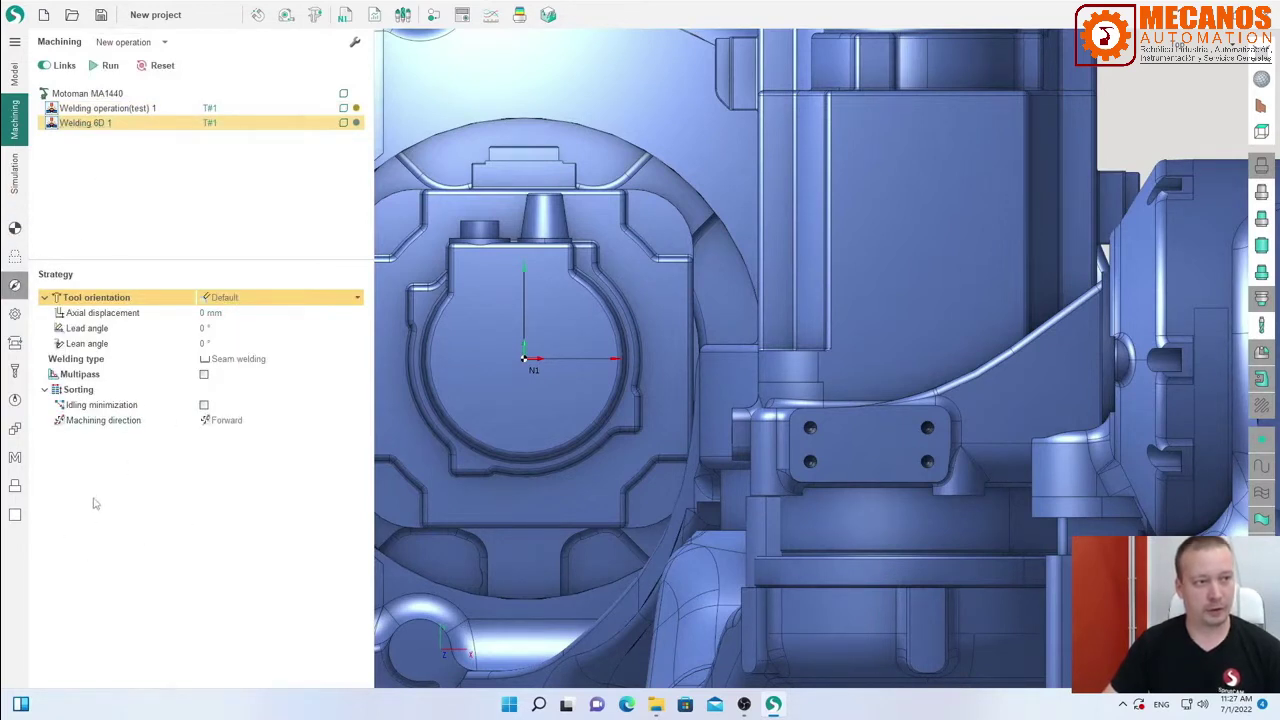
pyautogui.click(105, 108)
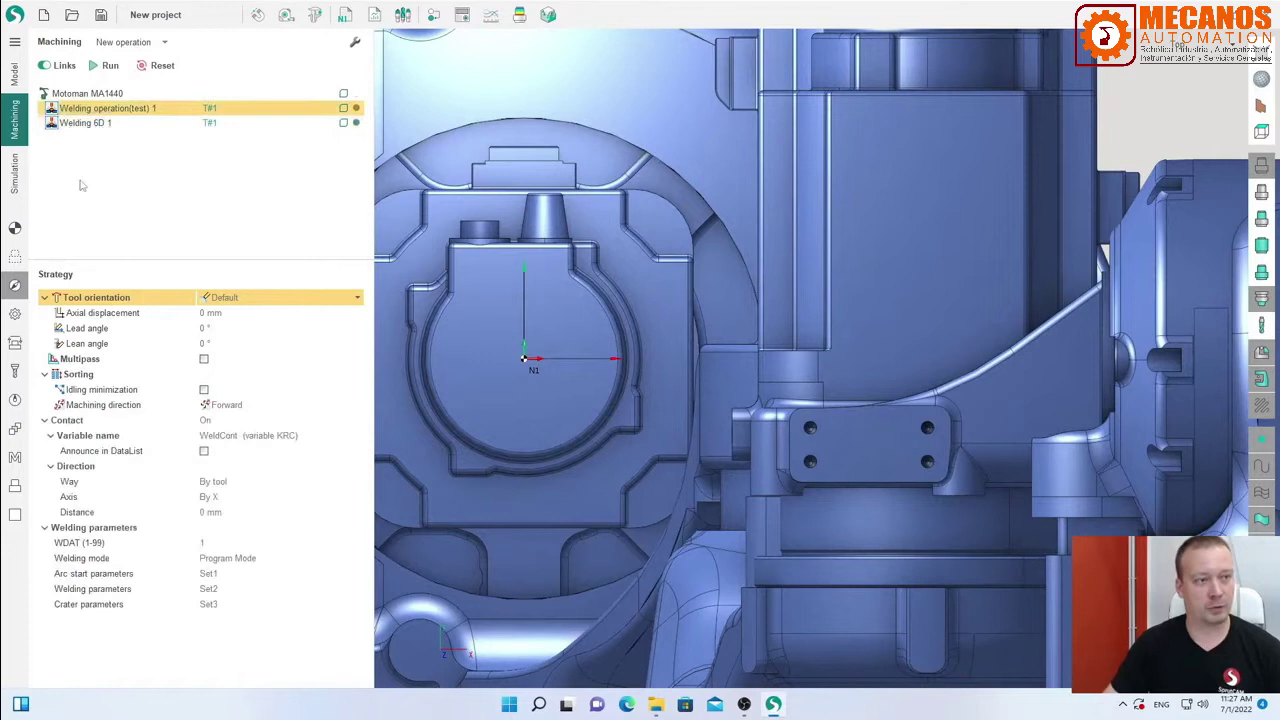
# Switch the Contact parameter of the Welding operation(test) to Off and back to On.
pyautogui.click(82, 424)
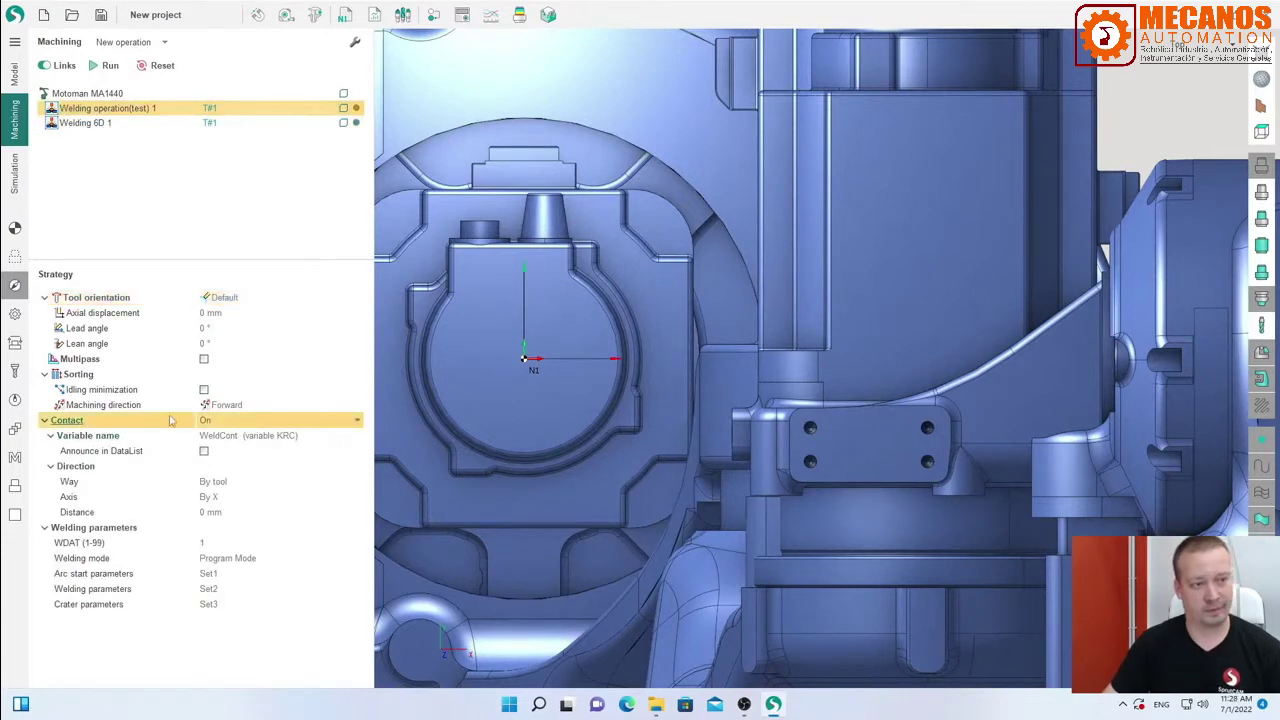
pyautogui.click(229, 424)
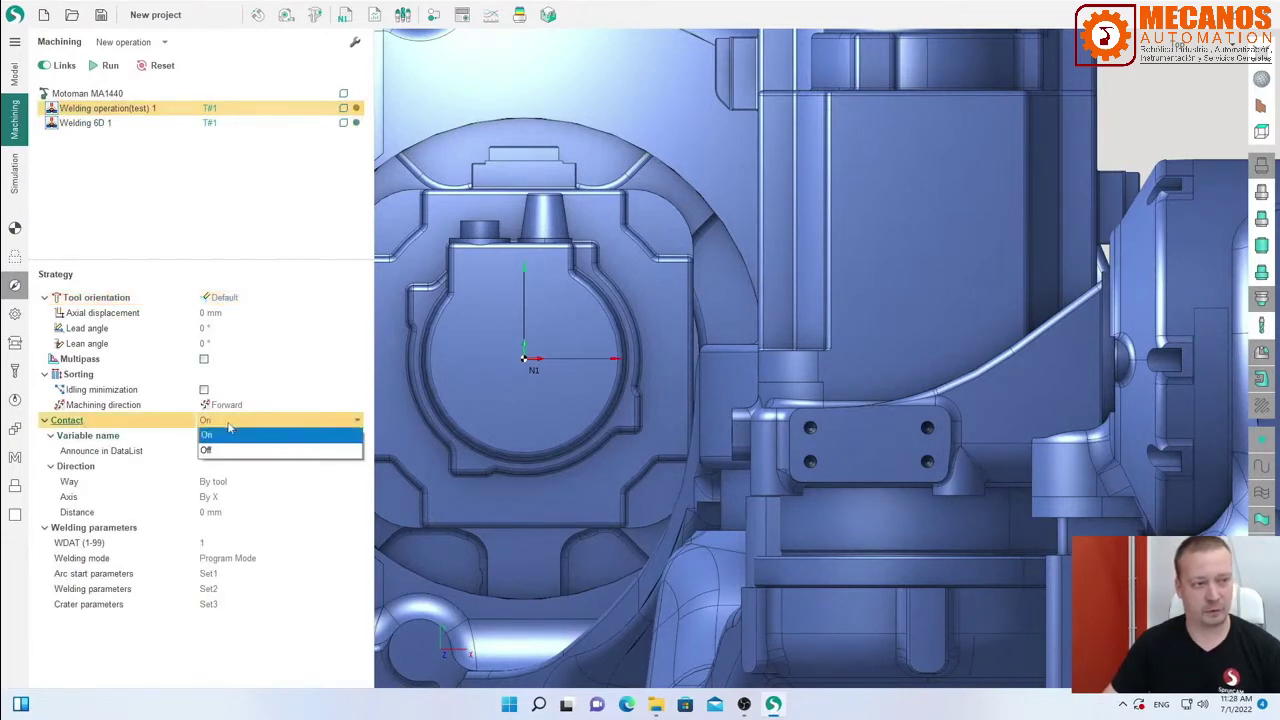
pyautogui.click(223, 450)
pyautogui.click(222, 422)
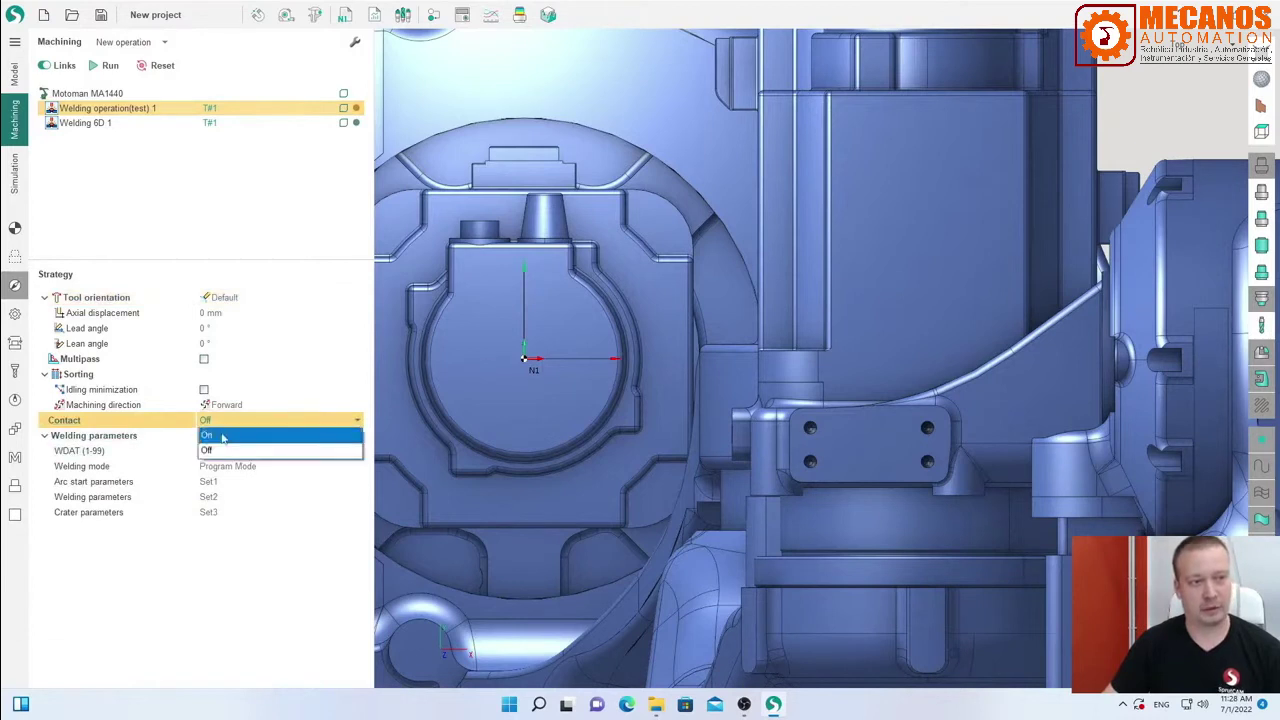
pyautogui.click(221, 435)
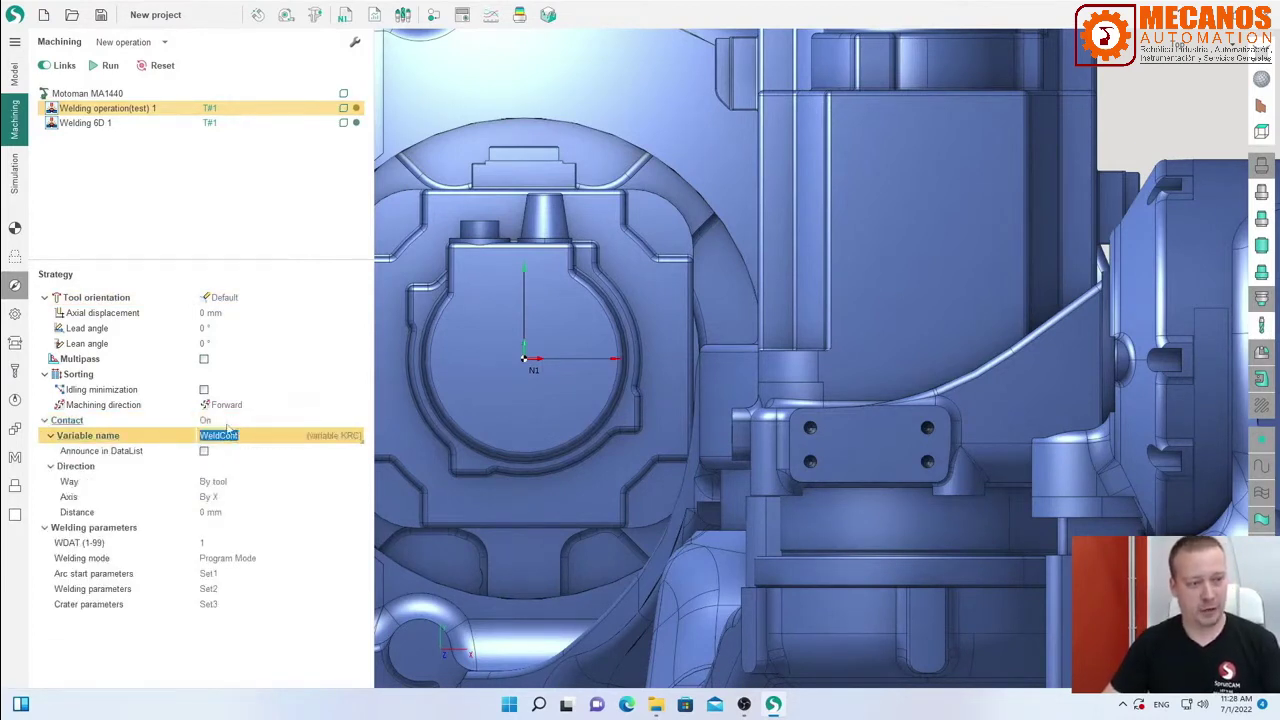
# Try another contact variable name and the entry number KRC option, returning the field to variable KRC.
pyautogui.write('qwwqwe')
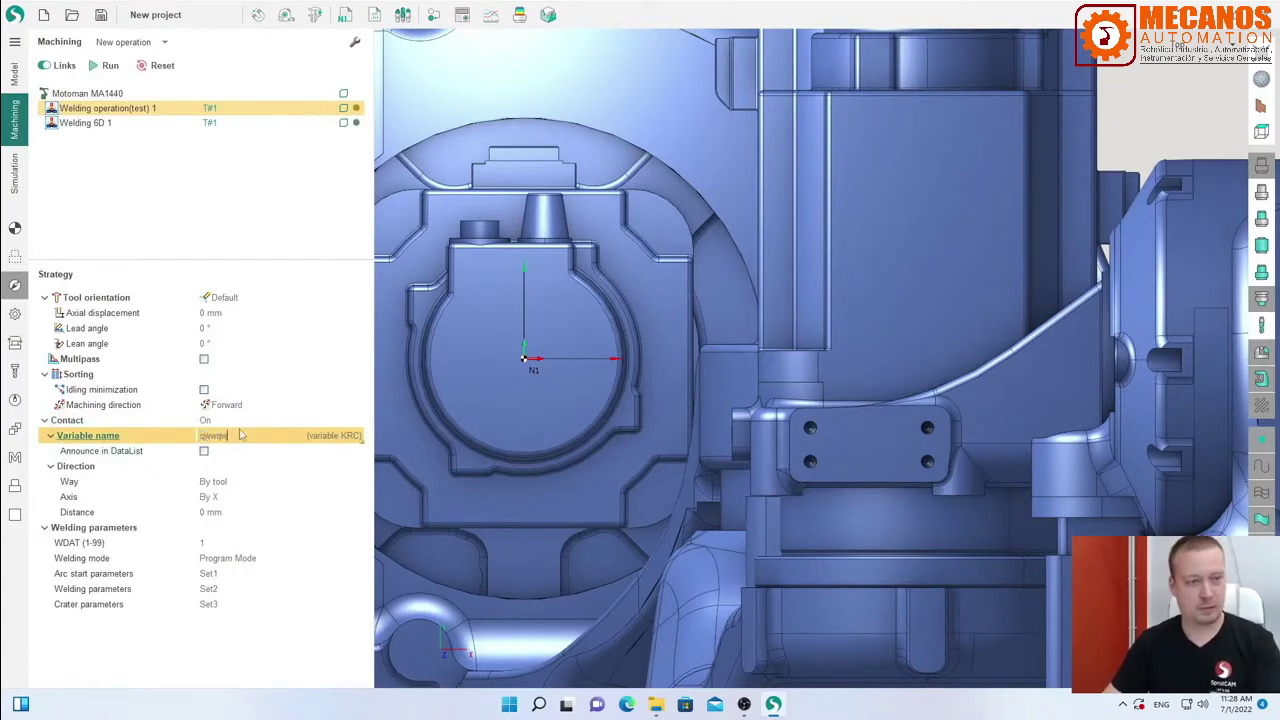
pyautogui.hotkey('ctrl', 'a')
pyautogui.press('BackSpace')
pyautogui.click(333, 436)
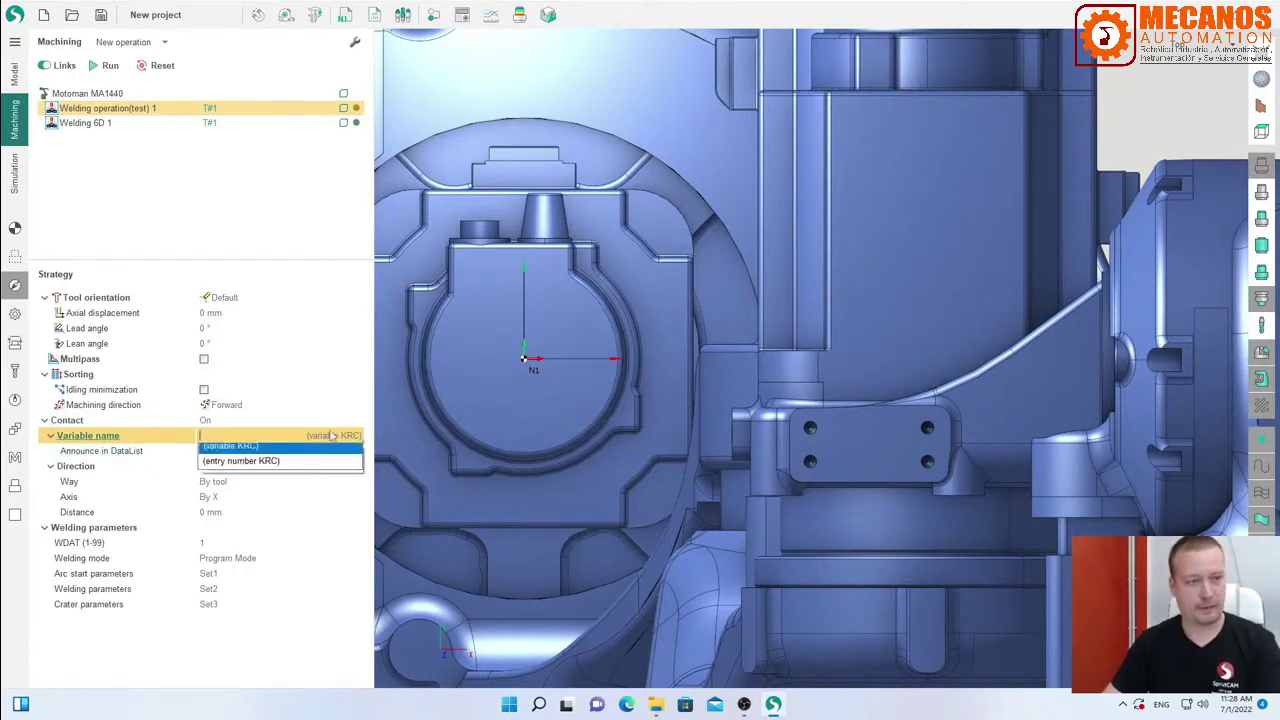
pyautogui.click(301, 472)
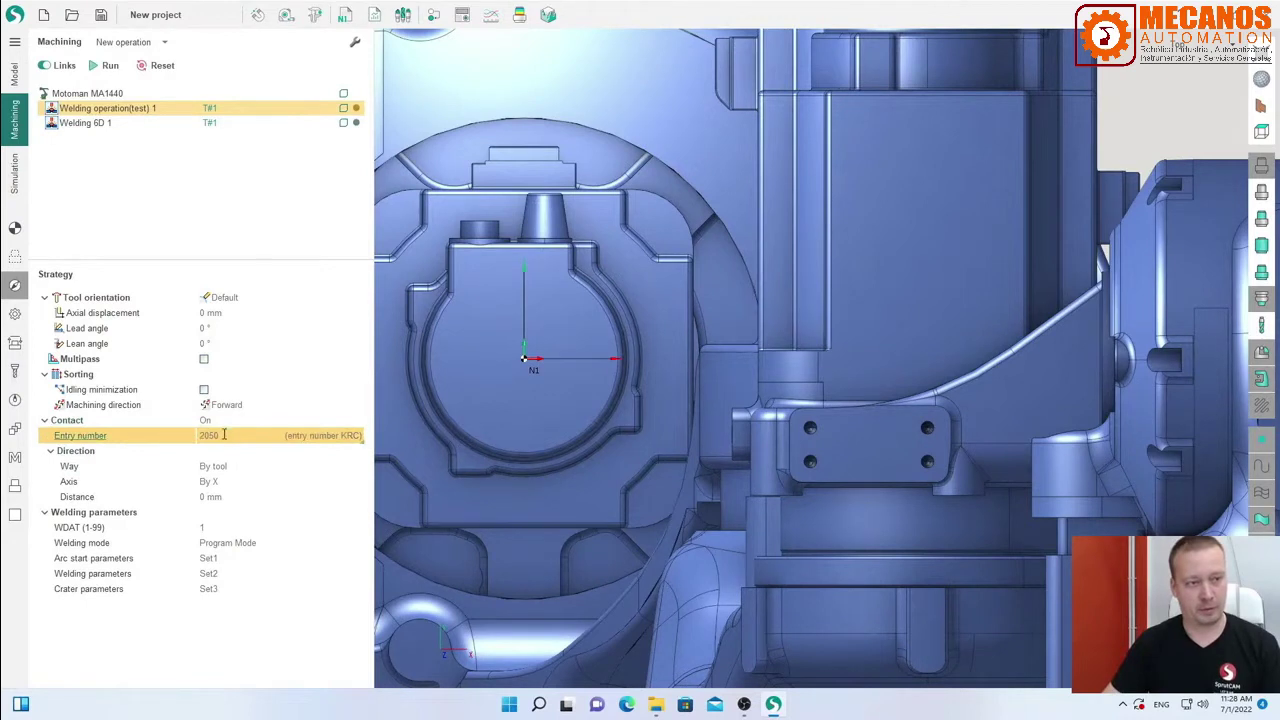
pyautogui.click(232, 436)
pyautogui.click(300, 446)
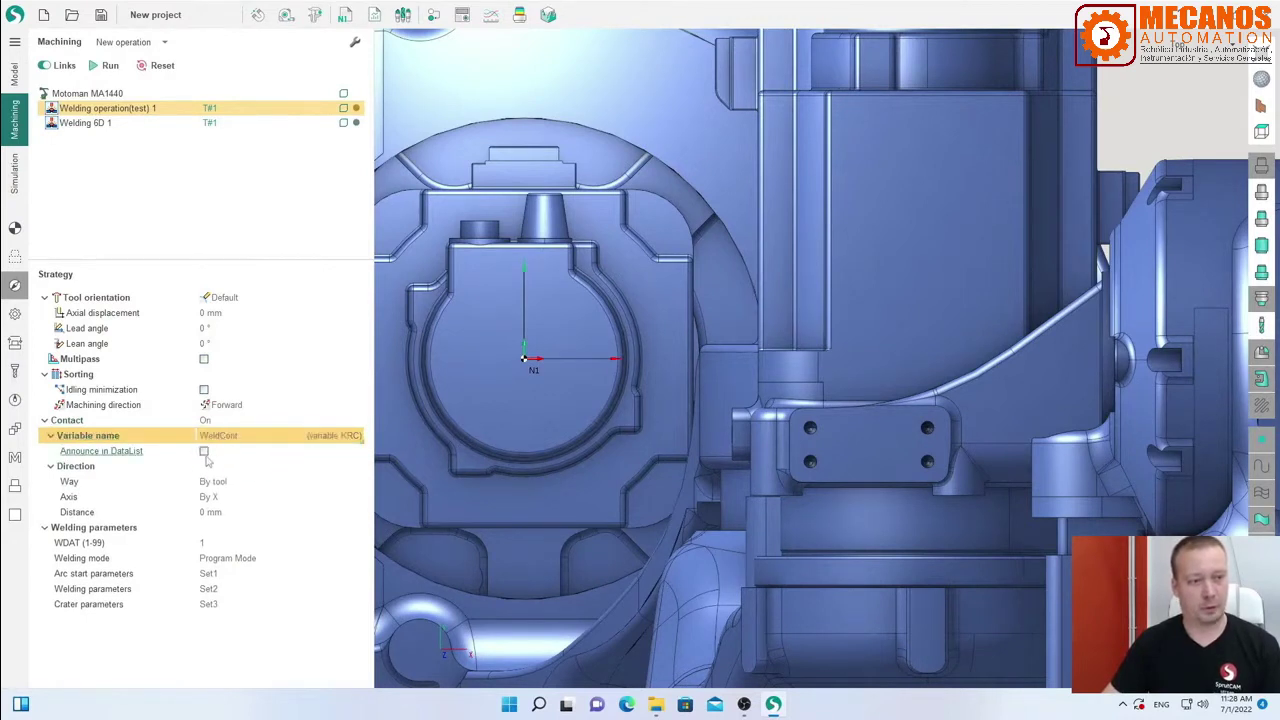
# Try the Announce in DataList option of the Welding operation(test), and set the contact direction's Way to by base and Axis to By Y.
pyautogui.click(168, 453)
pyautogui.click(204, 452)
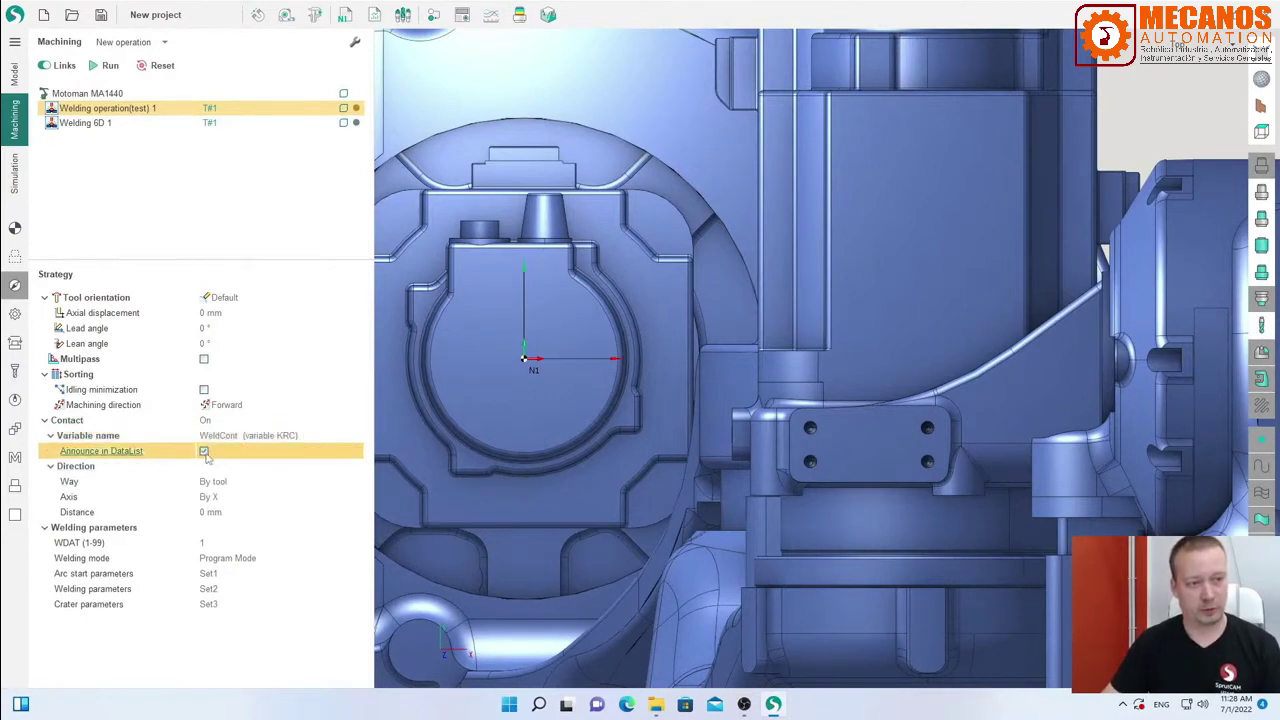
pyautogui.click(229, 484)
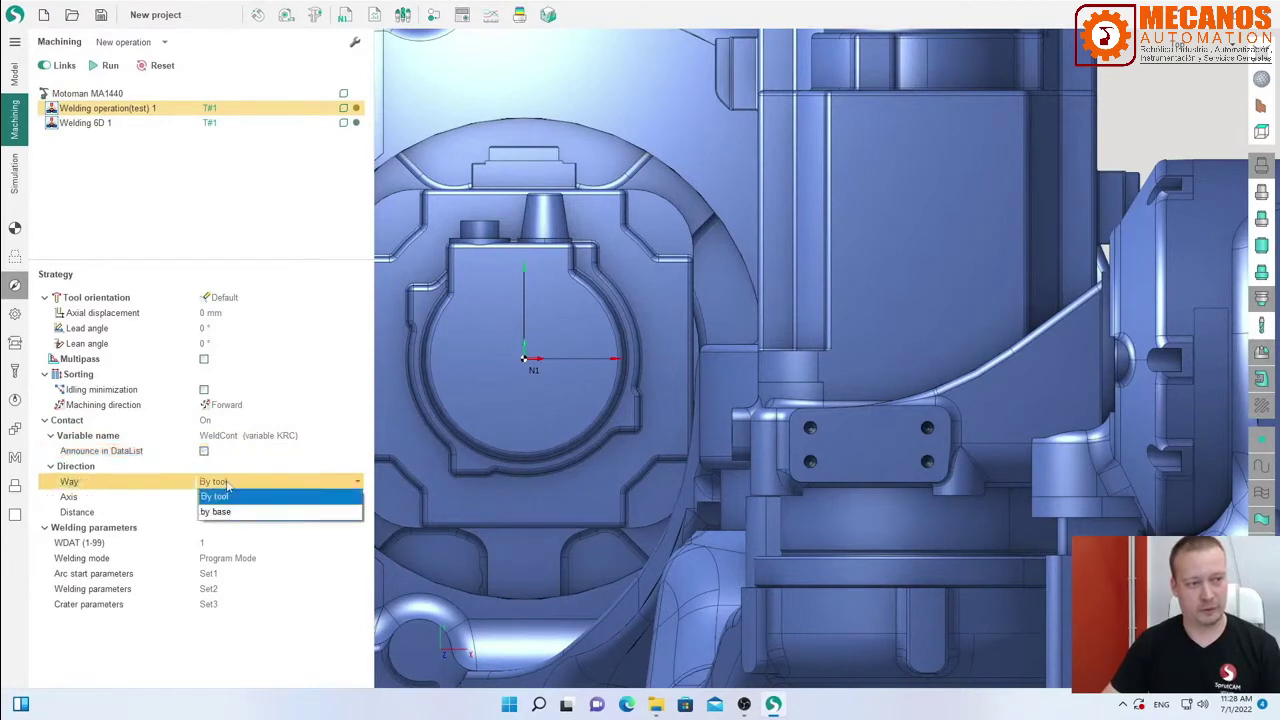
pyautogui.click(221, 505)
pyautogui.click(215, 497)
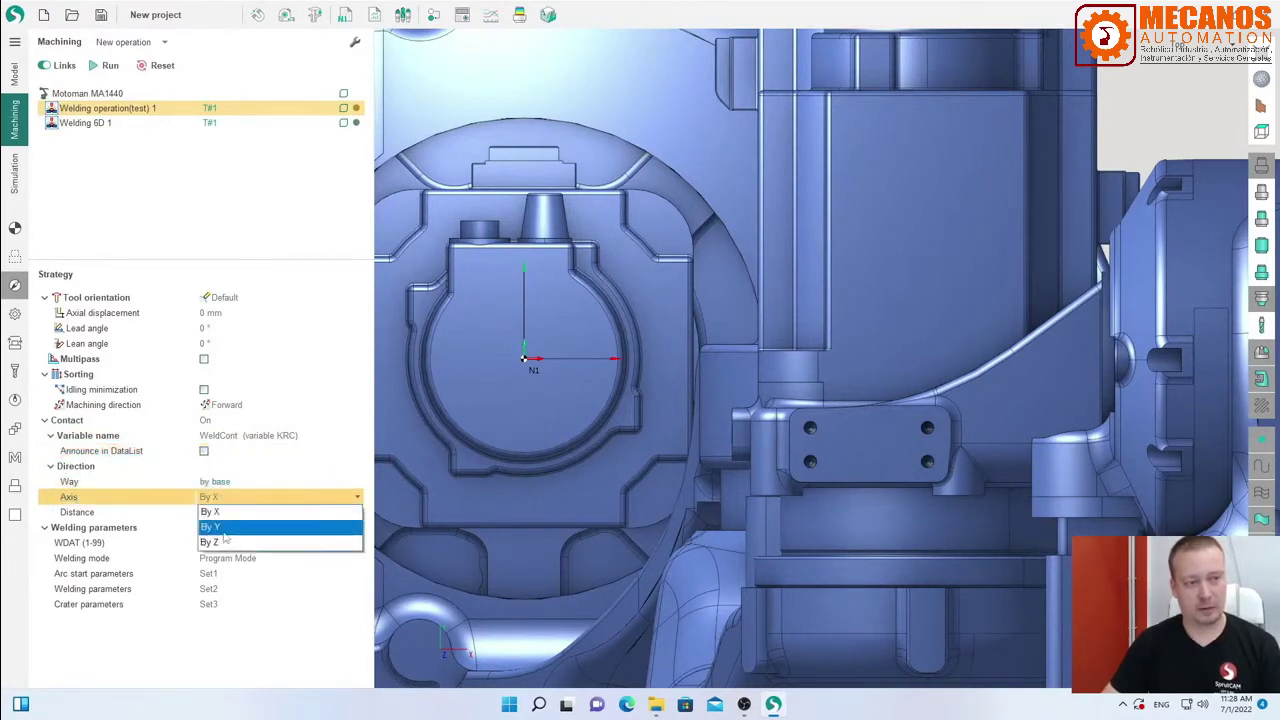
pyautogui.click(227, 540)
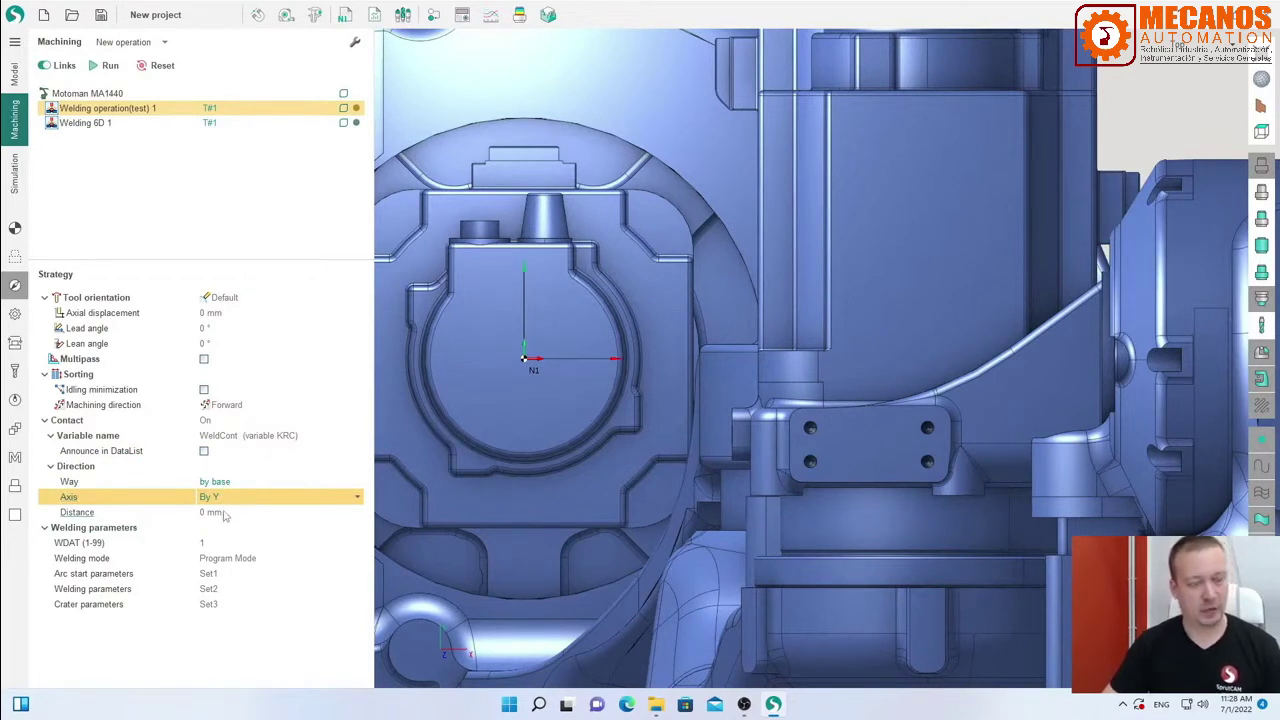
pyautogui.click(218, 574)
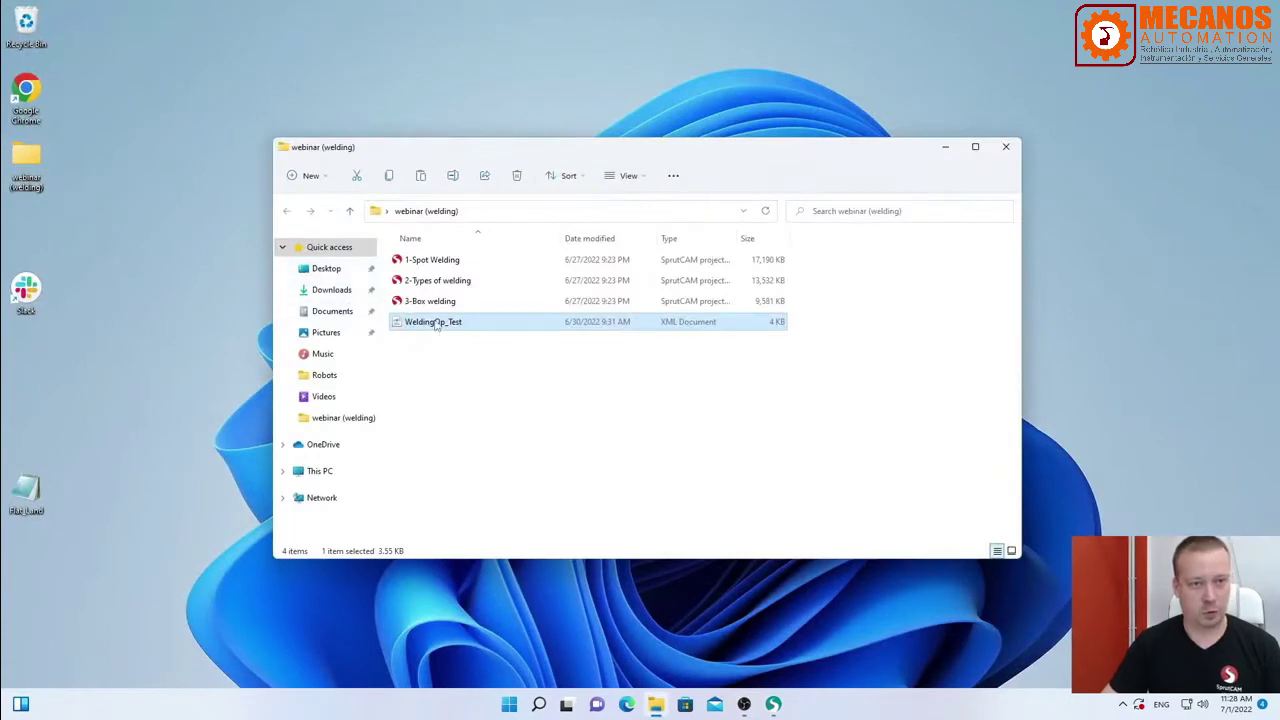
# Open the WeldingOp_Test XML file from the webinar (welding) folder in Notepad and highlight its ContactType definition.
pyautogui.rightClick(435, 326)
pyautogui.moveTo(477, 396)
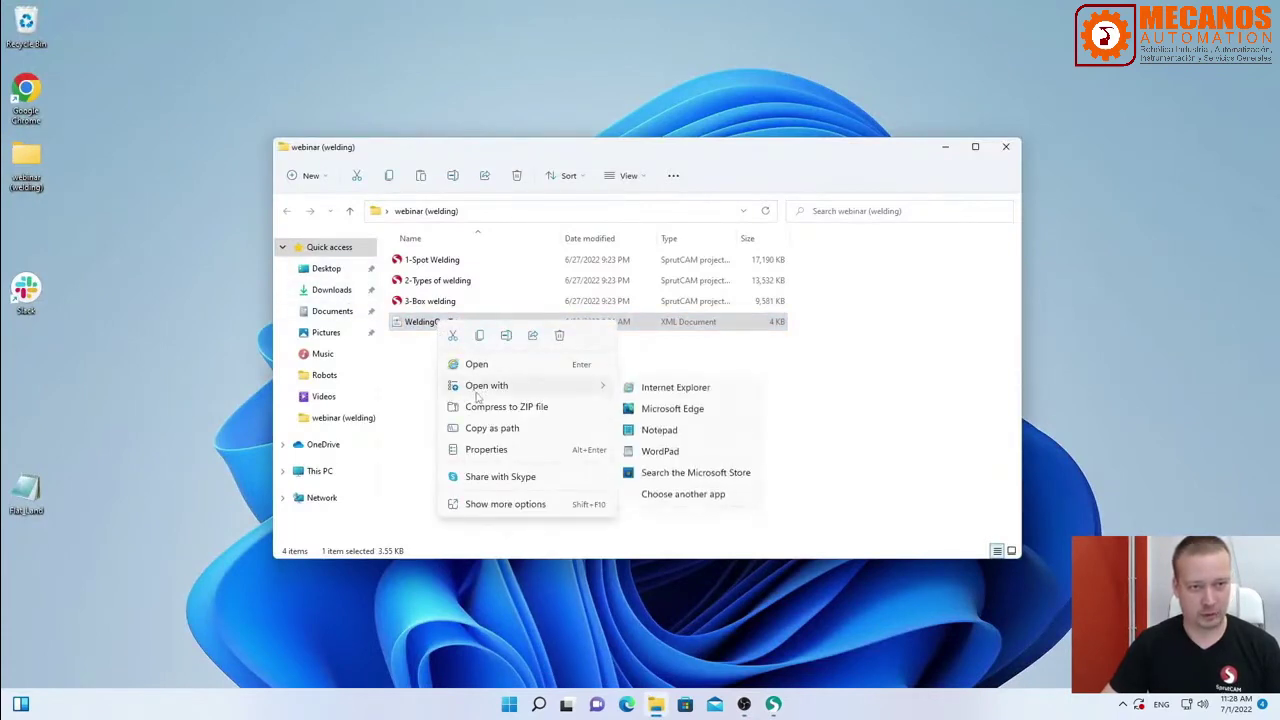
pyautogui.click(663, 436)
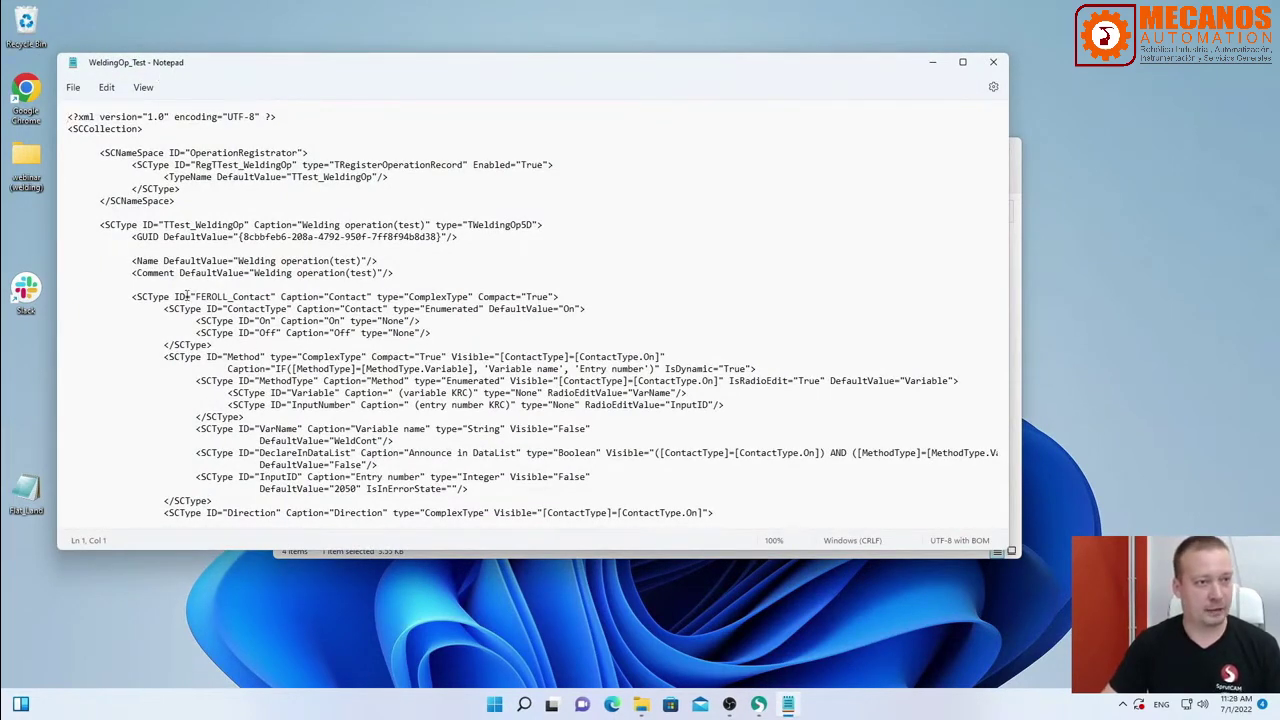
pyautogui.moveTo(164, 308); pyautogui.dragTo(164, 344)
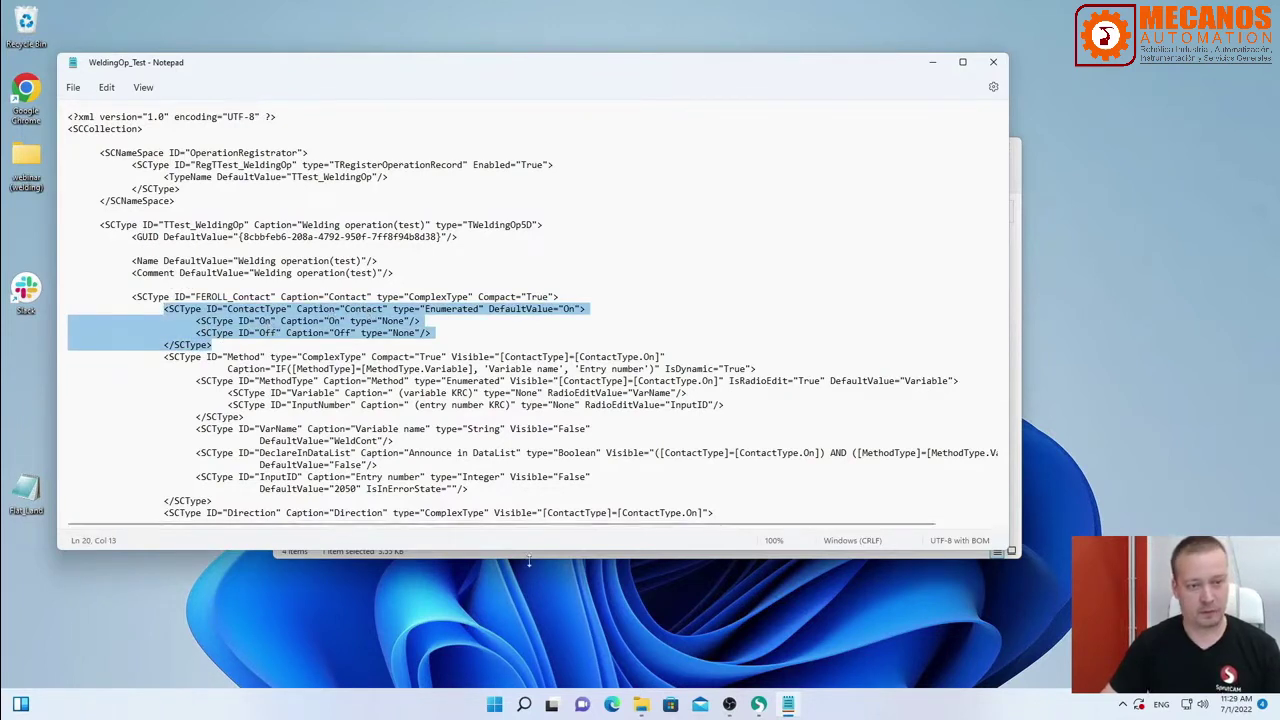
# Switch to SprutCAM X to view the Contact parameter's choices, and return to the XML definition in Notepad.
pyautogui.click(758, 704)
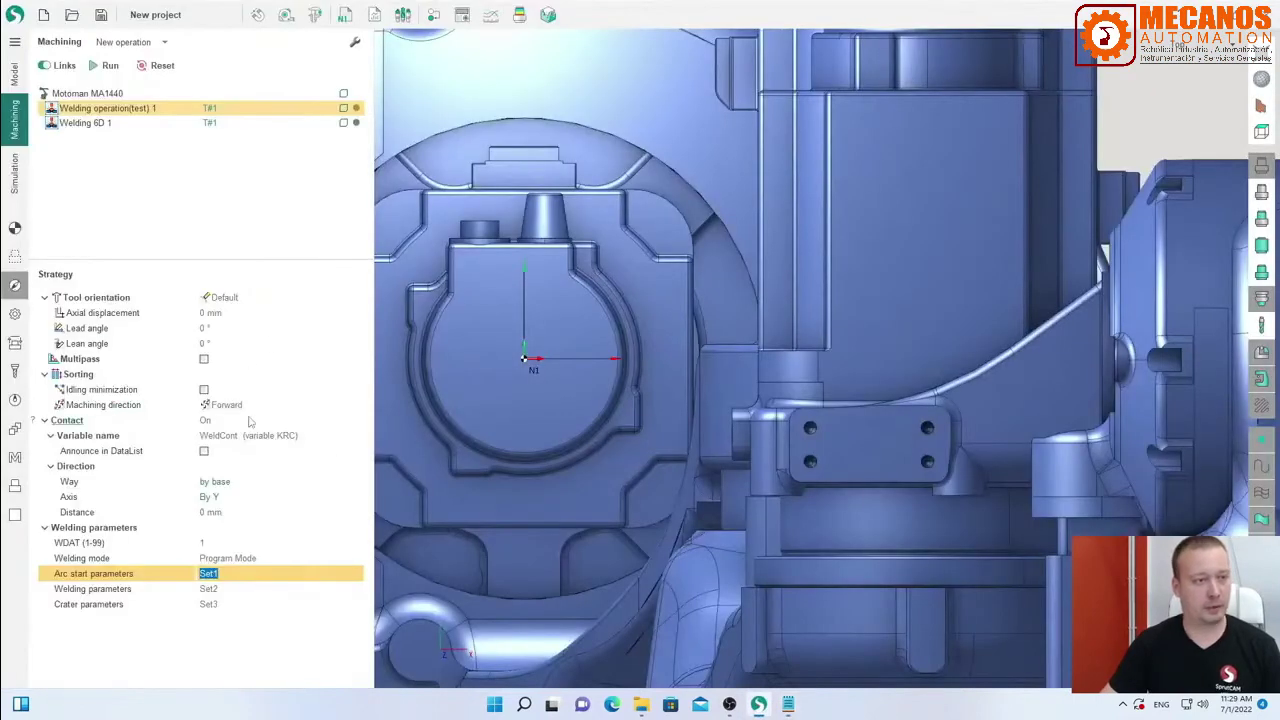
pyautogui.click(218, 421)
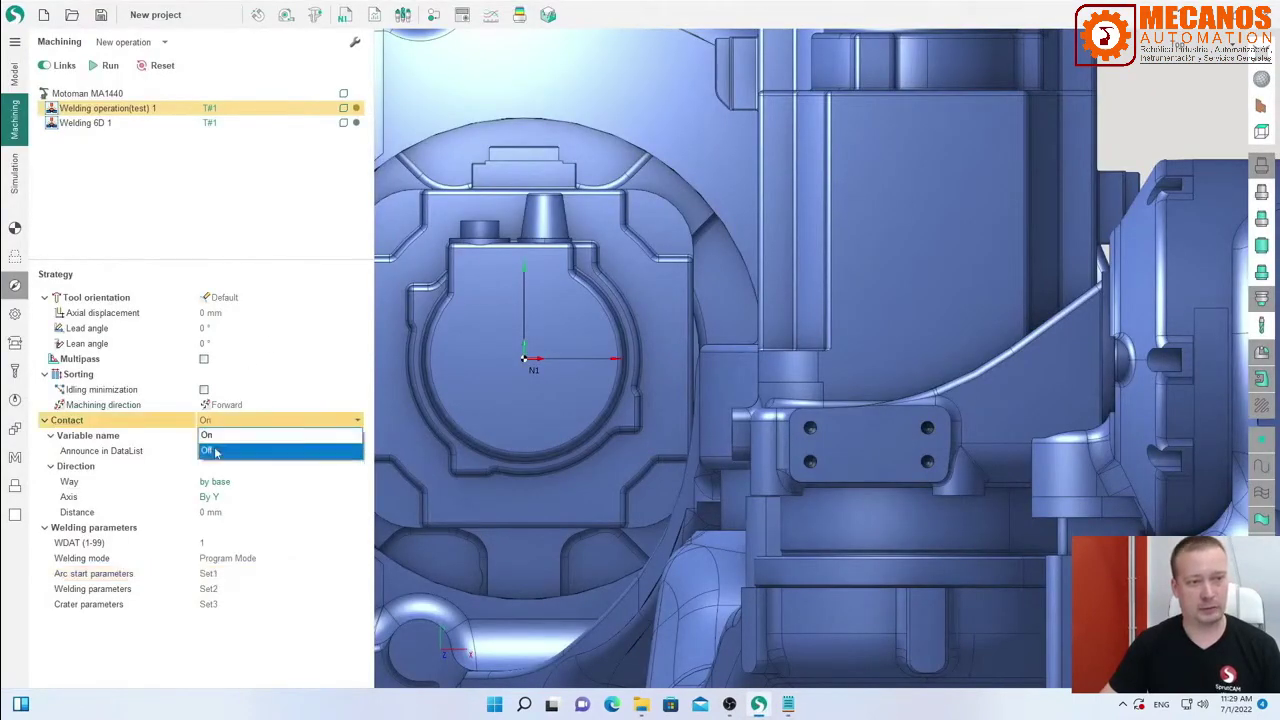
pyautogui.click(788, 704)
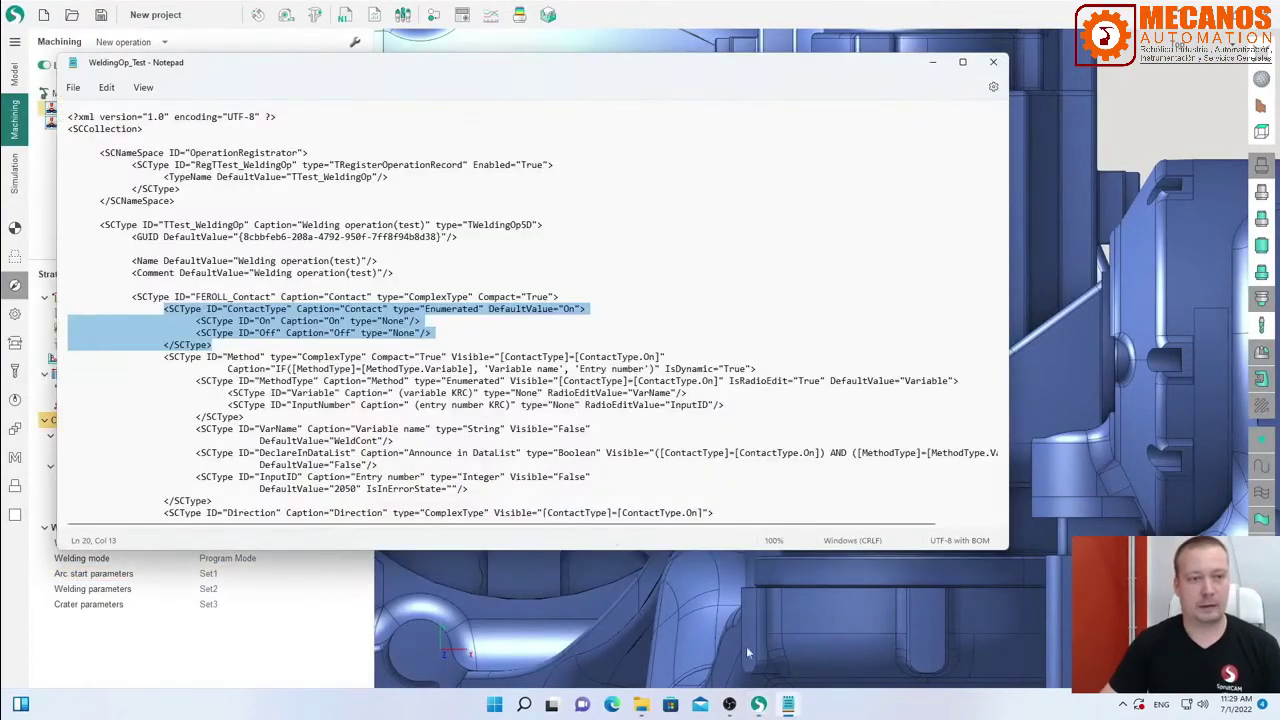
# Examine the Method, Direction and Weld_param definitions in the WeldingOp_Test XML, highlighting the Method block, and minimize Notepad.
pyautogui.scroll(-4, 267, 369)
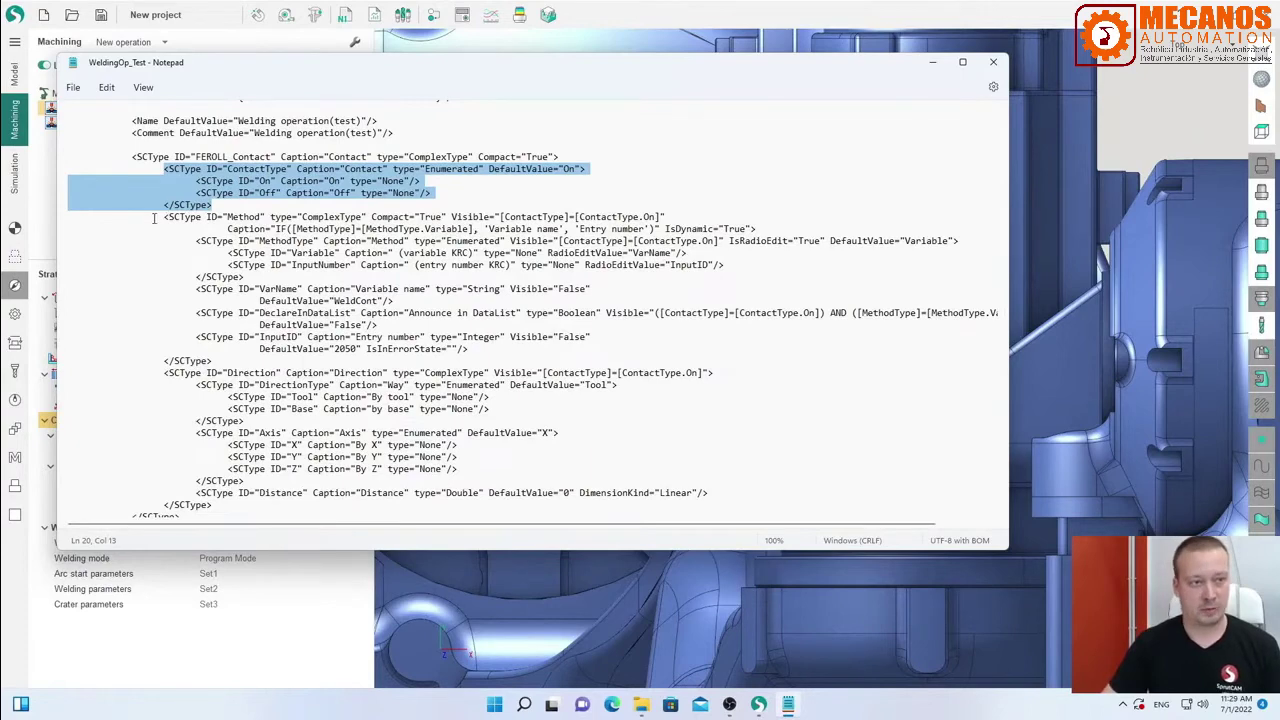
pyautogui.moveTo(165, 216); pyautogui.dragTo(257, 362)
pyautogui.scroll(-6, 257, 362)
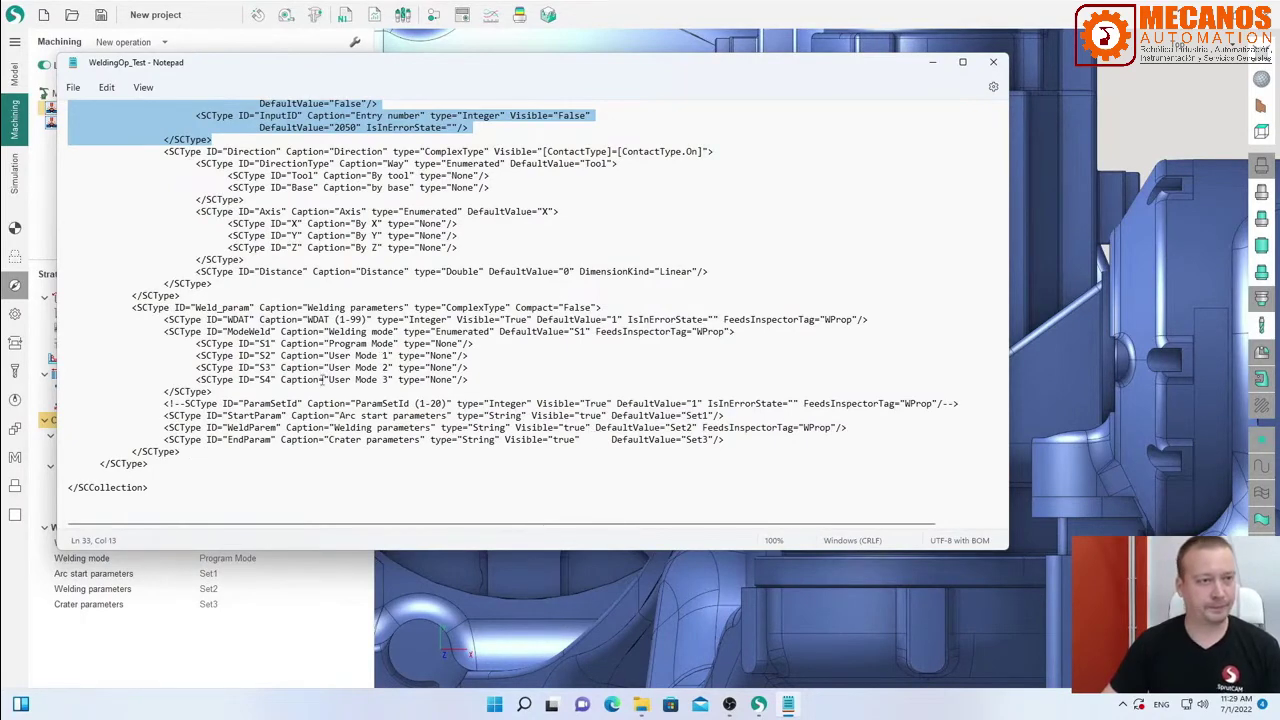
pyautogui.scroll(10, 254, 440)
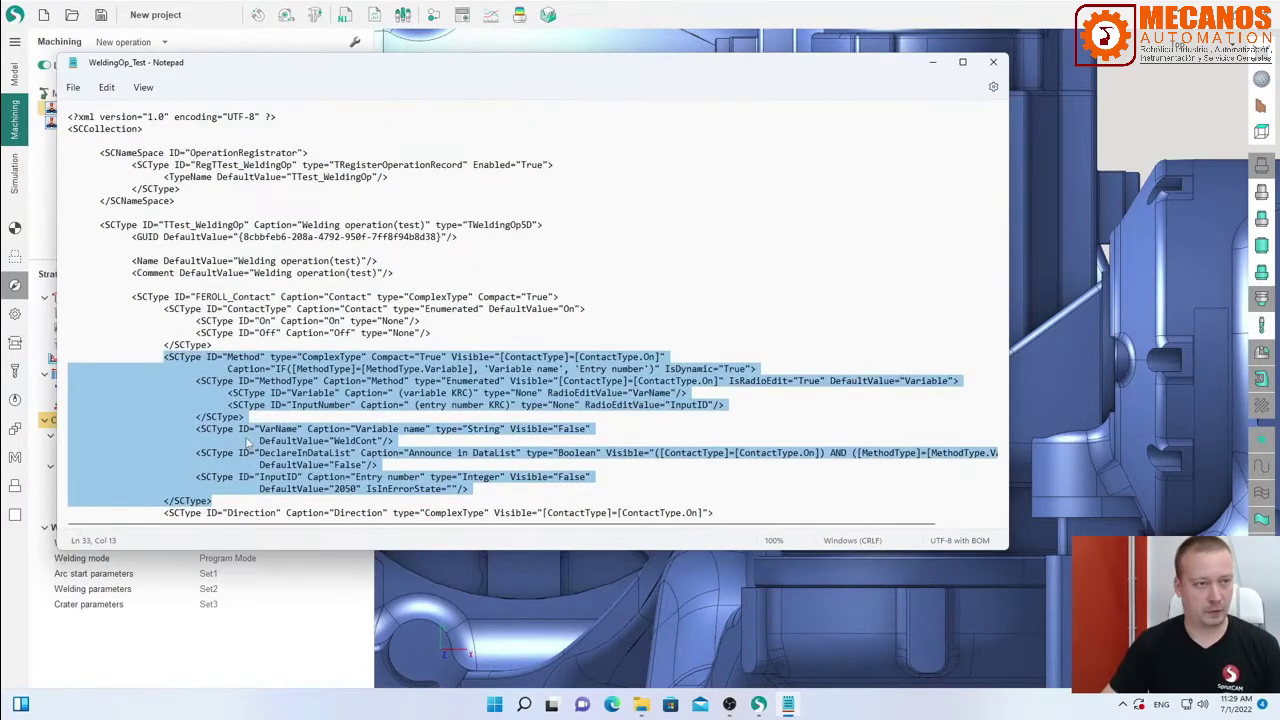
pyautogui.click(216, 342)
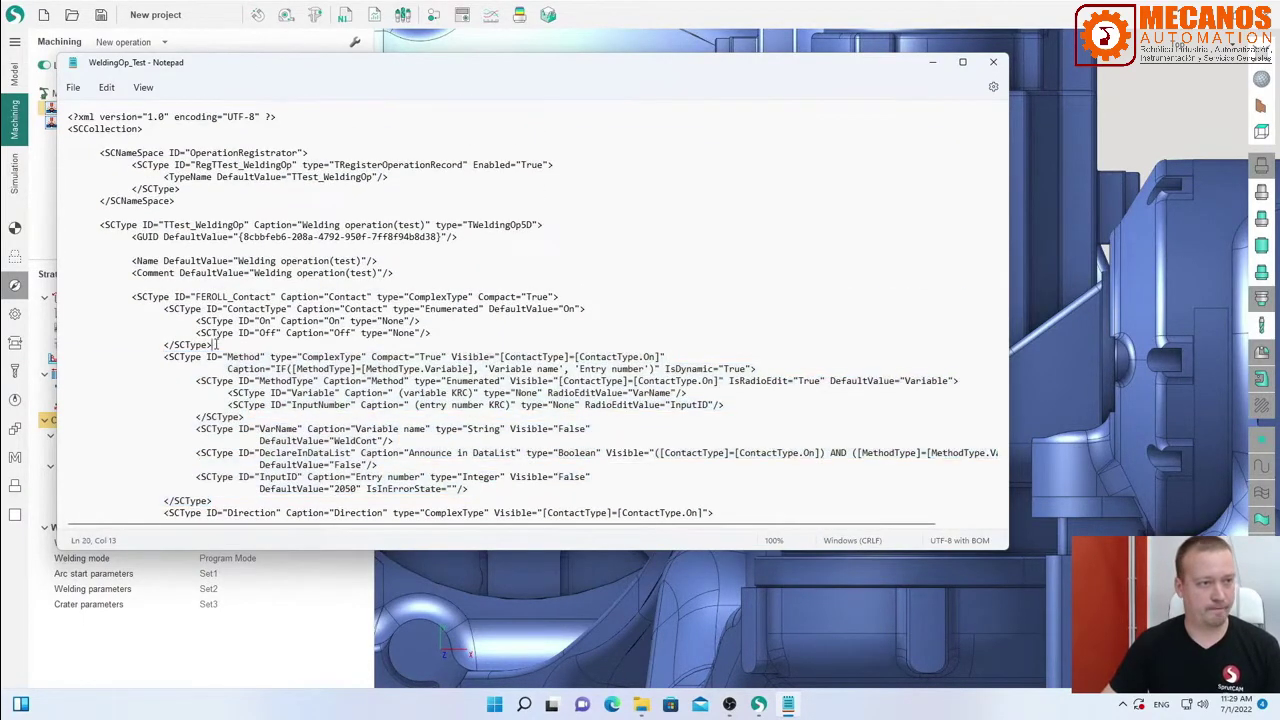
pyautogui.click(933, 66)
pyautogui.scroll(-5, 740, 408)
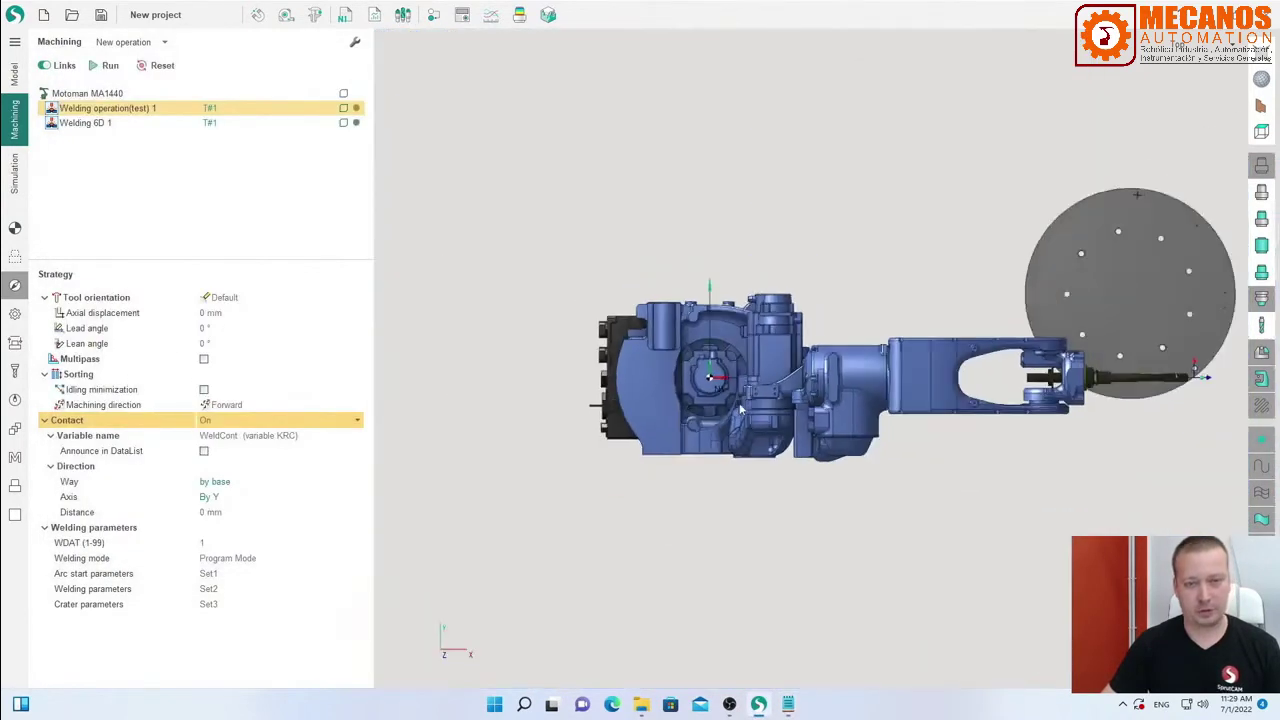
pyautogui.moveTo(740, 408); pyautogui.dragTo(636, 437, button='middle')
pyautogui.moveTo(637, 436); pyautogui.dragTo(653, 358, button='right')
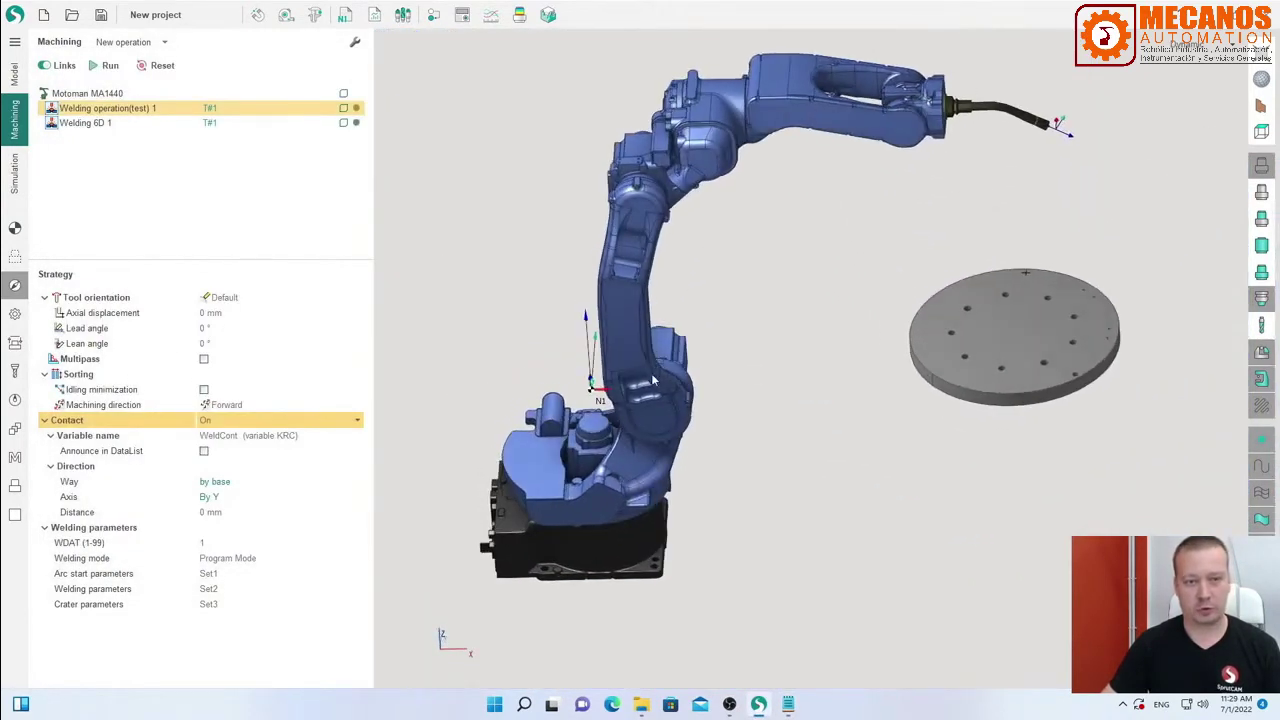
pyautogui.scroll(-3, 654, 381)
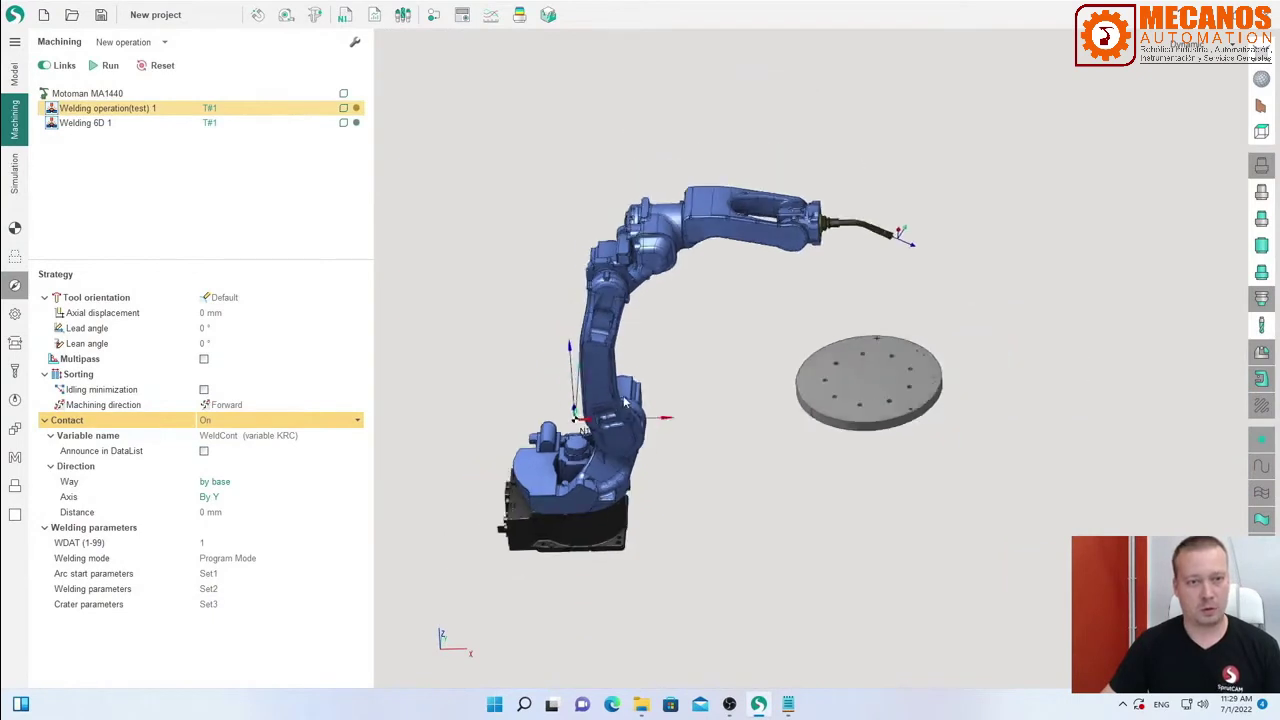
pyautogui.moveTo(625, 400); pyautogui.dragTo(631, 371, button='right')
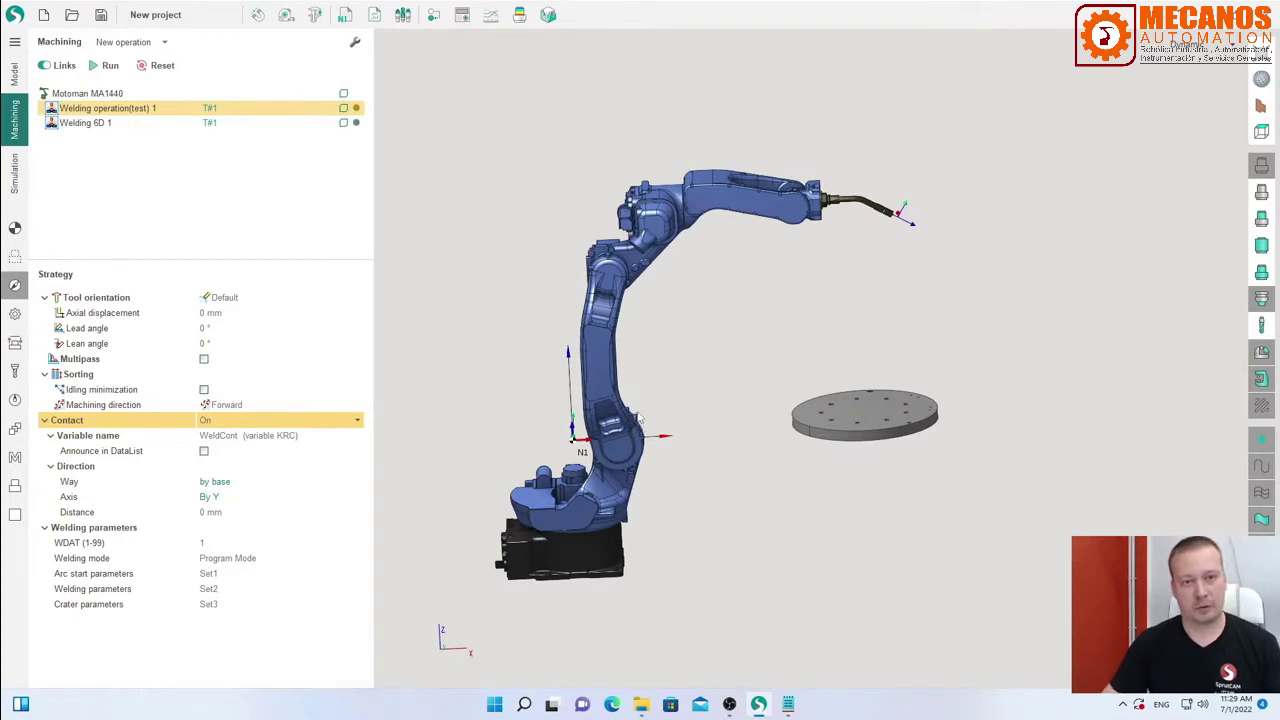
pyautogui.moveTo(645, 416); pyautogui.dragTo(649, 406, button='middle')
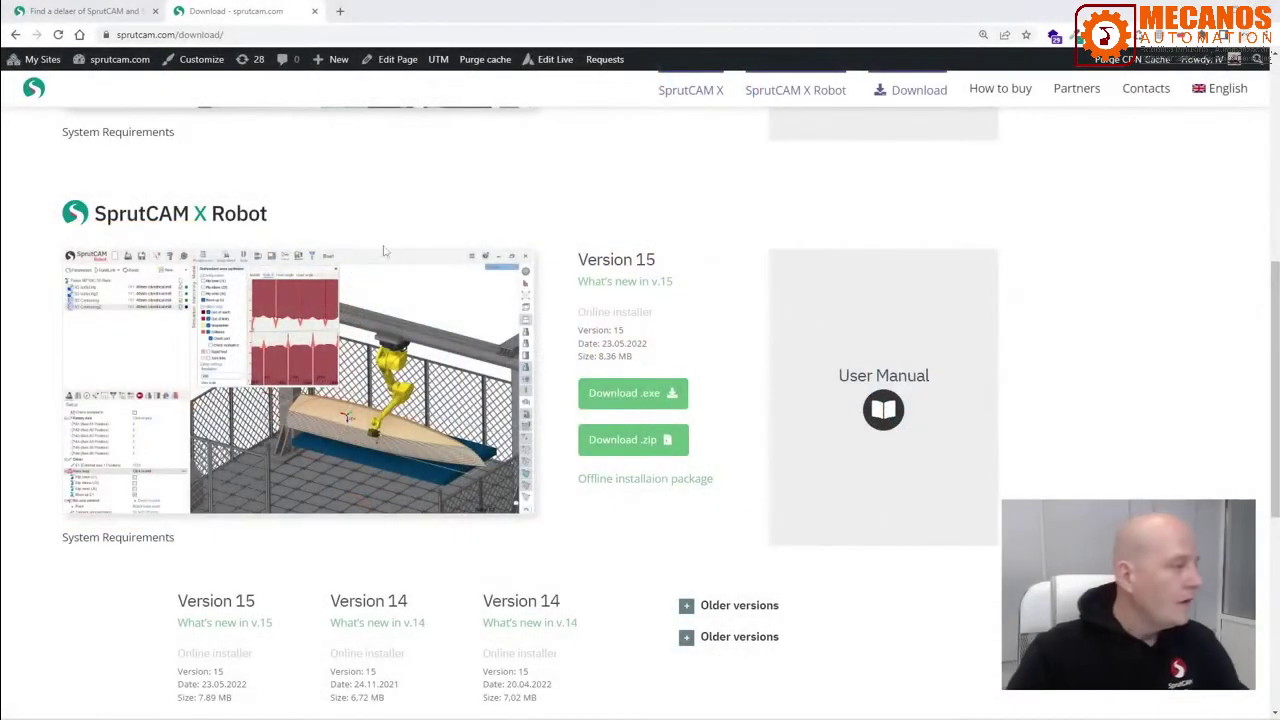
# Look through the SprutCAM X and SprutCAM X Robot installers on the sprutcam.com download page in the browser.
pyautogui.scroll(3, 1080, 352)
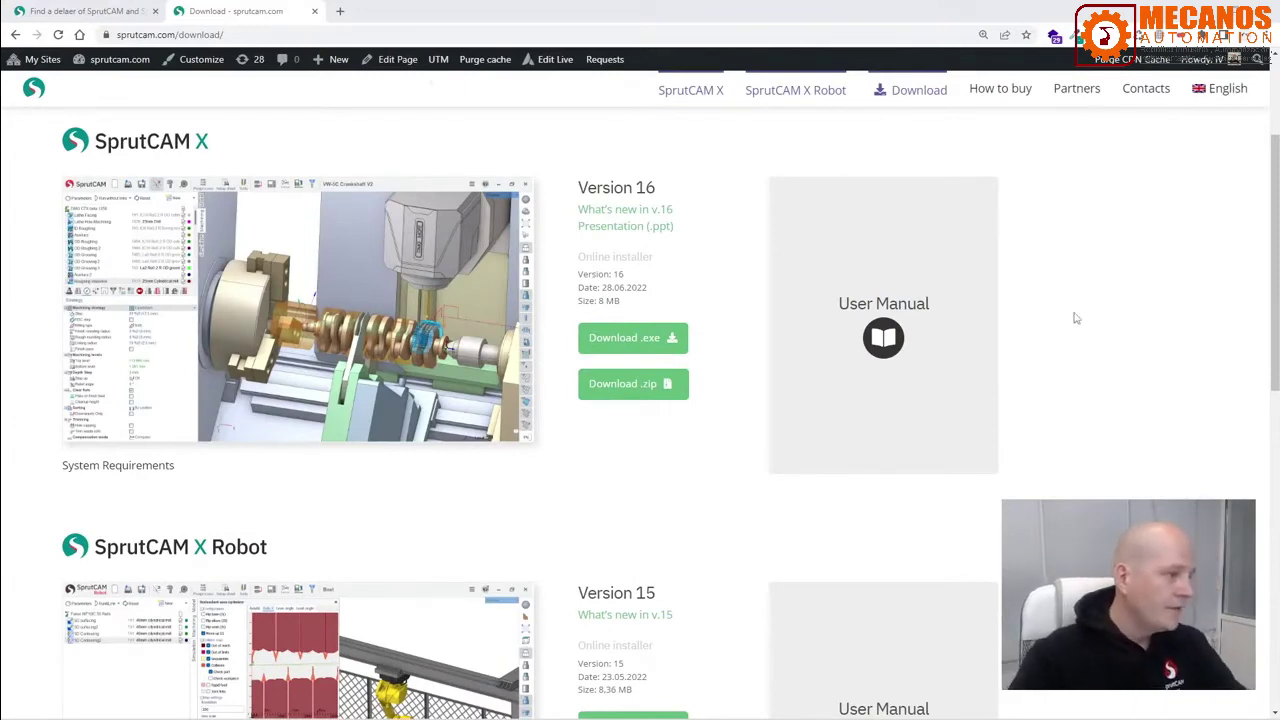
pyautogui.scroll(-2, 740, 349)
pyautogui.scroll(-3, 720, 326)
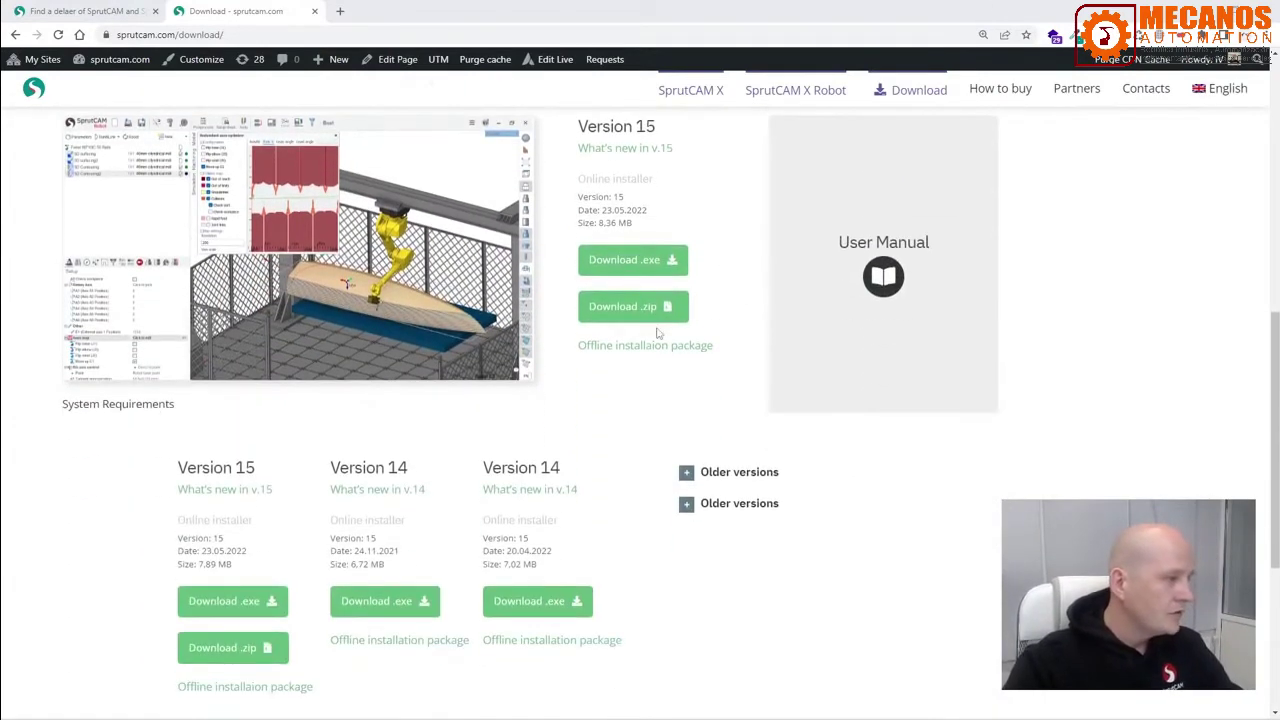
pyautogui.scroll(1, 700, 330)
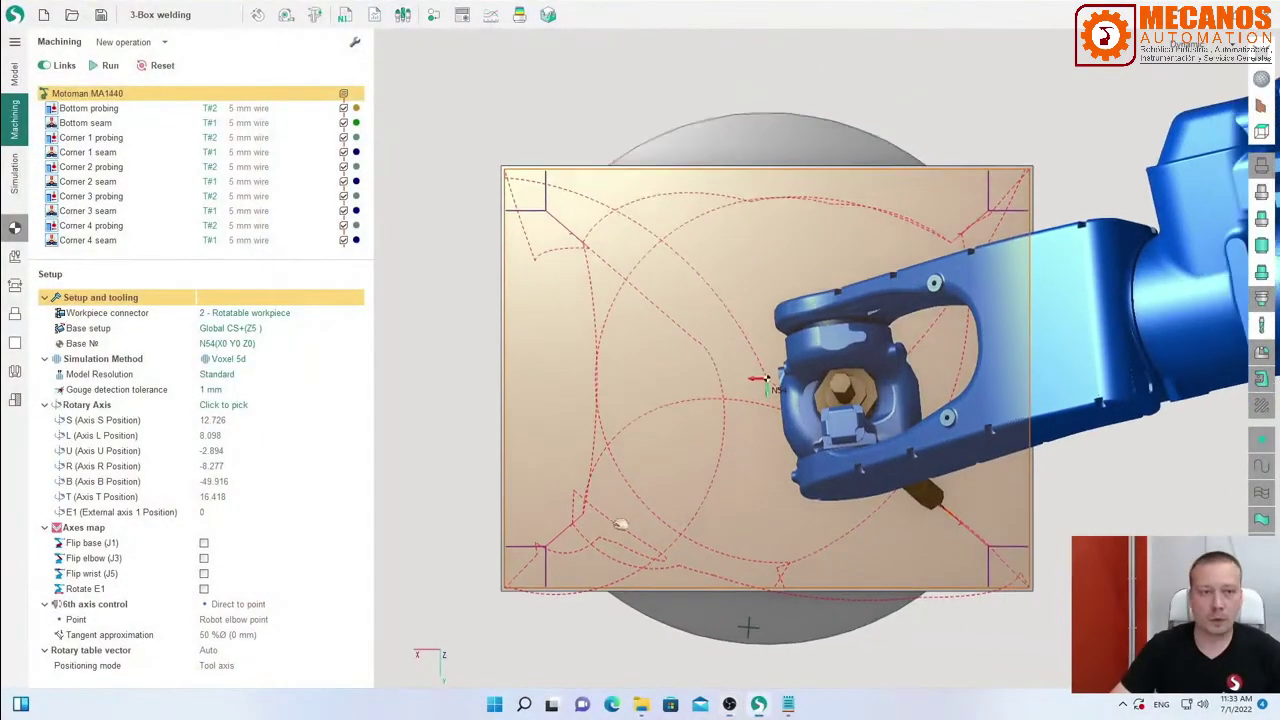
# Select the Bottom seam operation in the 3-Box welding project and review its job assignment and strategy parameters.
pyautogui.click(85, 122)
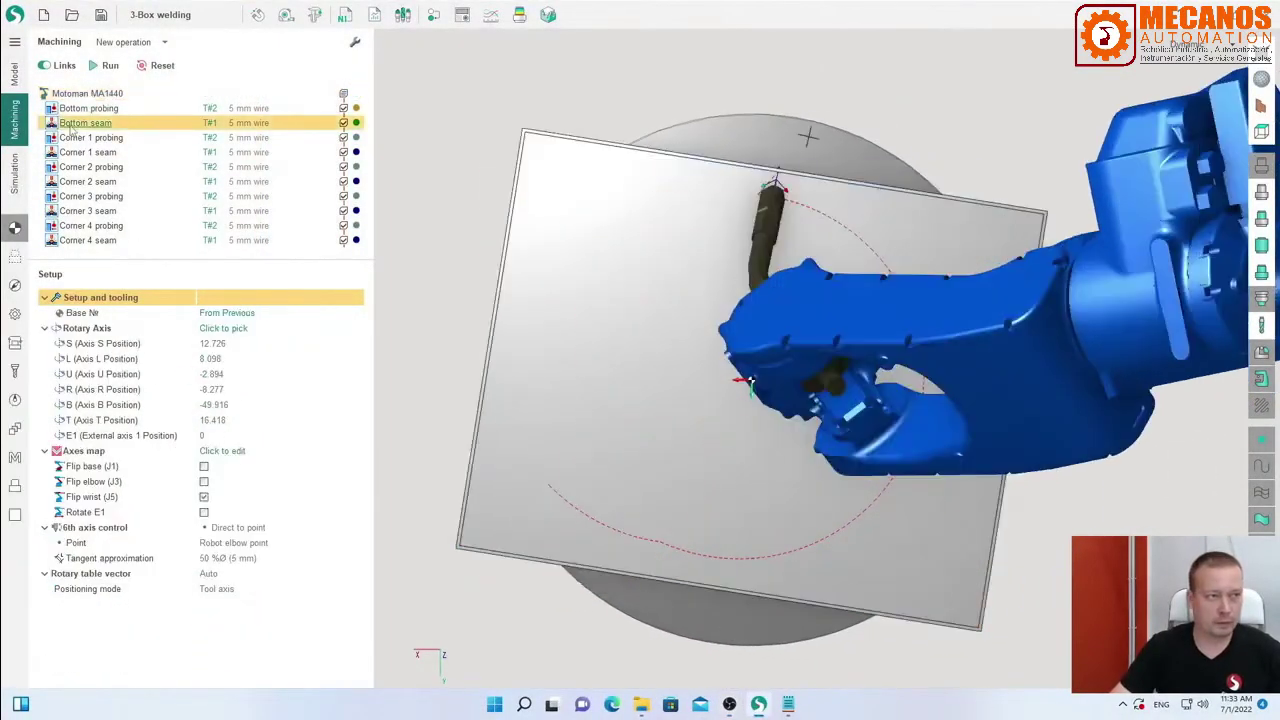
pyautogui.click(15, 256)
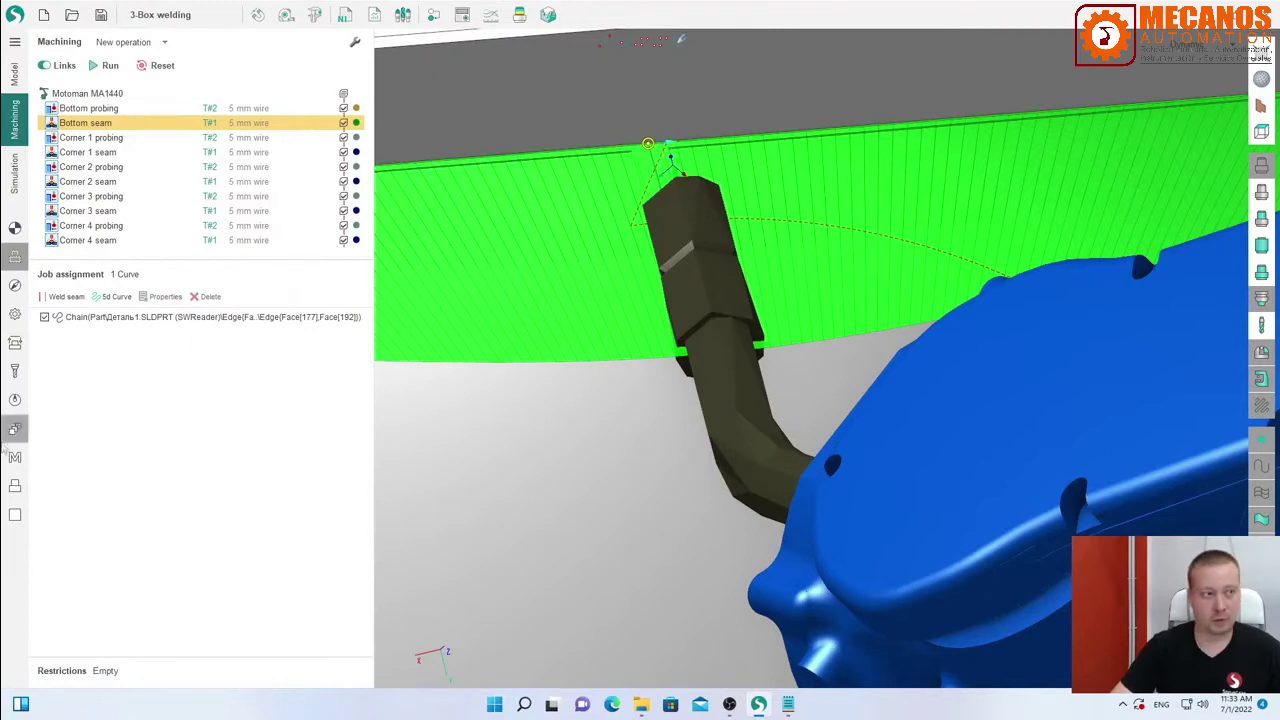
pyautogui.click(15, 285)
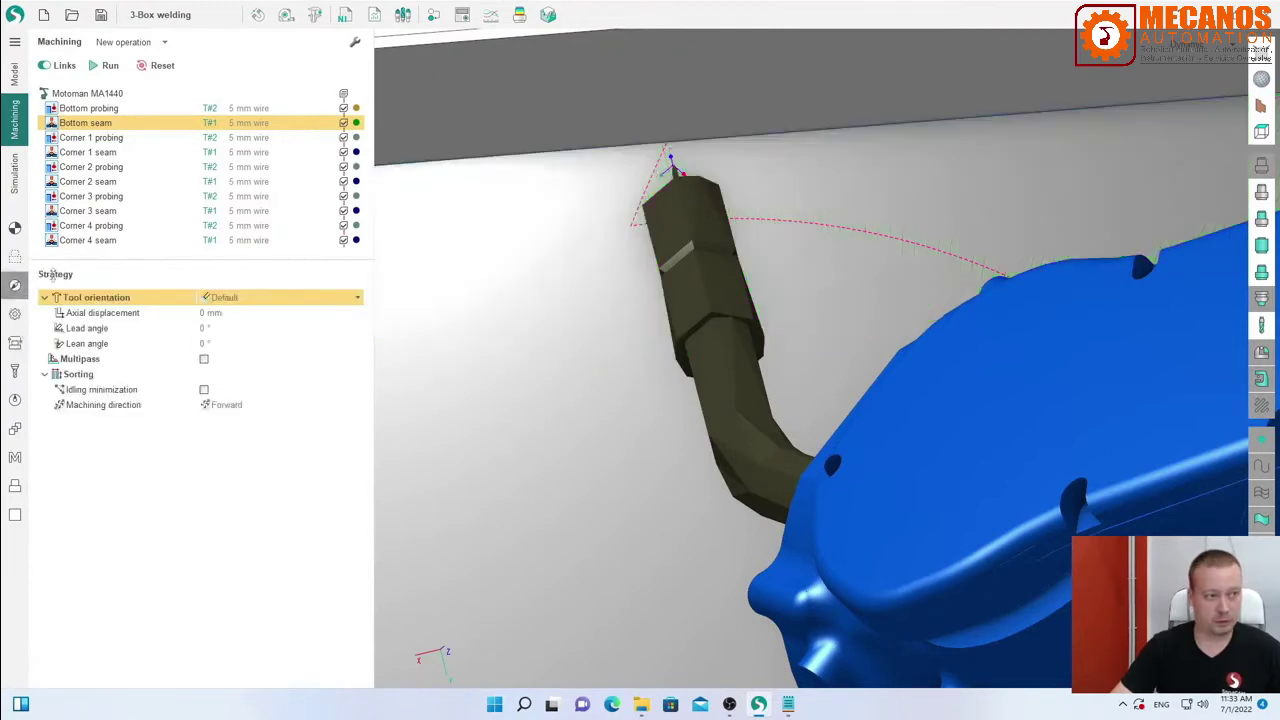
# Try the Backward machining direction for the Bottom seam, return it to Forward and recalculate the operation.
pyautogui.click(234, 406)
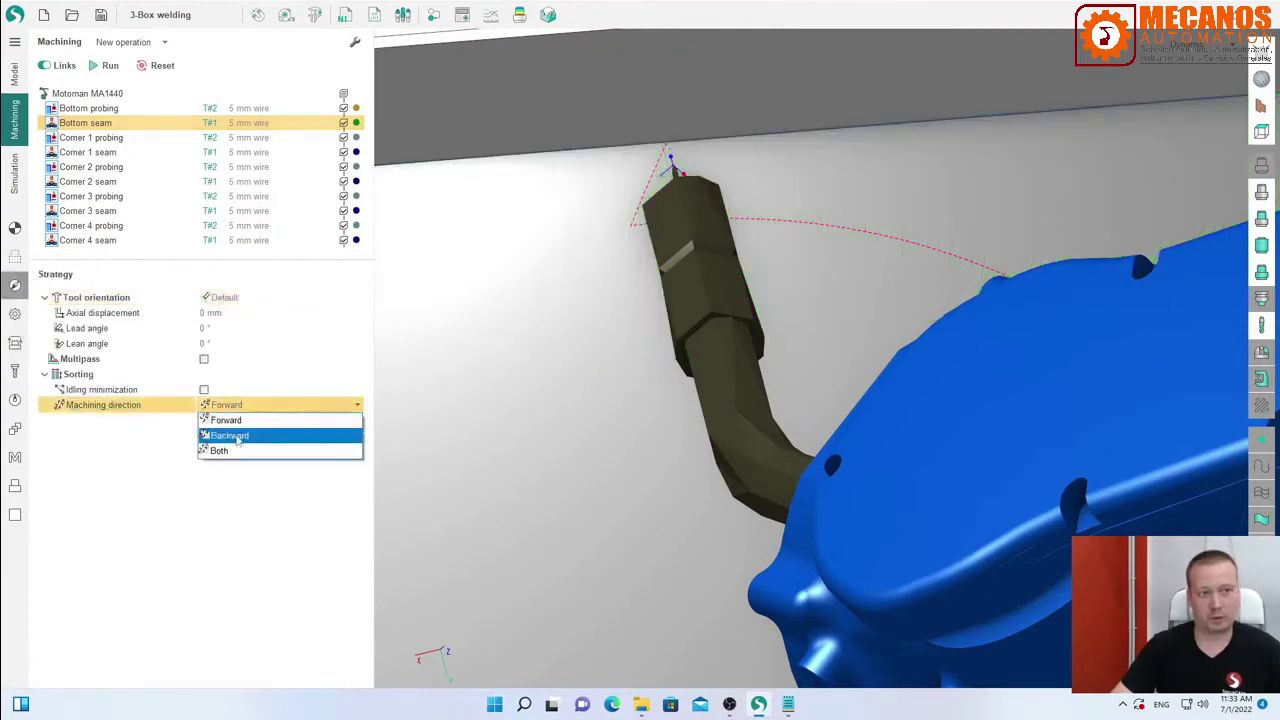
pyautogui.click(238, 436)
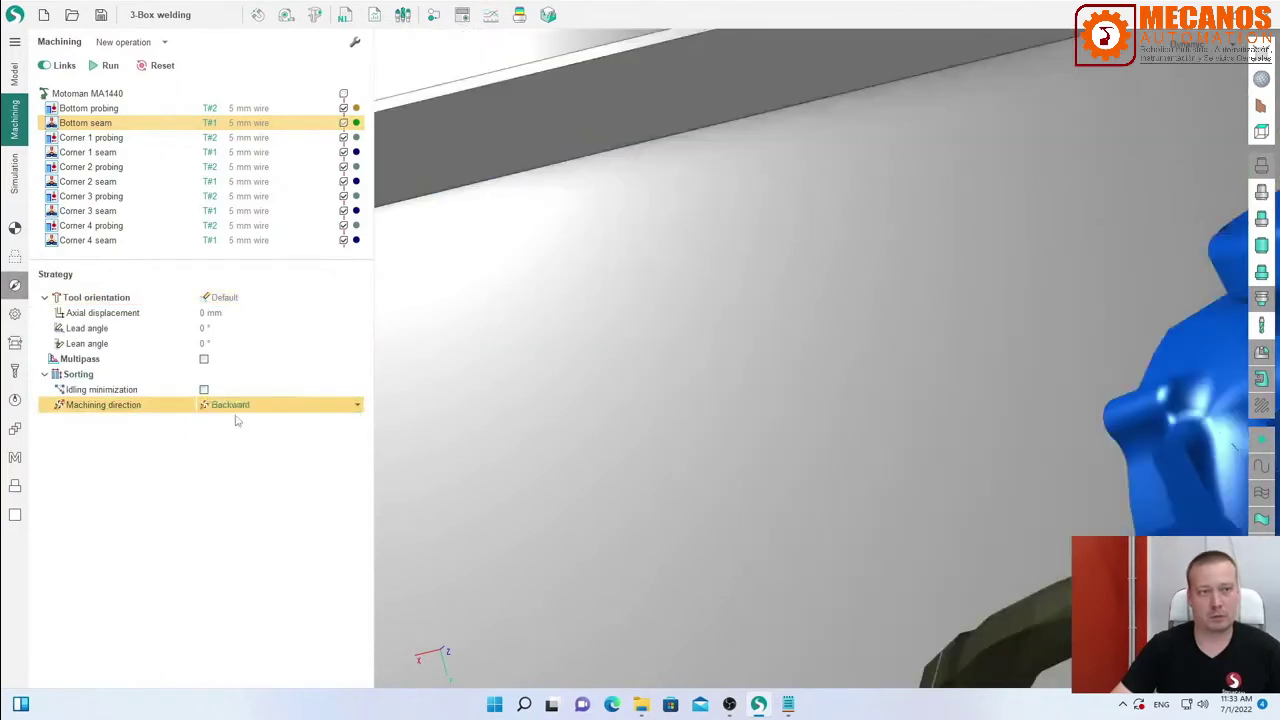
pyautogui.click(236, 407)
pyautogui.click(235, 420)
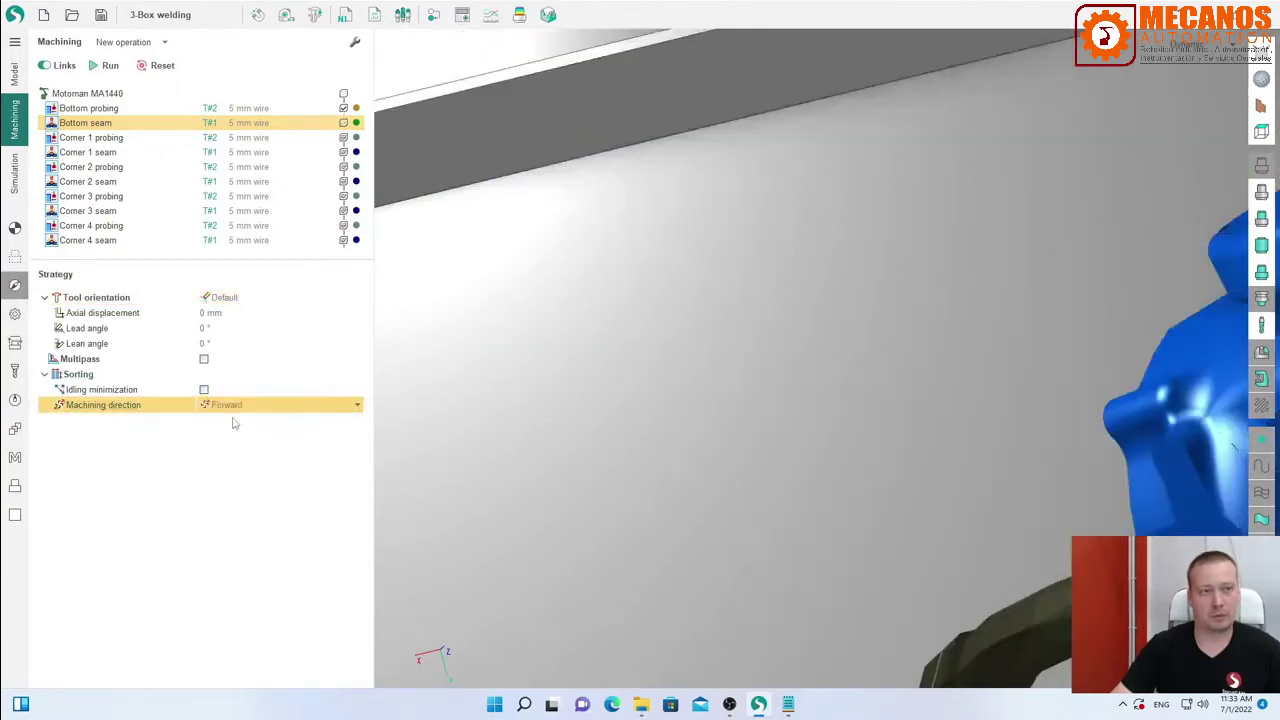
pyautogui.click(110, 67)
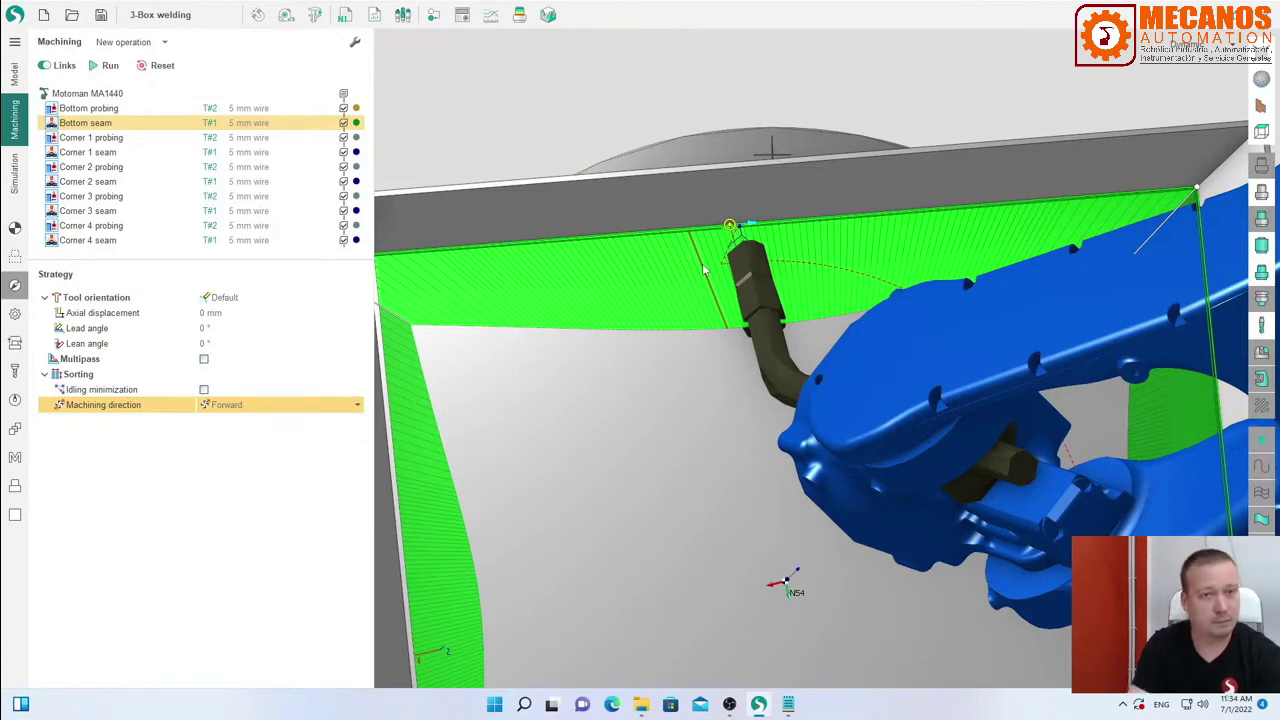
# Inspect the weld curve chain along the box's bottom edges in the Bottom seam's job assignment, and deselect it.
pyautogui.click(14, 259)
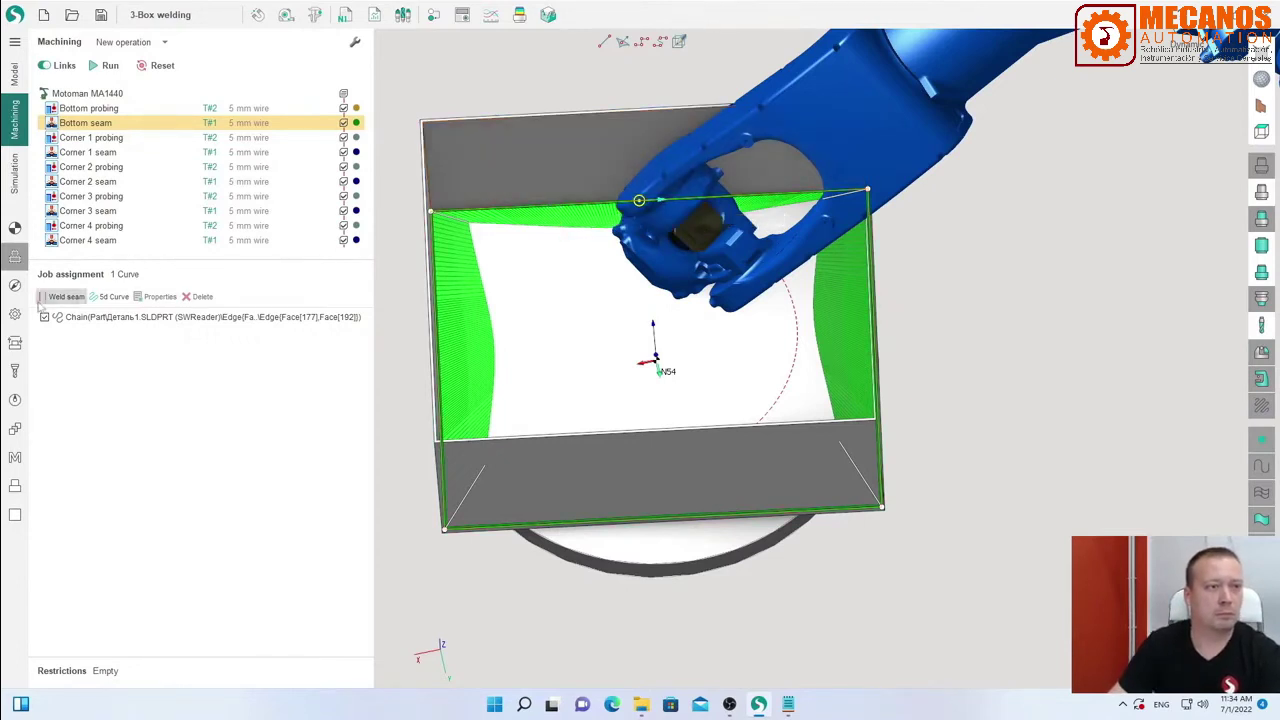
pyautogui.click(496, 212)
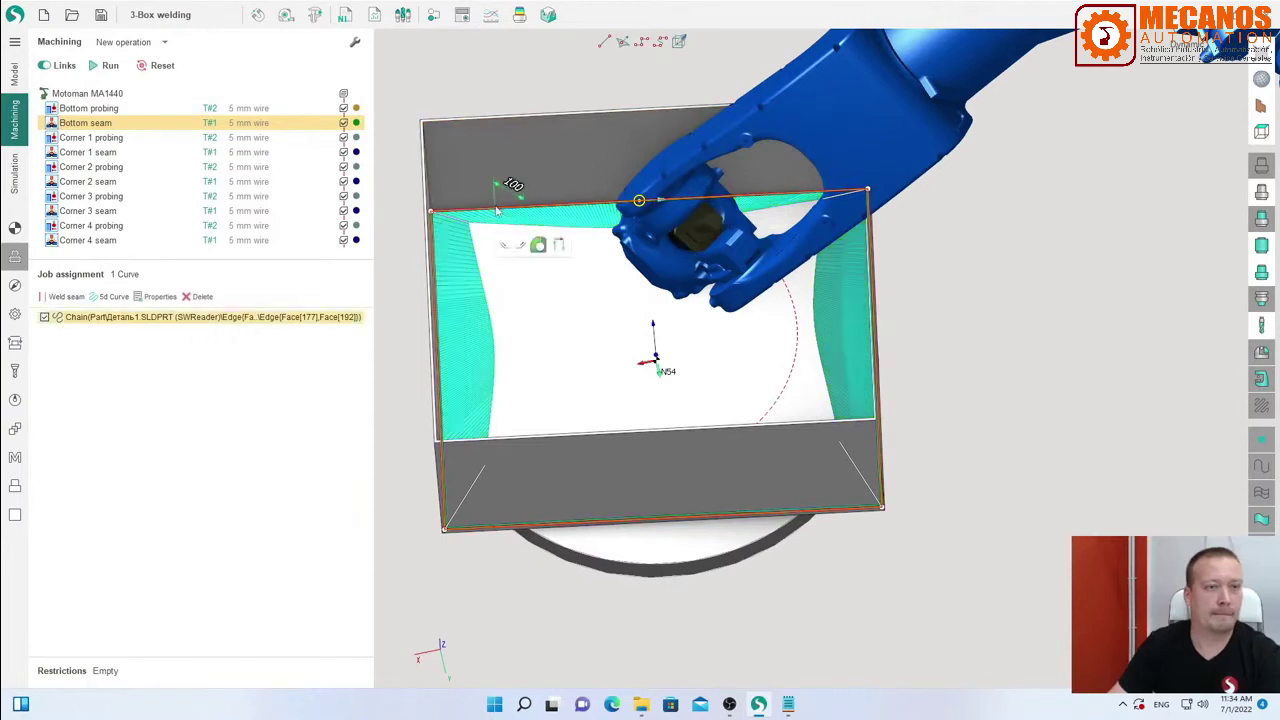
pyautogui.click(408, 225)
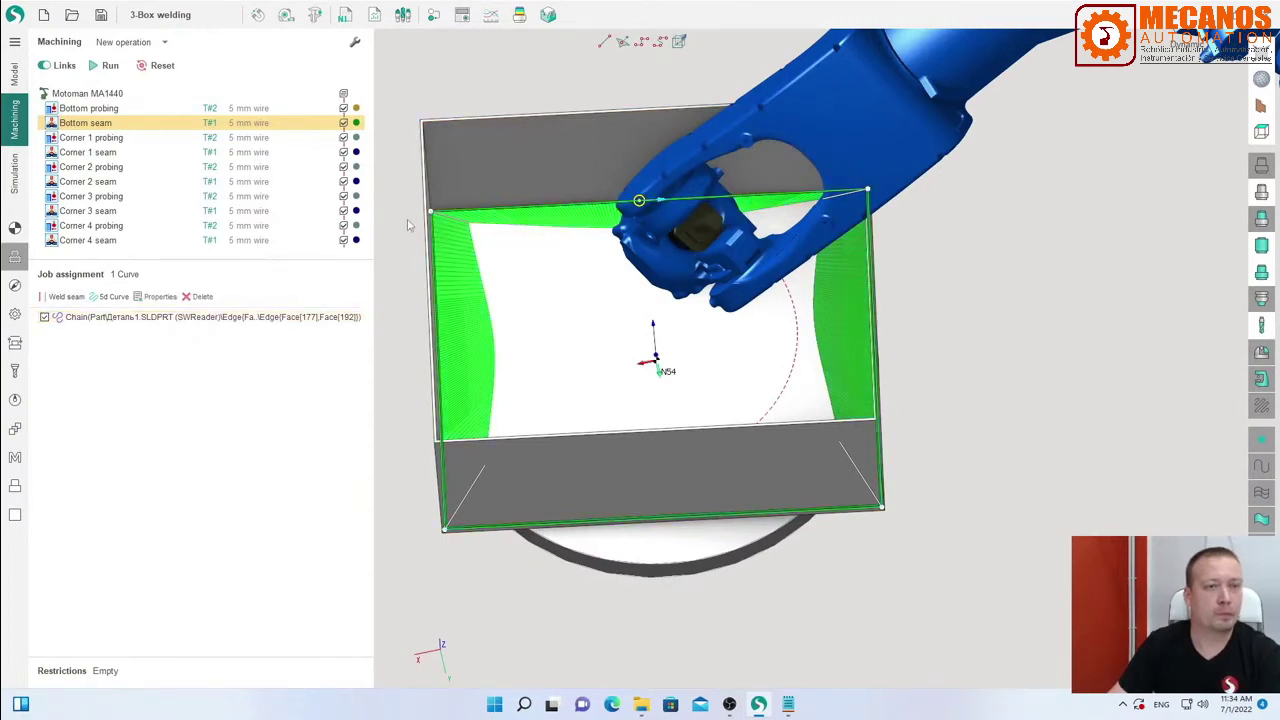